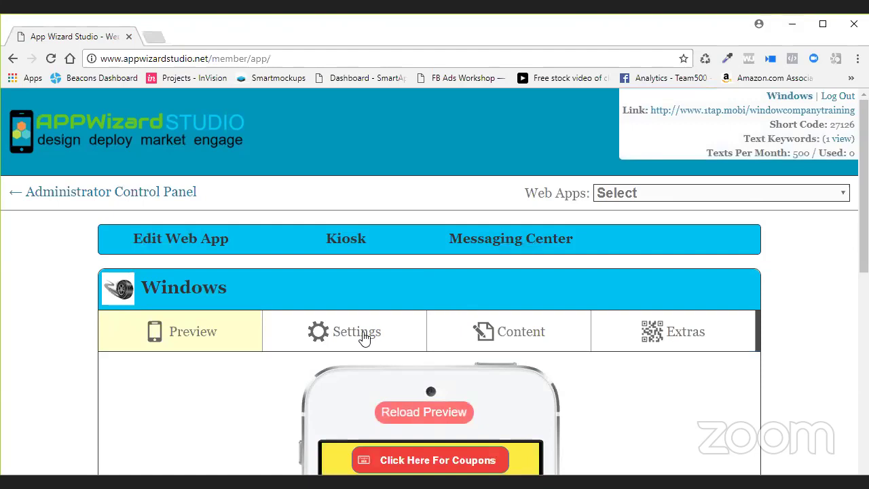
Open the Styles & Colors section in the Windows web app's settings.
scroll(367, 338, down, 2)
scroll(367, 338, down, 4)
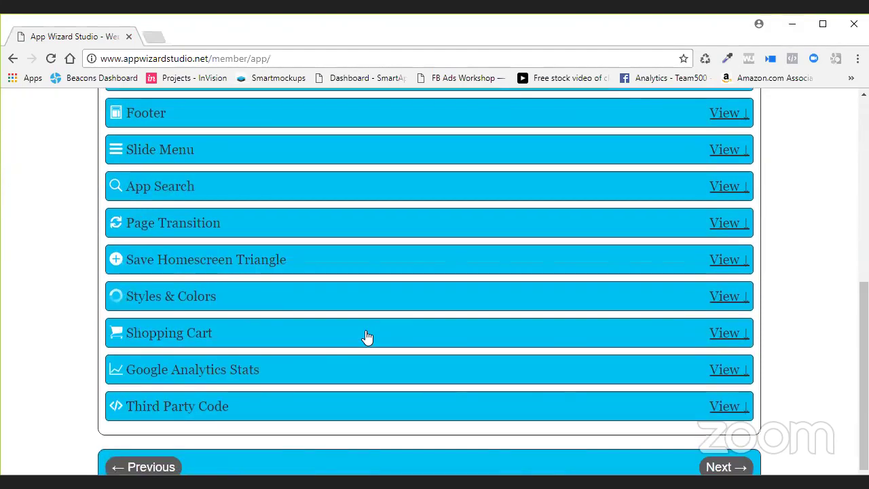
click(437, 306)
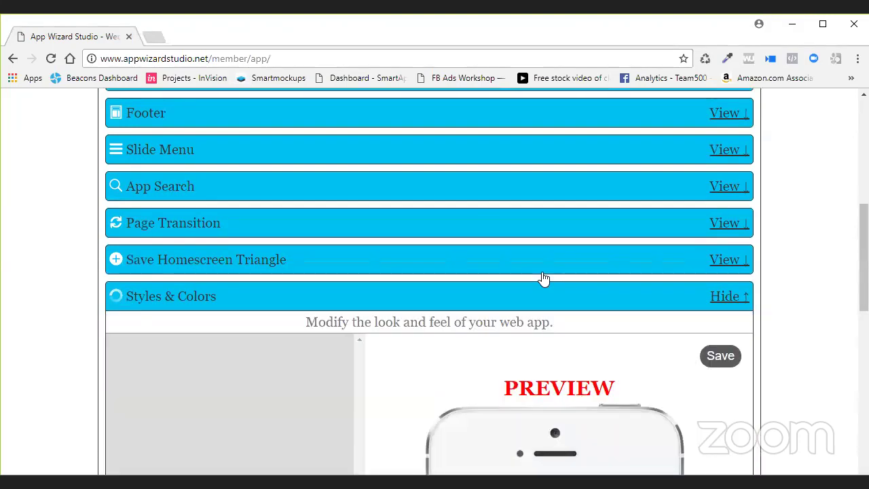
scroll(420, 274, down, 4)
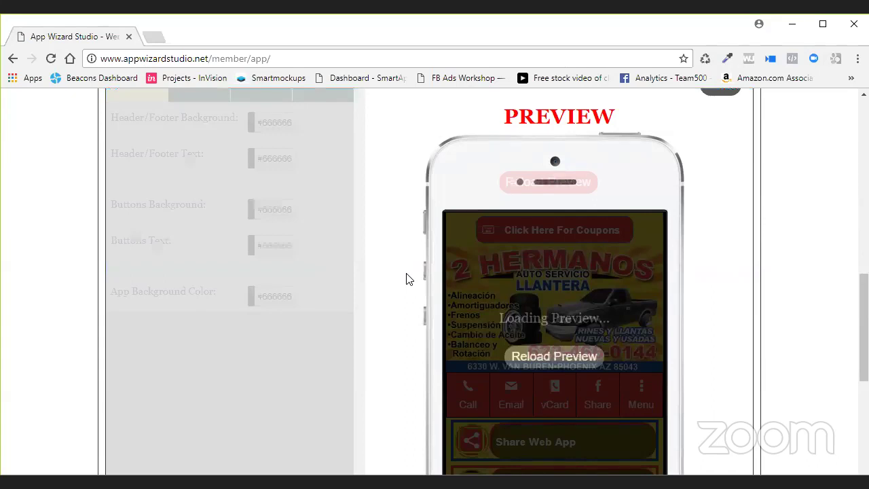
scroll(148, 159, up, 1)
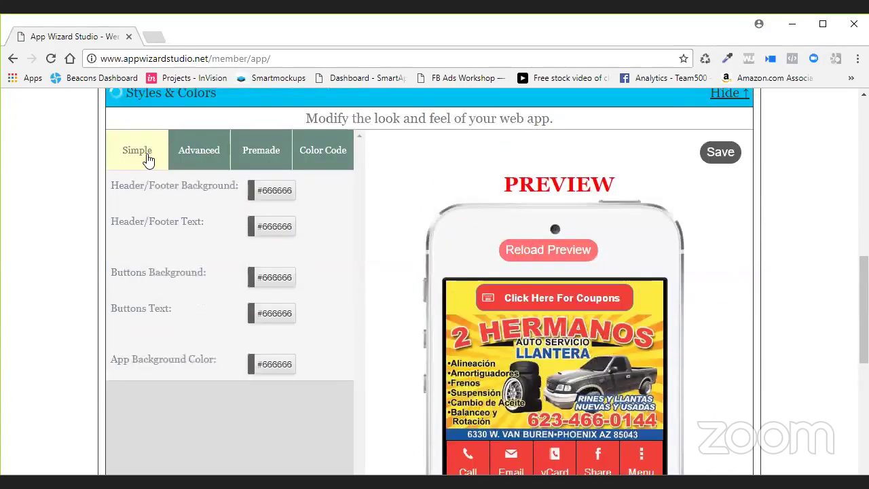
Switch to the advanced styling options and expand the Forms group.
click(196, 155)
scroll(219, 238, down, 2)
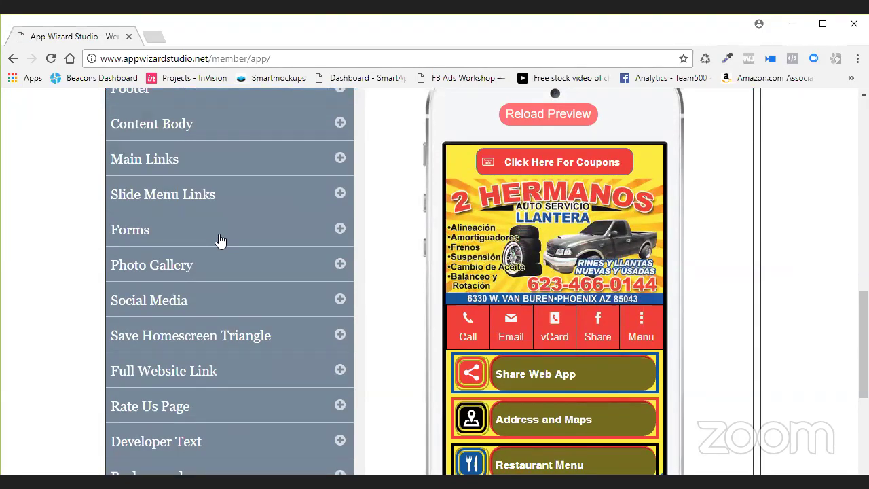
click(219, 196)
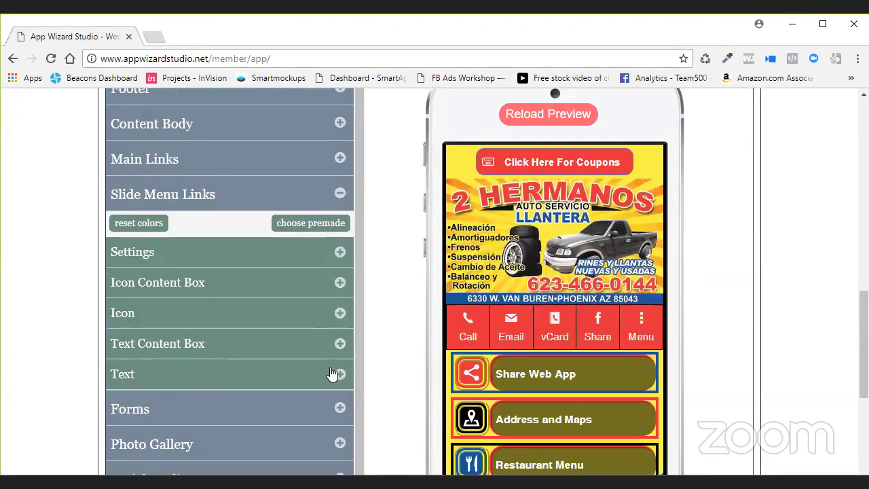
click(344, 401)
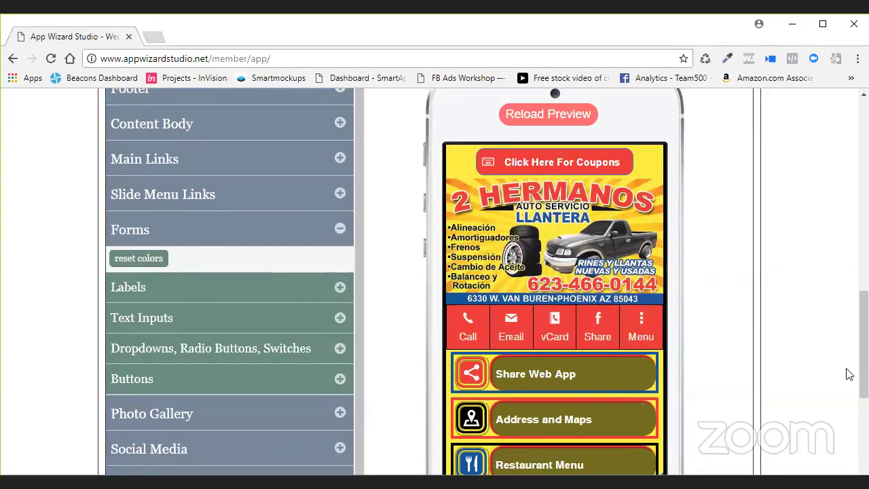
Open the Email page in the phone preview and look over its contact form from the name field to the submit button.
scroll(787, 348, down, 1)
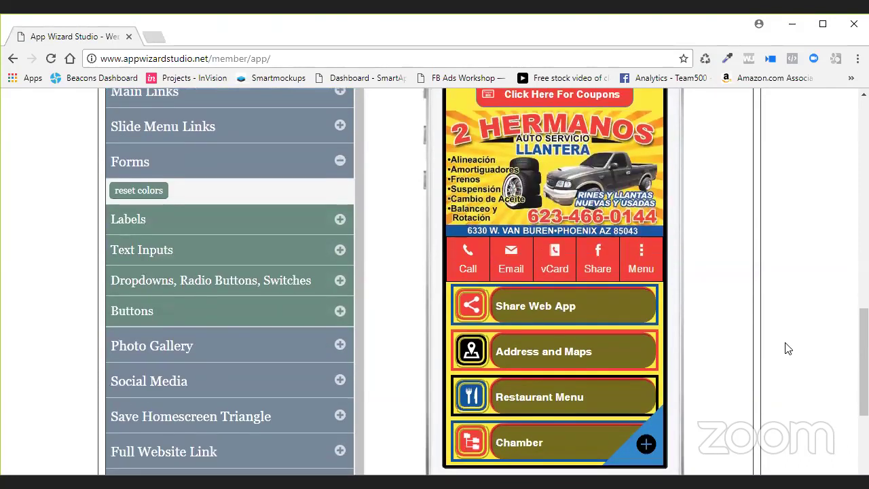
click(509, 263)
drag(657, 221, 656, 293)
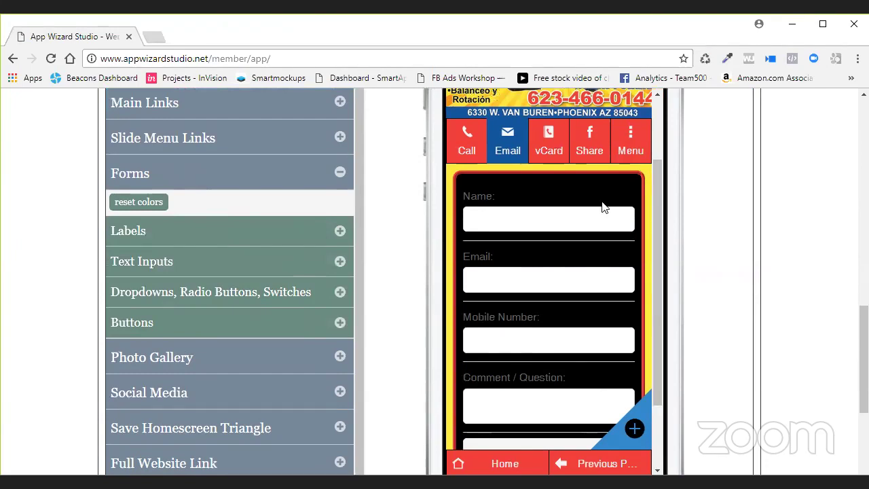
scroll(659, 197, down, 2)
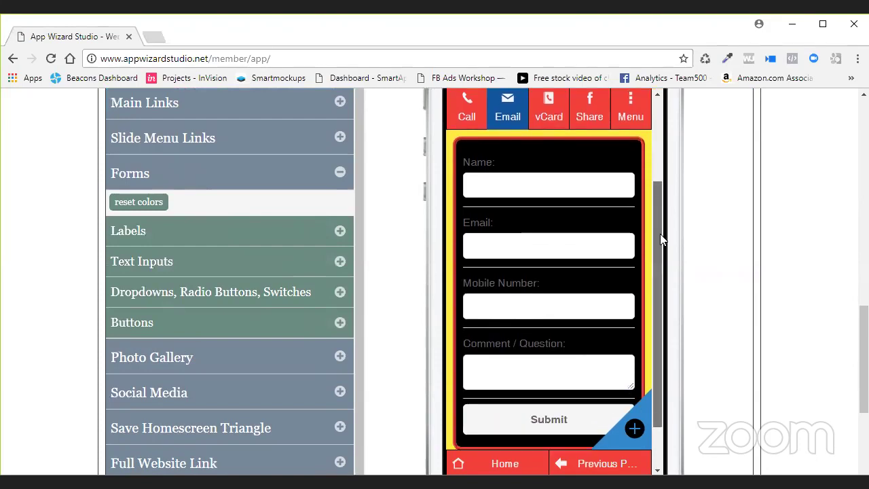
scroll(662, 245, down, 2)
scroll(659, 204, up, 3)
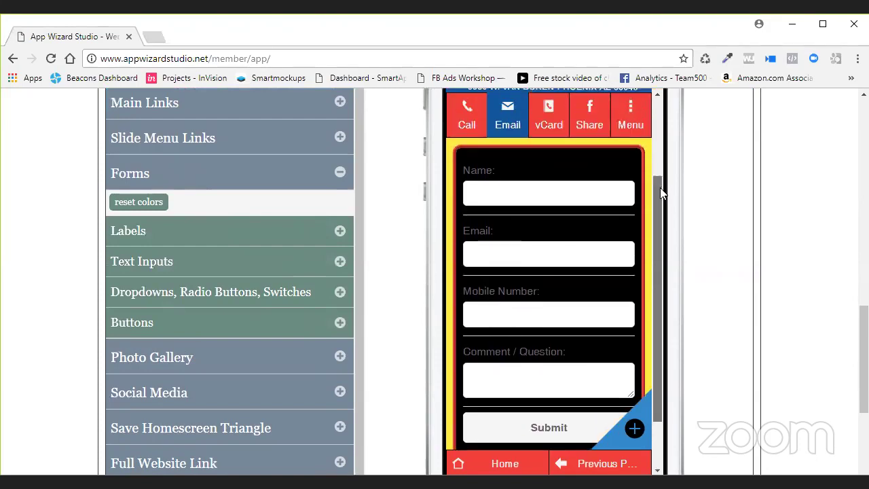
Enter the sample text "dASDAD" in the preview form's Name field and highlight the Email label.
text(dASDAD)
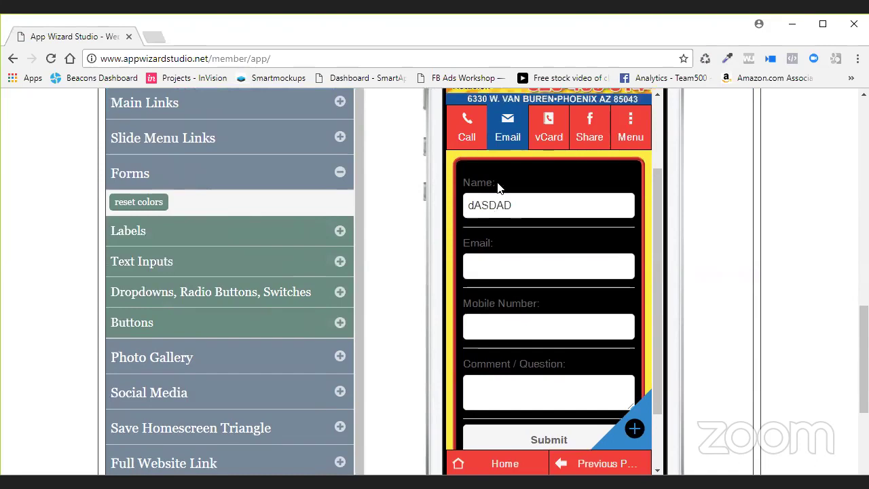
drag(498, 186, 463, 189)
drag(494, 246, 465, 252)
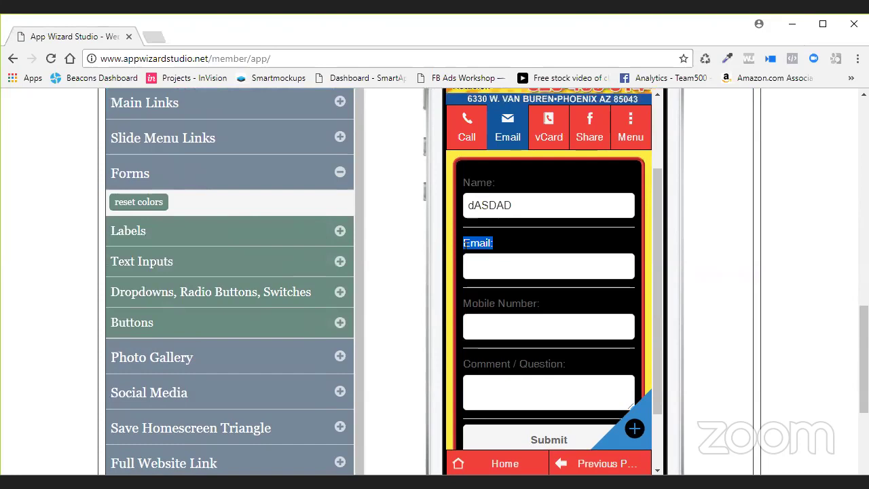
scroll(555, 403, down, 1)
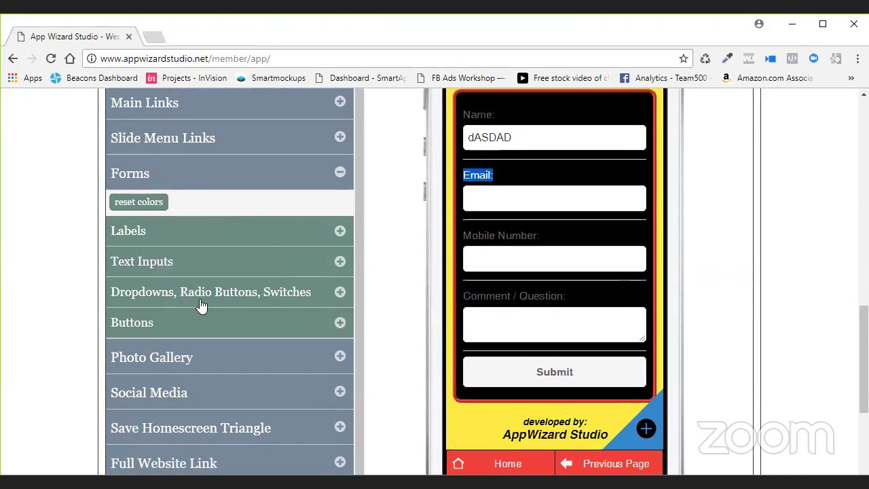
drag(655, 276, 659, 208)
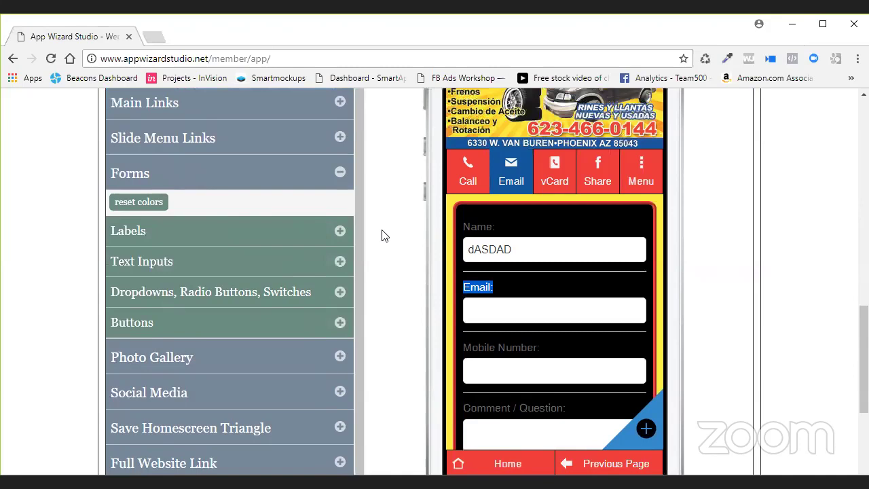
mouse_move(648, 261)
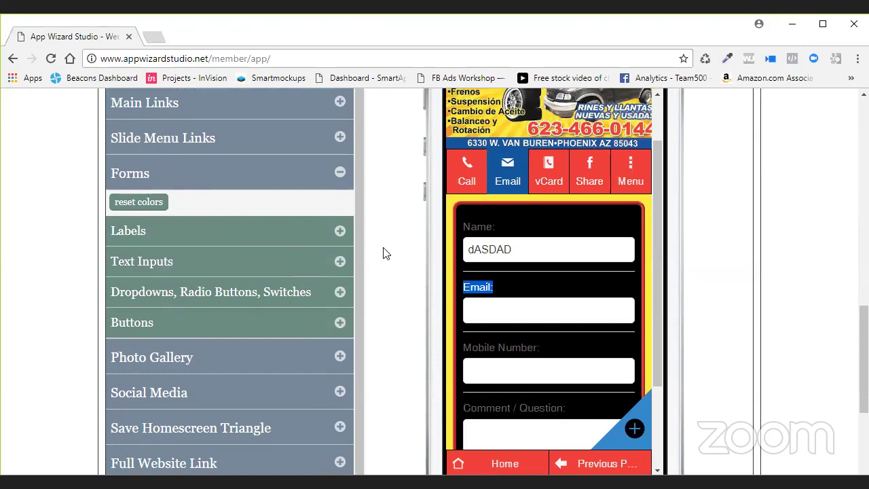
Set the text color of the form labels to black (#000000).
click(340, 235)
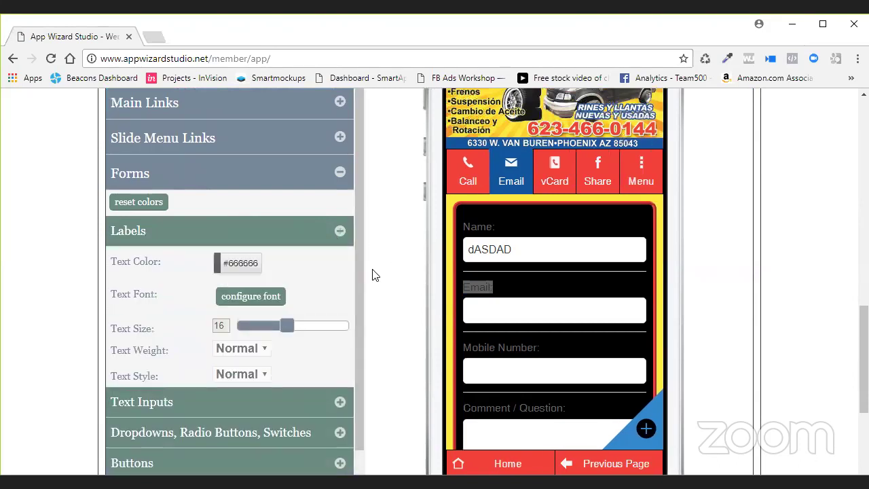
click(246, 269)
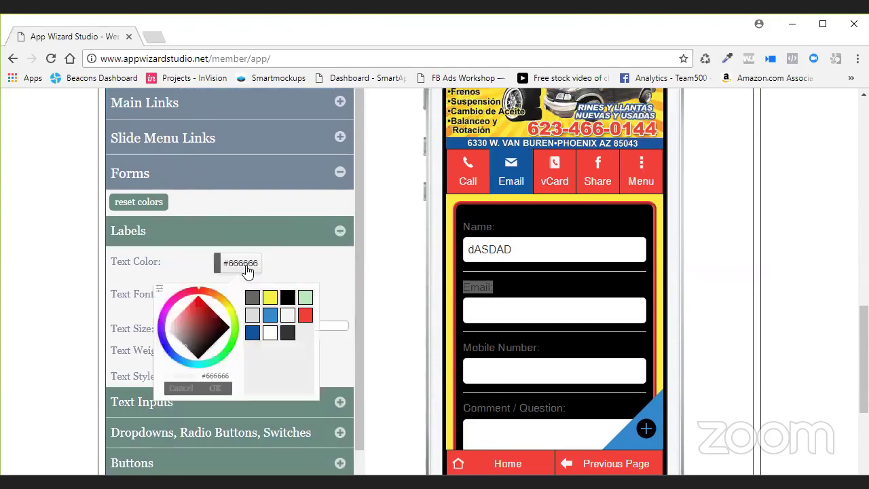
click(287, 298)
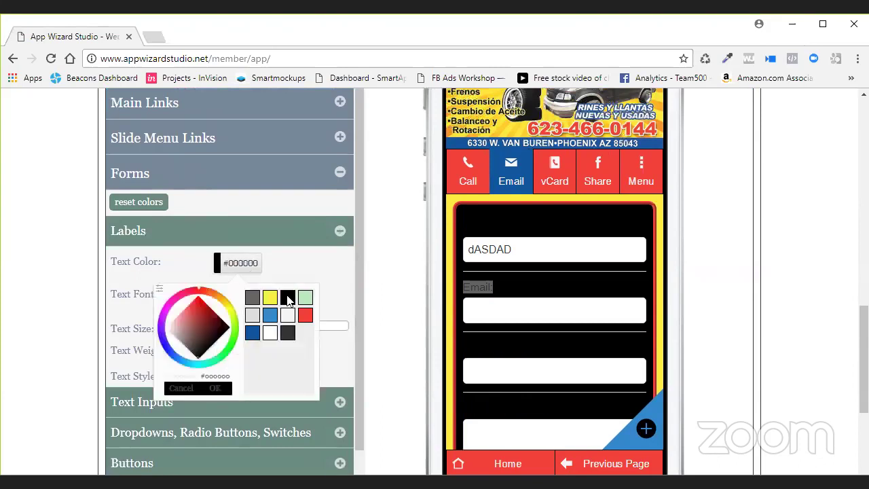
click(339, 301)
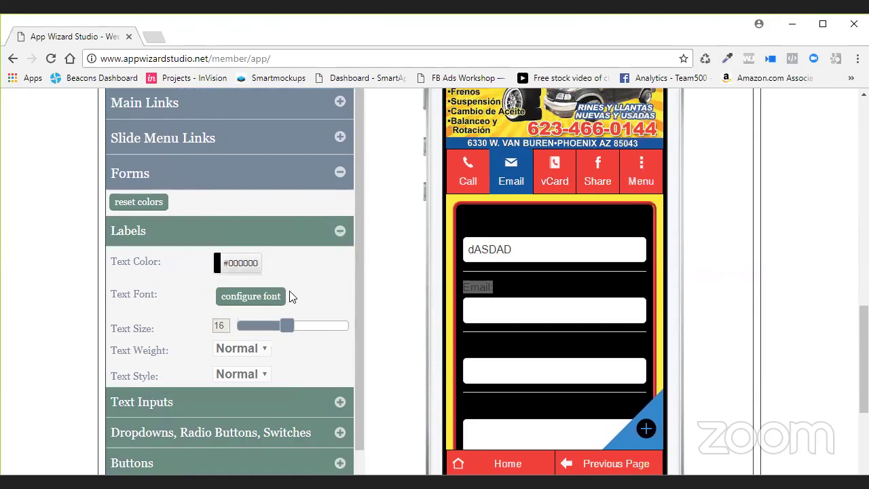
Set the text color of the form labels to white (#ffffff) and clear the text selection in the preview.
click(239, 265)
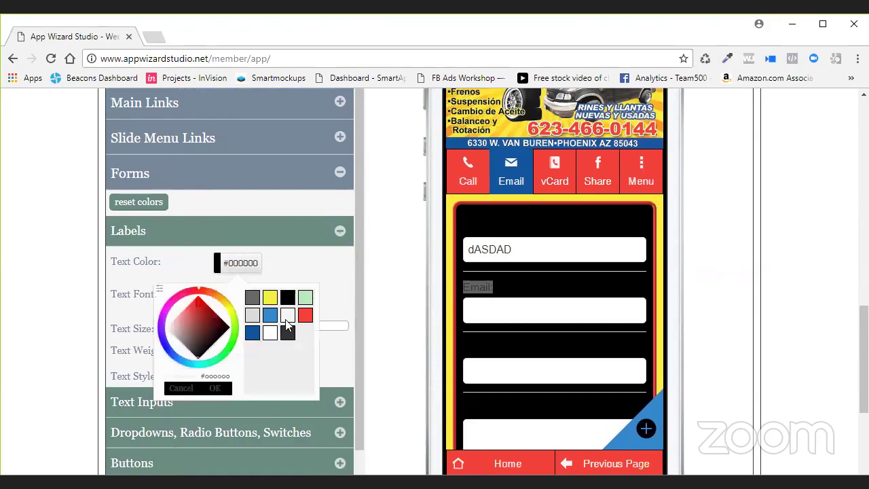
click(287, 317)
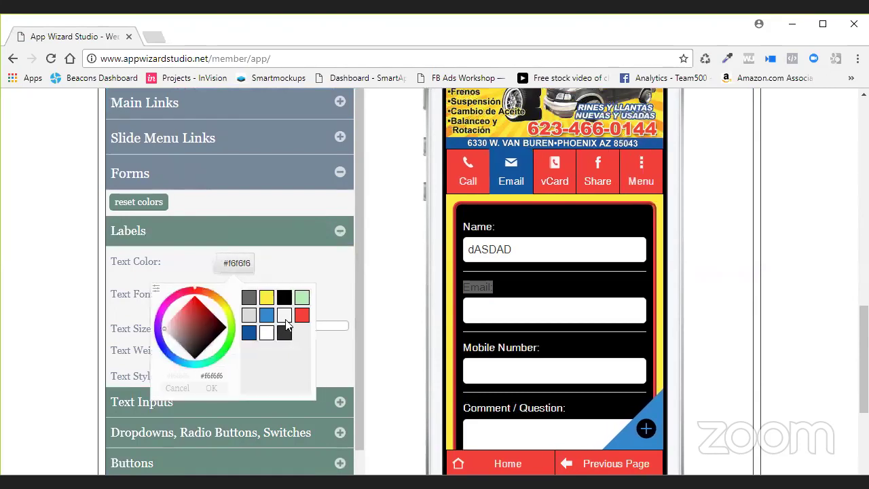
click(211, 387)
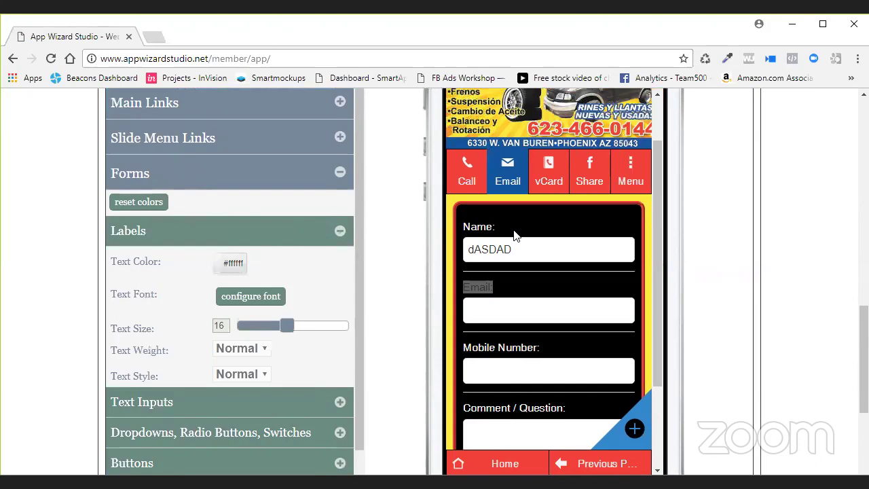
click(524, 286)
Expand the Text Inputs styling options and replace the preview's Name entry with the sample text "JHASJKHBKASJBDKJABSDK".
click(339, 401)
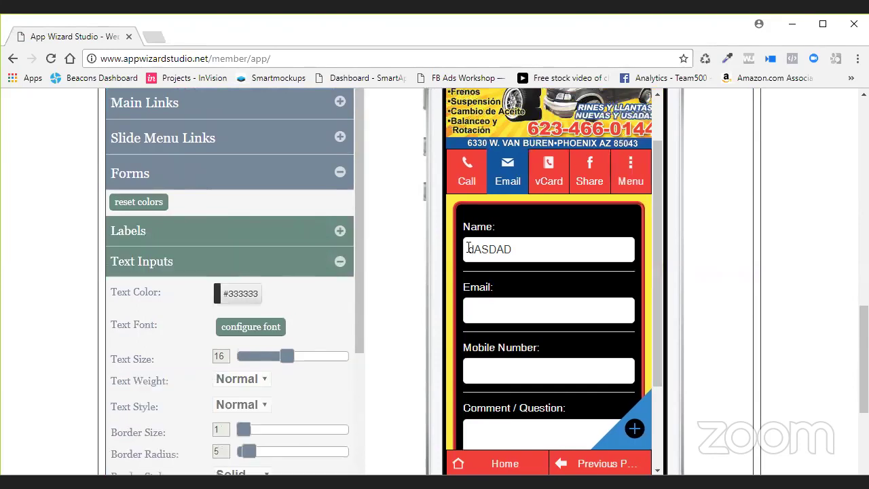
scroll(657, 241, down, 1)
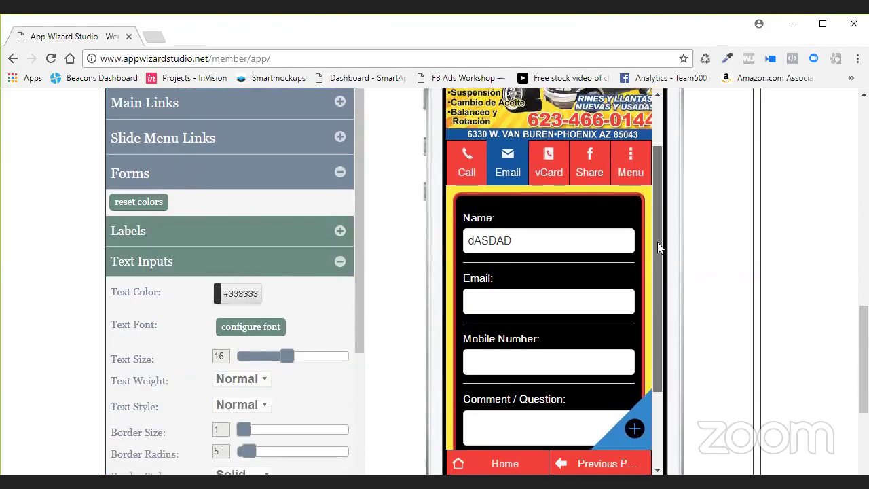
double_click(465, 197)
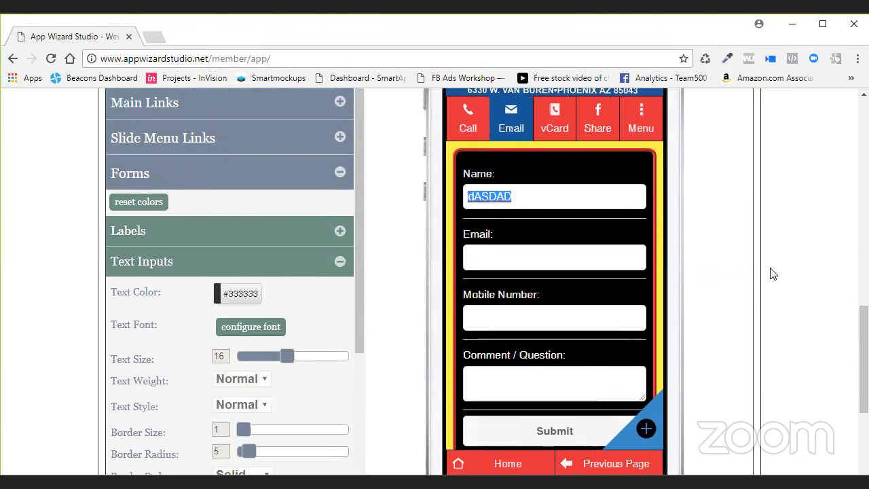
text(JHASJKHBKASJBDKJABSDK)
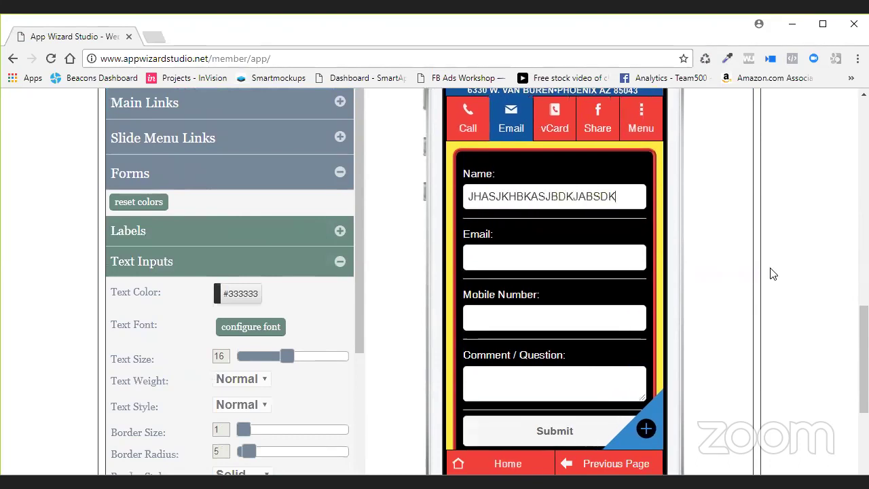
Set the border color of the form's text inputs to red (#f14039).
drag(356, 299, 357, 357)
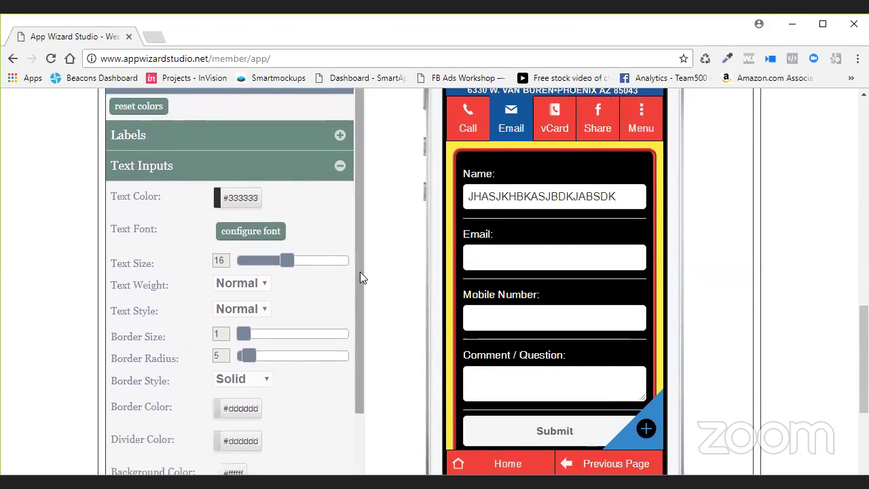
click(232, 416)
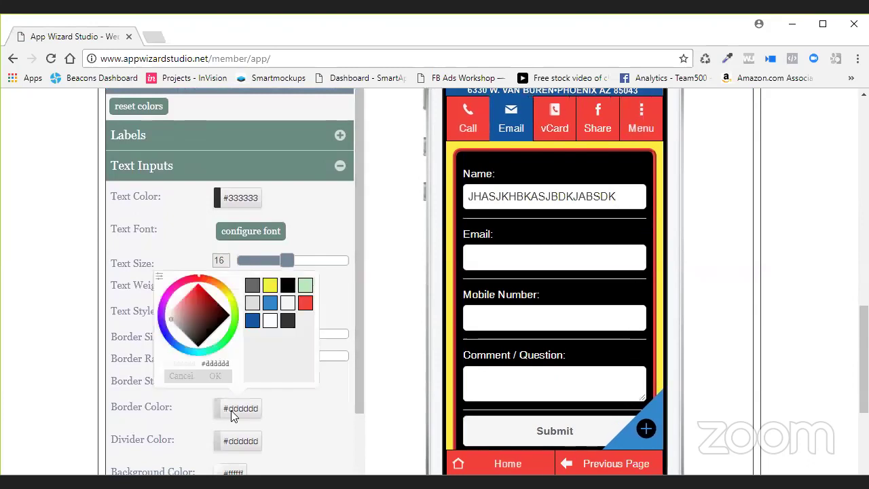
click(304, 303)
click(217, 377)
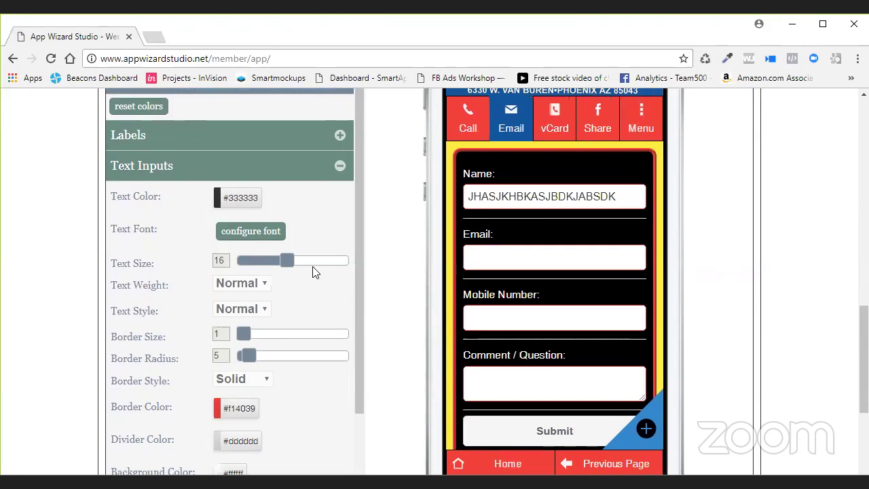
Set the divider color of the form's text inputs to yellow (#fdeb40) and check the dividers in the preview form.
scroll(350, 293, down, 2)
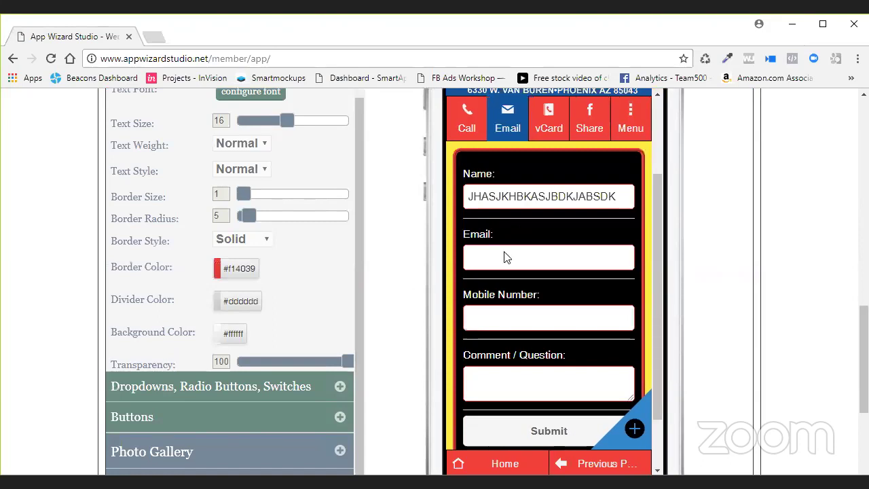
click(252, 305)
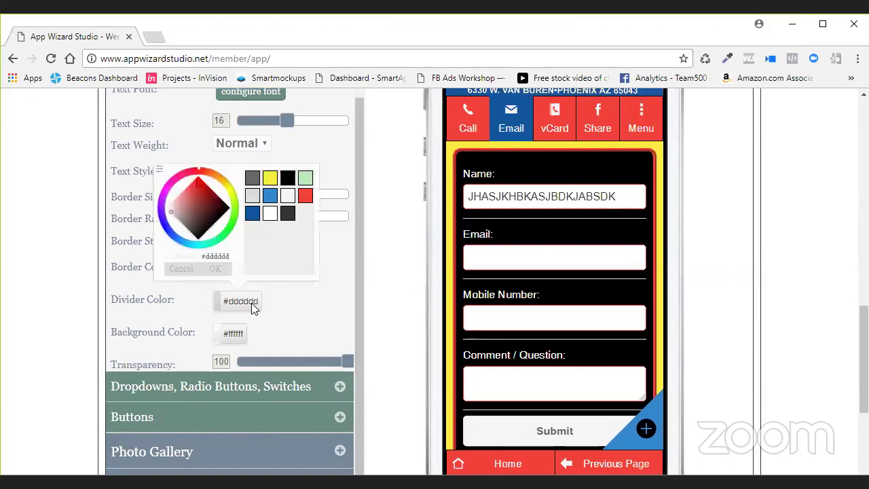
click(269, 178)
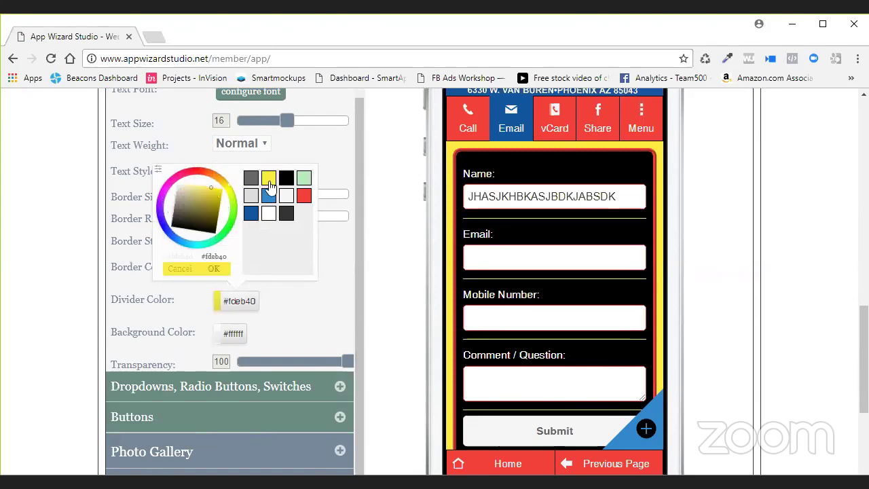
click(214, 269)
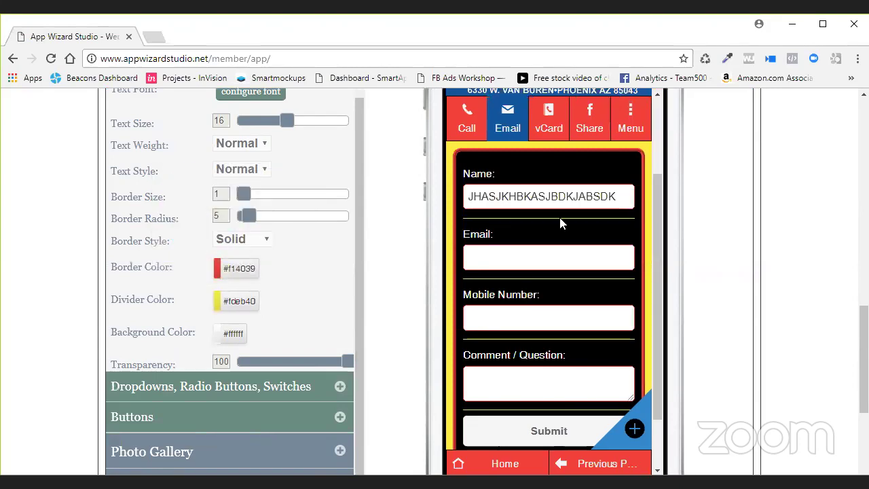
drag(659, 216, 641, 225)
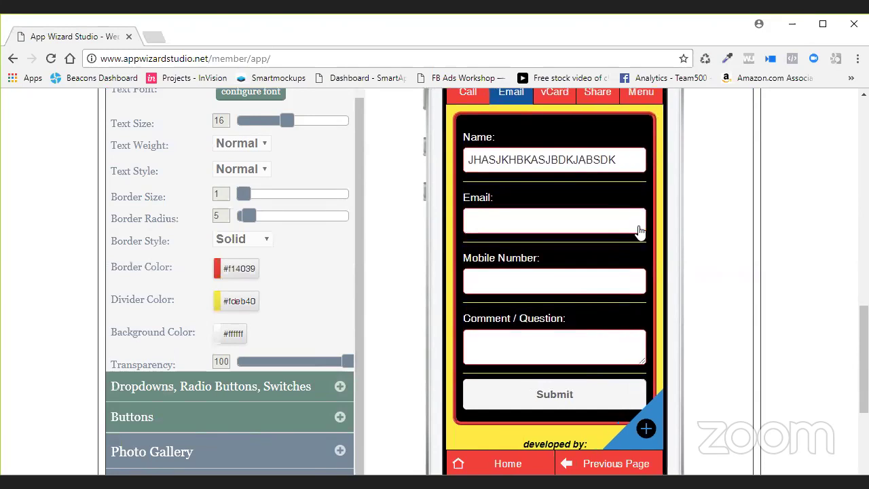
Set the background color of the form's text inputs to black (#000000).
click(232, 333)
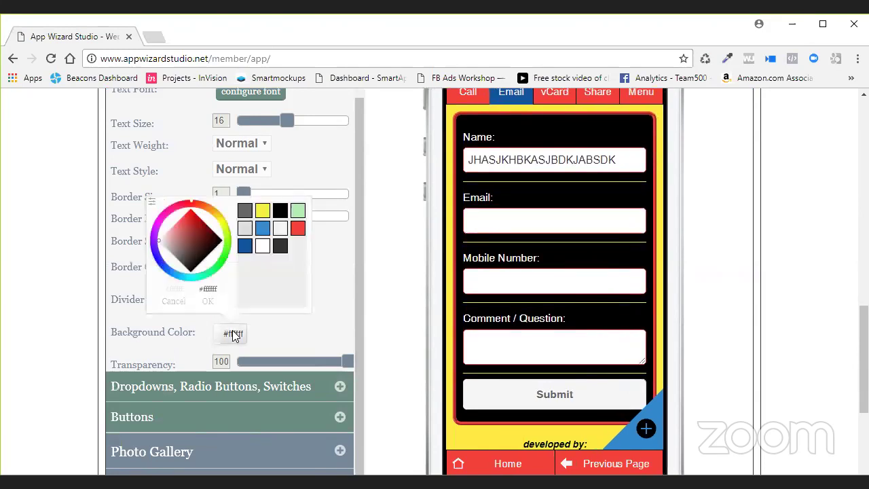
click(279, 213)
click(215, 302)
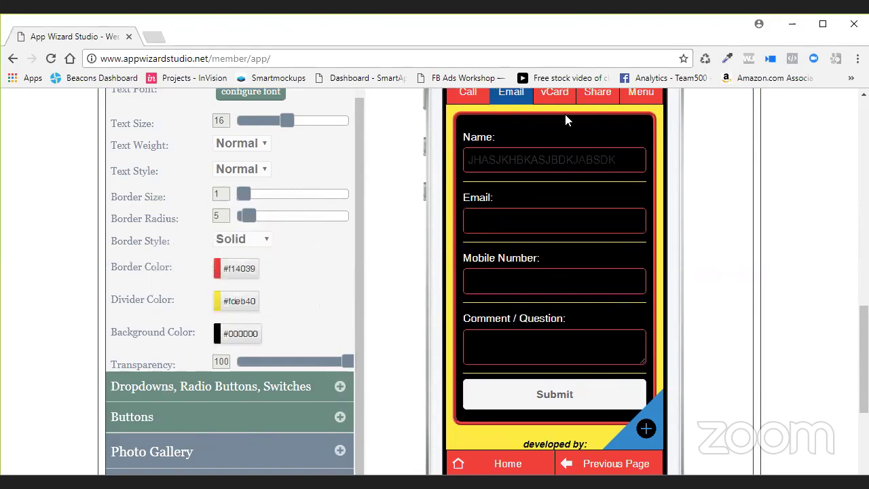
Set the text color of the form's text inputs to white (#ffffff).
scroll(333, 243, up, 1)
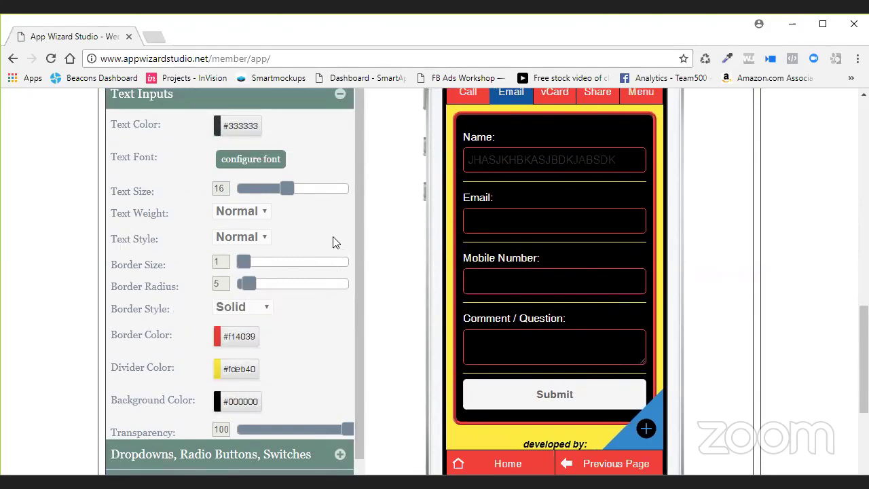
click(238, 129)
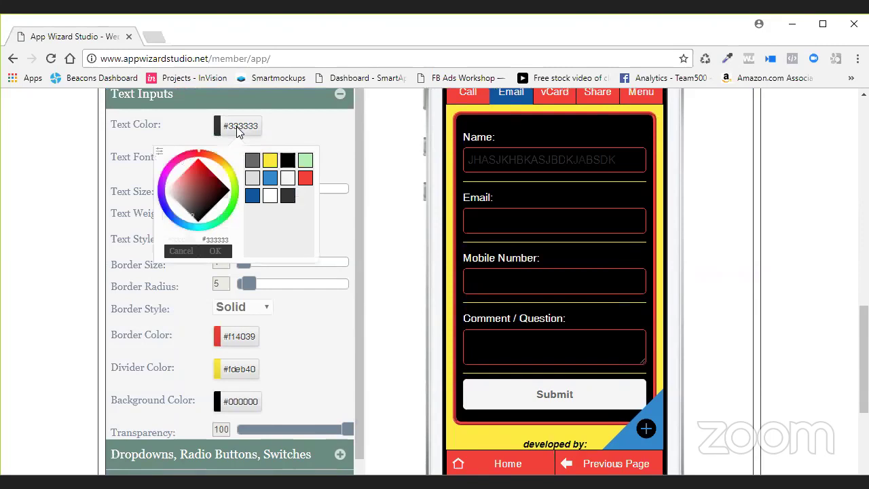
click(266, 197)
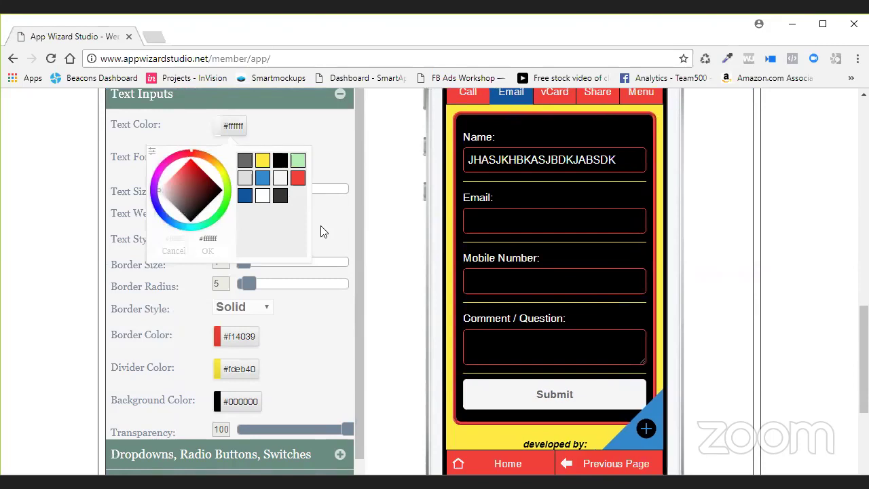
click(173, 252)
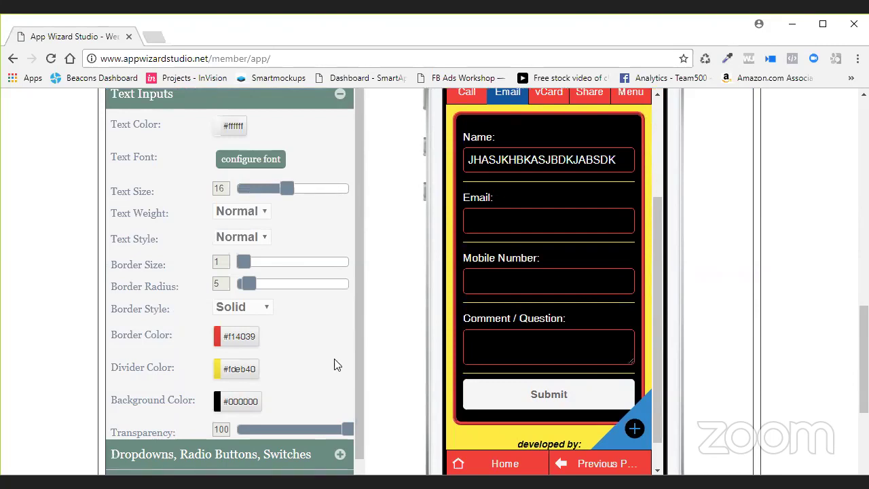
Set the background color of the form's text inputs back to white (#ffffff).
click(257, 401)
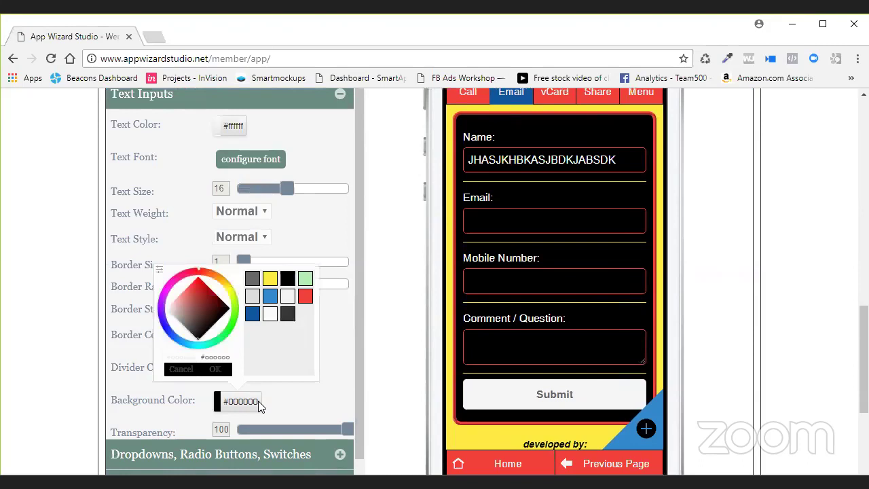
click(270, 313)
click(212, 368)
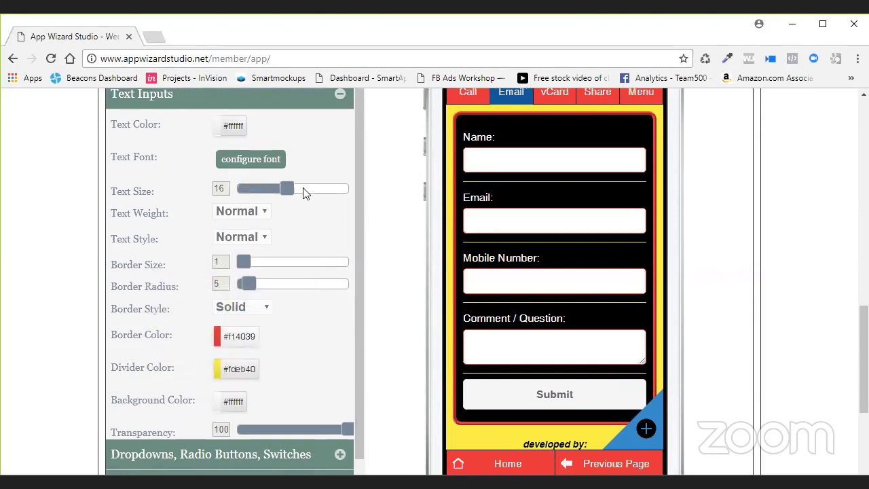
Set the text color of the form's text inputs to black (#000000).
click(240, 129)
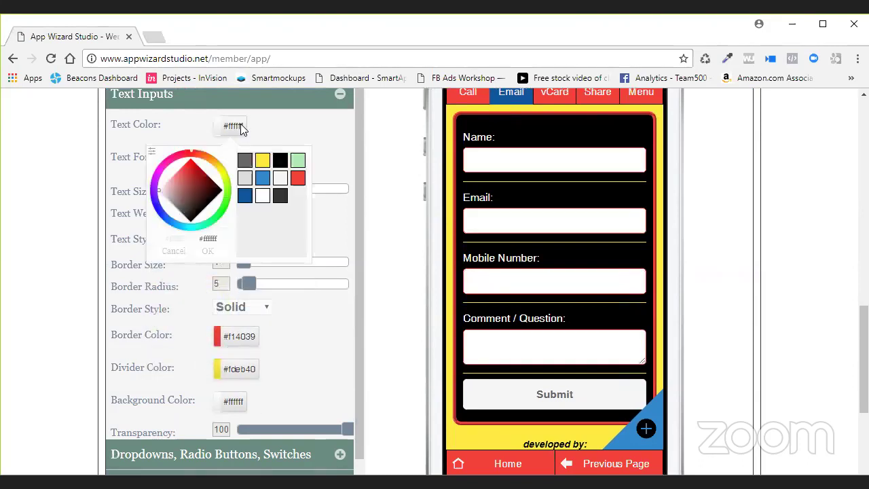
click(285, 196)
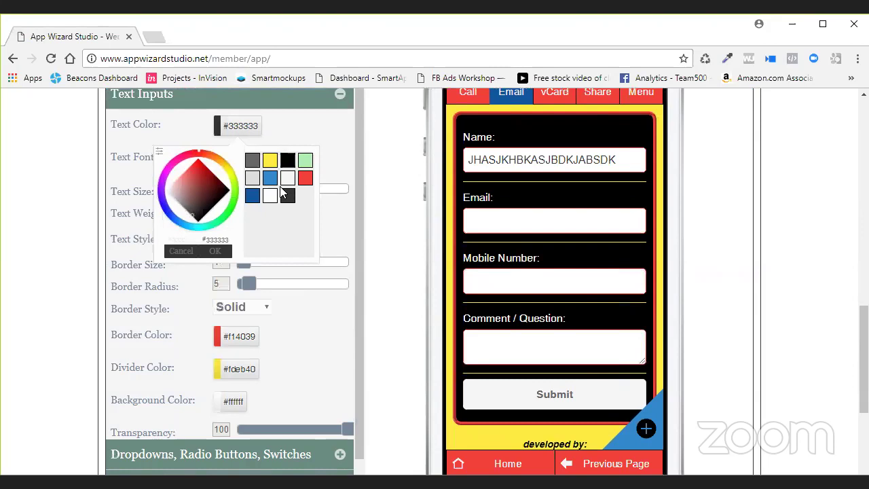
click(287, 162)
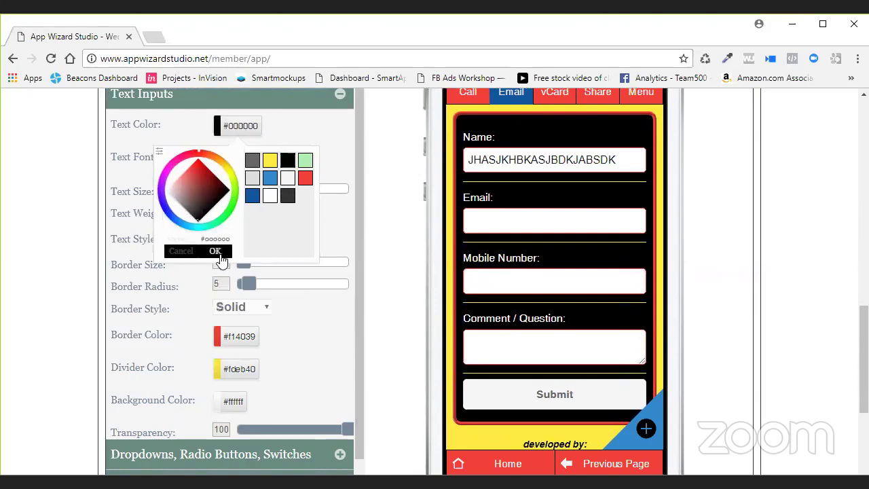
click(214, 251)
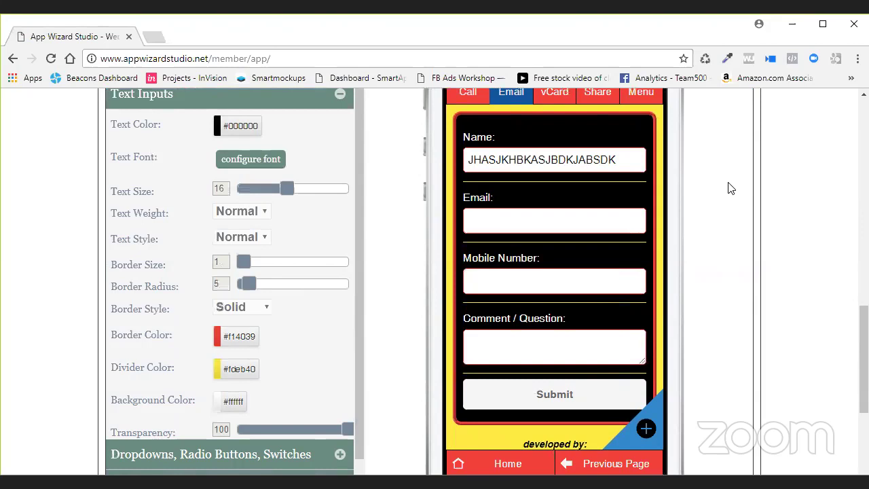
Expand the Dropdowns, Radio Buttons, Switches styling options and review them alongside the preview form.
scroll(649, 268, down, 1)
scroll(649, 268, down, 1)
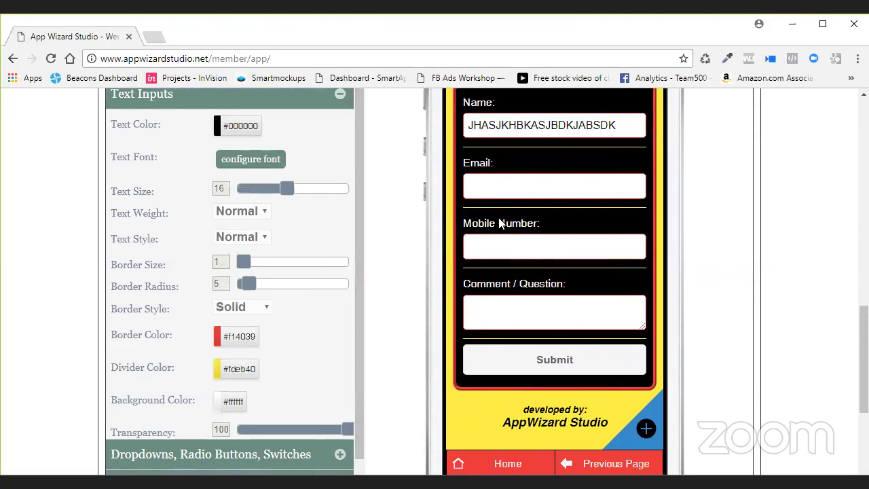
scroll(359, 313, down, 2)
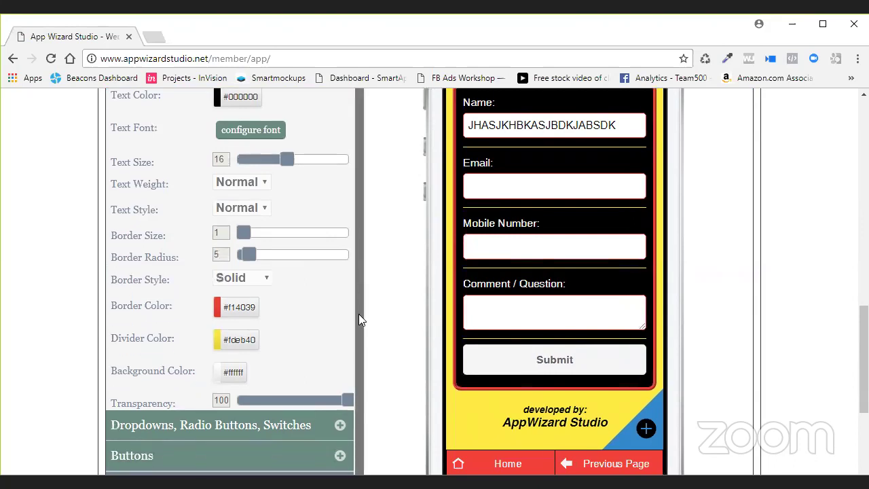
scroll(359, 328, down, 1)
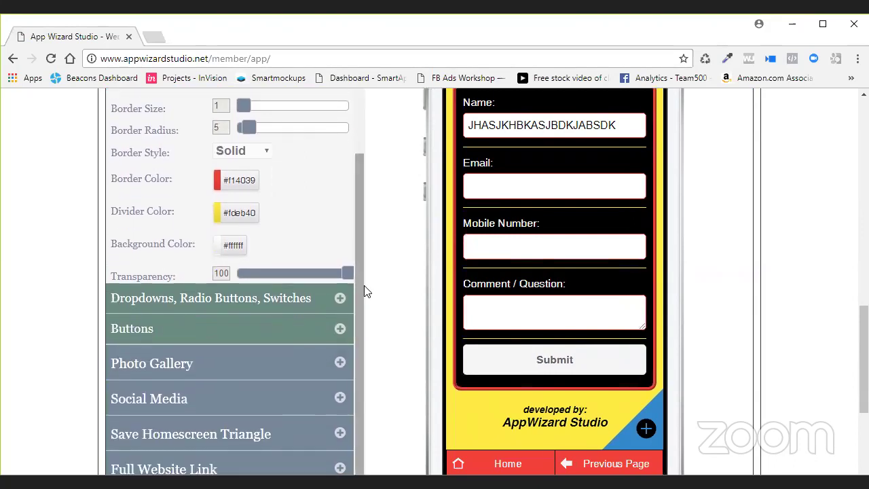
click(346, 293)
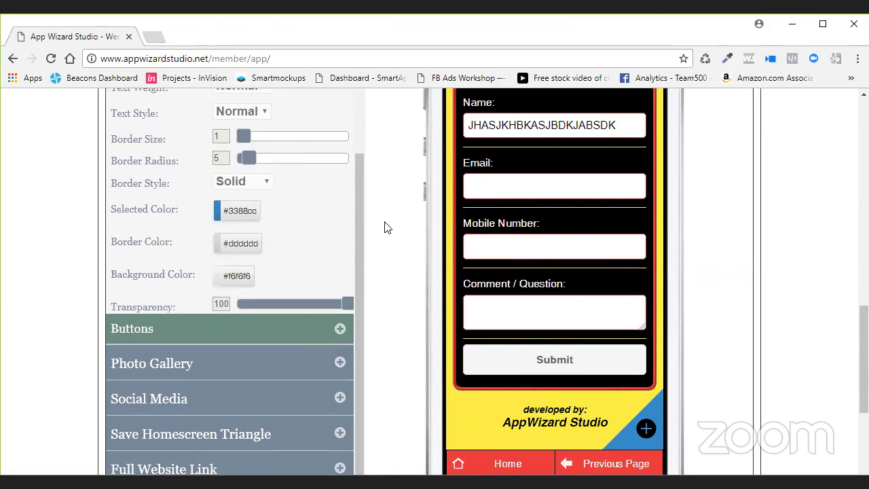
scroll(382, 228, up, 1)
scroll(381, 227, up, 1)
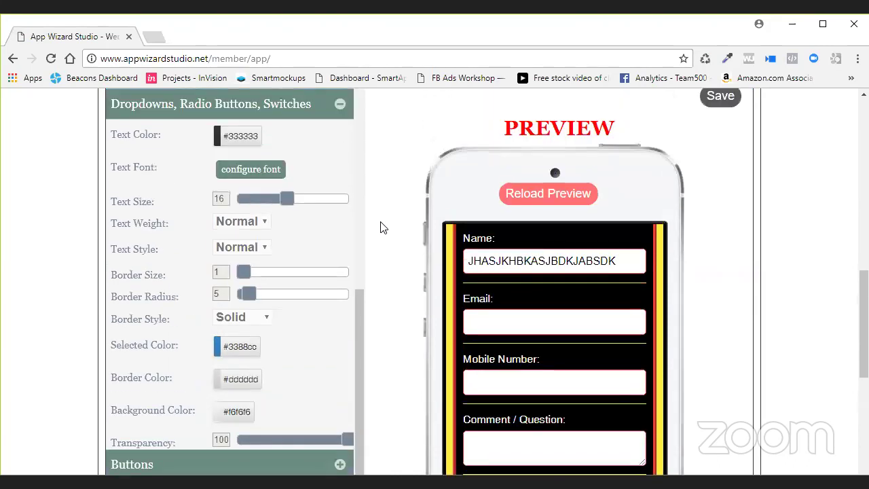
scroll(381, 228, down, 1)
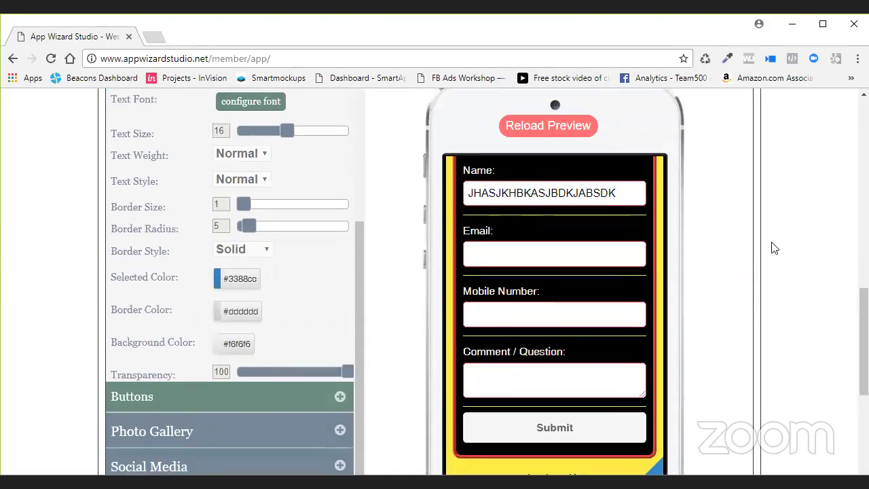
mouse_move(657, 301)
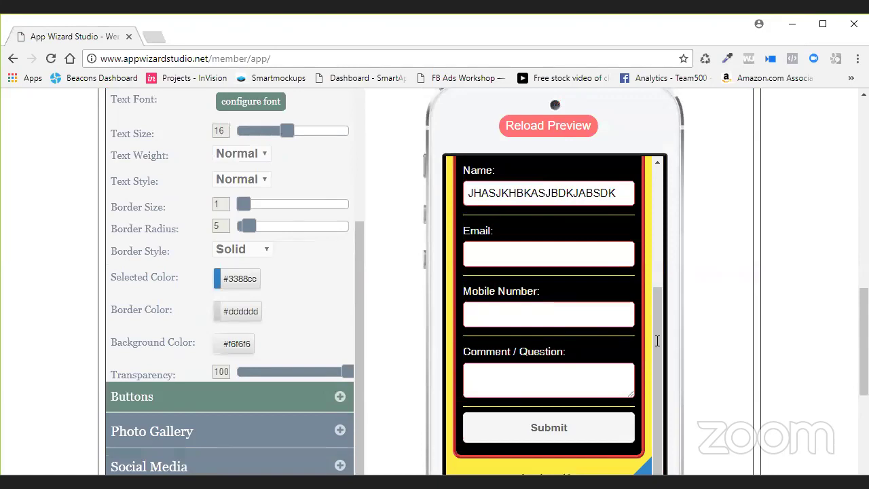
scroll(409, 210, up, 1)
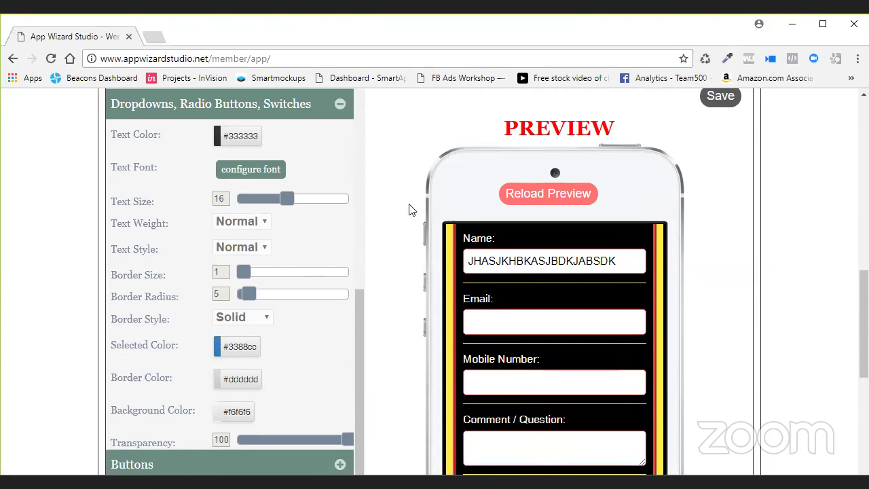
scroll(409, 210, down, 1)
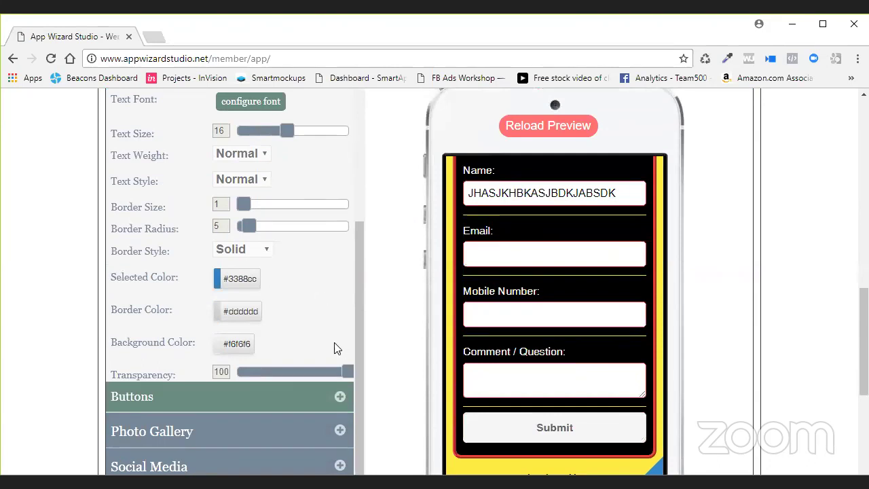
Set the text color of the dropdowns, radio buttons and switches to black (#000000).
scroll(321, 283, up, 1)
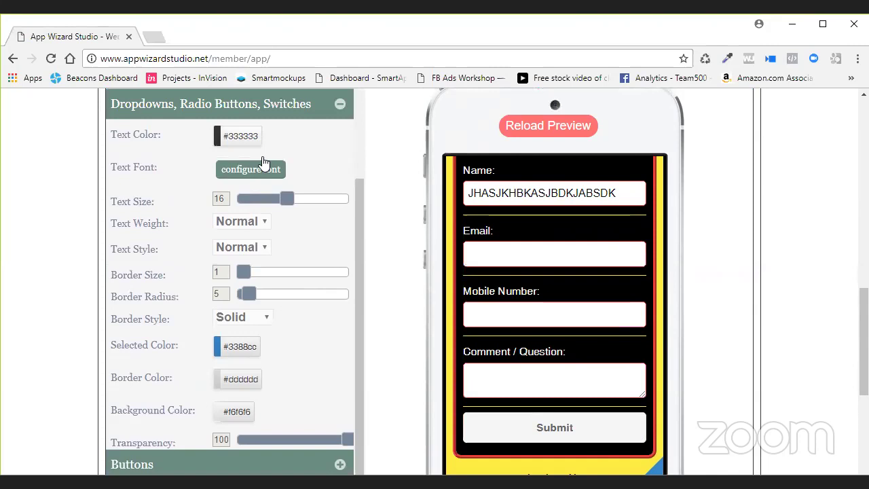
click(240, 137)
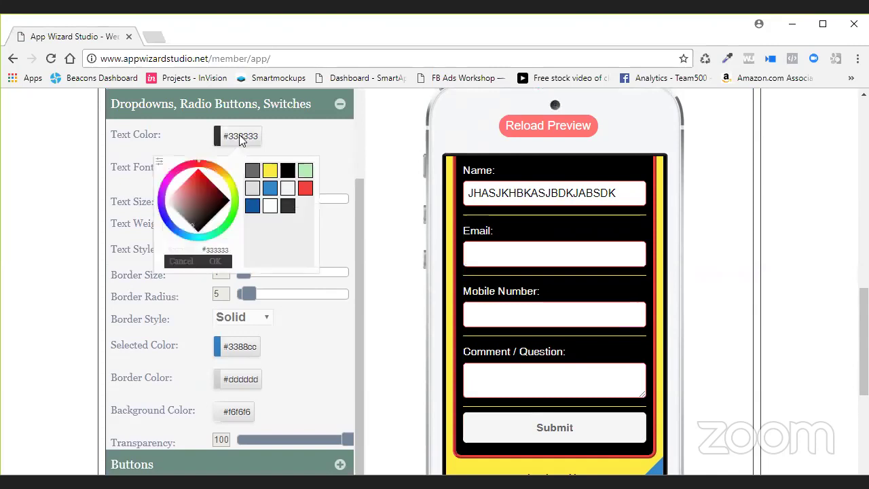
click(286, 170)
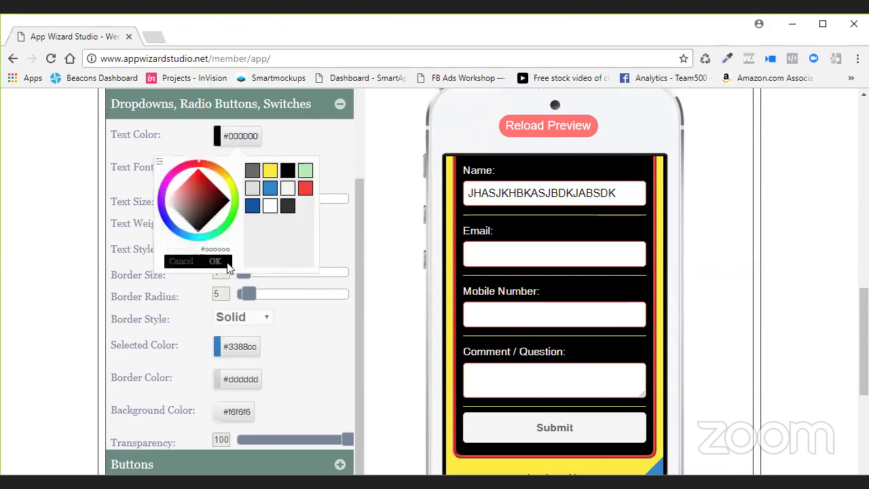
click(362, 360)
Examine the remaining dropdown, radio button and switch styling options and the preview form down to its submit button.
scroll(332, 336, down, 2)
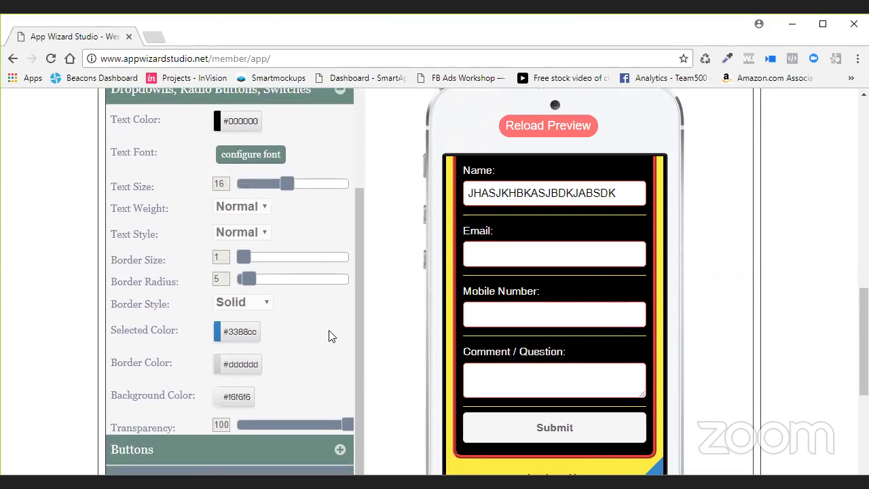
scroll(330, 336, up, 2)
scroll(330, 336, down, 1)
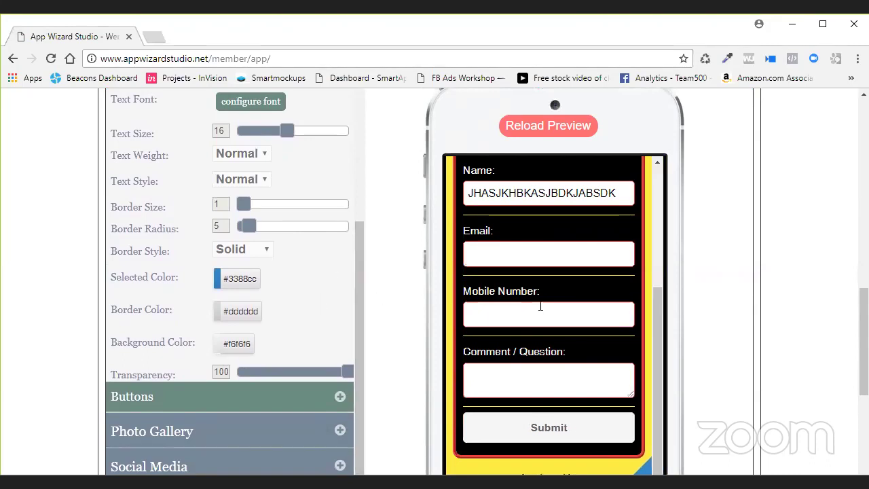
scroll(537, 309, down, 1)
scroll(537, 310, down, 2)
scroll(535, 305, up, 2)
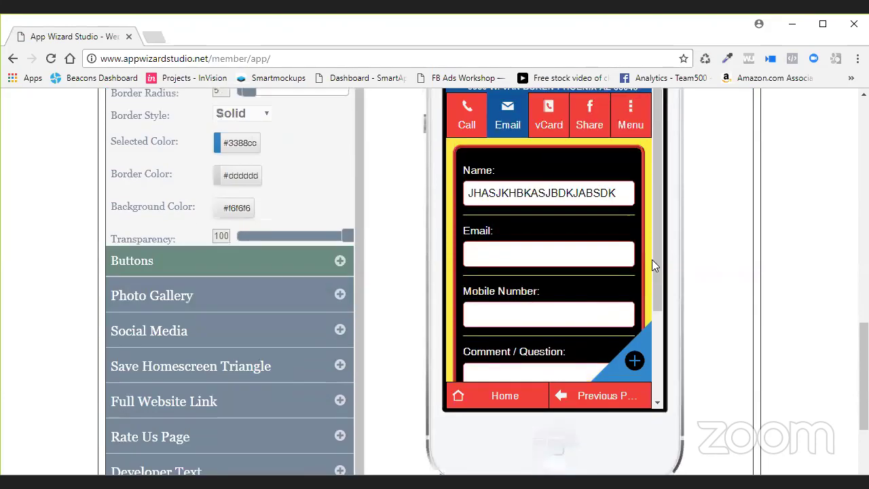
drag(658, 263, 657, 355)
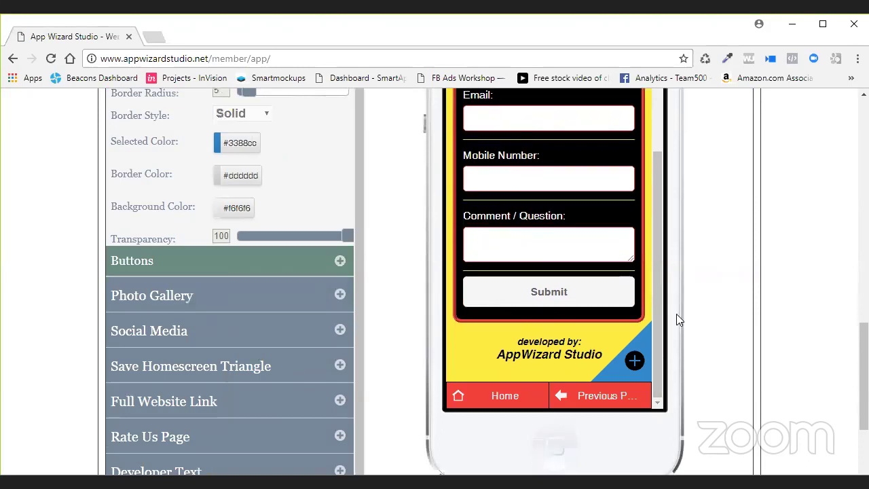
scroll(673, 314, up, 1)
drag(658, 320, 401, 210)
scroll(401, 210, up, 1)
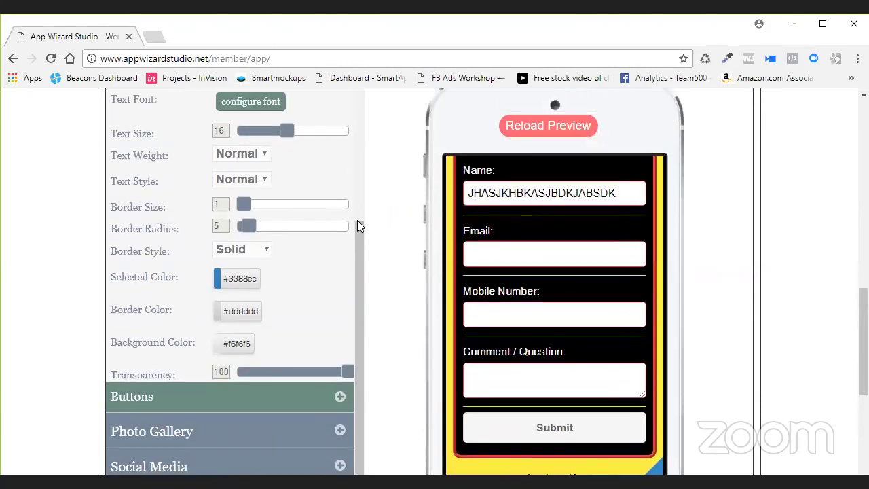
scroll(357, 224, up, 1)
scroll(388, 301, down, 2)
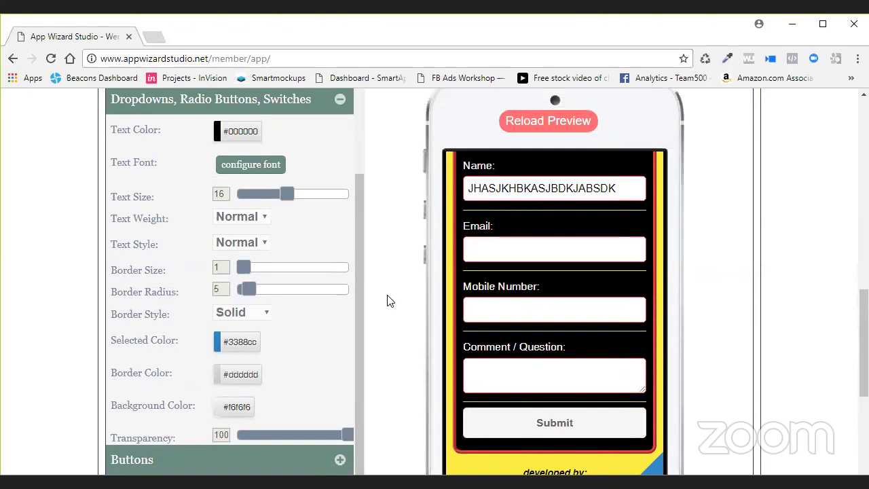
click(228, 212)
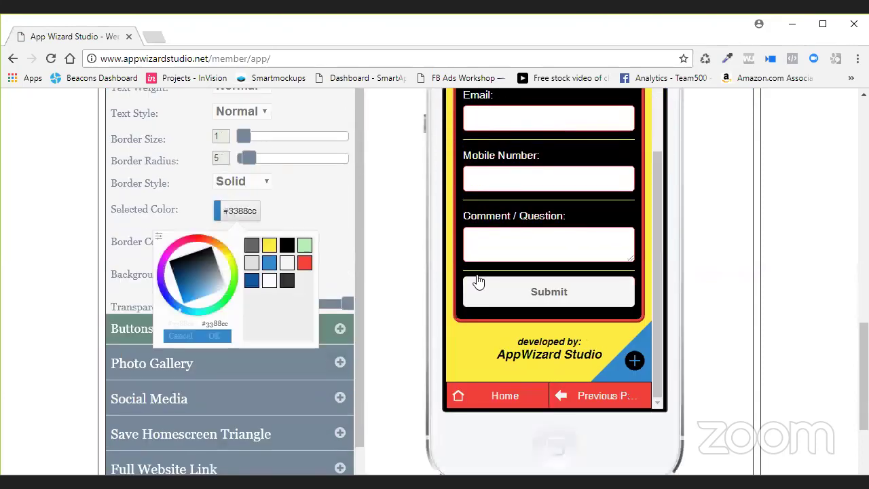
scroll(183, 335, up, 1)
click(183, 335)
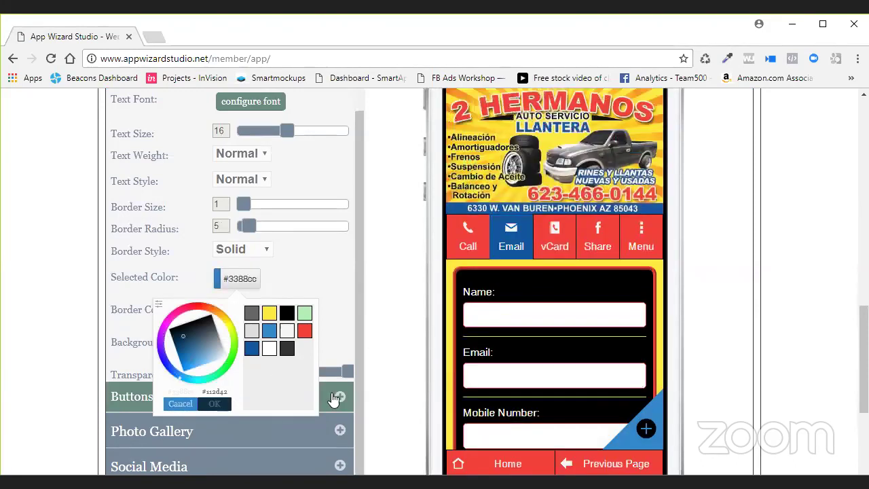
click(332, 399)
Expand the form's Buttons styling options and set the button text color to black (#000000).
click(339, 396)
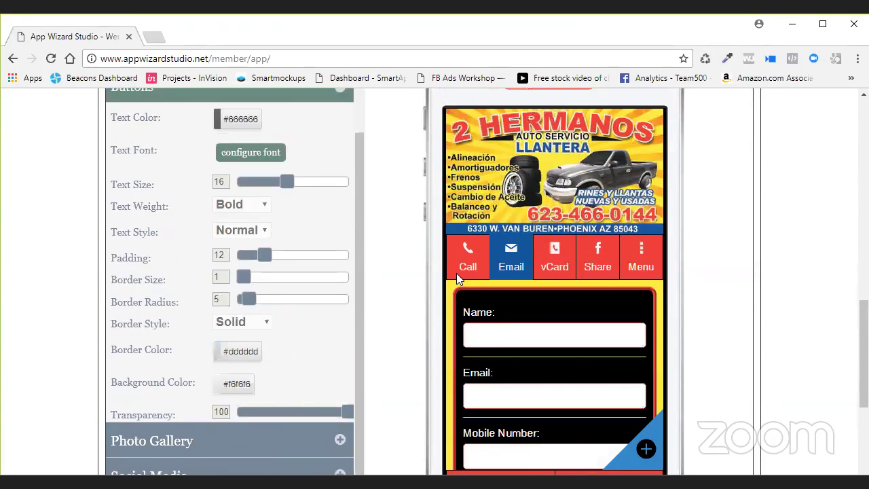
scroll(587, 326, down, 3)
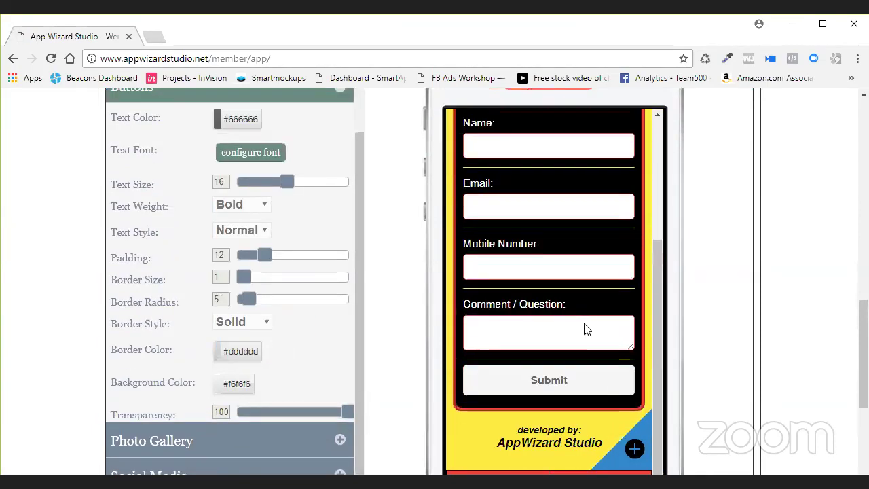
click(244, 124)
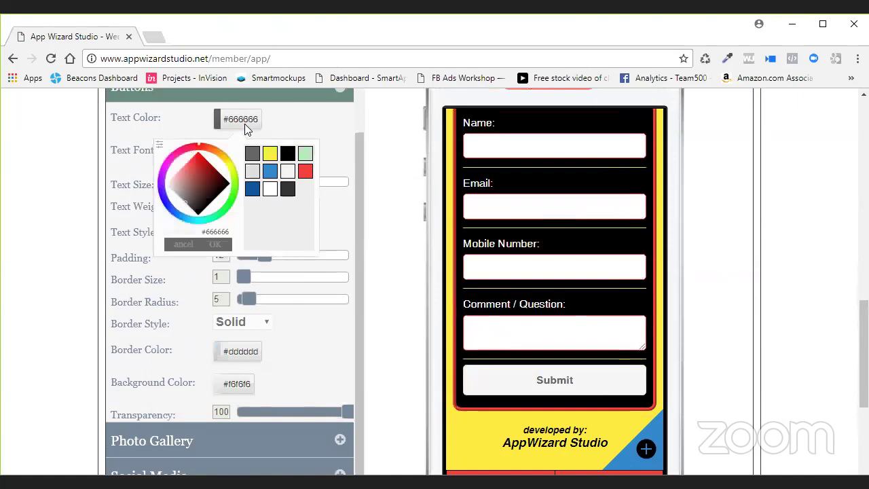
click(254, 202)
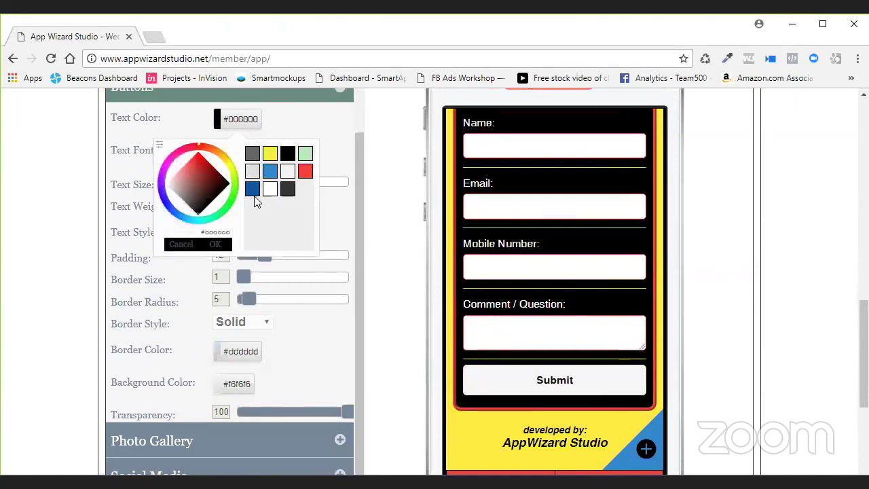
click(288, 259)
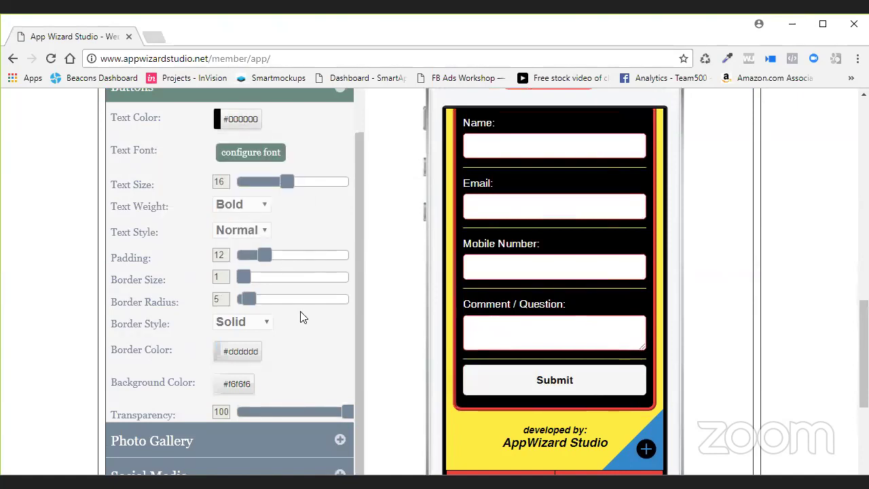
Set the form buttons' border color to yellow (#fdeb40).
scroll(255, 342, down, 1)
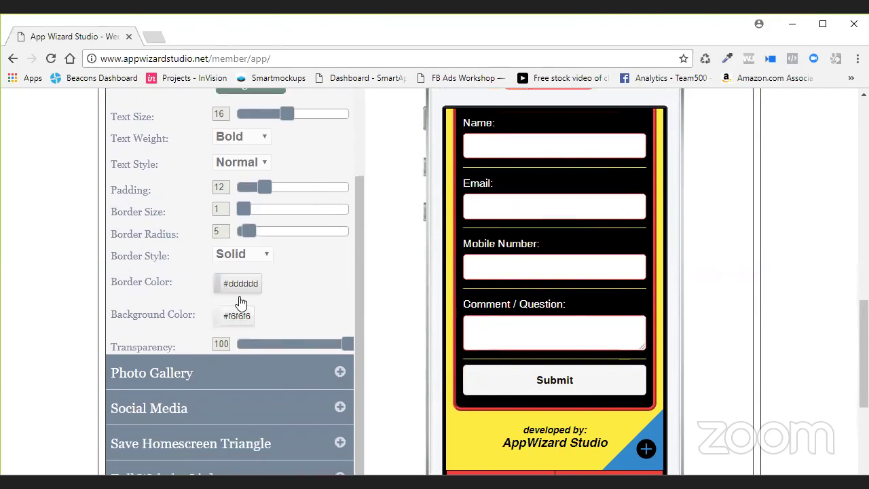
click(248, 285)
click(270, 317)
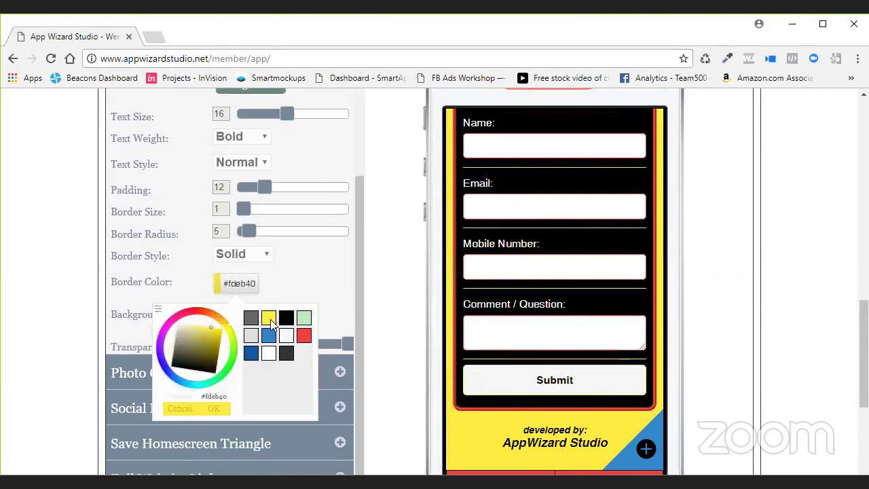
click(216, 408)
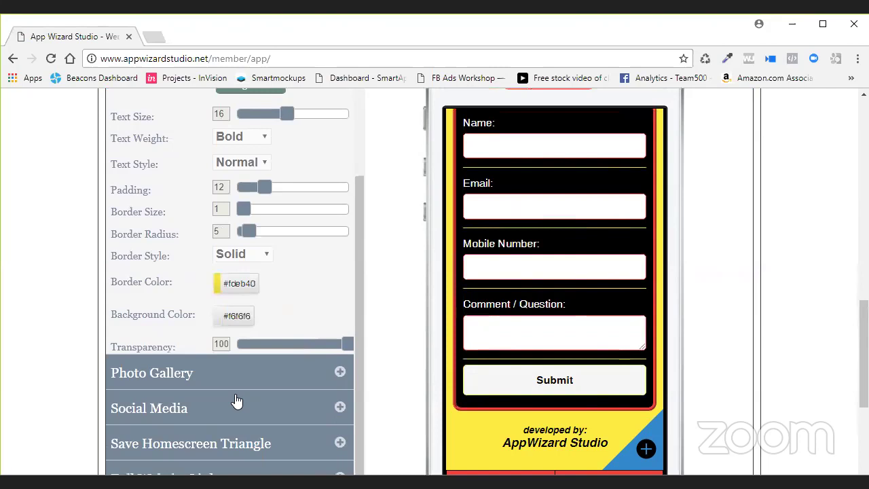
Set the form buttons' background color to yellow (#fdeb40).
click(235, 316)
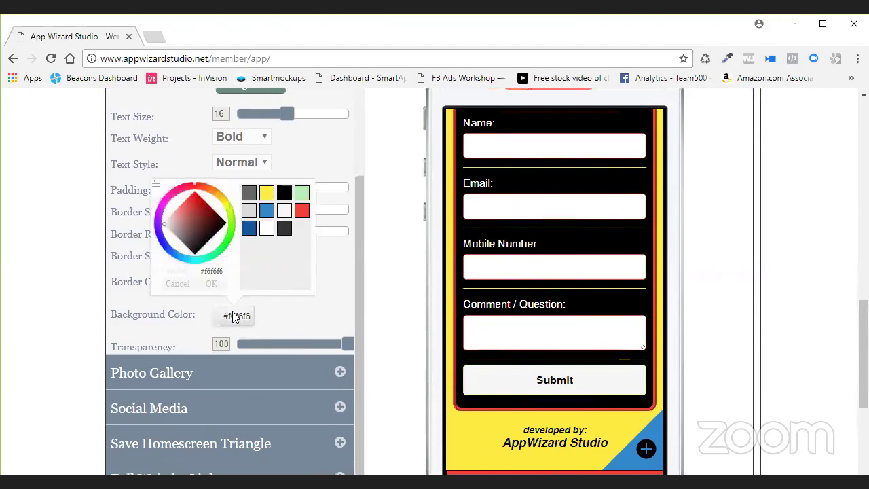
click(219, 271)
click(216, 284)
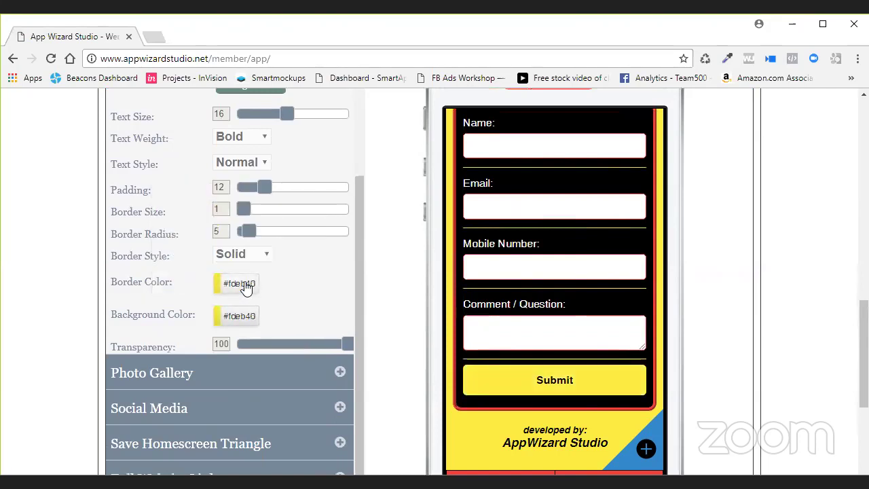
Set the form buttons' border color to red (#f14039).
click(239, 284)
click(305, 338)
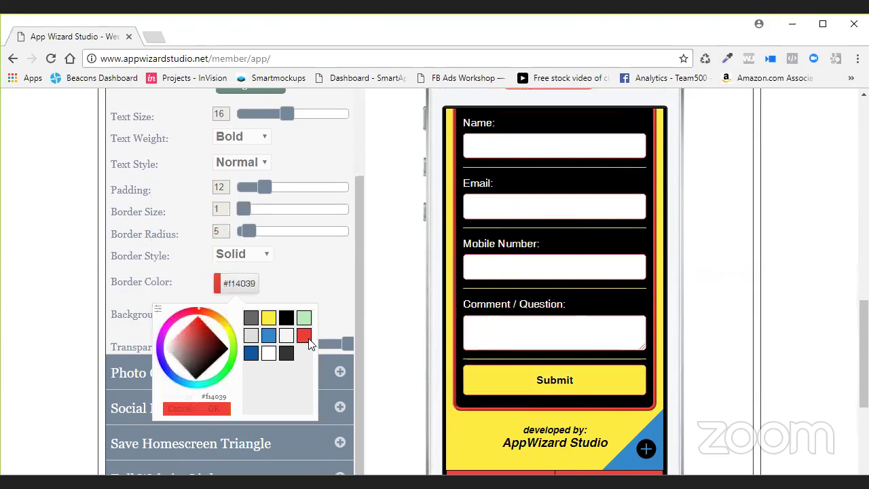
click(214, 408)
Give the form buttons a Ridge border with size 2 and radius 25, and save the styles.
drag(276, 237, 293, 239)
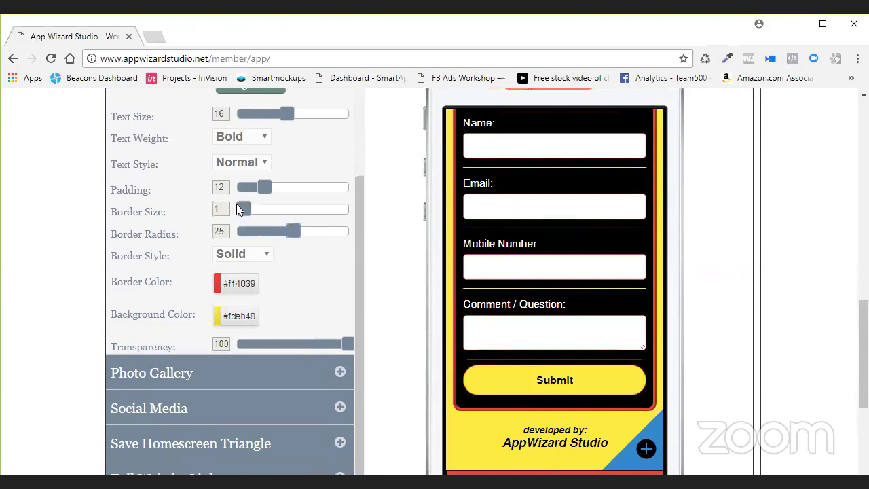
mouse_move(243, 209)
mouse_down()
mouse_move(265, 211)
mouse_move(251, 207)
mouse_up()
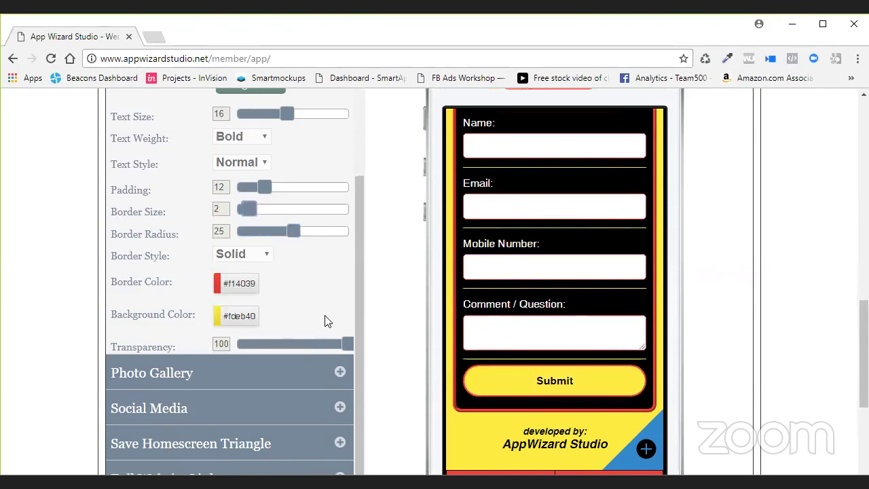
scroll(361, 272, down, 1)
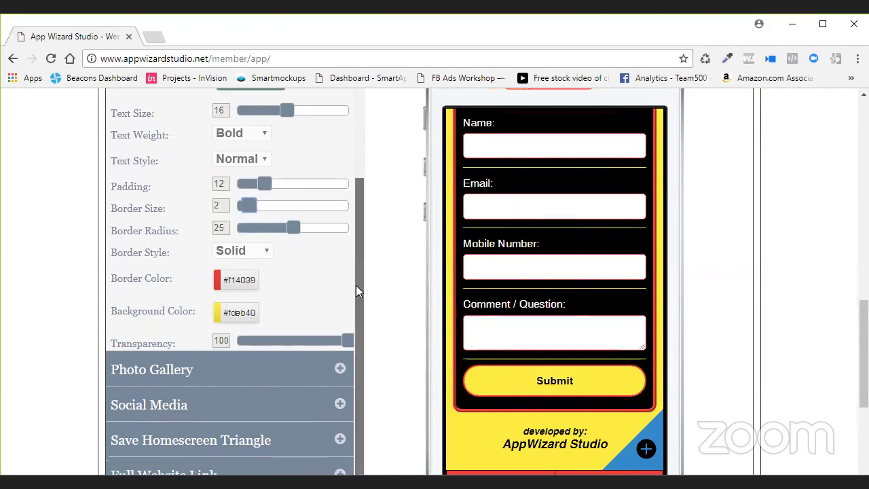
click(242, 252)
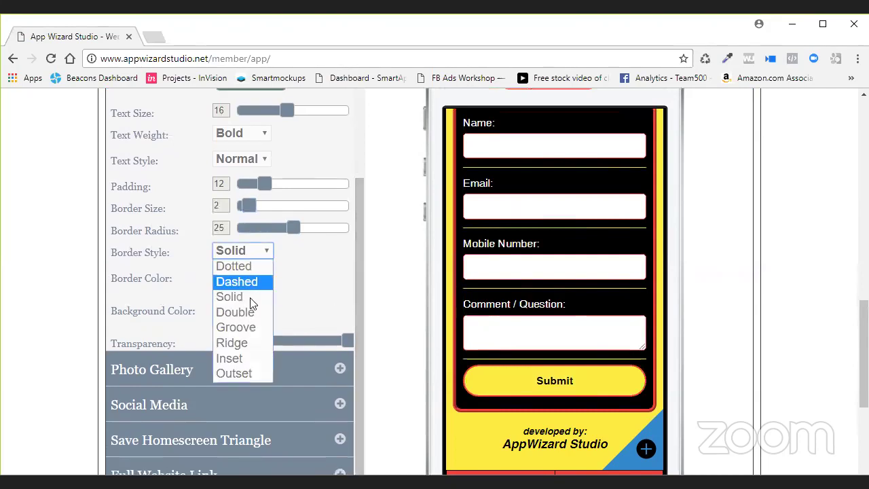
click(246, 341)
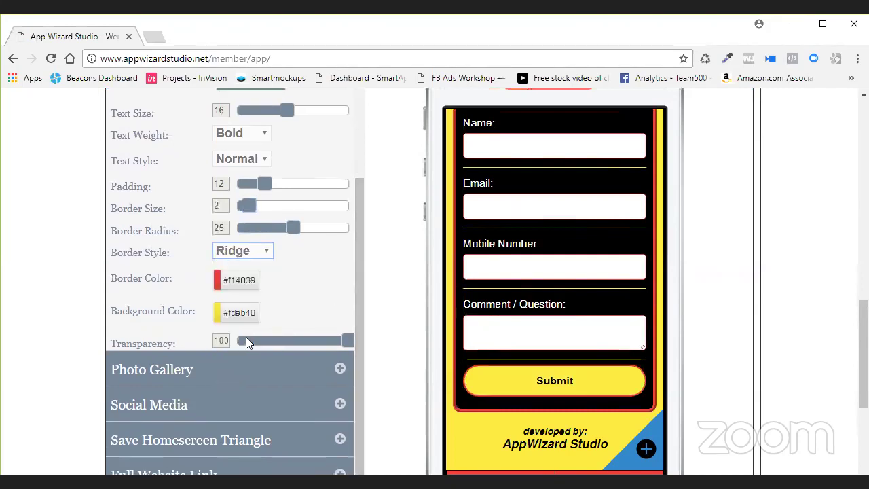
scroll(735, 262, up, 2)
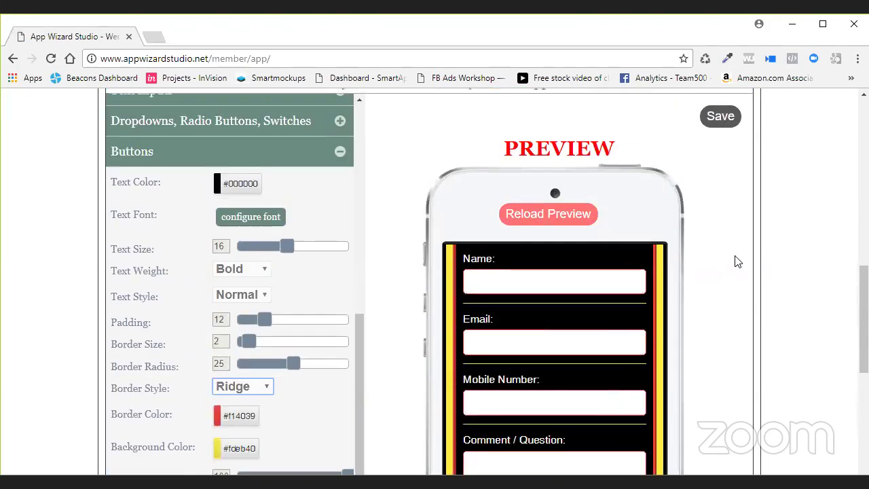
click(699, 126)
Try the Normal text weight on the form buttons and restore it to Bold.
scroll(370, 231, down, 1)
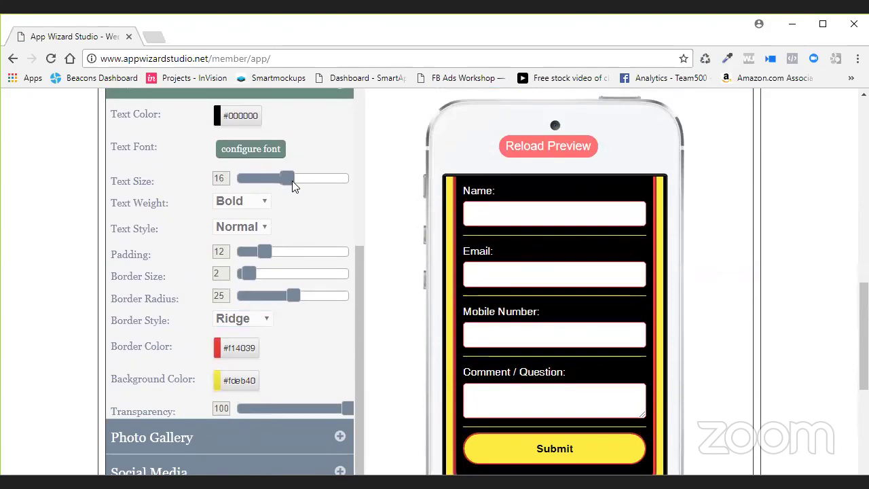
mouse_move(292, 180)
mouse_down()
mouse_move(316, 180)
mouse_move(288, 184)
mouse_up()
click(262, 201)
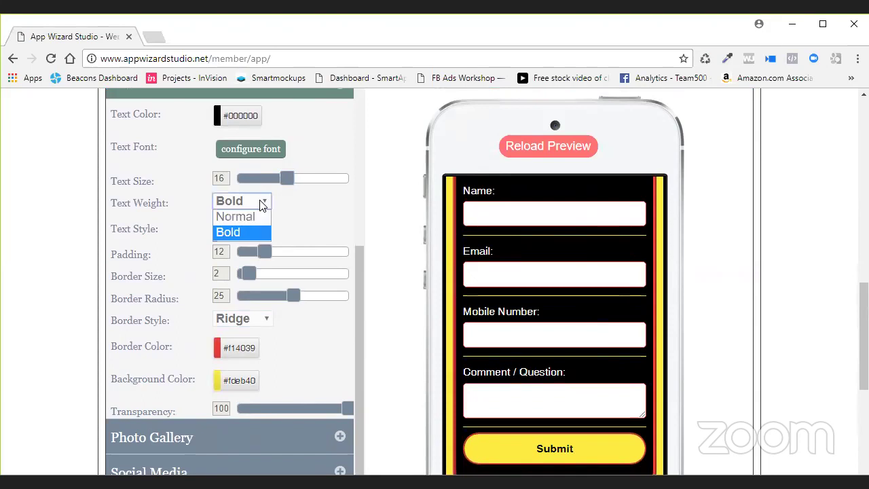
click(256, 224)
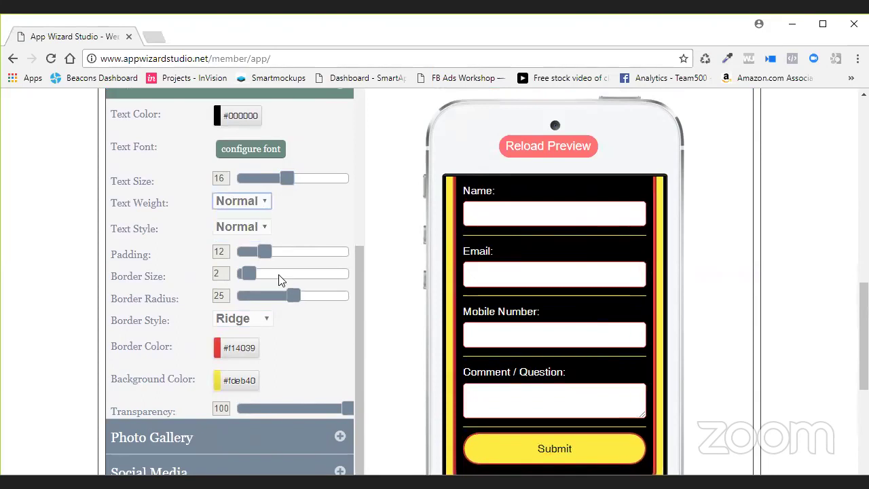
click(263, 204)
click(246, 231)
Try the Italics text style on the form buttons and return it to Normal.
click(256, 231)
click(252, 261)
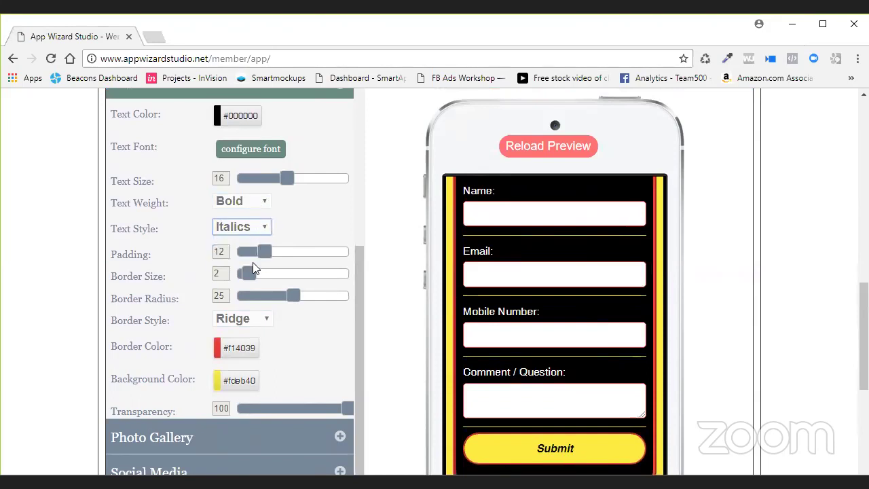
click(256, 230)
click(252, 241)
Try a lower transparency value on the form buttons and return it to 100.
drag(347, 408, 275, 407)
drag(208, 395, 347, 409)
drag(289, 410, 382, 422)
scroll(394, 366, down, 1)
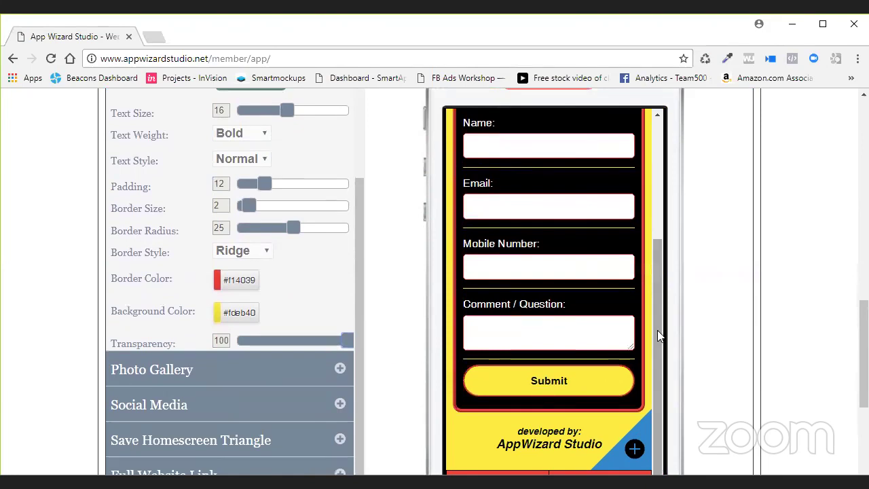
Review the Dropdowns, Radio Buttons, Switches styling options again and collapse them.
scroll(361, 197, up, 2)
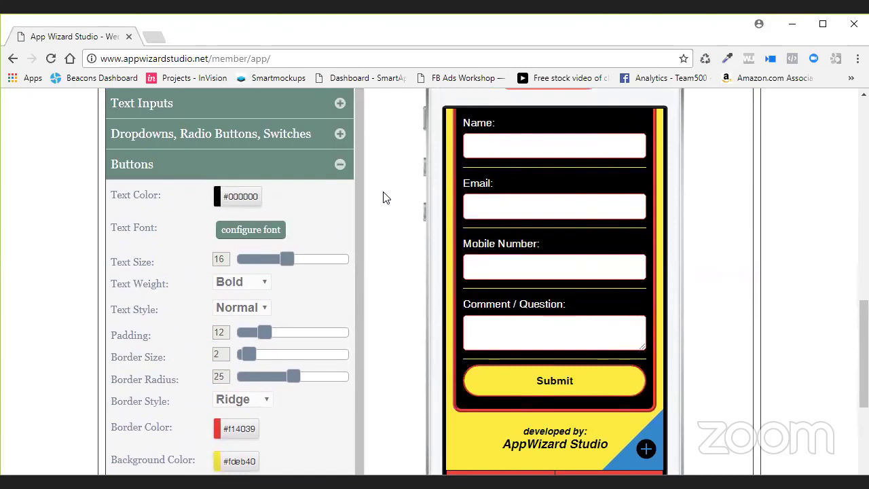
click(343, 139)
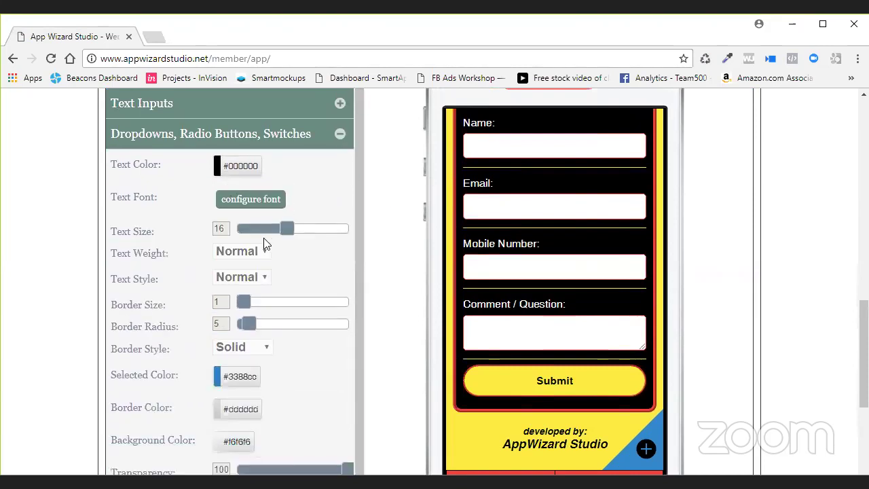
scroll(268, 227, down, 2)
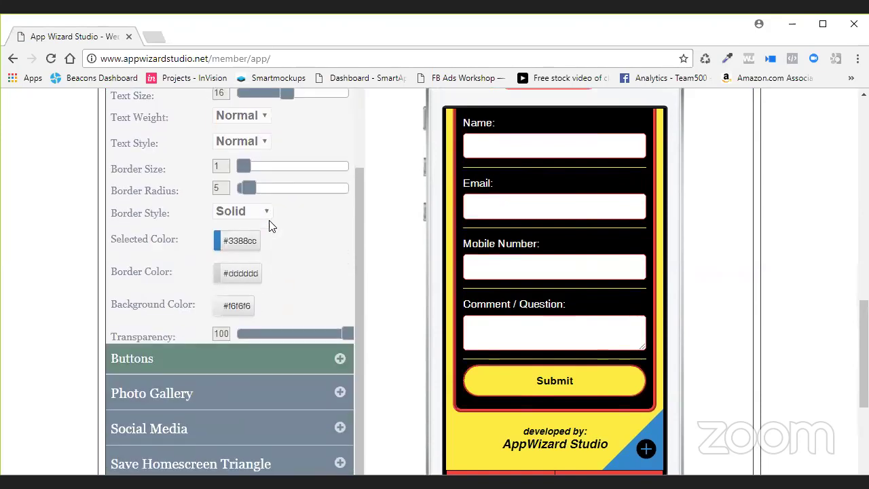
scroll(269, 226, up, 1)
scroll(269, 225, up, 2)
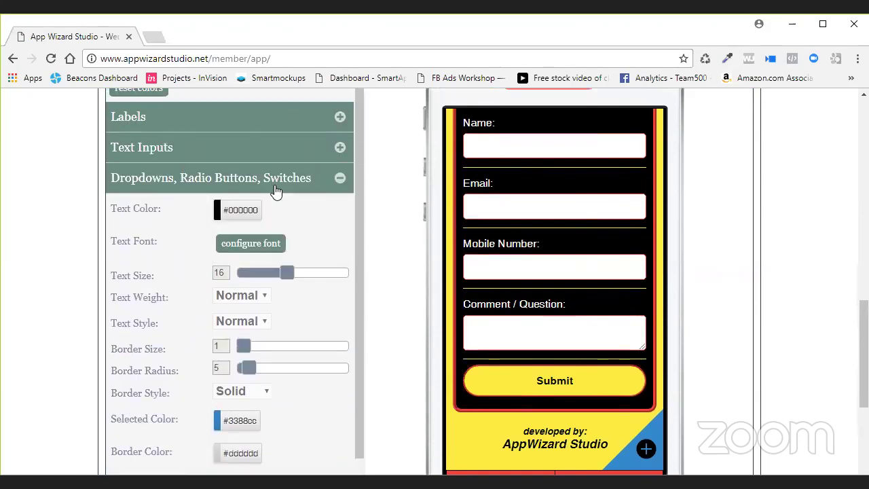
scroll(274, 184, down, 1)
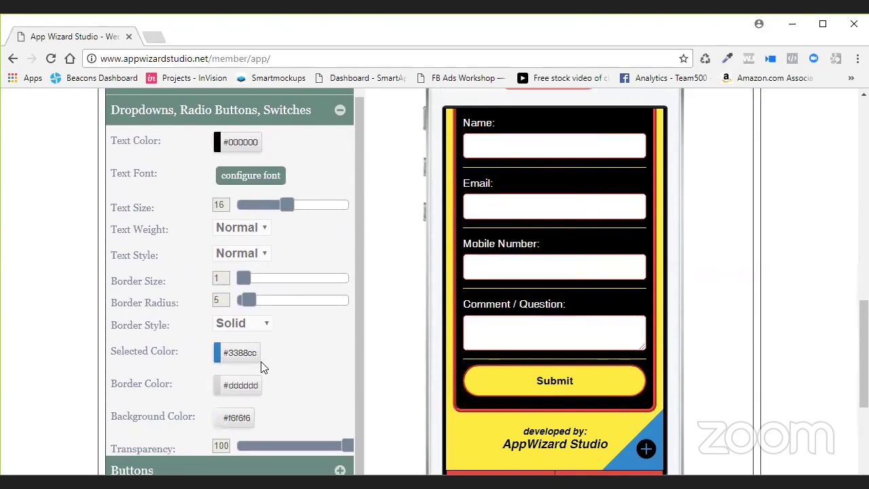
click(339, 110)
Refresh the app preview and collapse the Forms styling section.
scroll(727, 238, up, 4)
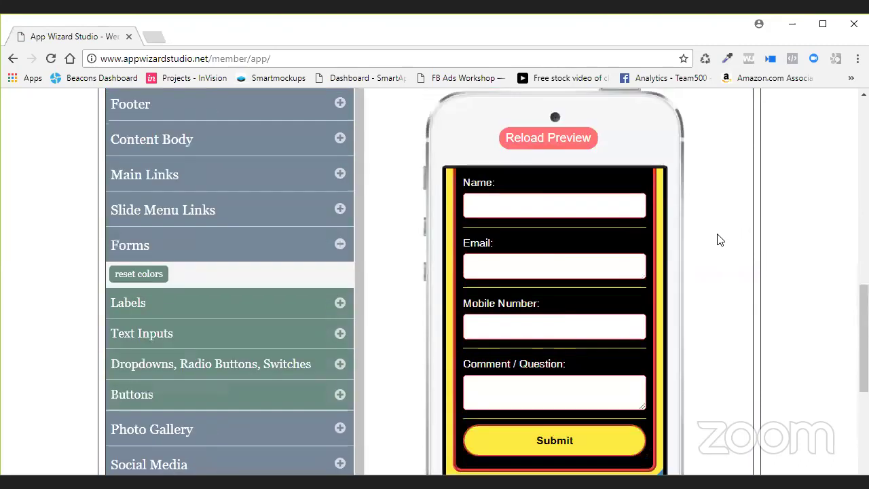
scroll(411, 262, down, 2)
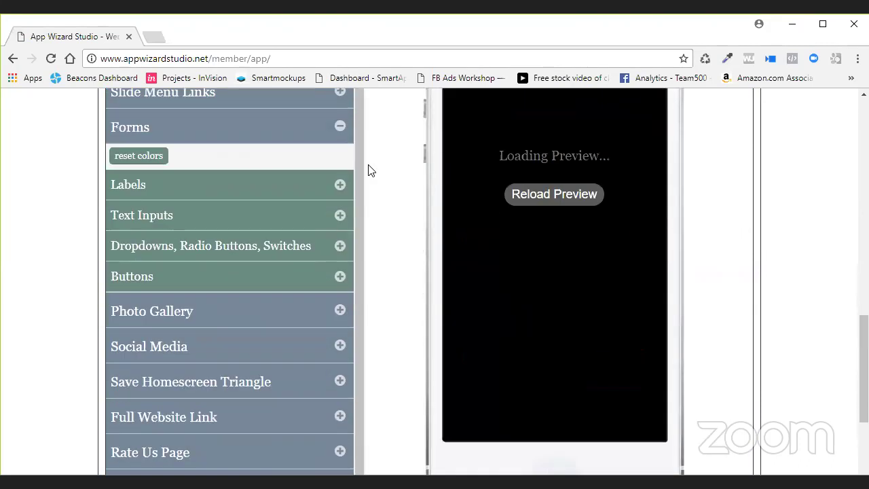
click(340, 127)
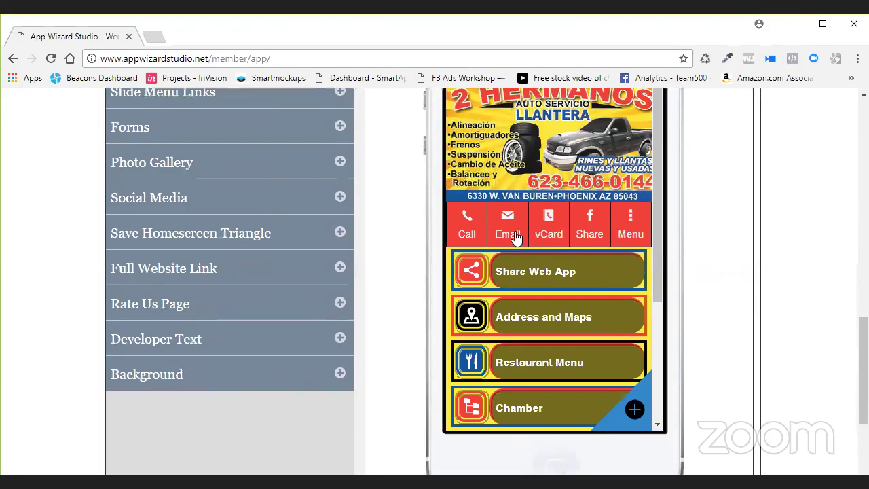
Check the form button styling on the preview's Message Board page and in an existing post, and return to the board.
drag(657, 217, 653, 284)
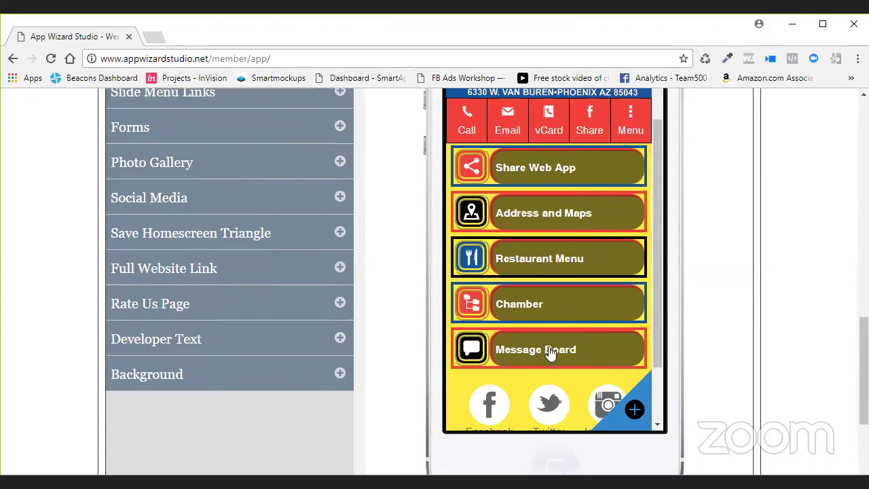
click(610, 357)
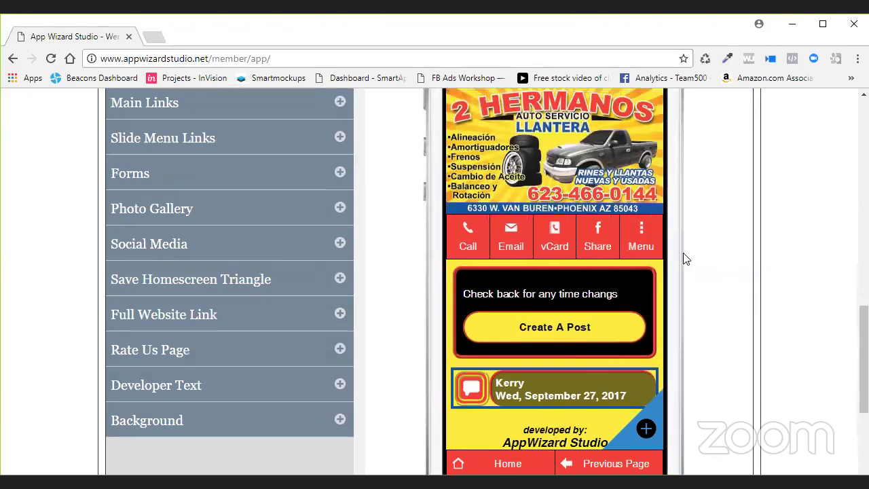
scroll(659, 299, down, 1)
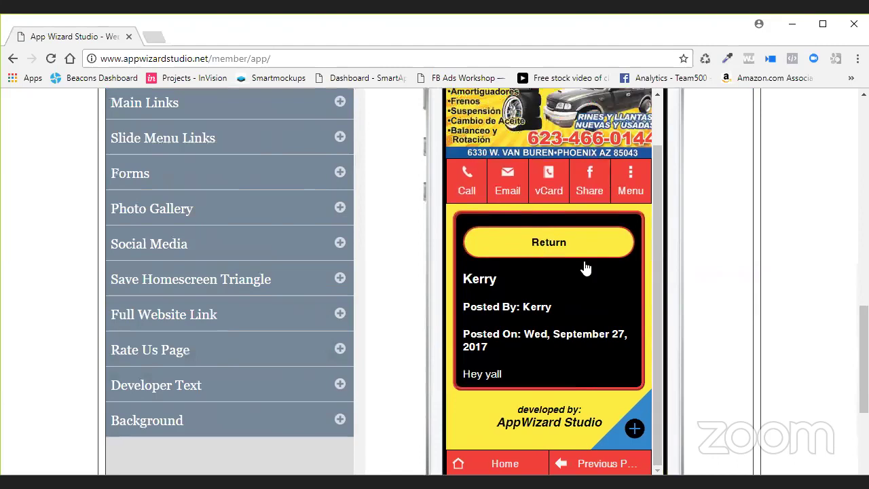
click(550, 252)
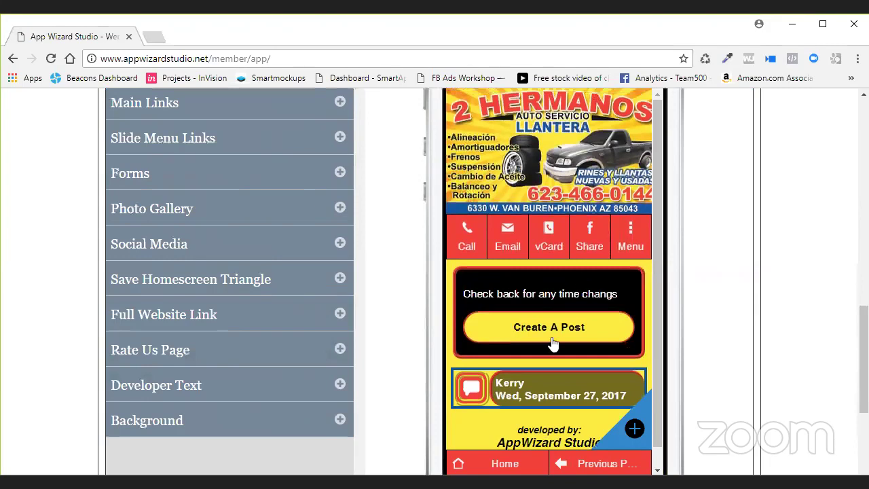
Expand the Buttons options within the Forms styling section.
click(340, 173)
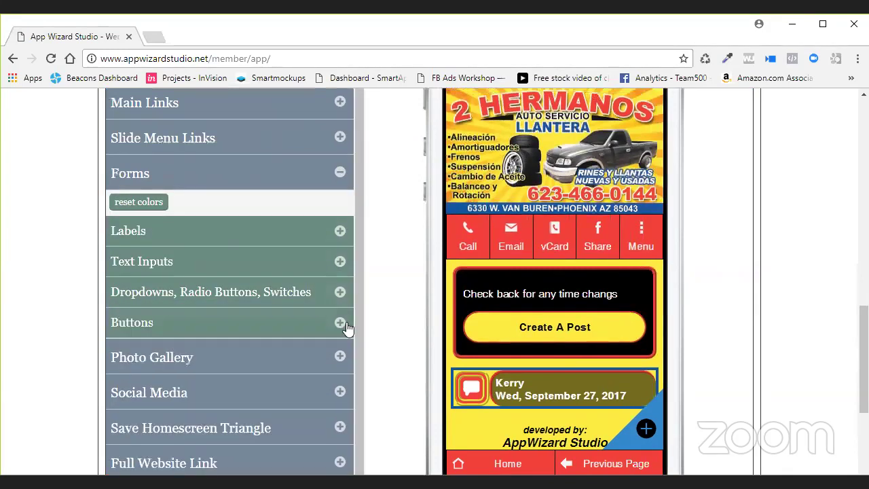
click(342, 324)
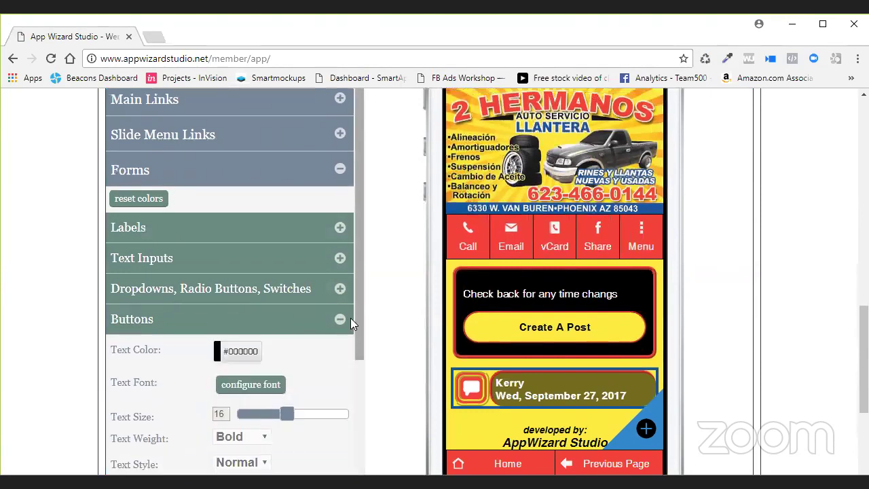
scroll(267, 262, down, 2)
Try the red #f14039 as the form buttons' text color and set it back to black #000000.
click(230, 223)
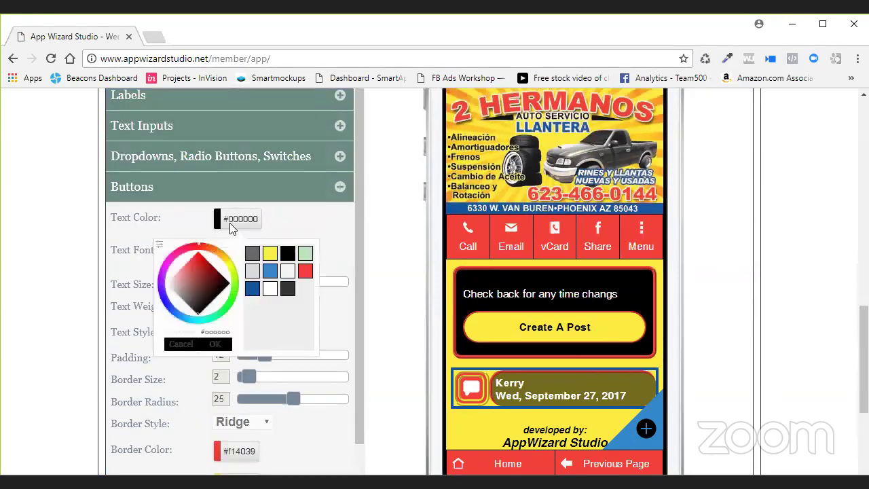
click(304, 271)
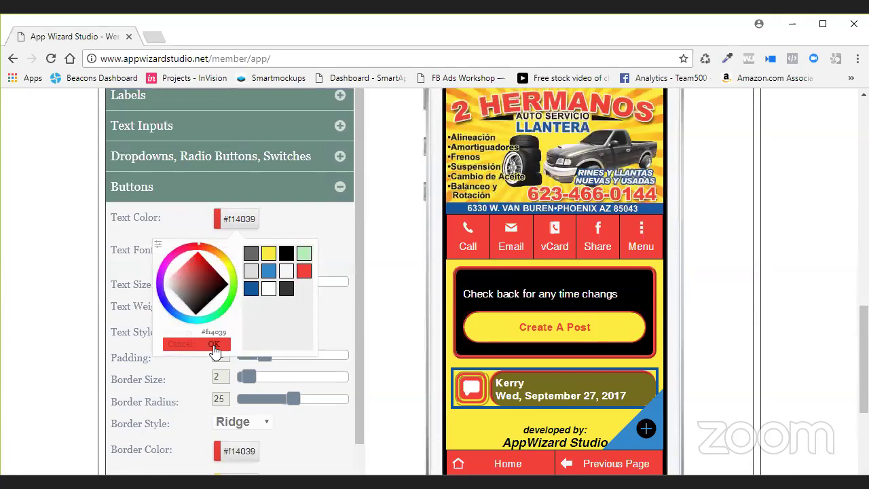
click(214, 348)
click(252, 228)
click(286, 253)
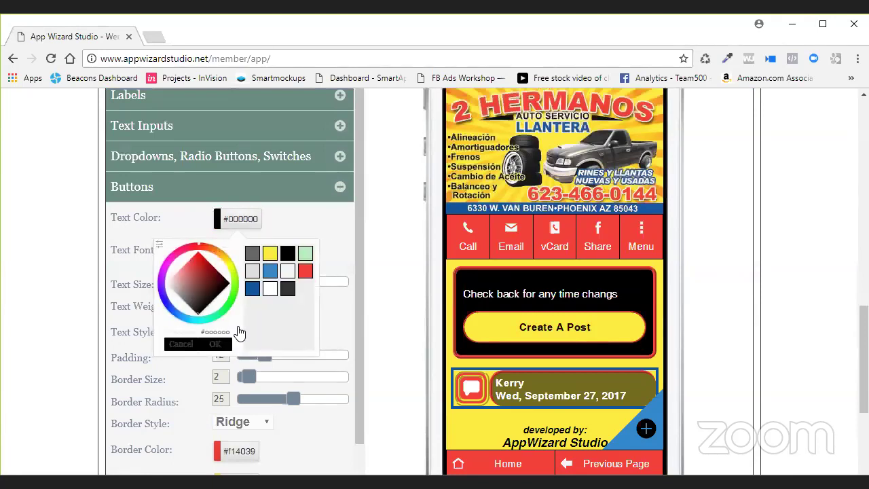
click(803, 283)
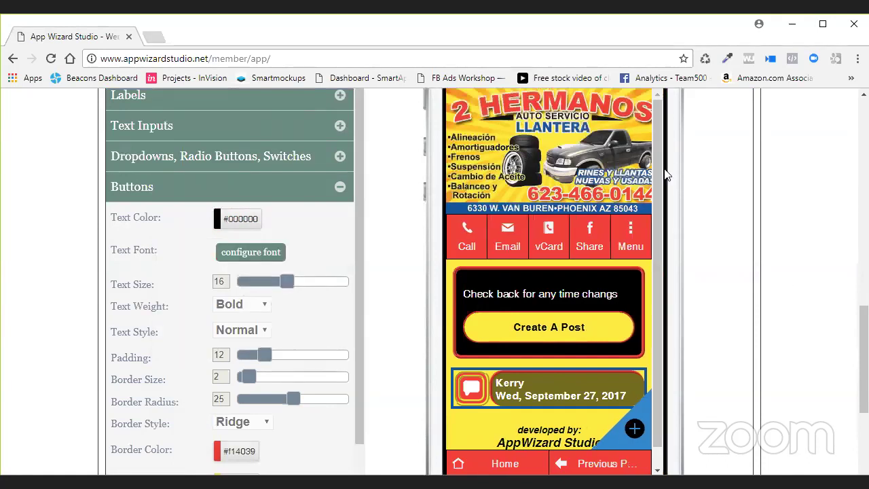
Copy the red #F04039 from the banner title in the preview with the page color picker.
scroll(665, 245, down, 1)
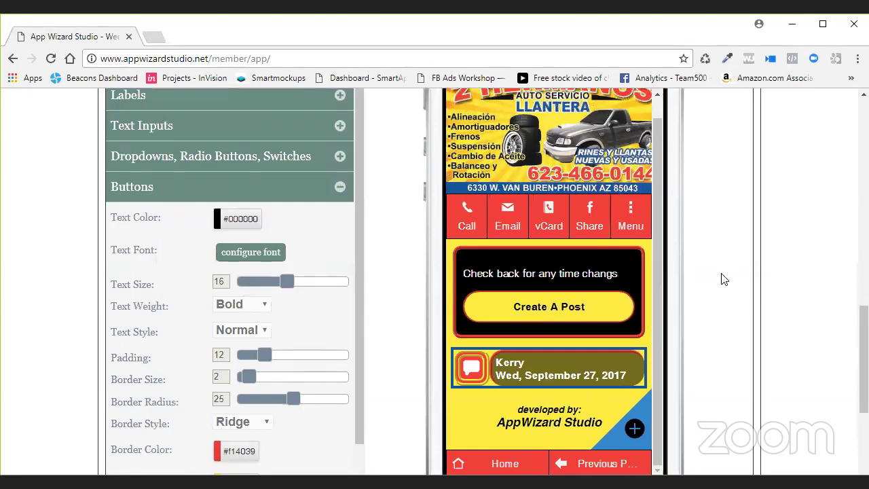
scroll(661, 153, up, 1)
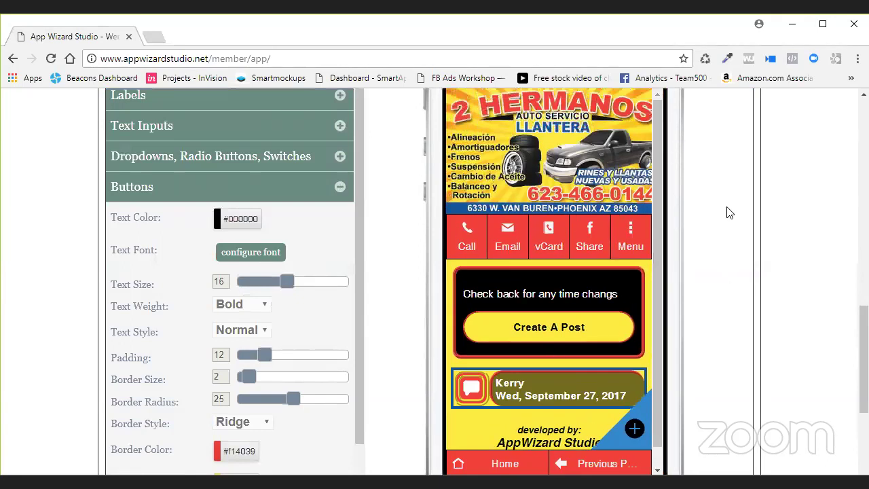
scroll(719, 216, up, 1)
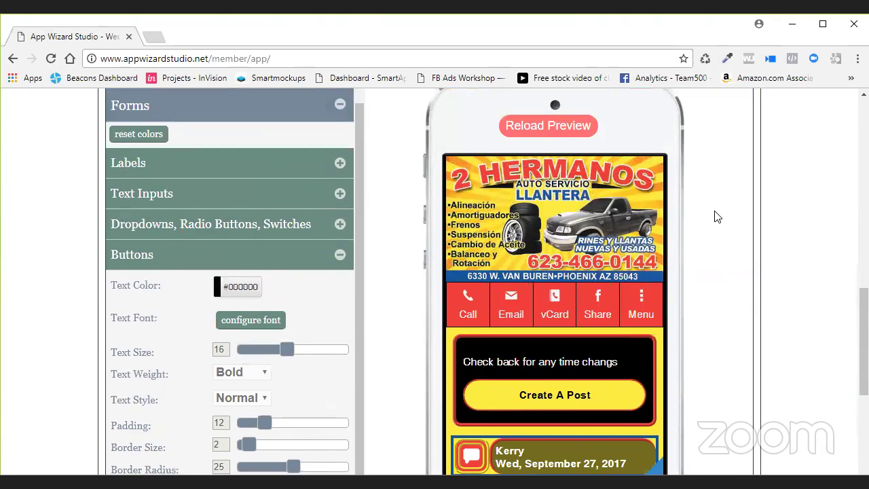
click(728, 62)
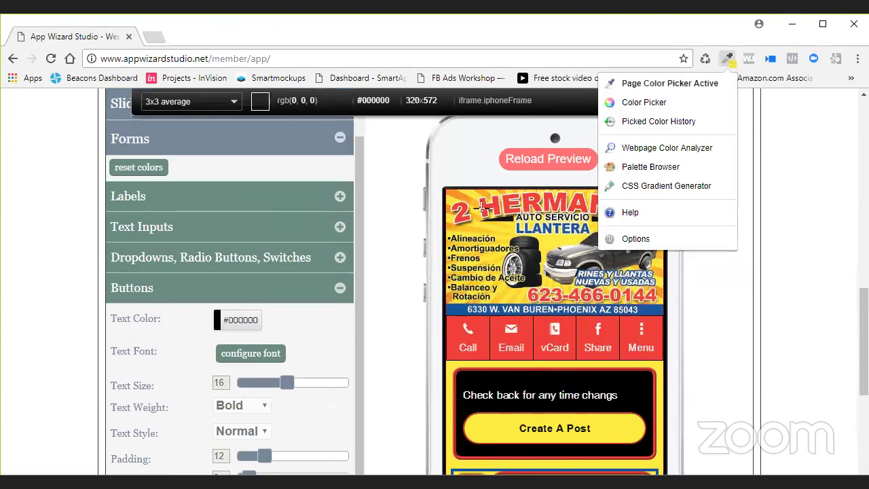
click(482, 207)
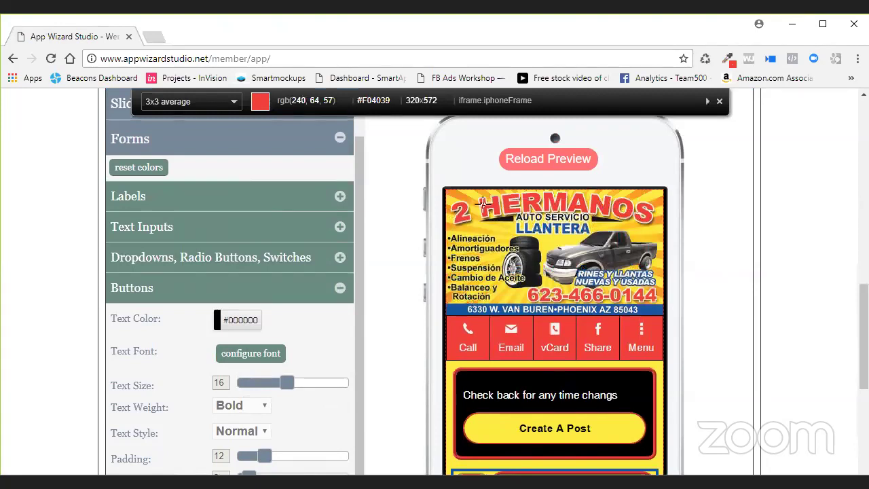
click(482, 207)
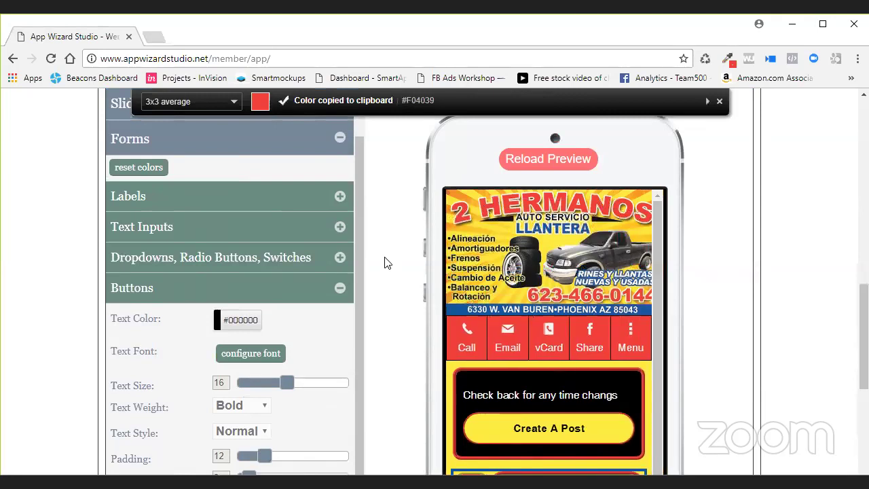
Set the form buttons' text color to the copied hex value #F04039.
scroll(292, 249, down, 1)
scroll(292, 249, down, 2)
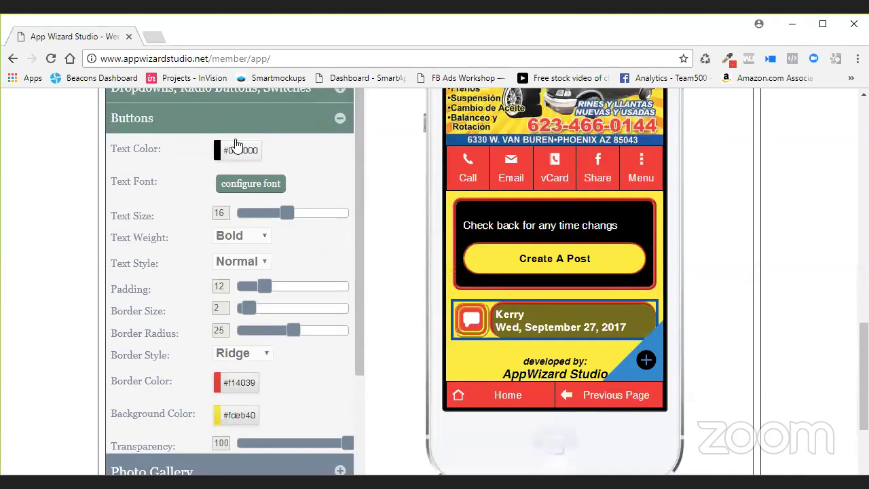
click(230, 152)
click(160, 176)
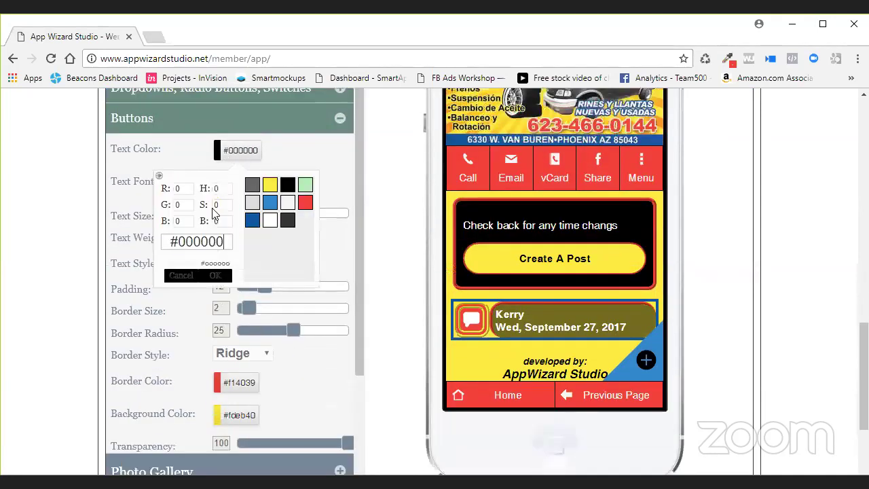
drag(229, 244, 159, 239)
key(ctrl+v)
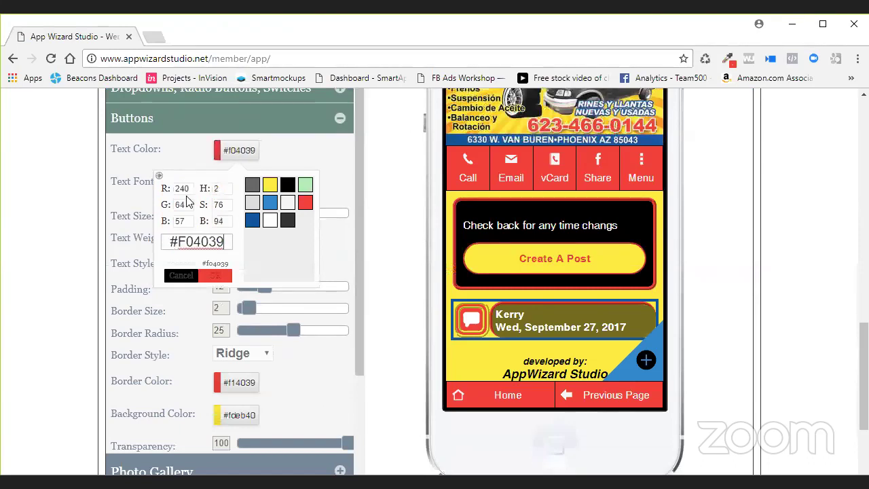
click(219, 277)
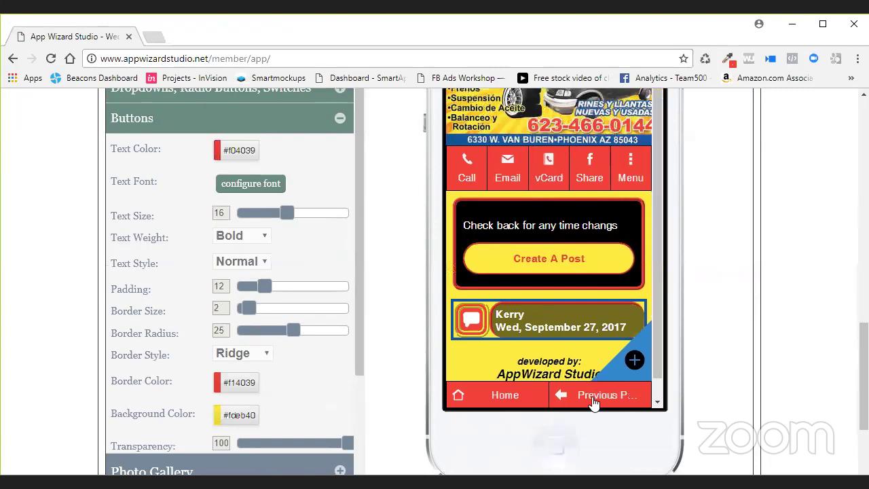
Check the home page in the preview and save the Styles & Colors changes.
click(504, 399)
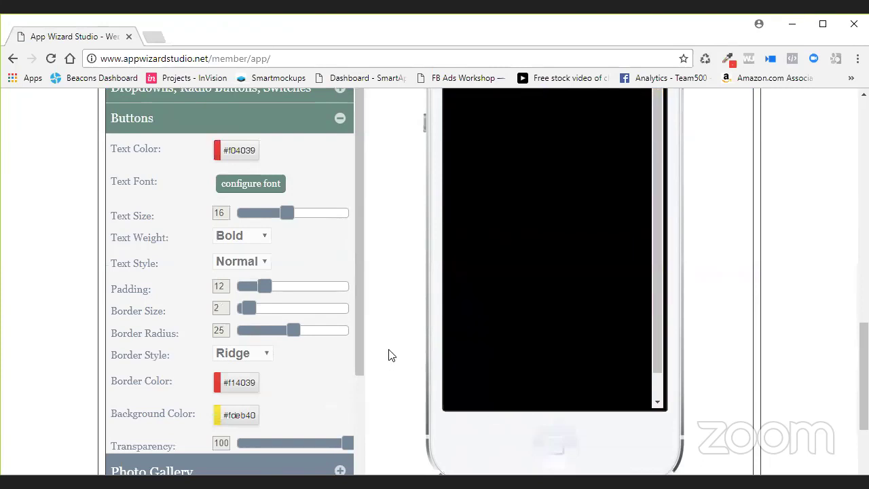
scroll(417, 339, down, 2)
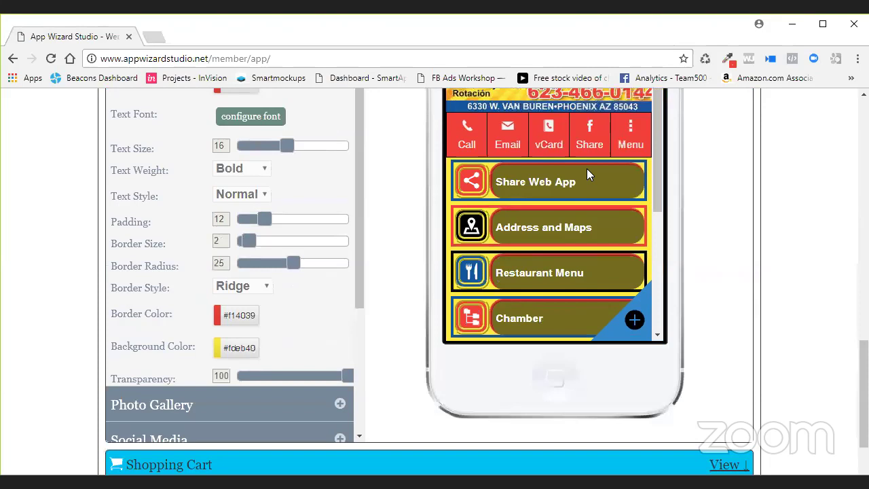
scroll(657, 232, down, 1)
scroll(657, 232, down, 3)
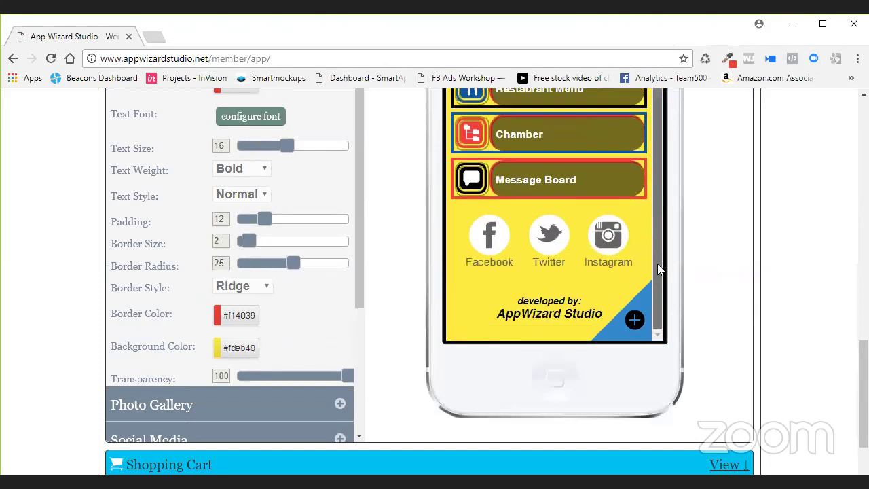
scroll(356, 326, down, 2)
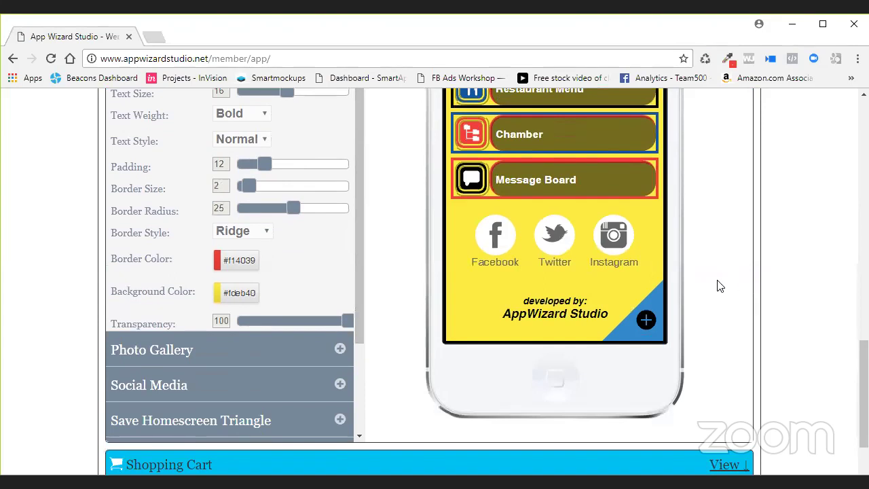
scroll(719, 288, up, 7)
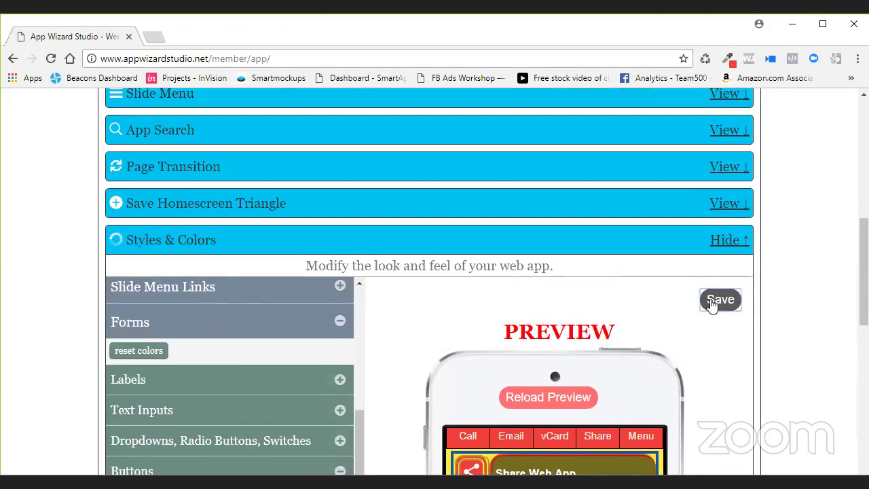
click(716, 300)
Open the Photo Gallery in the app's content and view the photos in the AWS 1 category.
click(518, 305)
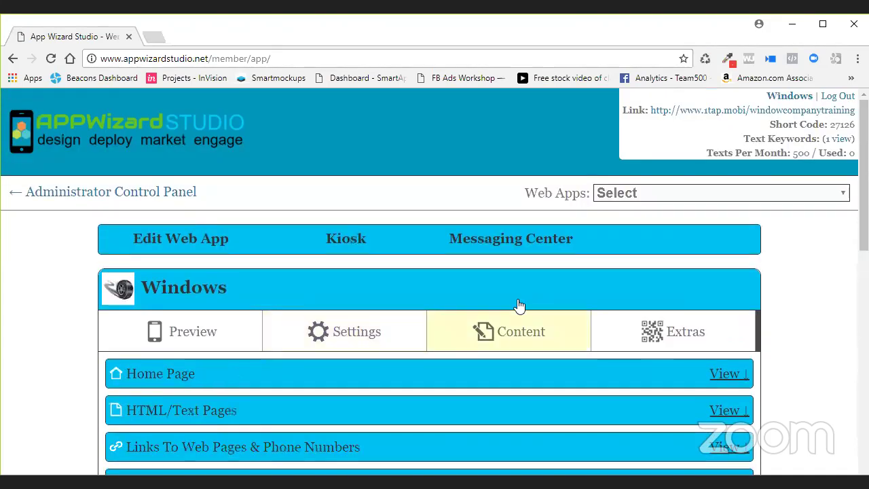
scroll(664, 316, down, 10)
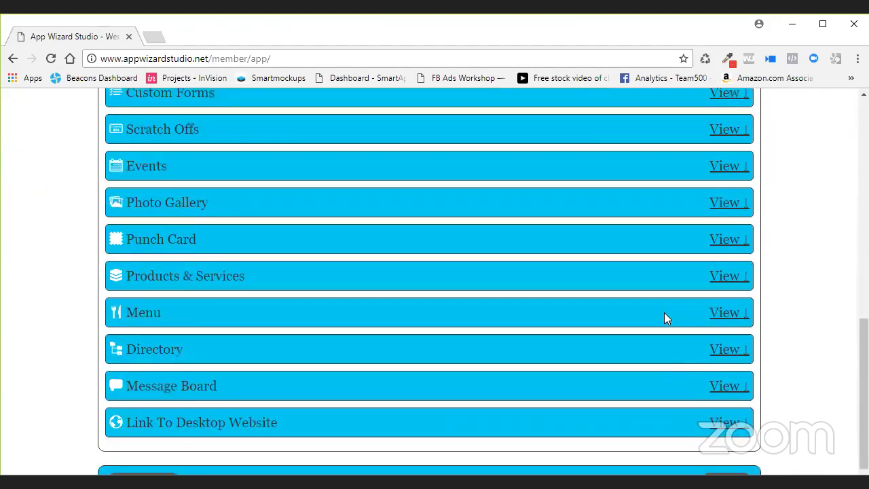
click(727, 202)
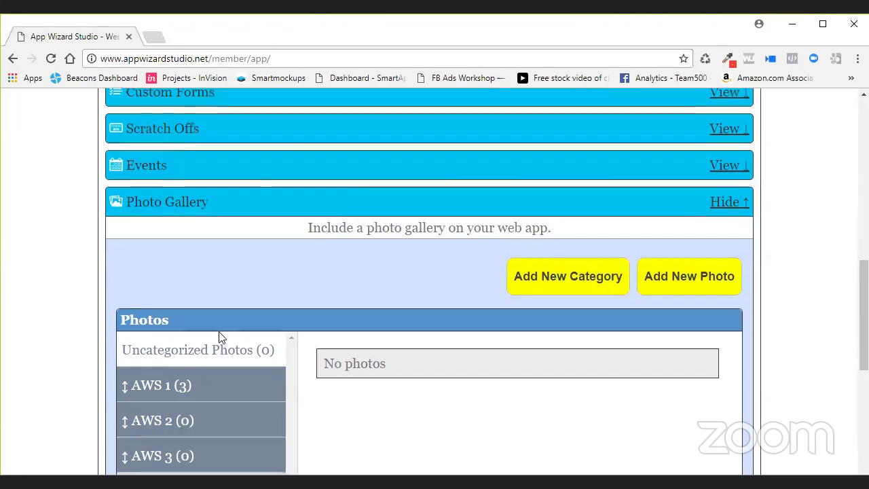
scroll(219, 334, down, 2)
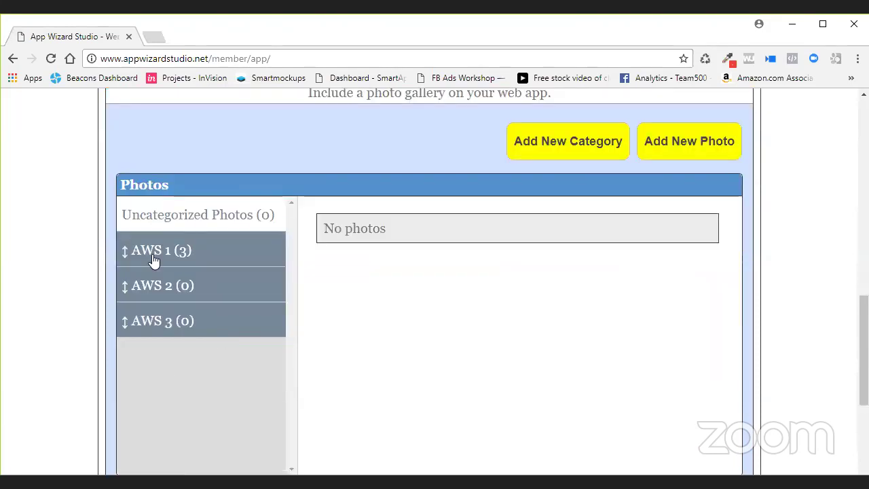
click(153, 256)
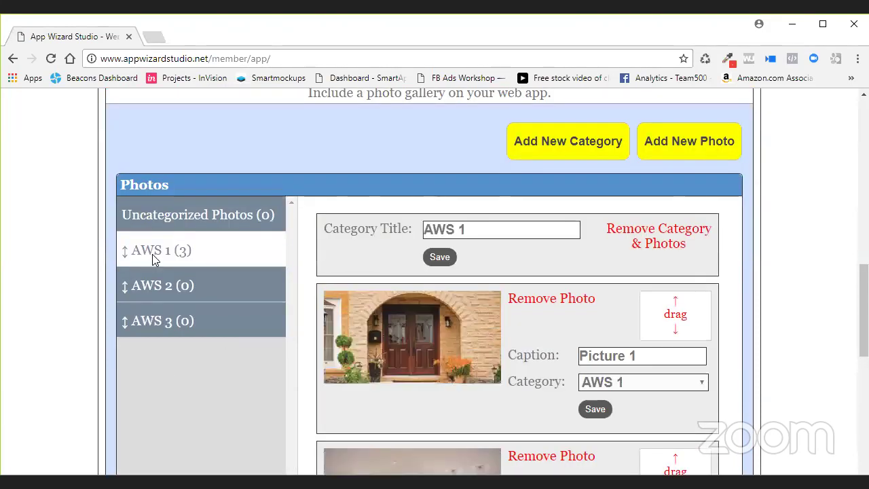
Open the Home Page content settings and expand the Links list.
scroll(804, 243, up, 7)
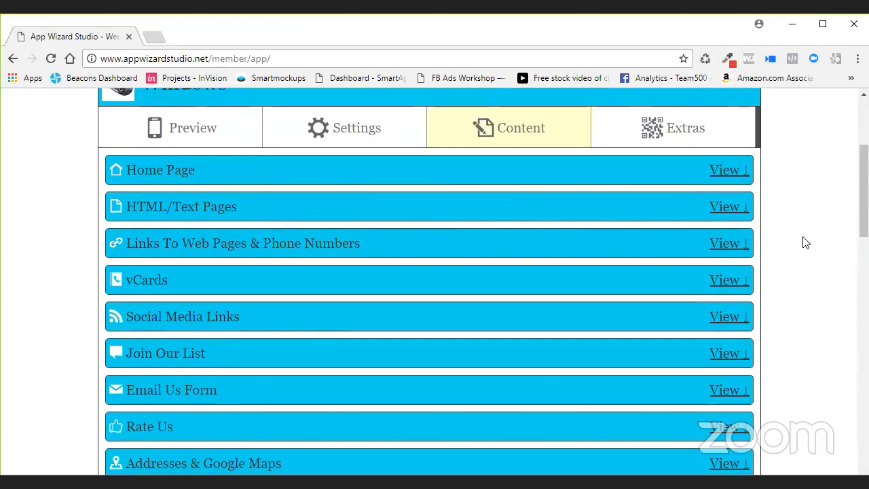
click(514, 178)
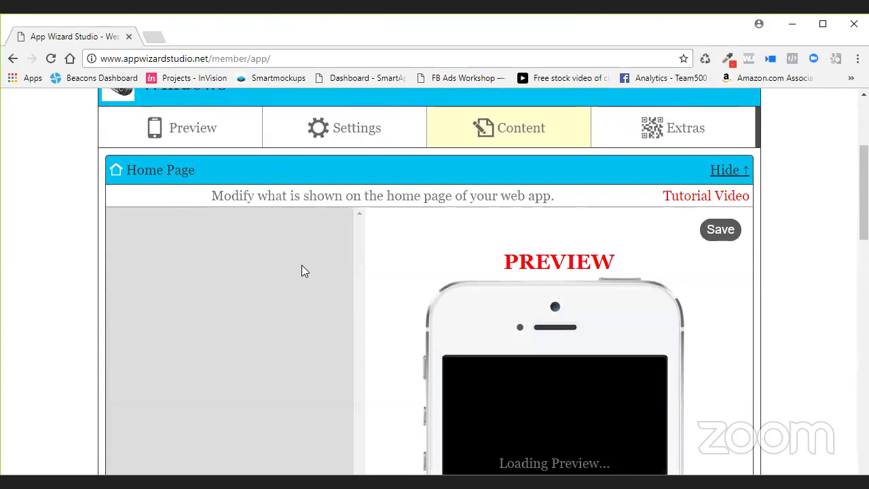
scroll(301, 266, down, 2)
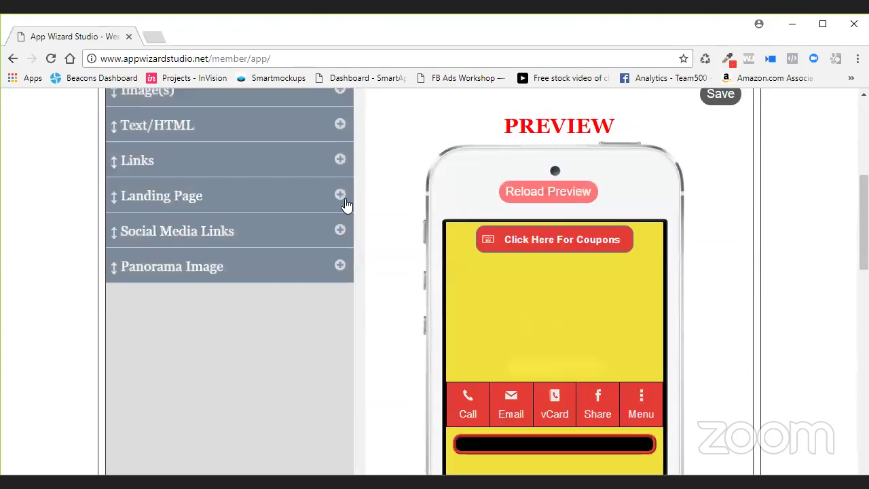
click(340, 162)
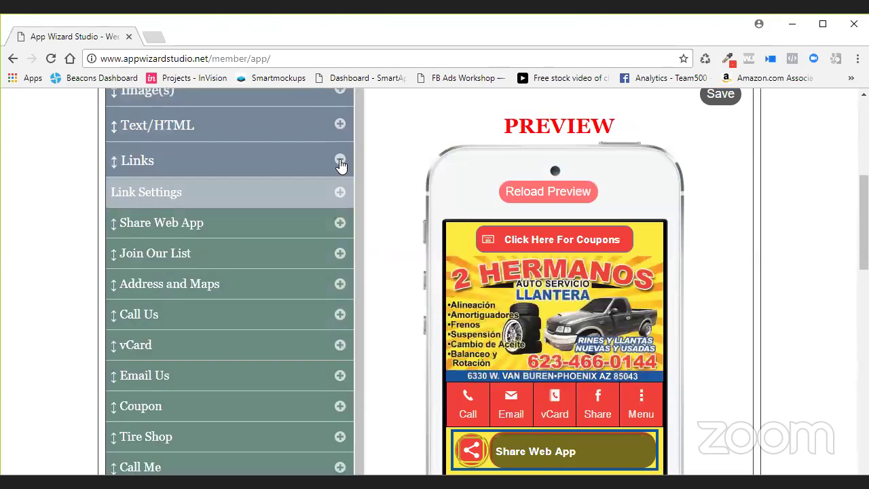
Hide the Chamber link on the home page by setting its Show option to No.
scroll(303, 310, down, 2)
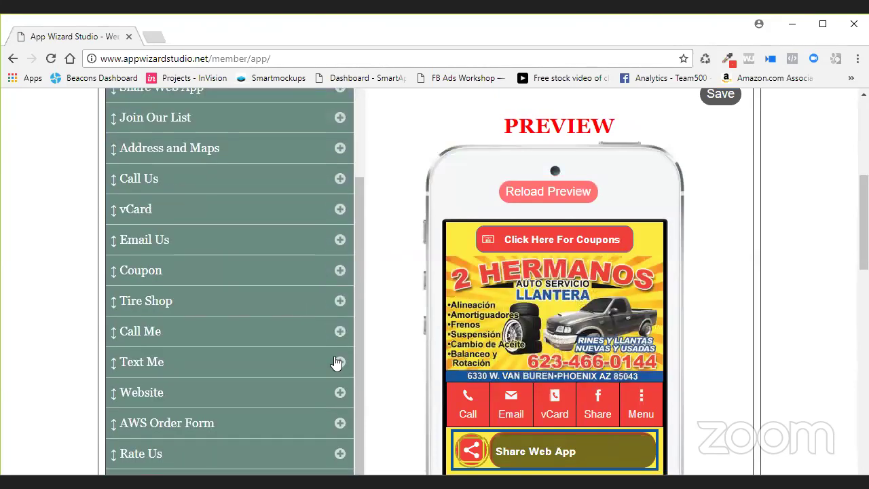
scroll(336, 363, down, 1)
scroll(362, 348, down, 1)
scroll(502, 358, down, 2)
scroll(501, 358, down, 1)
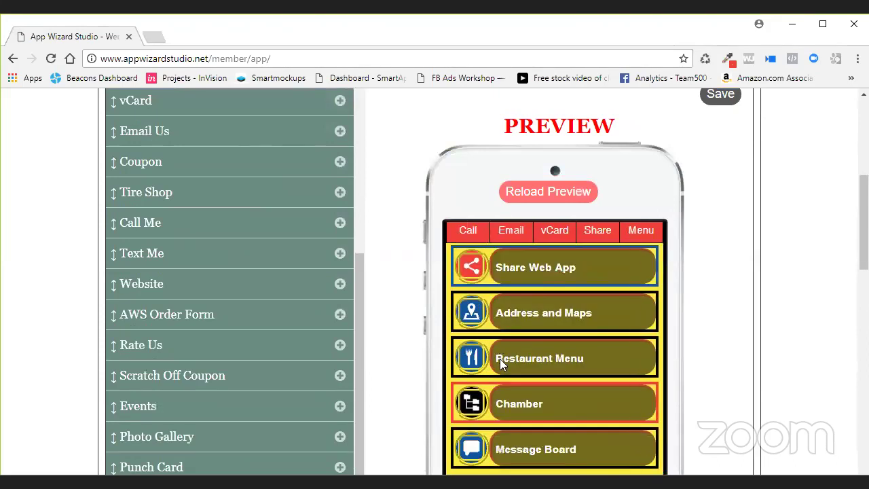
scroll(357, 372, down, 2)
click(339, 422)
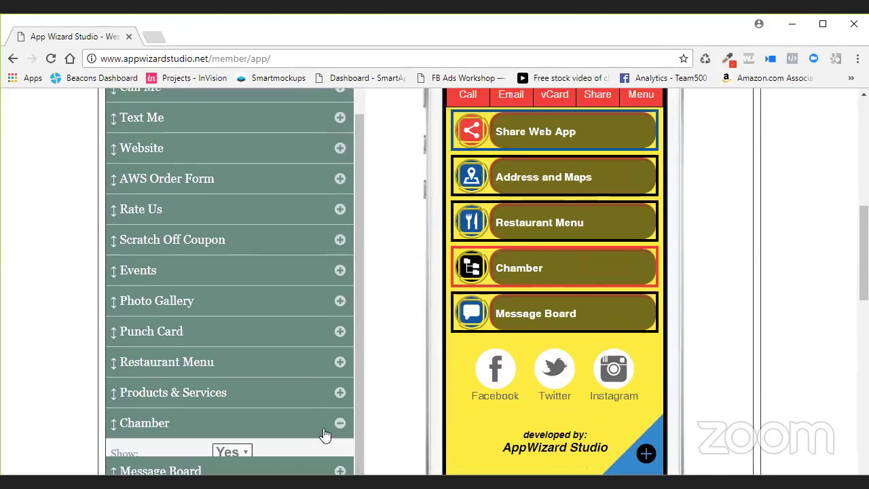
click(244, 453)
click(228, 437)
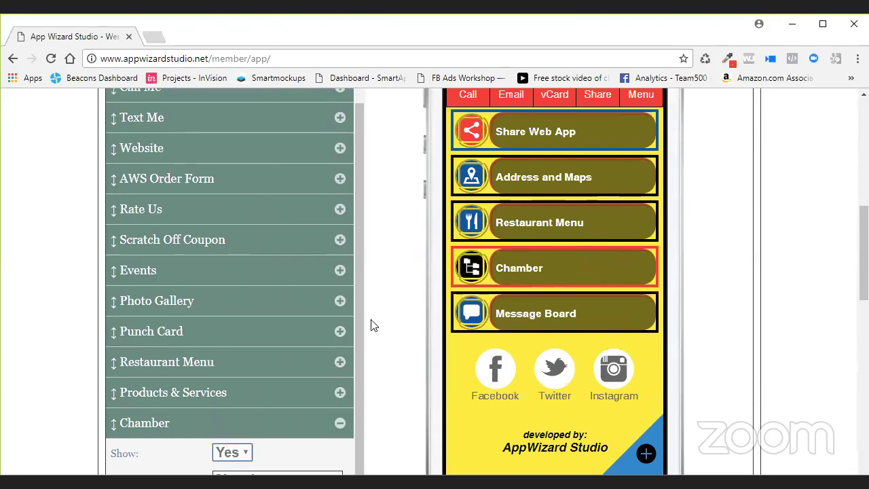
scroll(324, 333, down, 1)
scroll(324, 342, down, 2)
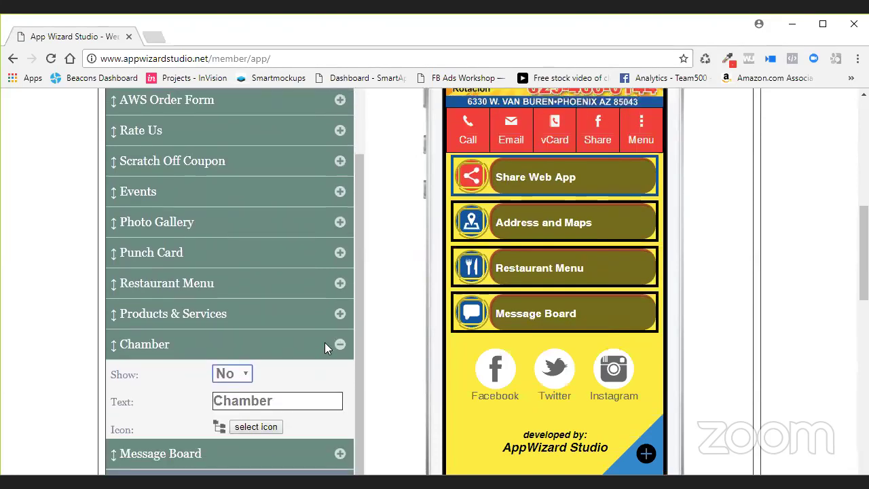
Hide the Message Board and Restaurant Menu links on the home page by setting their Show options to No.
click(278, 451)
click(231, 404)
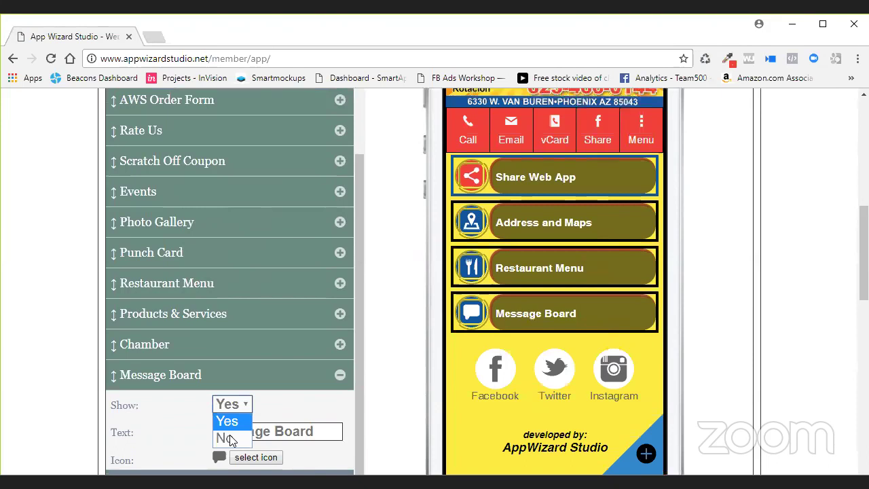
click(229, 436)
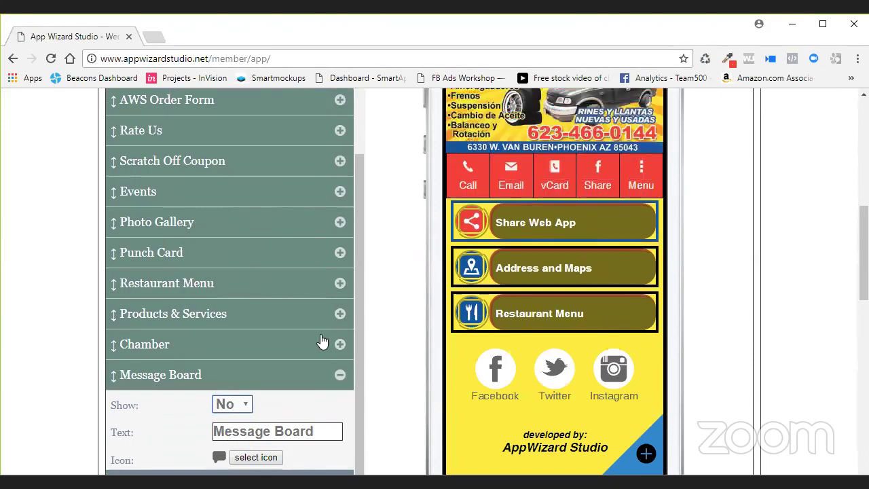
click(340, 283)
click(230, 313)
click(225, 347)
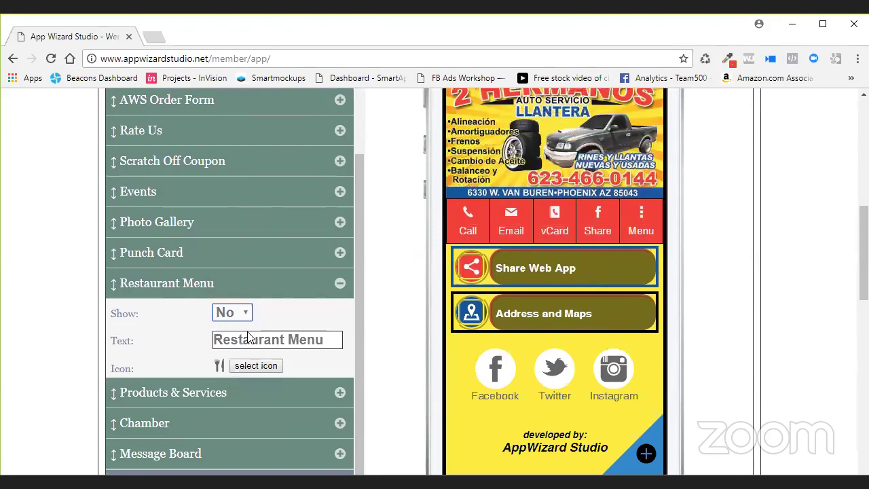
Show the Photo Gallery link on the home page by setting its Show option to Yes, and save the Home Page content.
scroll(360, 270, up, 1)
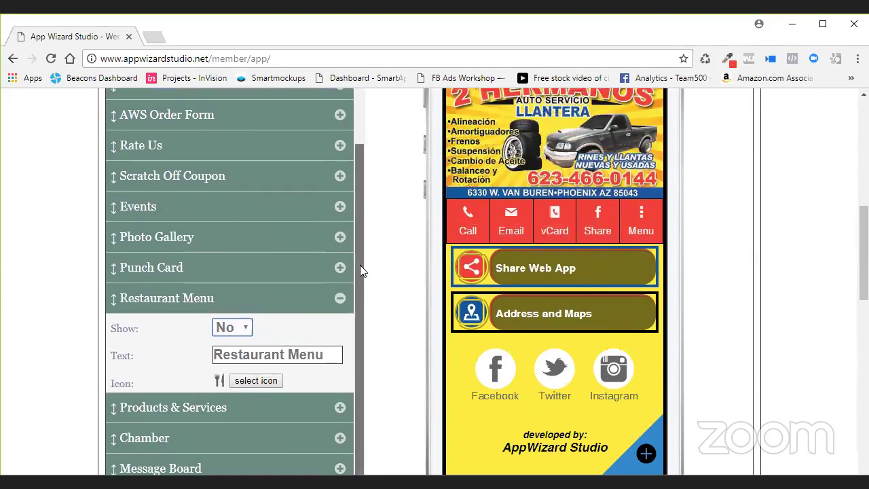
click(339, 245)
click(232, 273)
click(230, 296)
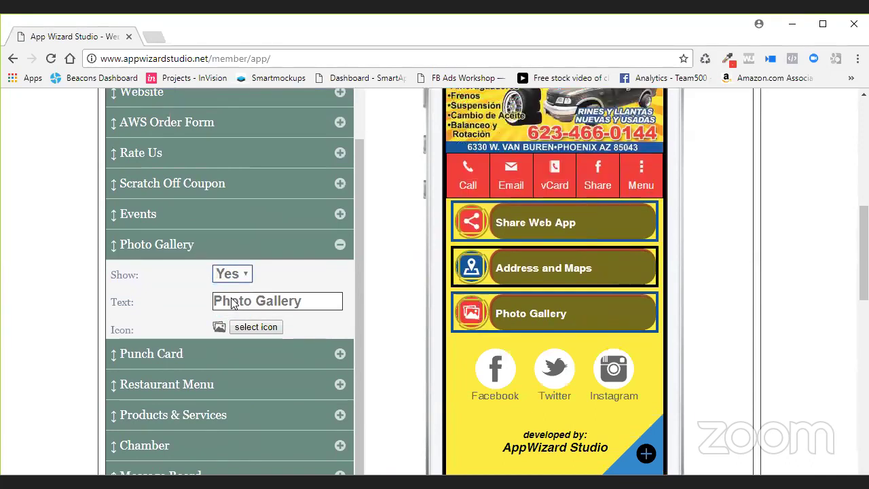
scroll(711, 296, up, 1)
scroll(710, 296, up, 2)
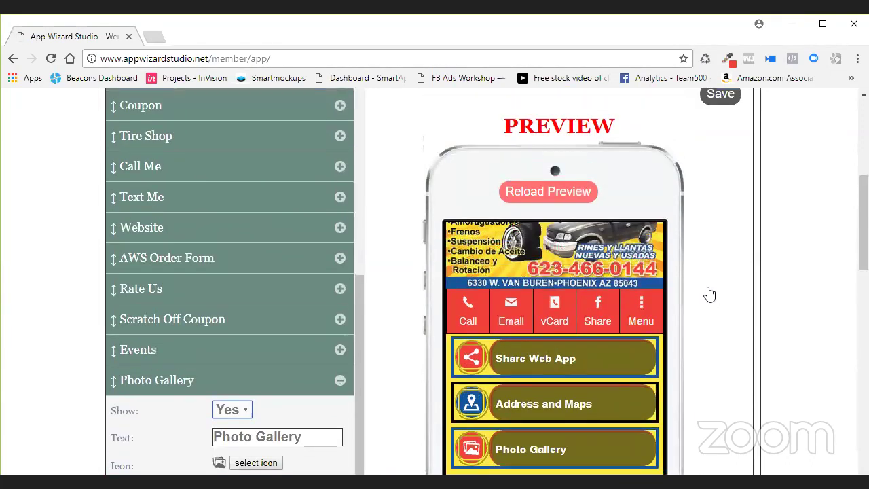
click(709, 106)
Open Styles & Colors in the app settings, collapse the Forms group and expand the Photo Gallery styling options.
scroll(394, 169, up, 2)
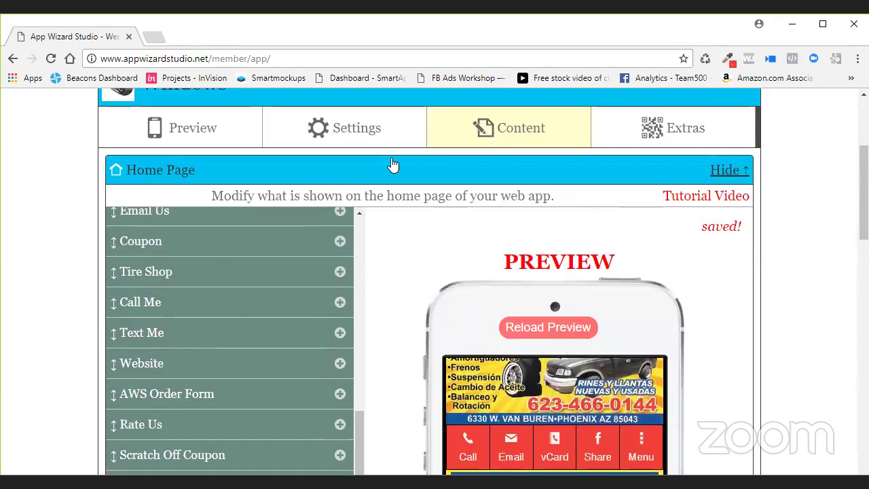
click(351, 134)
scroll(450, 333, down, 2)
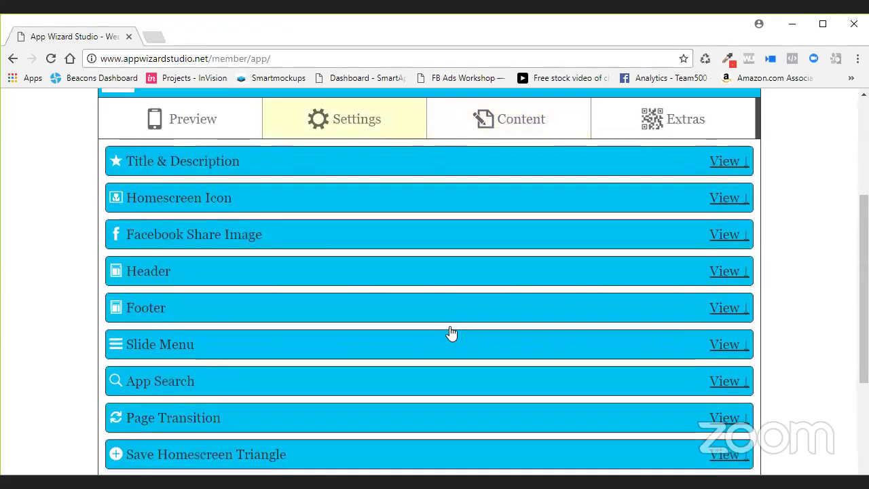
scroll(448, 332, down, 1)
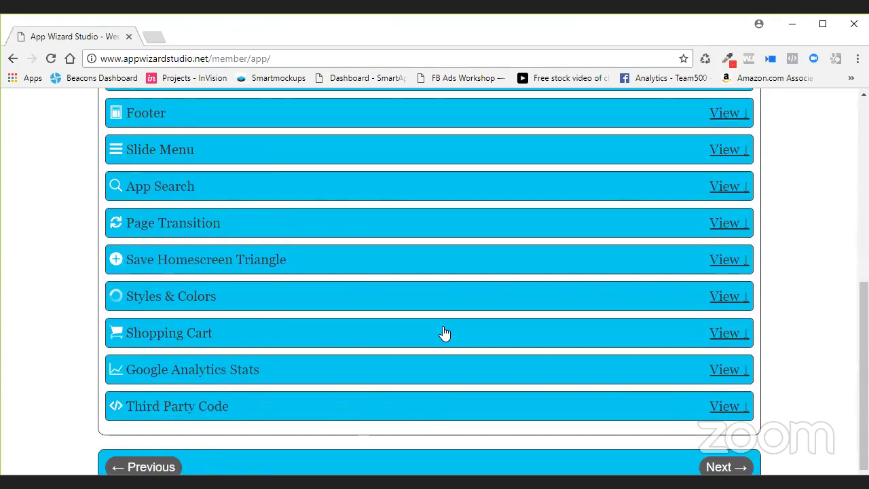
click(641, 303)
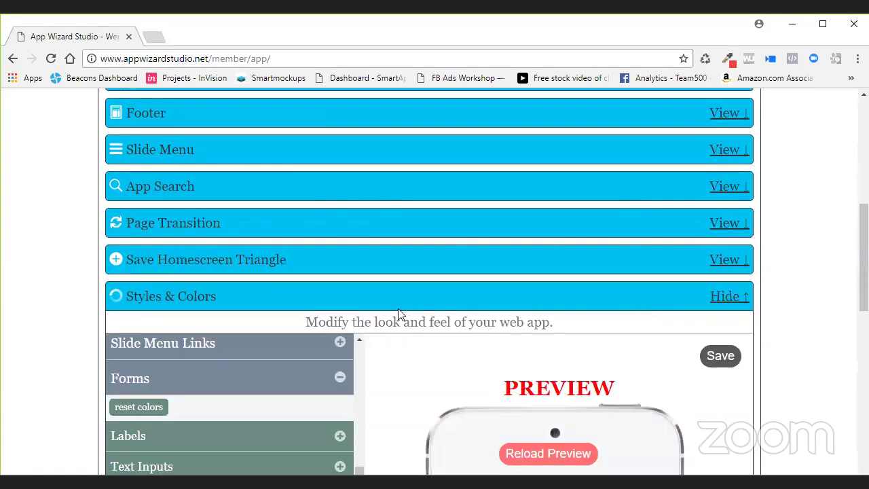
scroll(367, 285, down, 2)
scroll(366, 288, down, 2)
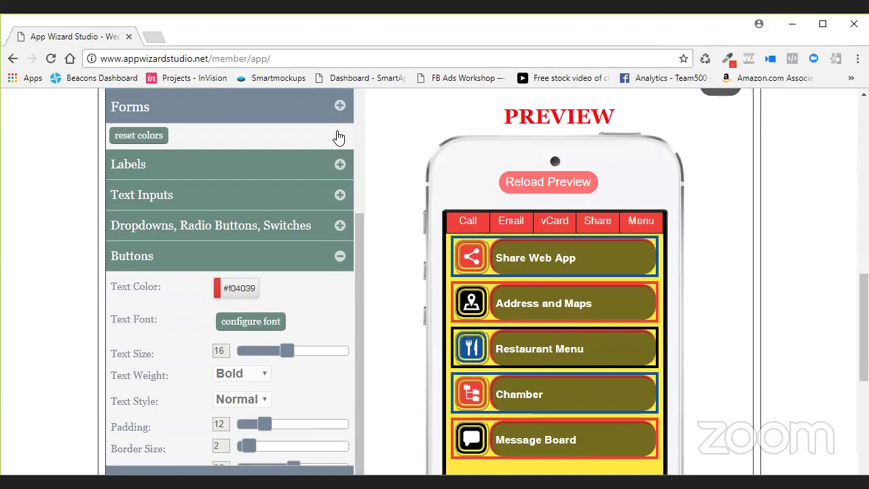
click(337, 115)
click(339, 142)
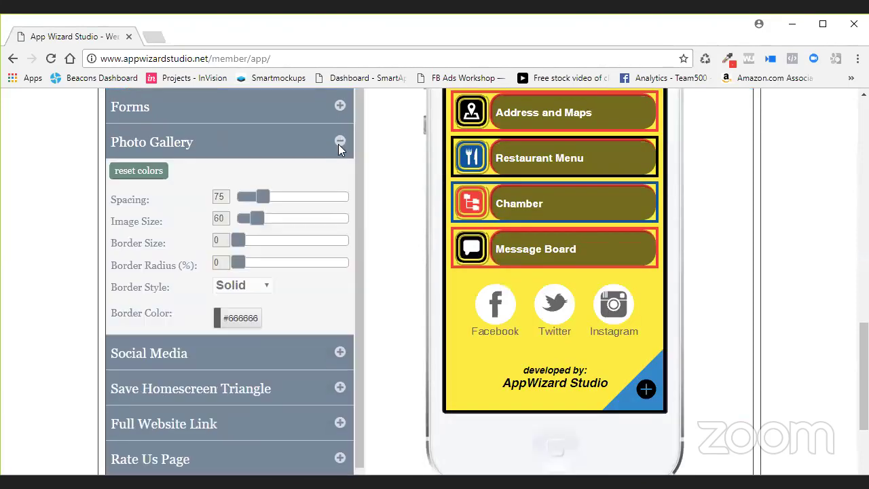
Reload the phone preview and open the gallery's photo thumbnails in it.
scroll(567, 190, up, 1)
scroll(588, 180, up, 1)
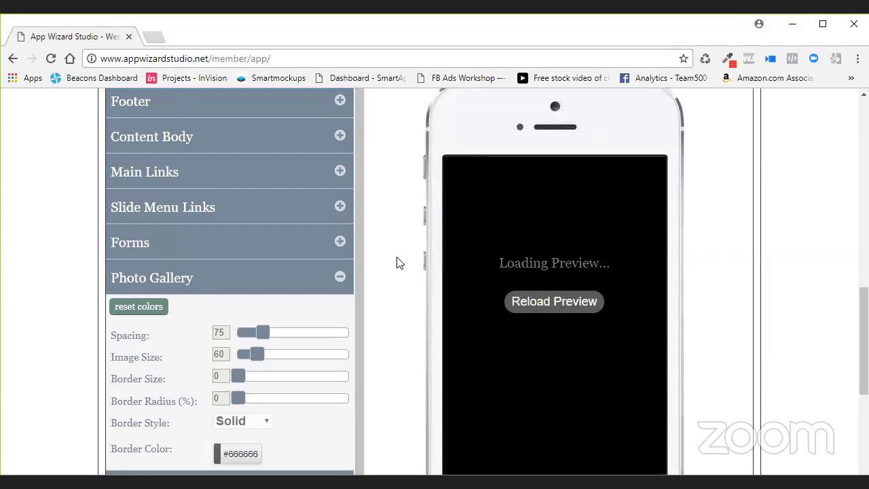
scroll(399, 263, down, 2)
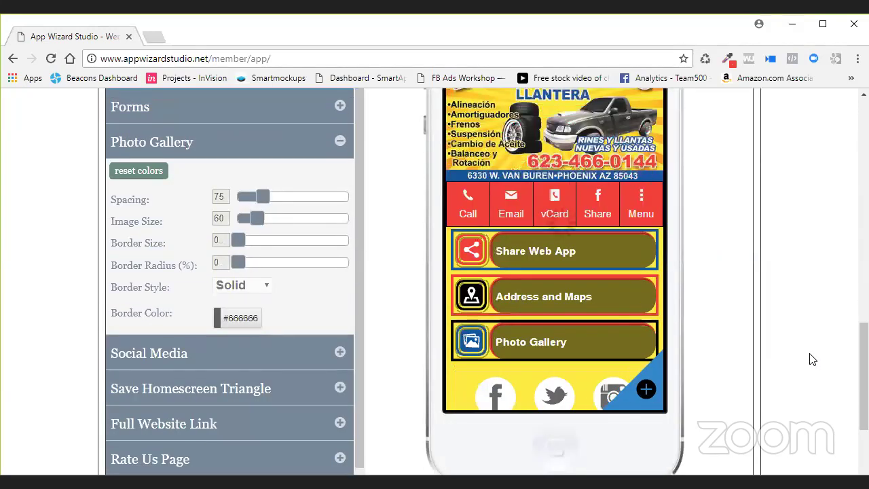
scroll(808, 358, up, 1)
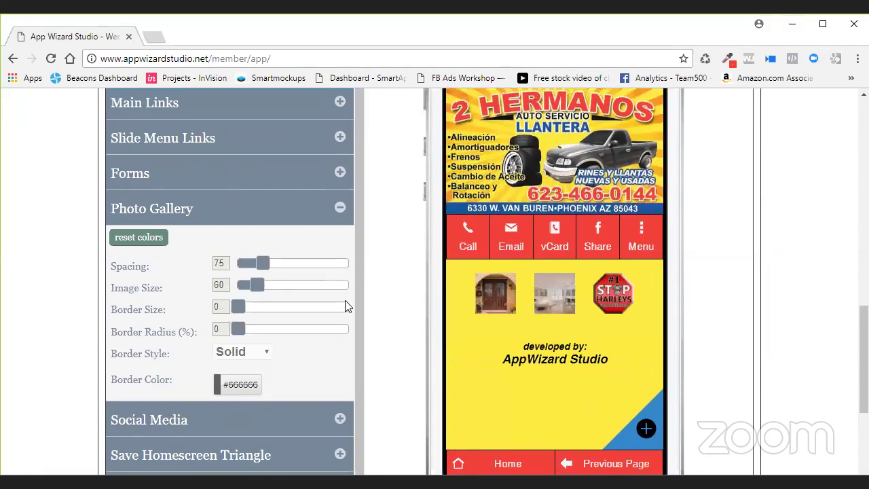
Try a Spacing of 65 with Image Sizes of 54, 64 and 28 for the gallery thumbnails, viewing Picture 1 in between.
drag(268, 266, 254, 282)
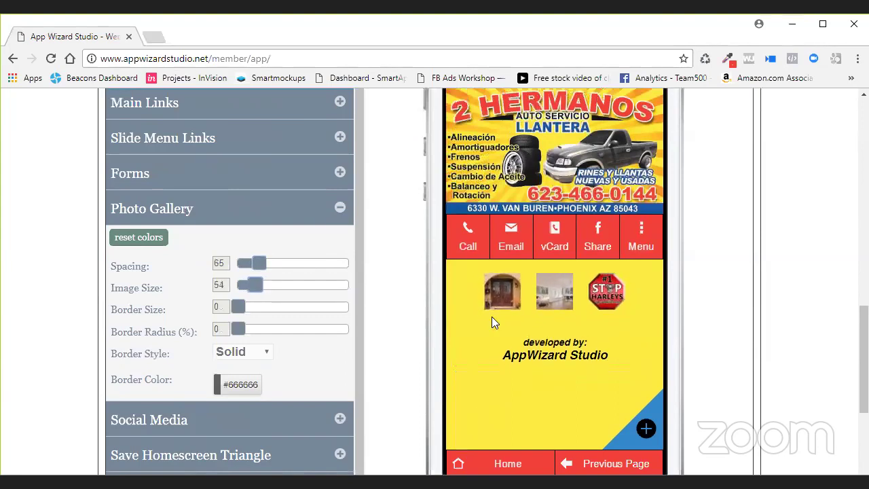
click(505, 299)
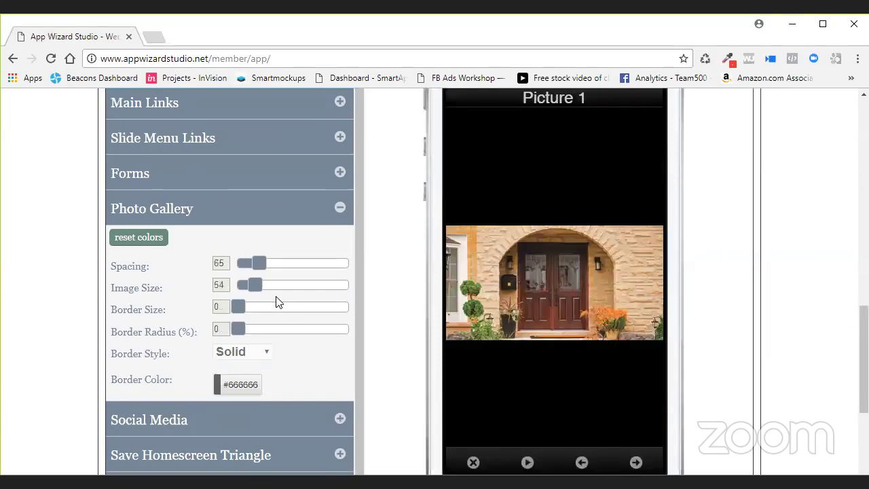
drag(254, 286, 297, 289)
drag(288, 293, 269, 296)
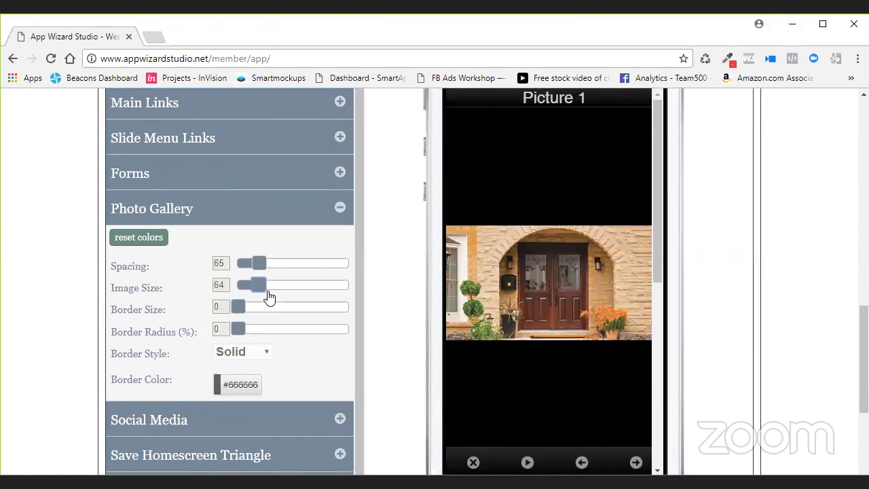
click(473, 461)
mouse_move(253, 287)
mouse_down()
mouse_move(299, 289)
mouse_move(240, 289)
mouse_up()
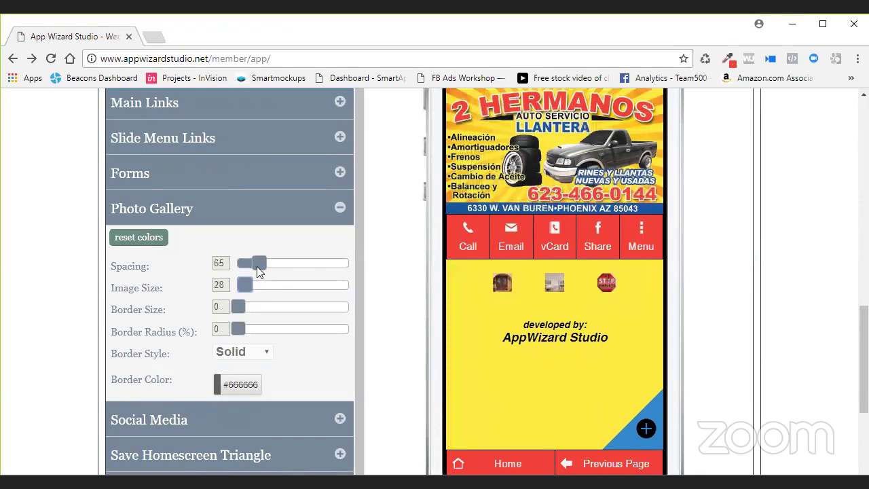
Set the gallery thumbnails' Spacing to 75, Image Size to 56 and Border Size to 4.
drag(257, 268, 258, 289)
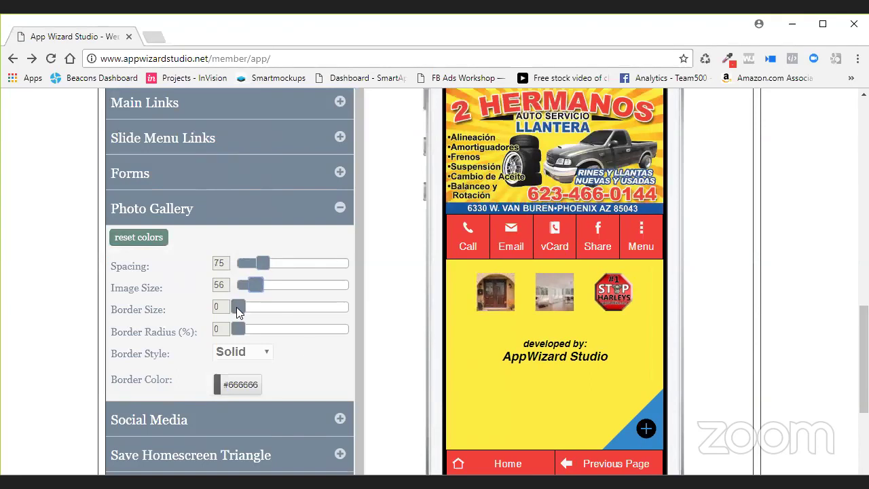
drag(238, 307, 257, 308)
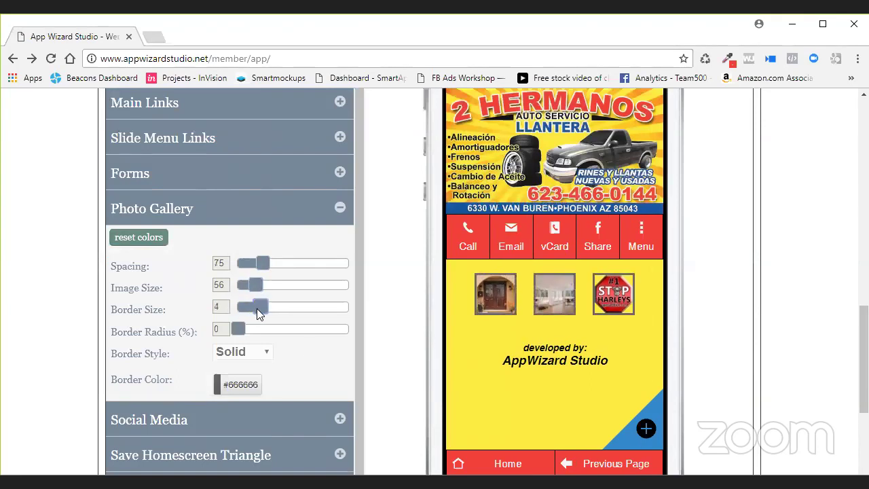
Try red #f14039 as the photo gallery's Border Color, settling on black #000000.
click(238, 384)
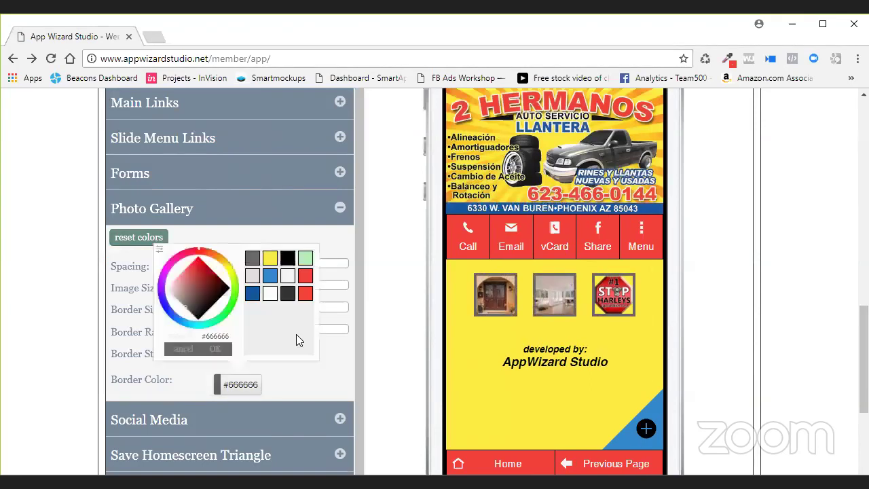
click(305, 293)
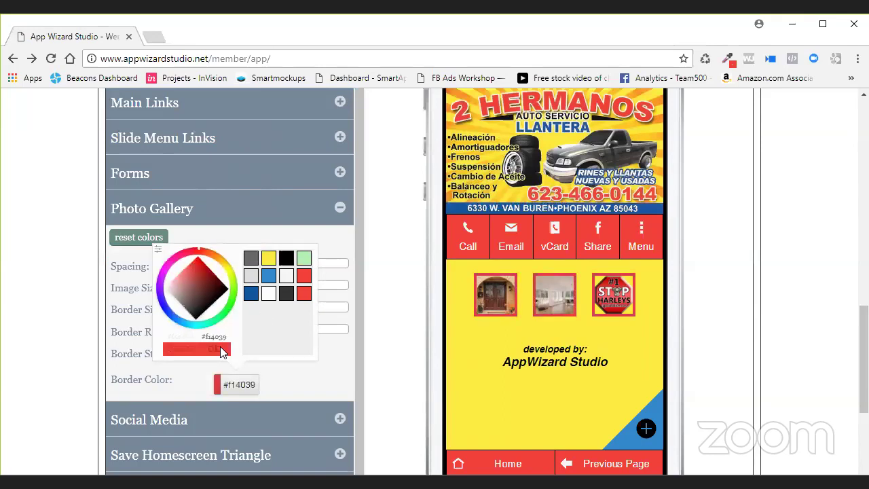
click(286, 259)
click(226, 349)
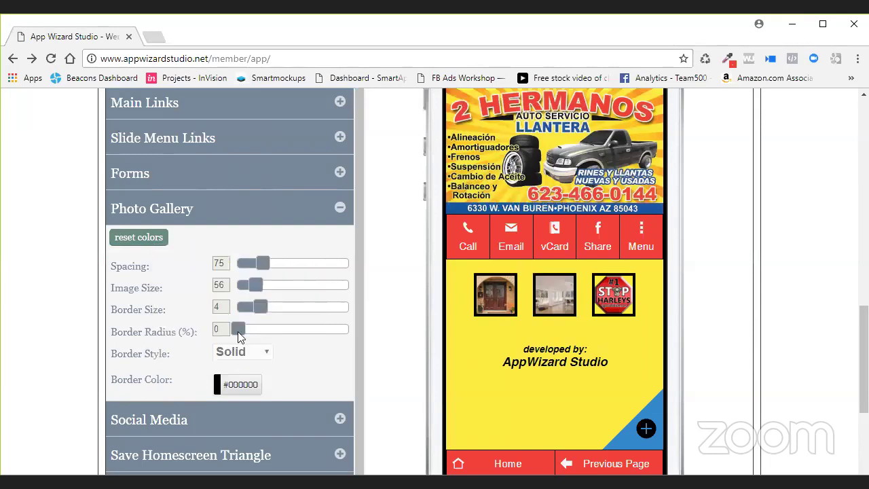
Try fully rounded thumbnail borders at 49%, and set the Border Radius to 30%.
click(281, 332)
drag(311, 343, 365, 354)
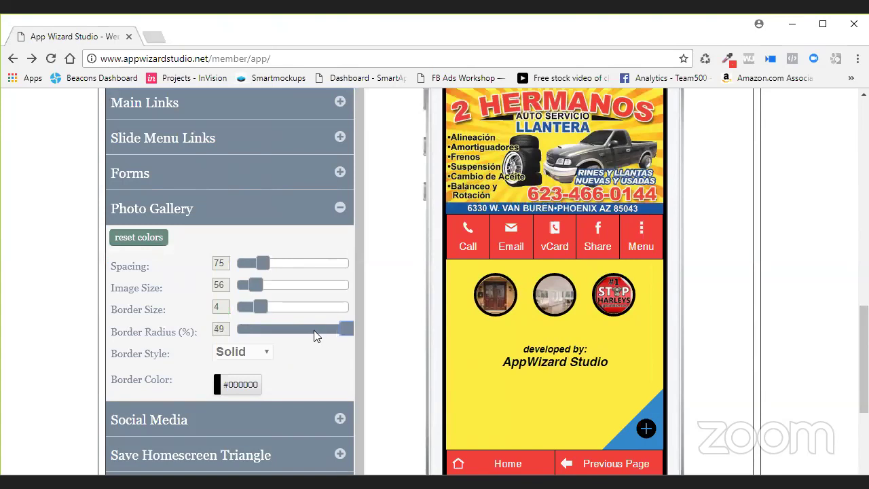
drag(313, 331, 310, 332)
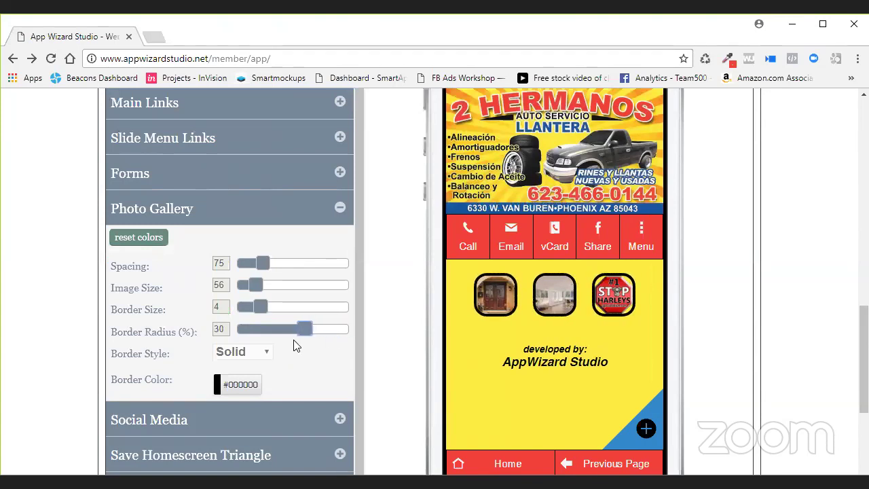
Set the gallery thumbnails' Border Color to red #f14039 and their Border Style to Ridge.
click(229, 384)
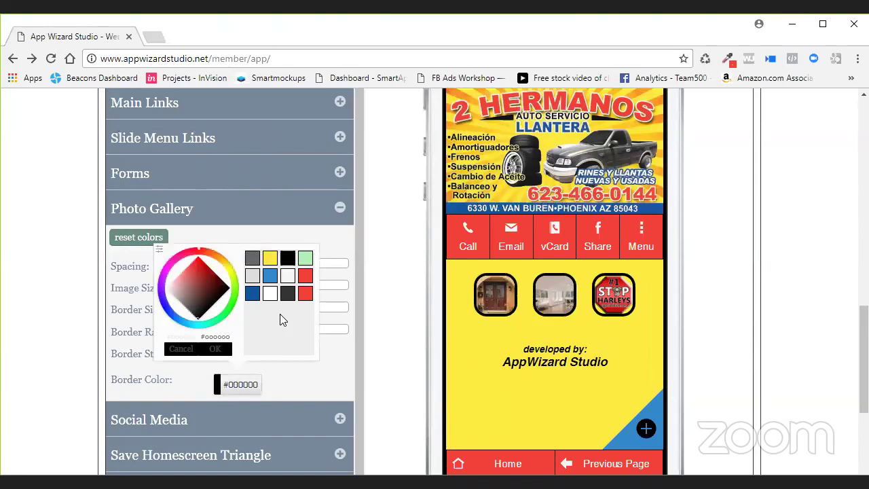
click(305, 293)
click(251, 357)
click(251, 357)
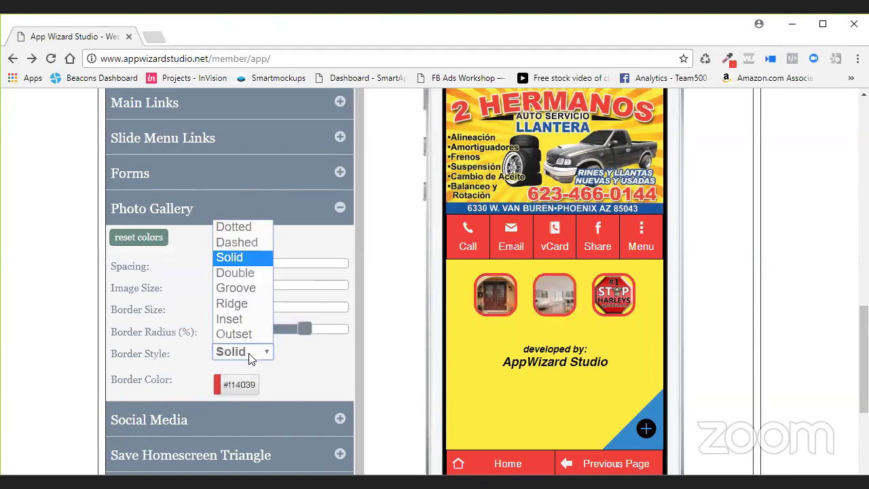
click(246, 310)
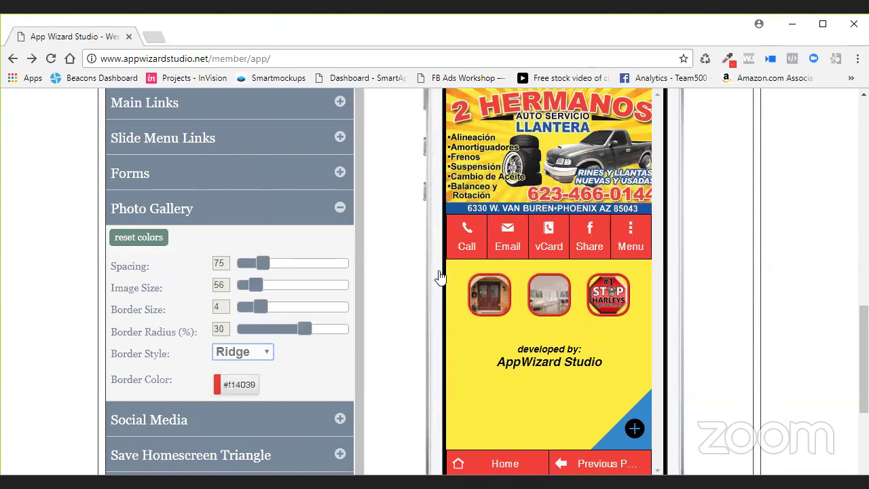
Open the first gallery photo full-screen in the preview and page forward through the pictures.
click(493, 297)
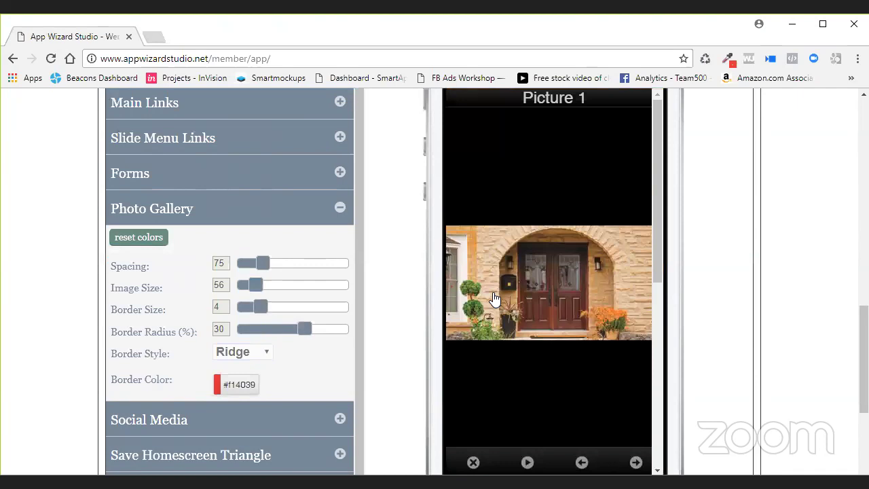
mouse_move(661, 185)
mouse_down()
mouse_move(654, 229)
mouse_move(656, 198)
mouse_up()
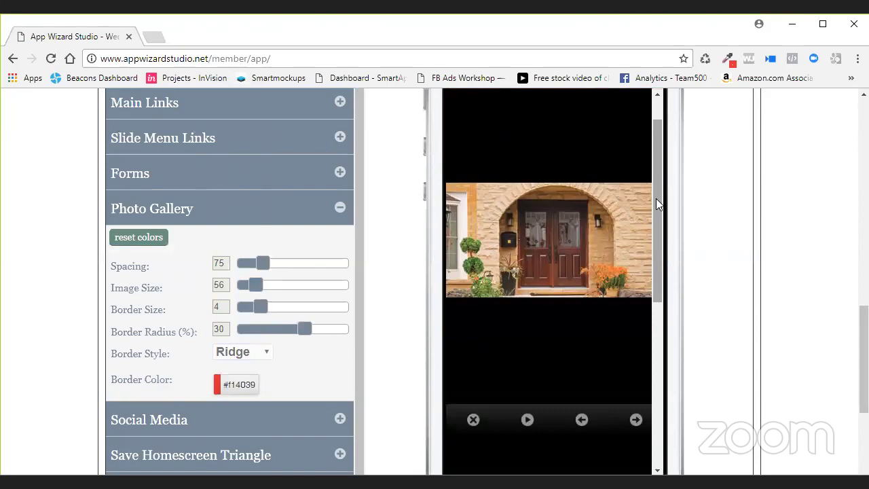
click(632, 423)
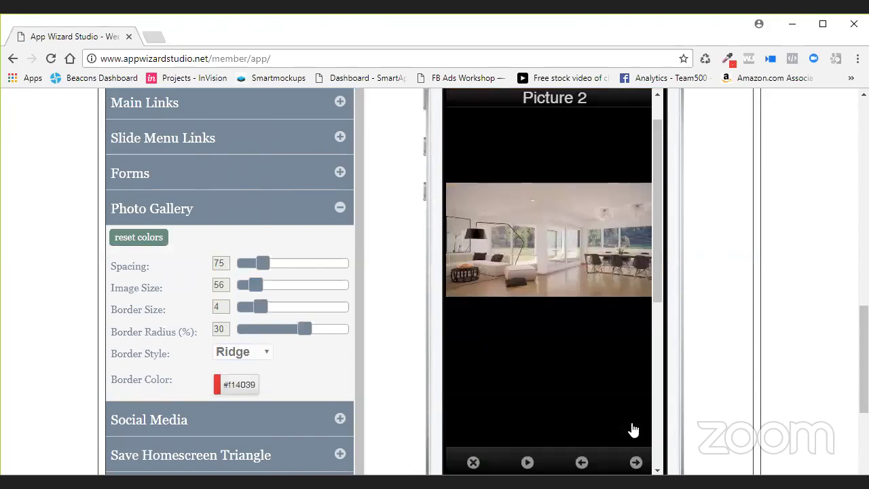
click(636, 463)
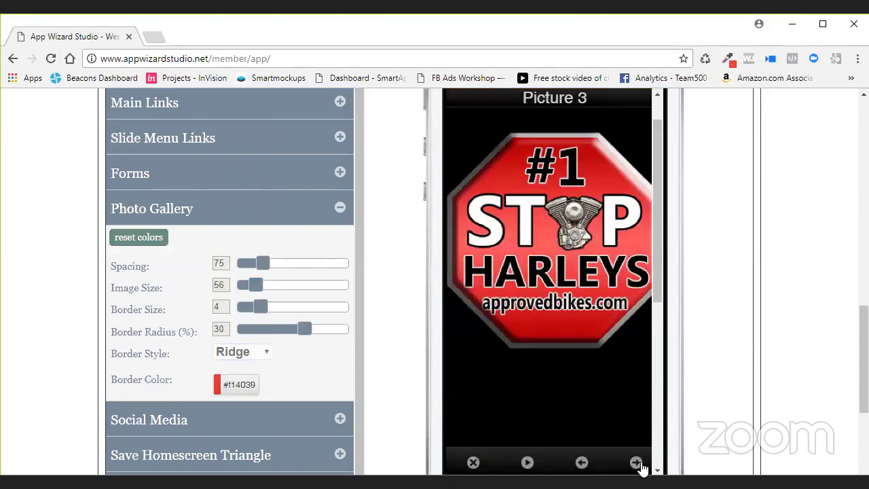
click(636, 463)
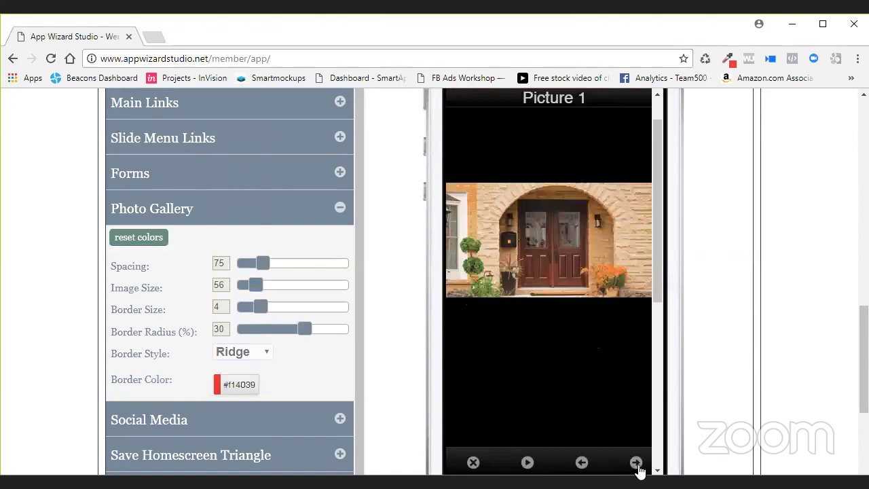
click(636, 463)
click(636, 463)
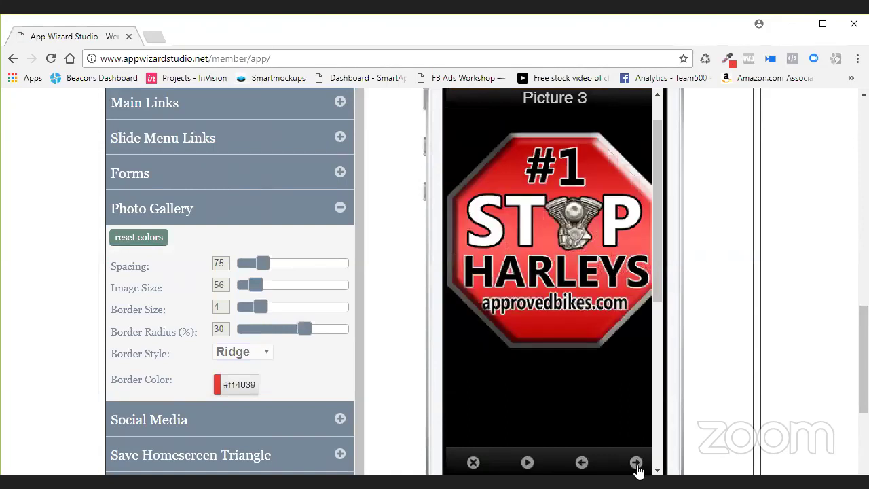
Page back and forth through the full-screen gallery pictures in the preview, and close the picture viewer.
click(582, 463)
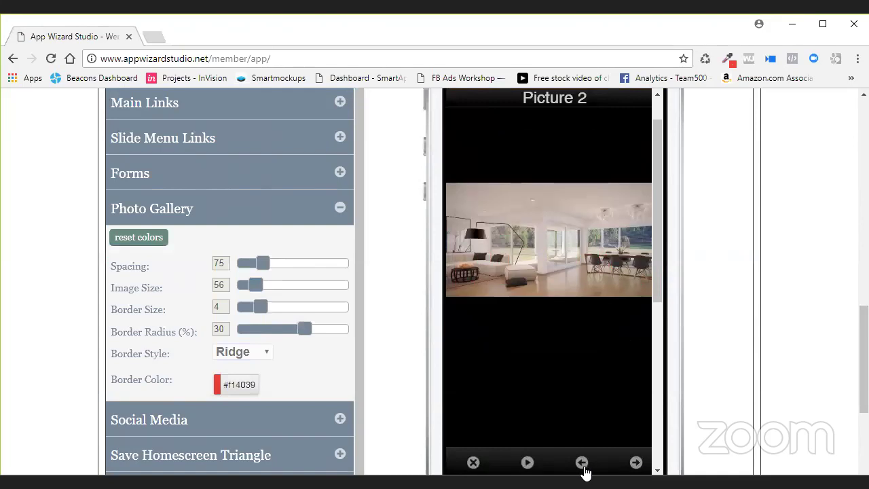
click(637, 462)
click(638, 464)
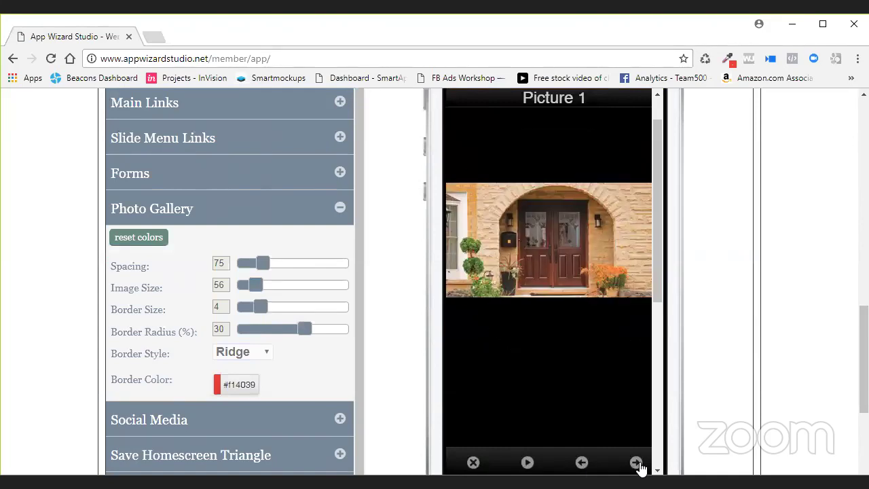
click(582, 463)
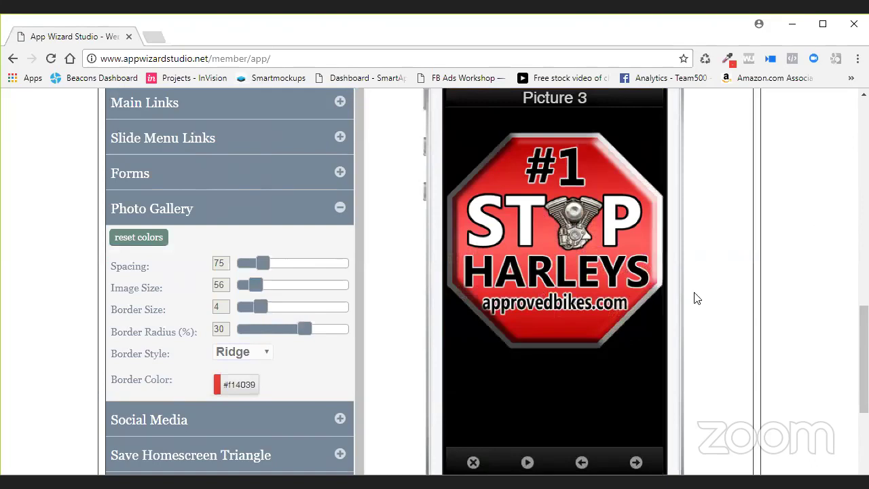
scroll(533, 408, down, 1)
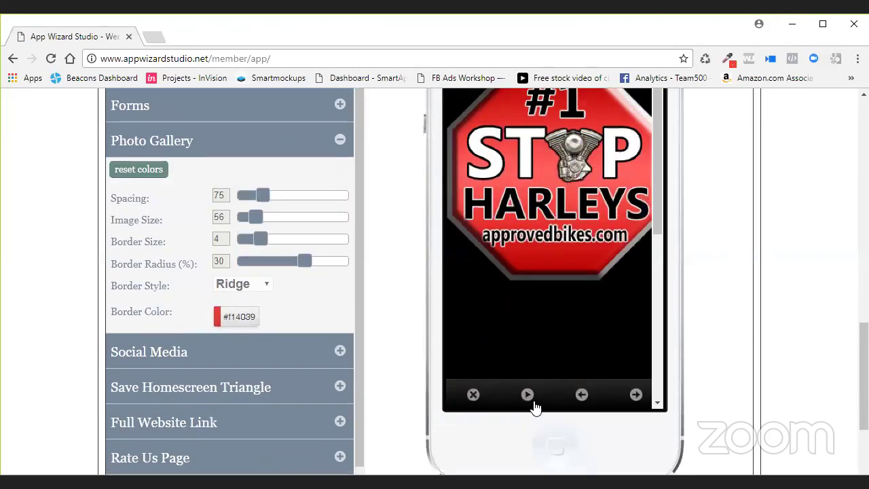
click(582, 395)
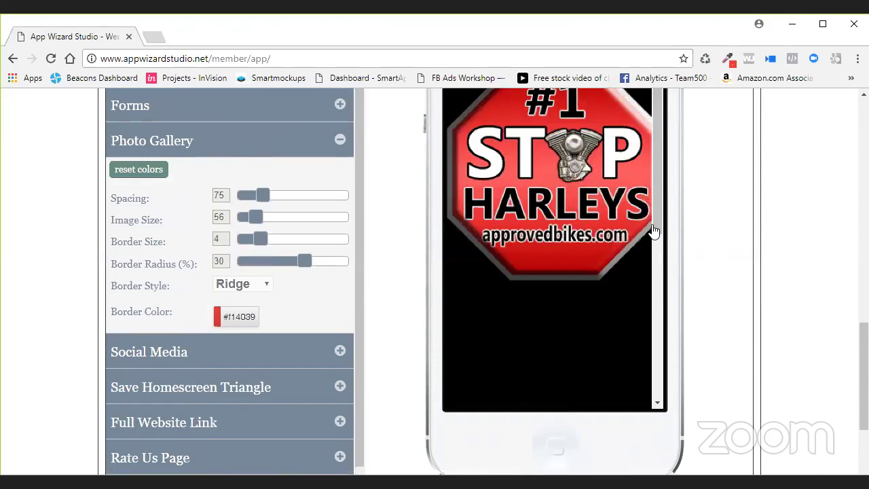
mouse_move(520, 395)
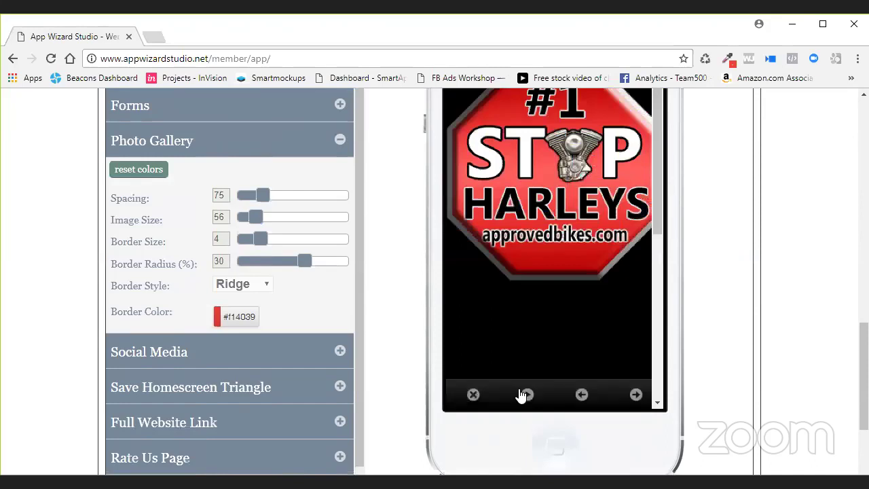
click(636, 394)
click(636, 394)
click(636, 395)
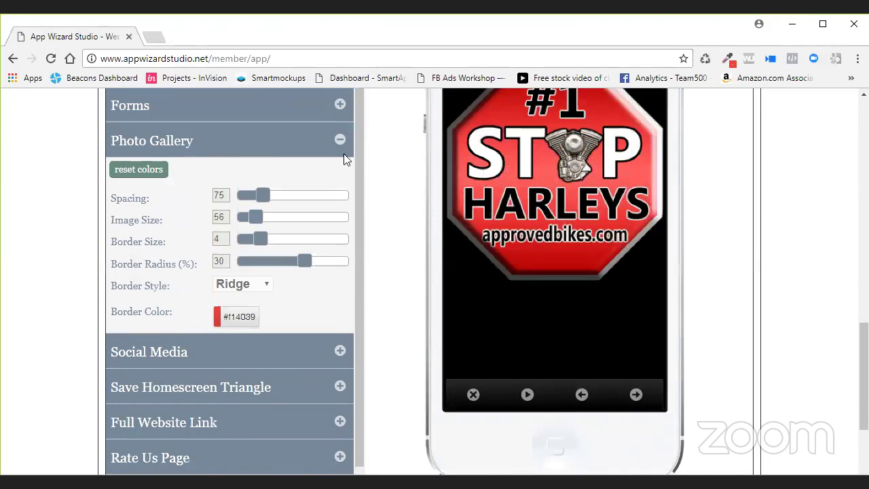
click(474, 395)
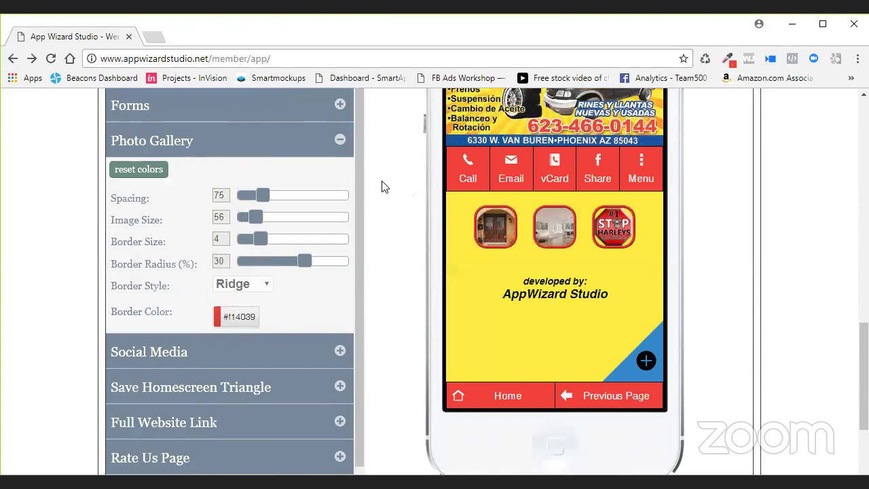
Collapse the Photo Gallery styles, expand the Social Media styles, and return to the gallery list in the preview.
scroll(382, 186, up, 2)
scroll(382, 187, up, 2)
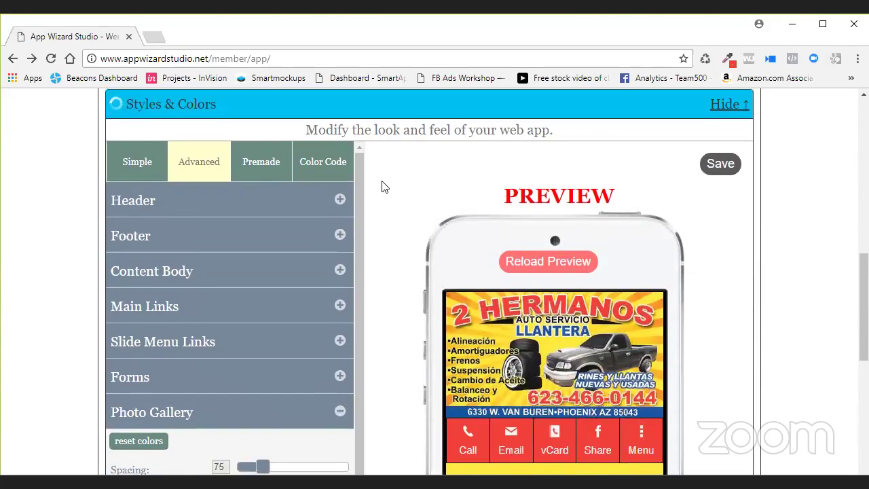
scroll(382, 186, down, 5)
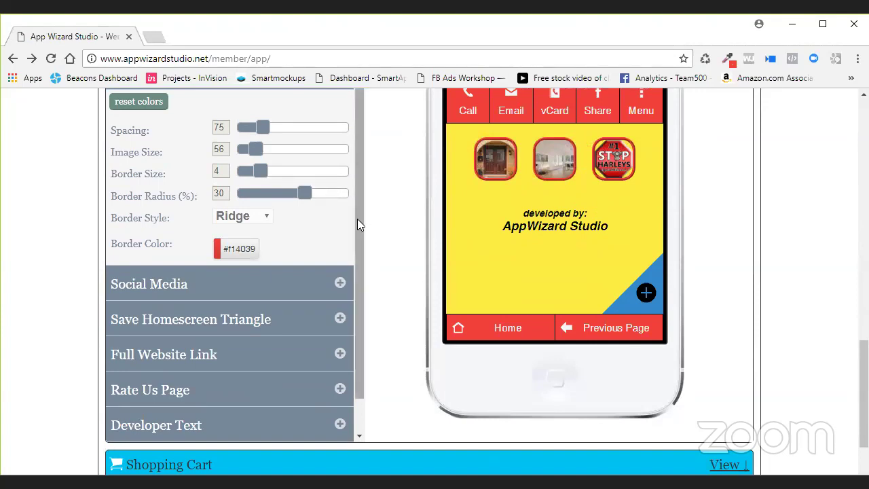
scroll(369, 227, up, 1)
scroll(337, 151, up, 1)
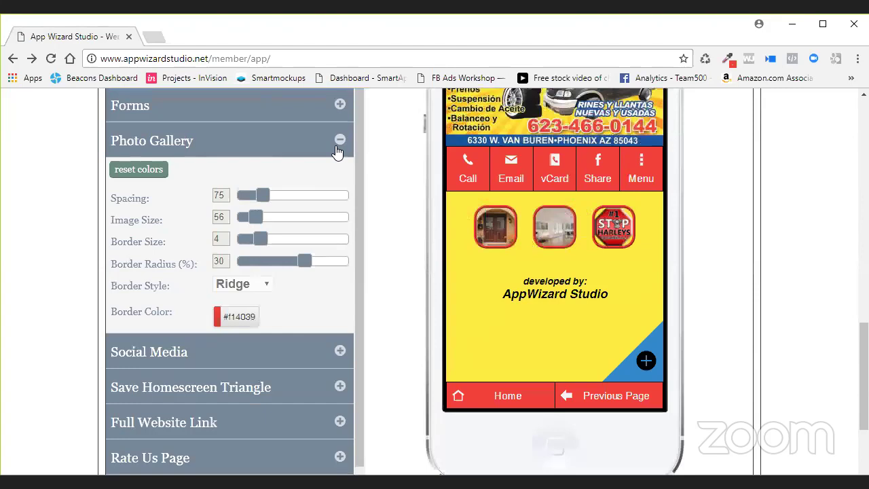
click(339, 145)
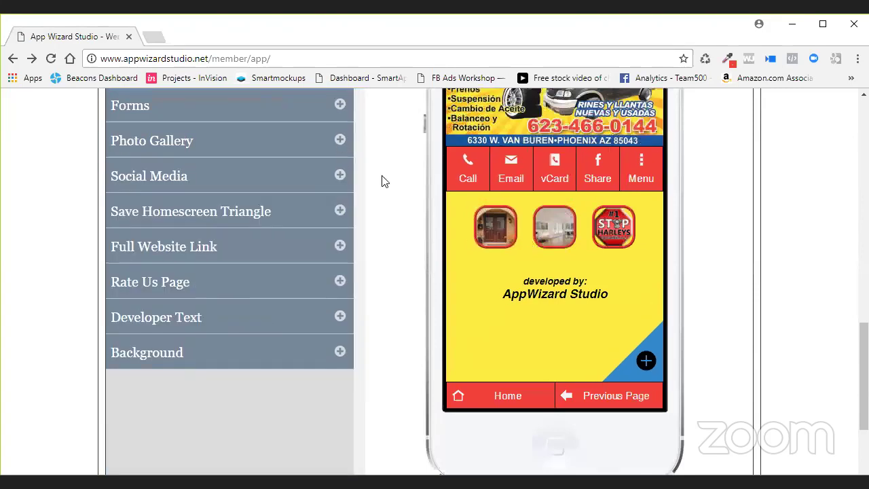
click(499, 312)
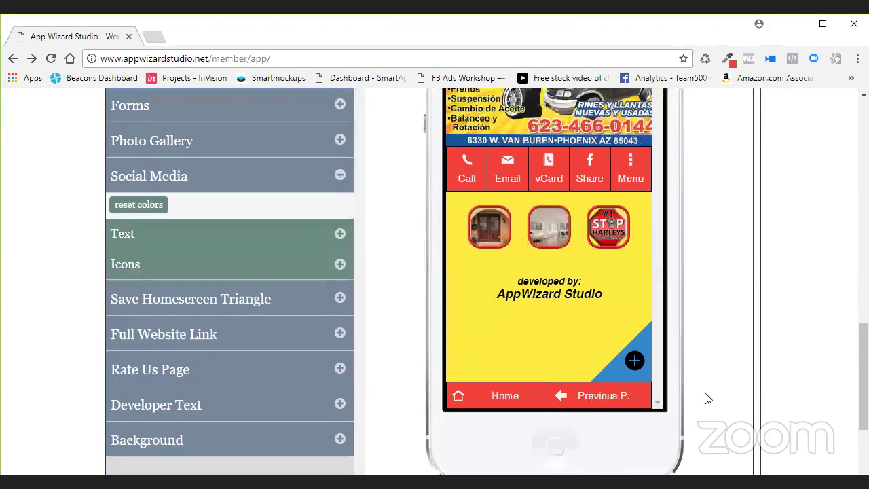
scroll(706, 399, up, 1)
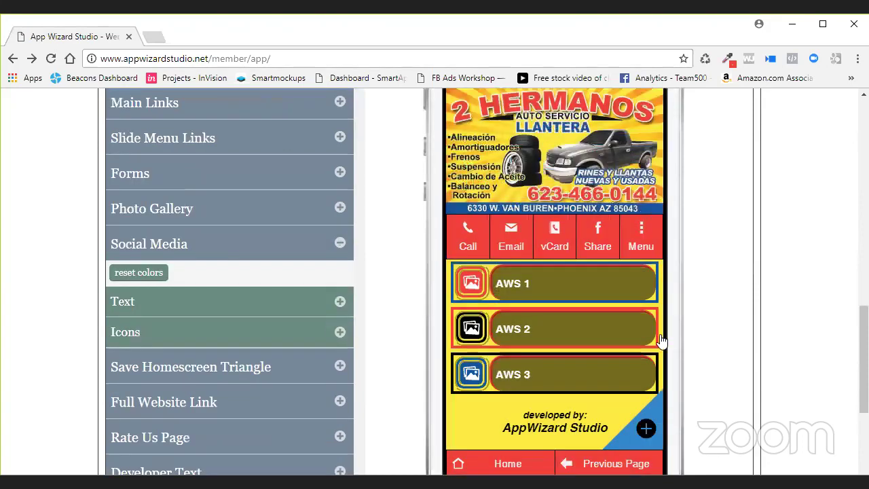
scroll(648, 322, down, 1)
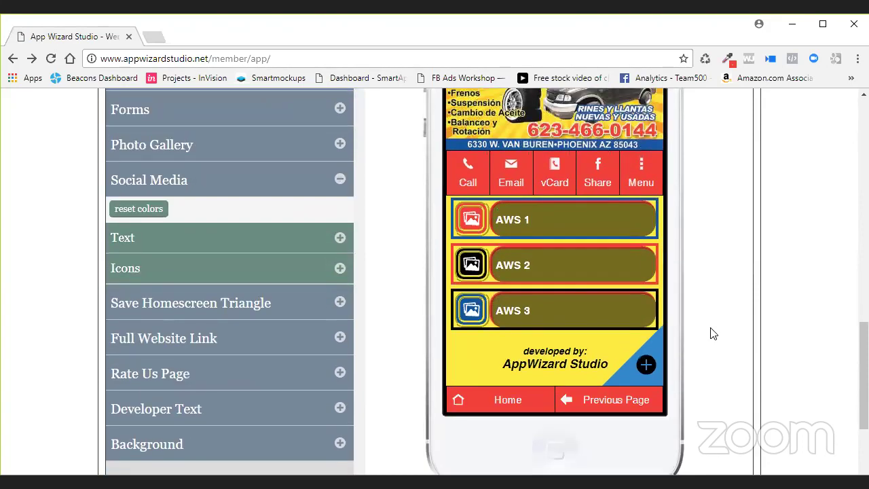
Open the Social Media Links content and check the Facebook and Twitter page URLs.
scroll(711, 333, up, 4)
scroll(452, 204, up, 4)
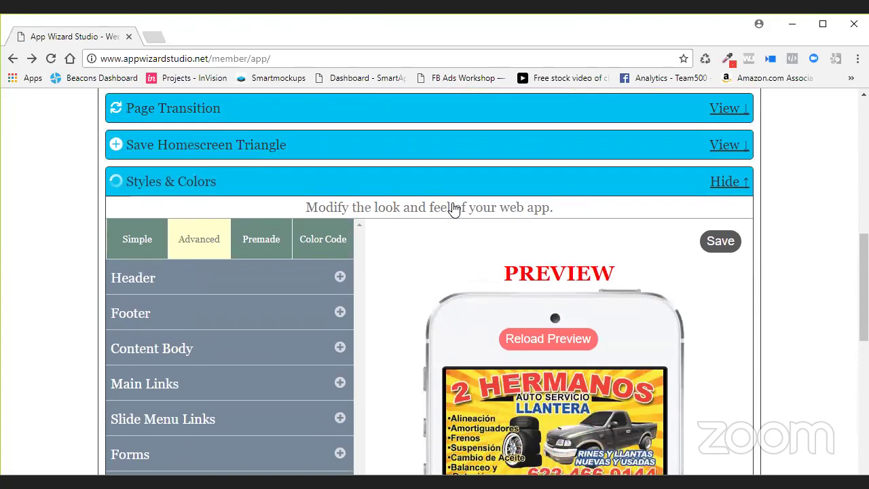
scroll(456, 204, up, 2)
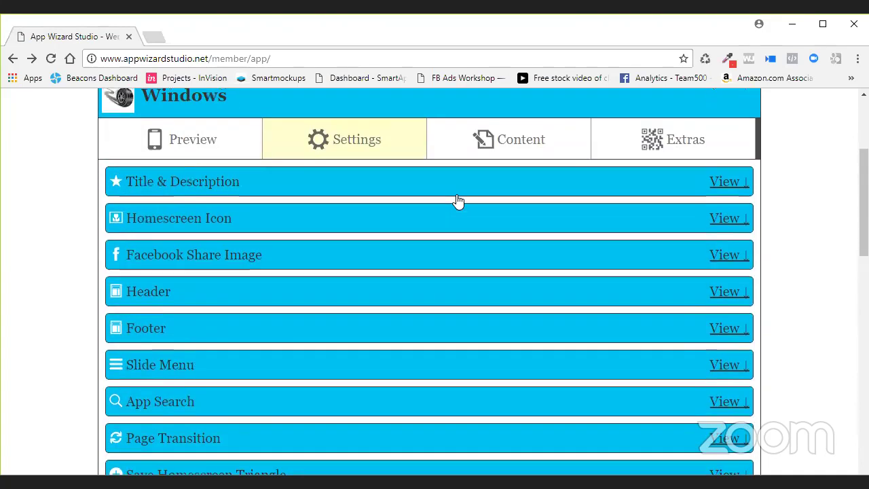
click(497, 151)
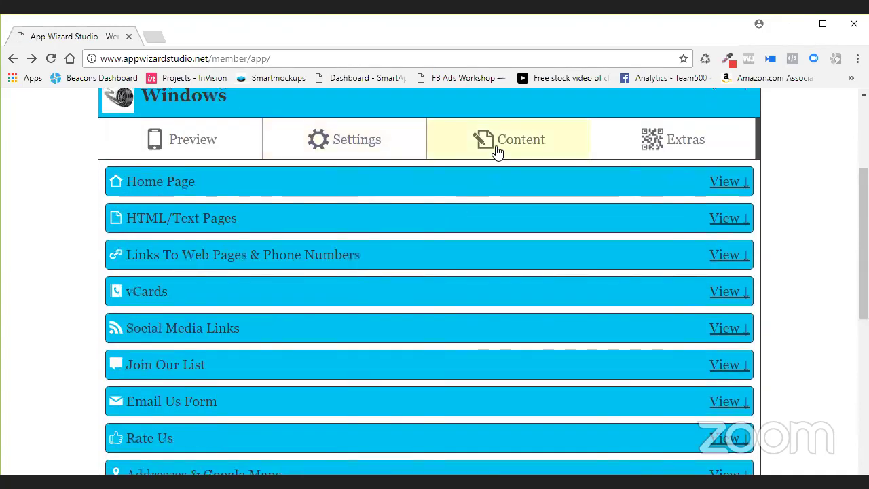
click(531, 331)
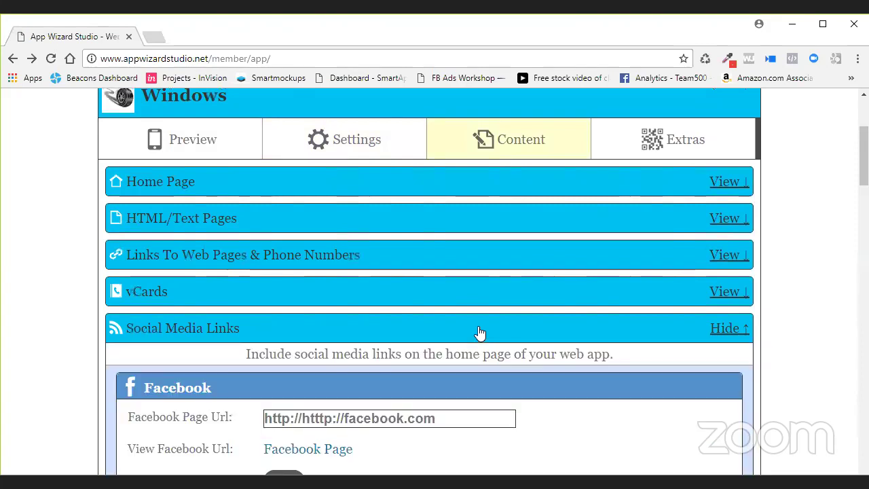
scroll(480, 330, down, 3)
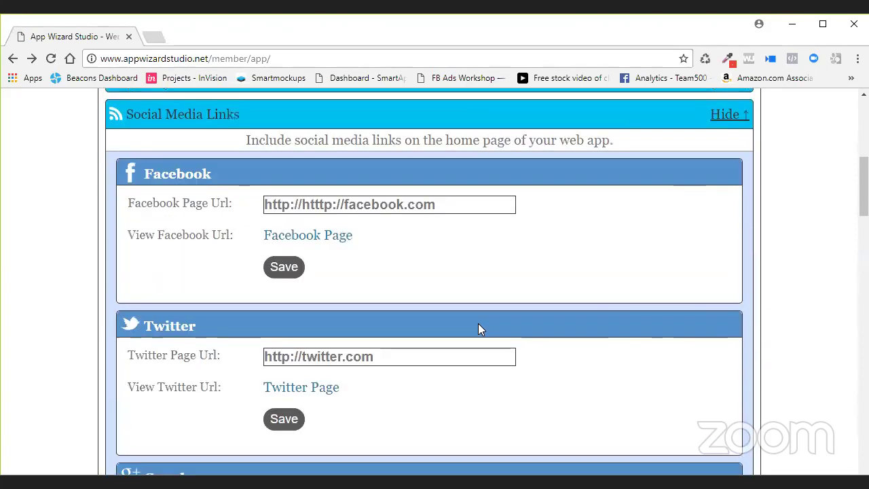
scroll(479, 331, up, 1)
scroll(479, 331, up, 2)
Open the Home Page content, collapse its Links section, and expand its Social Media Links section.
click(557, 159)
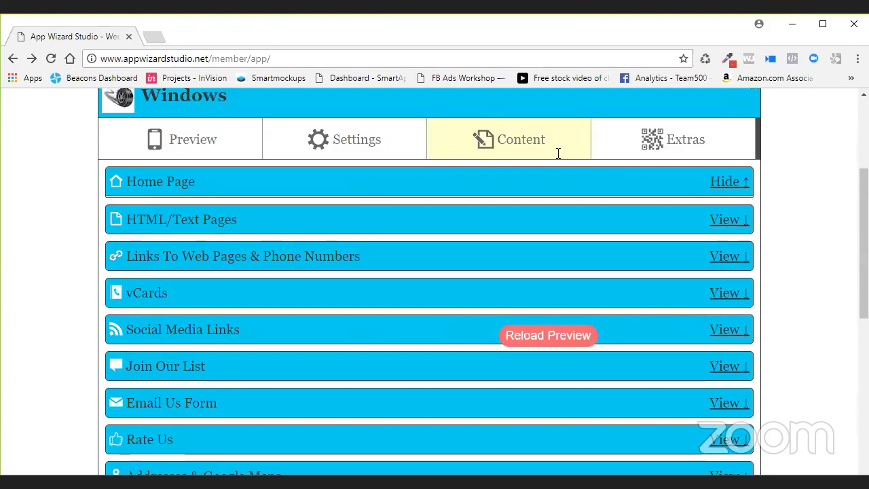
scroll(397, 295, down, 1)
scroll(397, 296, down, 3)
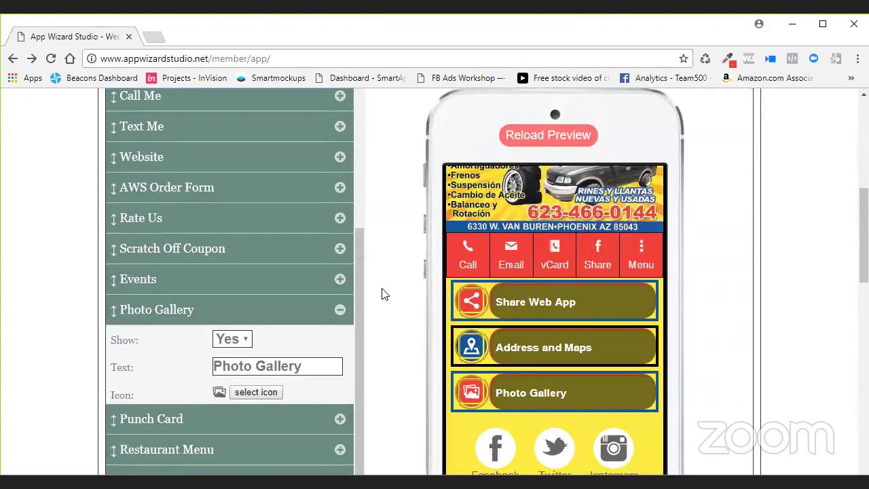
scroll(338, 262, up, 6)
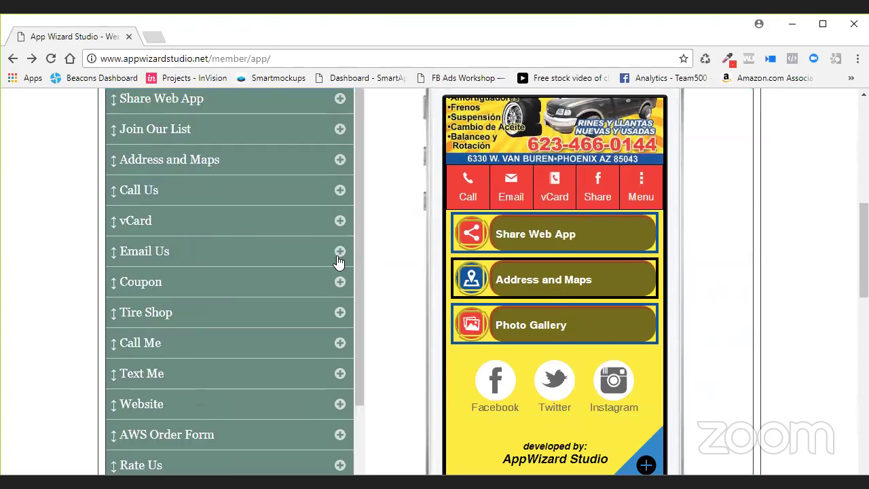
scroll(338, 262, down, 2)
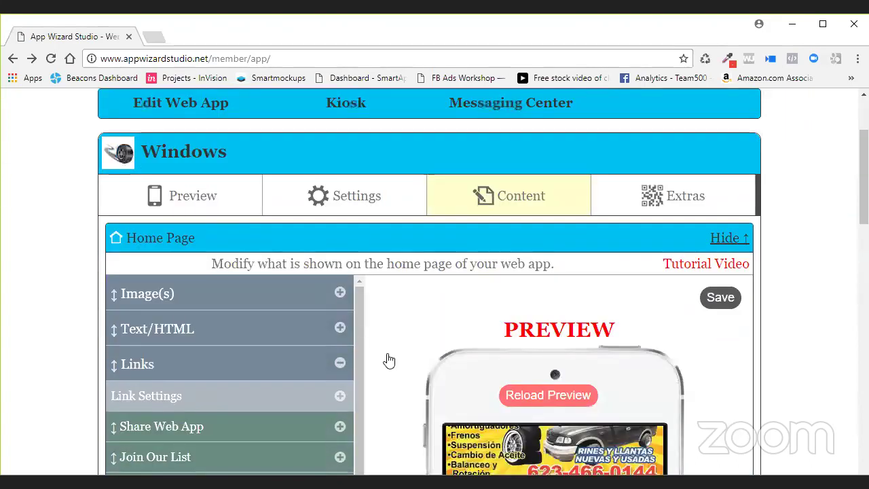
click(340, 399)
click(339, 404)
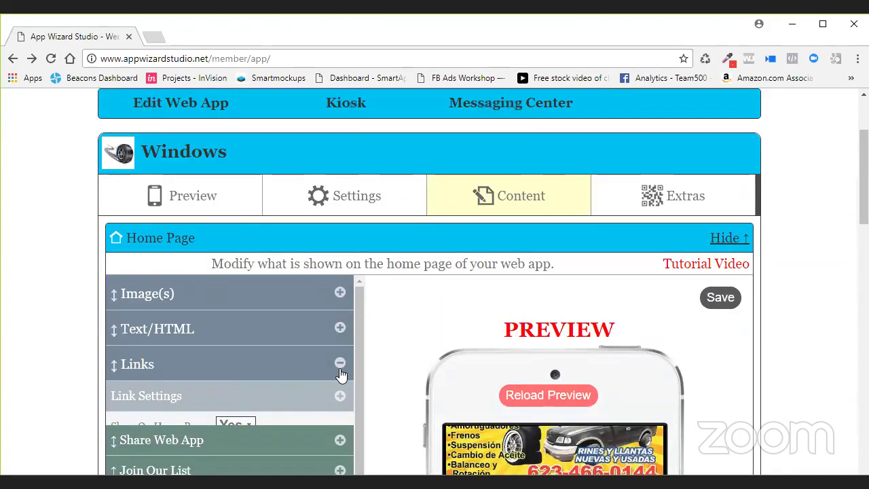
click(340, 373)
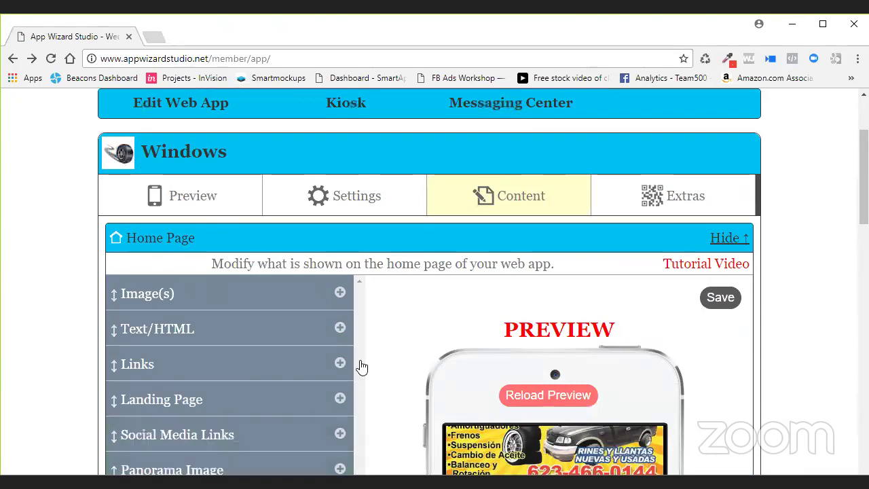
scroll(359, 366, down, 2)
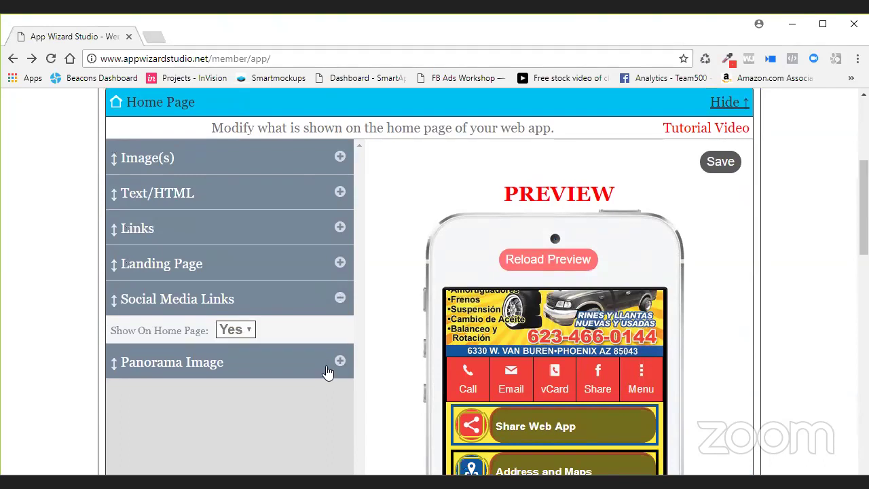
Set the Social Media Links' Show On Home Page option to Yes, save the home page, and reload its preview.
click(245, 330)
click(239, 351)
click(726, 162)
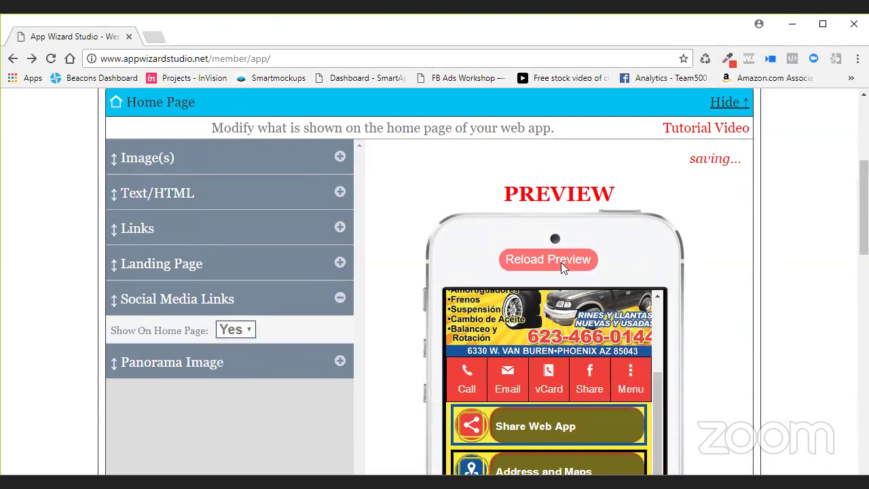
scroll(611, 265, down, 2)
scroll(680, 267, up, 1)
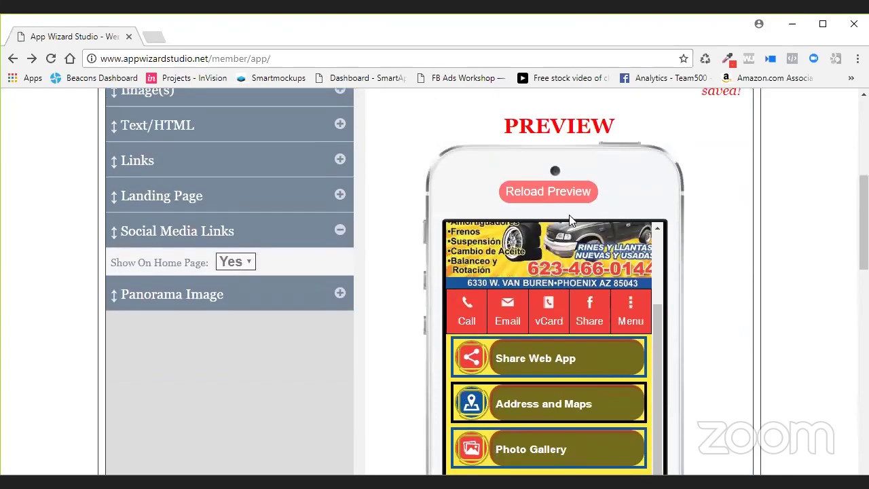
click(556, 192)
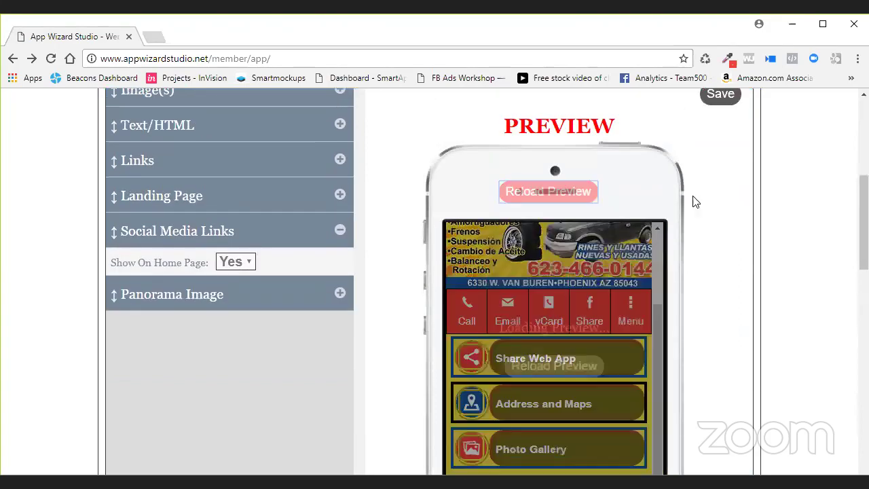
Return to the Social Media section of Styles & Colors and reload the preview to view the home page's social media icons.
scroll(713, 228, up, 3)
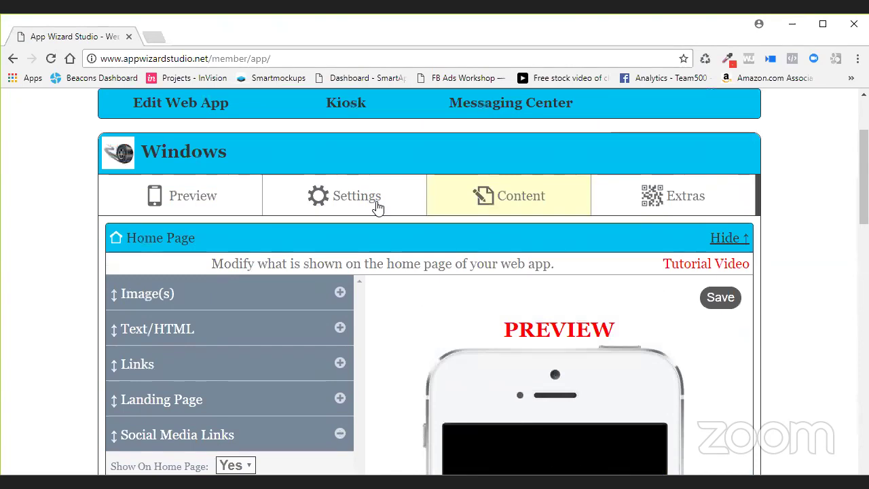
click(377, 207)
scroll(378, 258, down, 4)
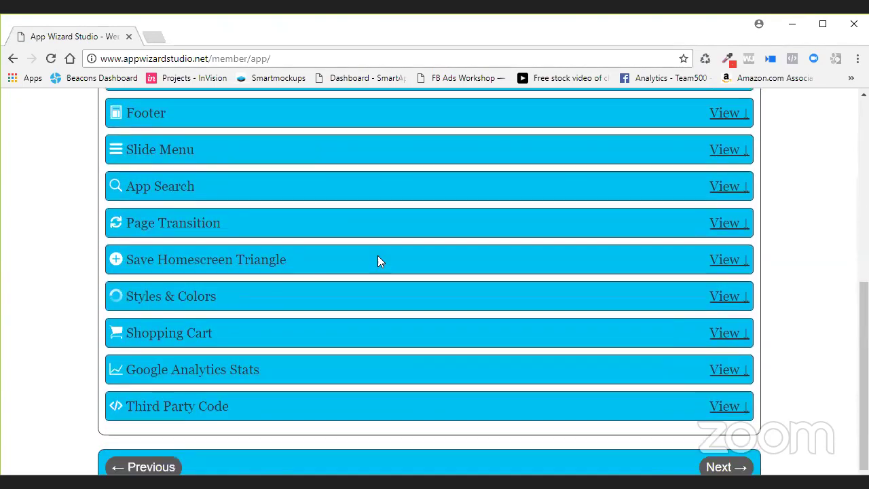
scroll(377, 261, down, 2)
click(299, 246)
click(535, 396)
scroll(702, 366, down, 5)
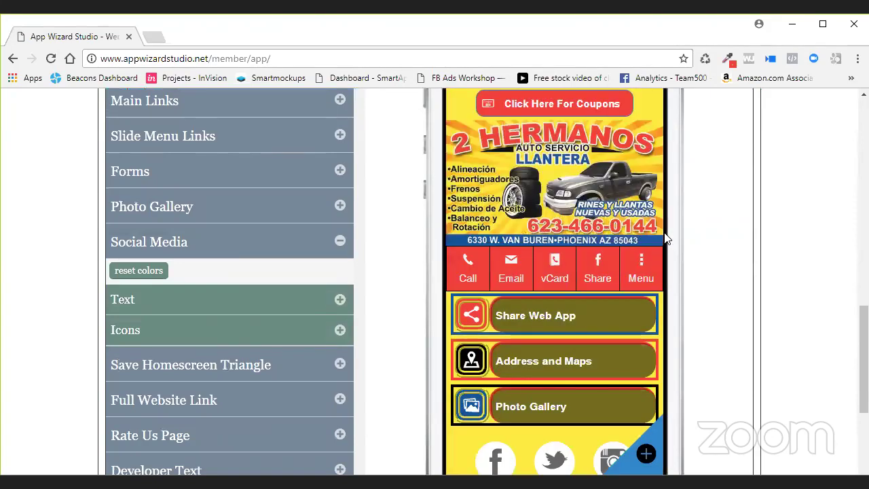
scroll(685, 240, down, 2)
scroll(706, 242, up, 2)
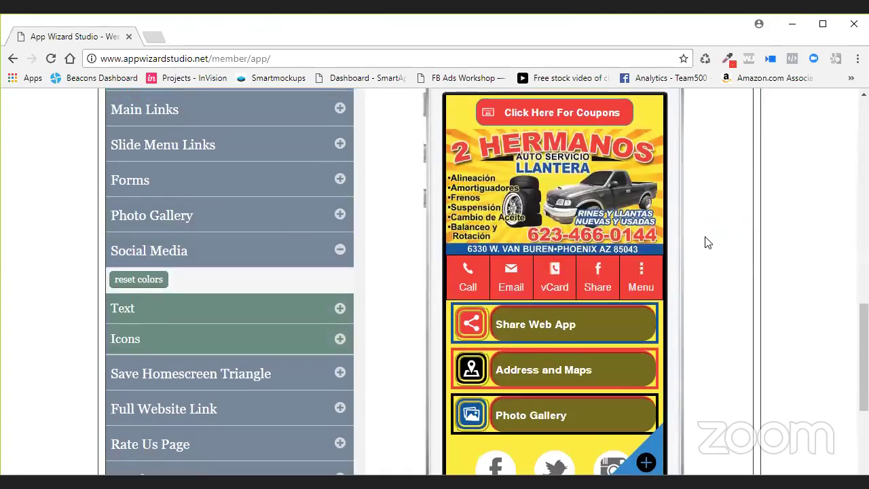
scroll(706, 243, up, 1)
scroll(304, 323, down, 1)
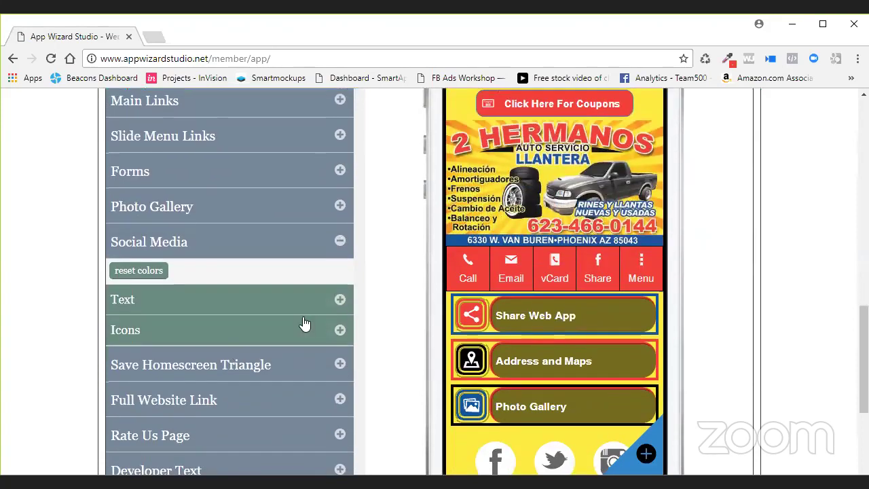
Expand the Social Media text options and set Show Text to No to hide the labels under the icons.
scroll(322, 315, down, 1)
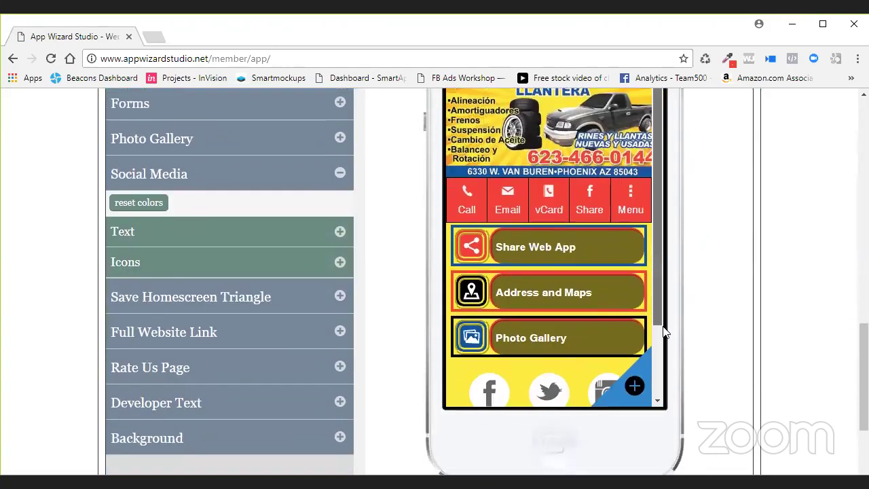
scroll(664, 332, down, 2)
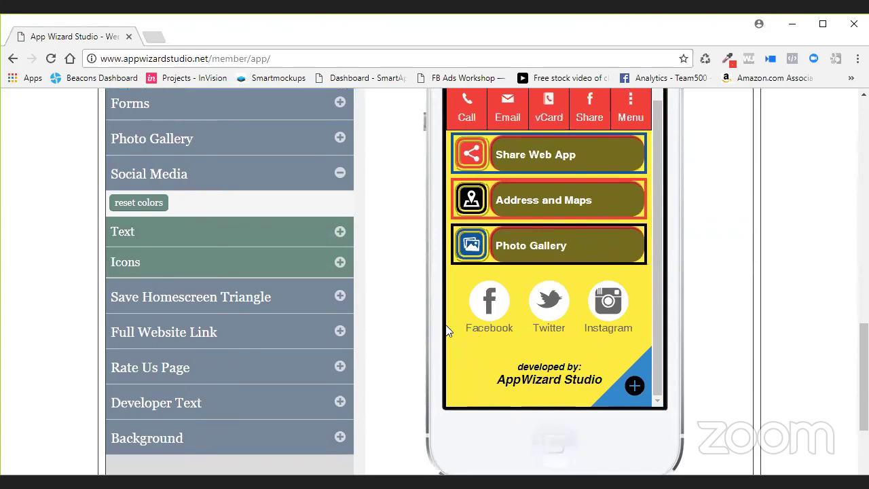
click(339, 232)
click(240, 262)
click(232, 291)
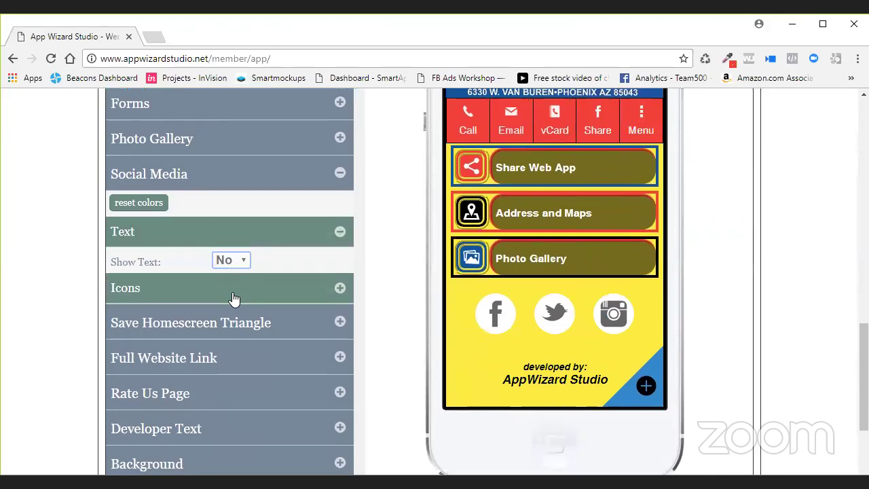
Set the social media icons' spacing to 42, size to 42, icon size to 26 and border width to 2.
click(341, 288)
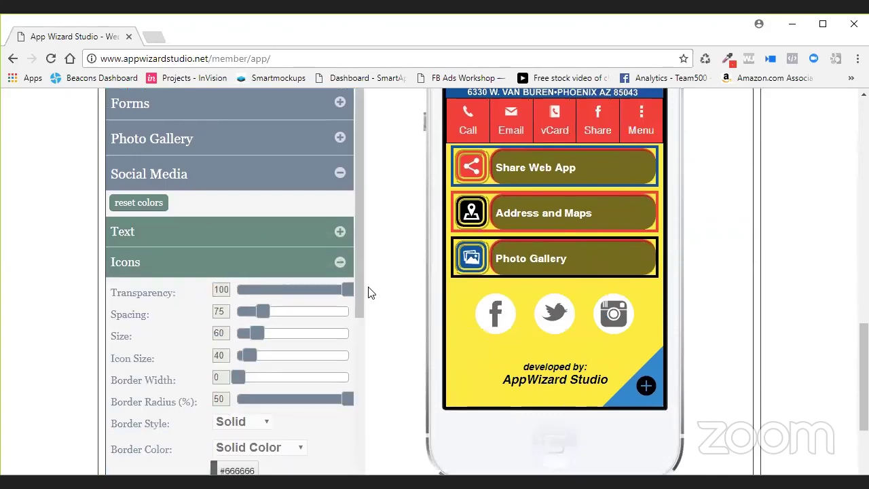
scroll(370, 292, down, 1)
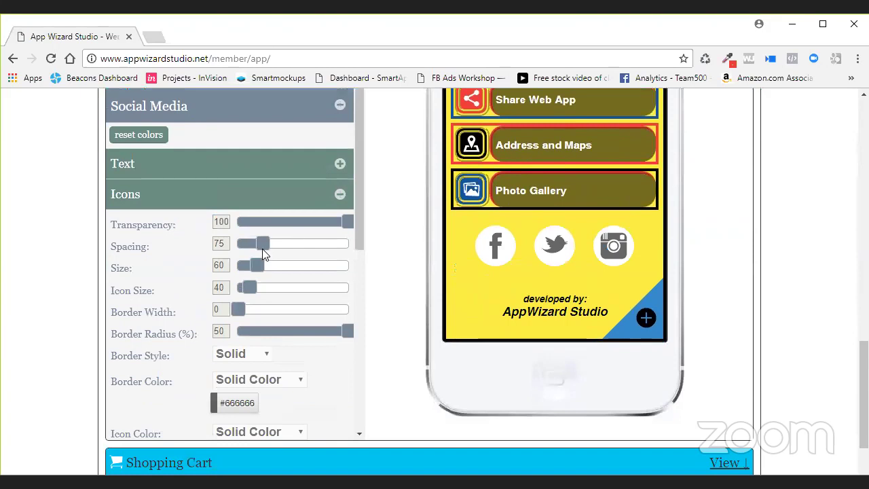
mouse_move(261, 245)
mouse_down()
mouse_move(238, 247)
mouse_move(252, 250)
mouse_up()
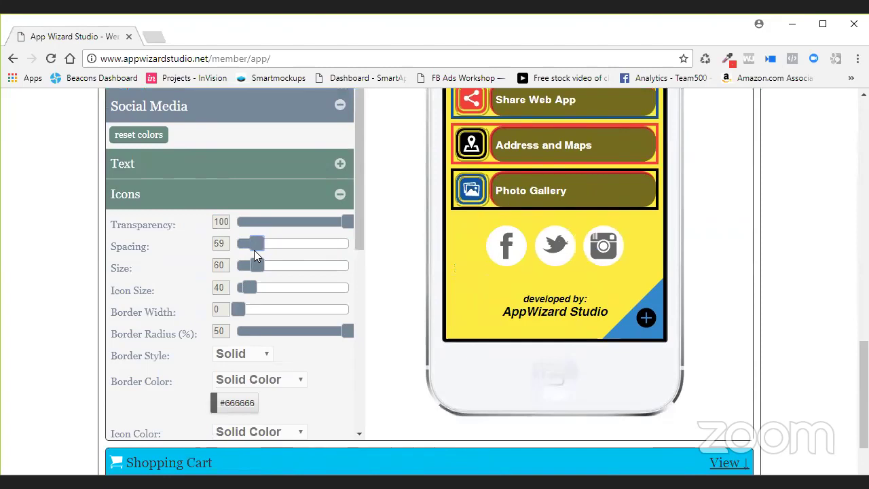
drag(257, 264, 241, 289)
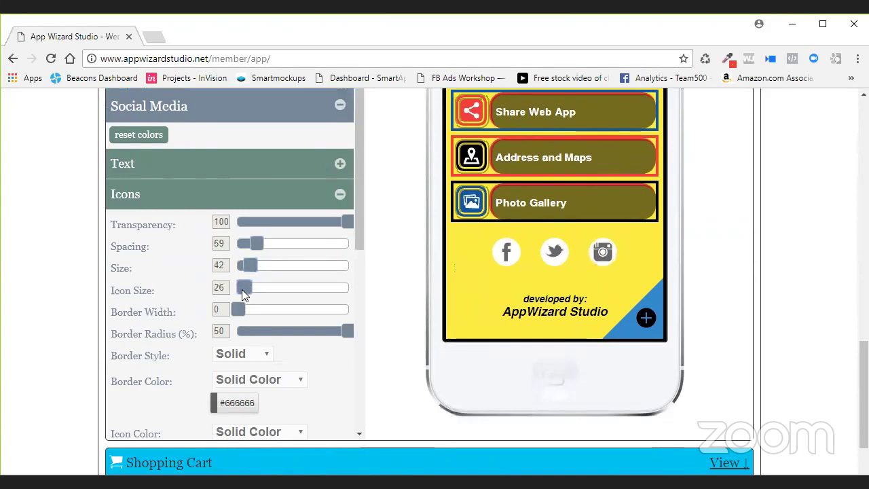
drag(255, 245, 249, 247)
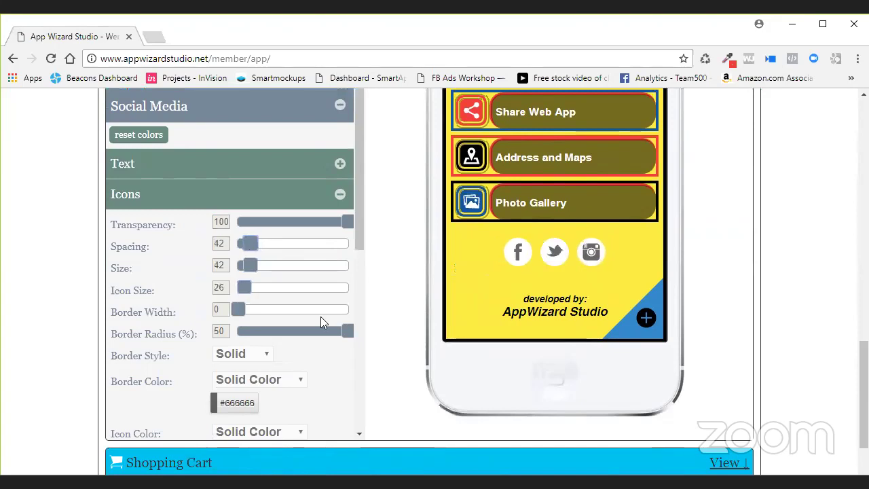
drag(241, 315, 256, 314)
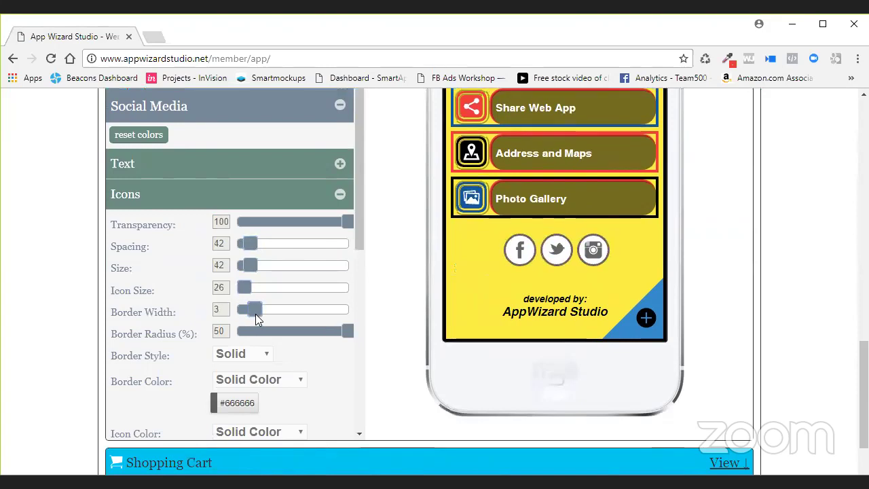
drag(256, 314, 252, 313)
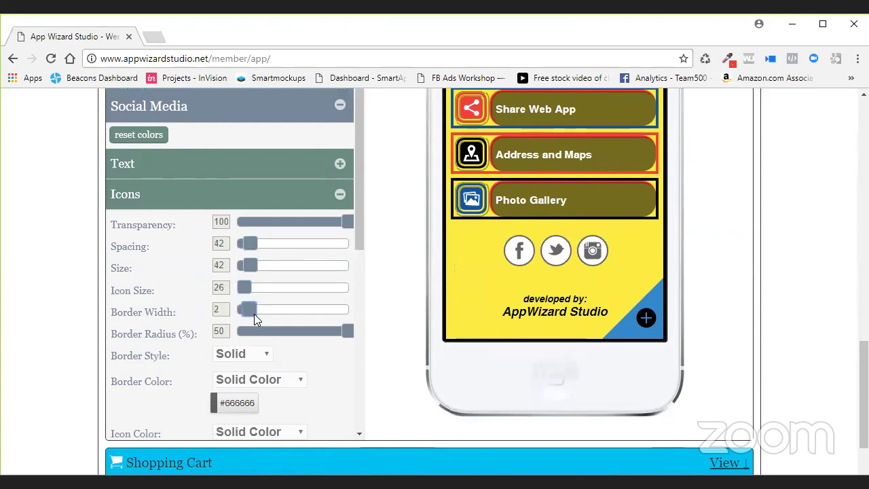
Switch the social media icons' border color and icon color to Social Colors.
scroll(326, 353, down, 1)
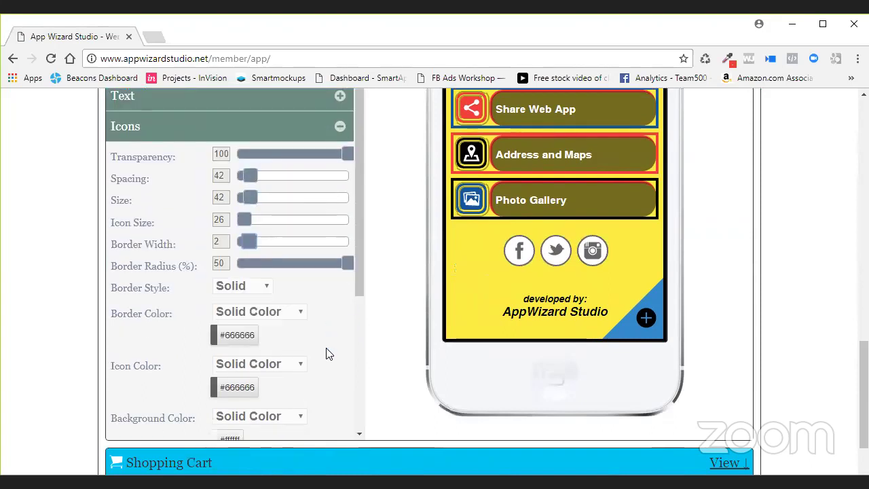
click(292, 313)
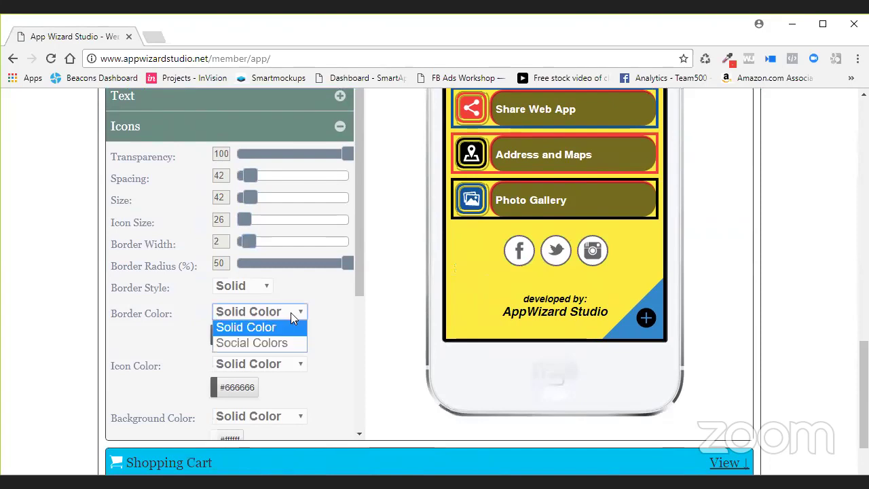
click(278, 343)
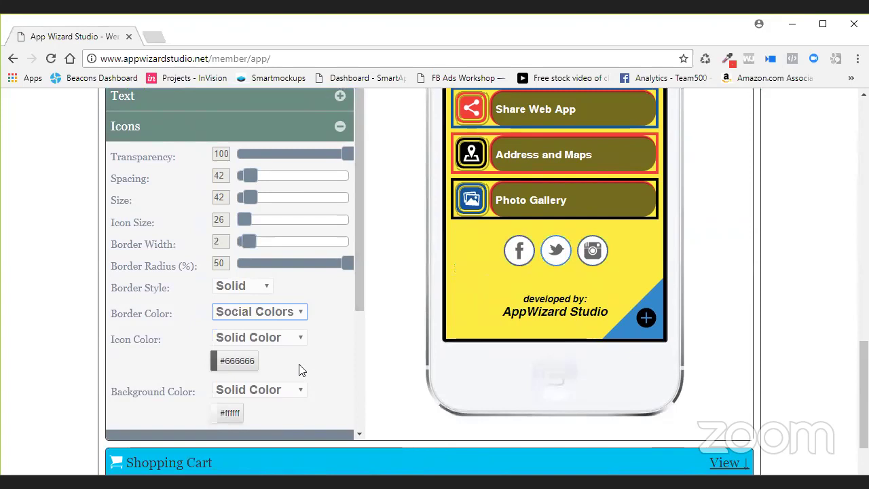
click(285, 339)
click(268, 367)
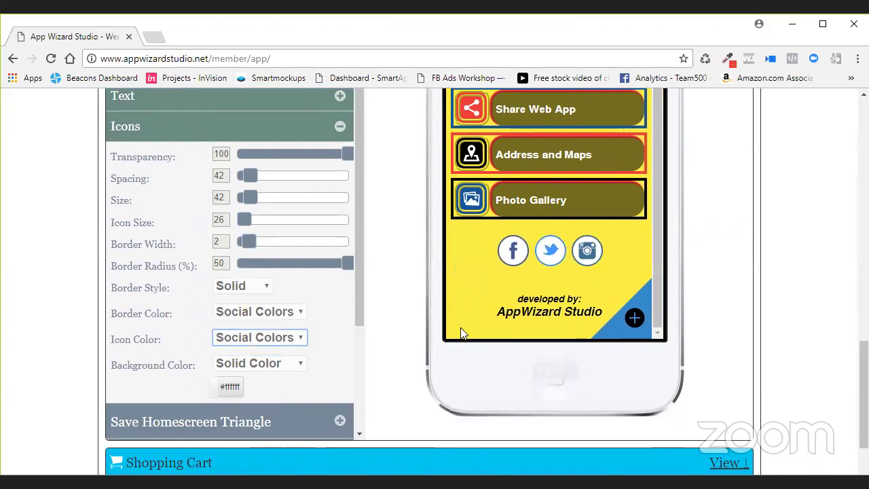
Keep the social media icons' background color as Solid Color and set it to black, #000000.
click(294, 363)
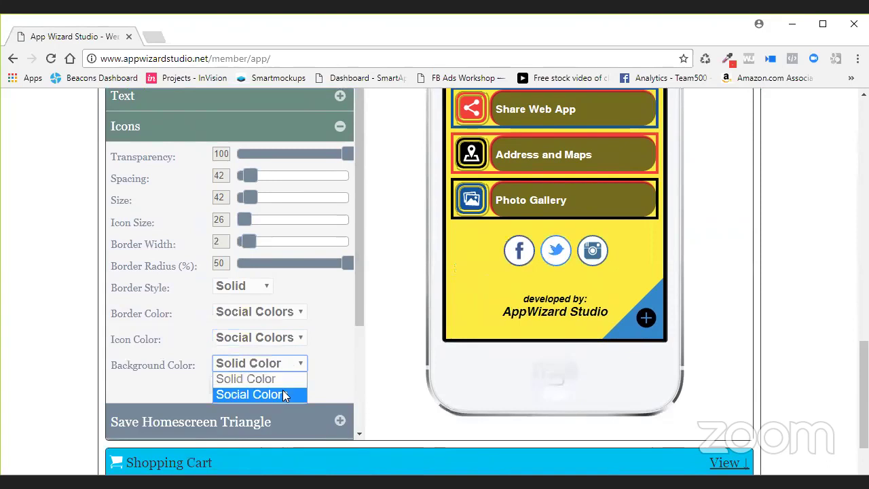
click(282, 383)
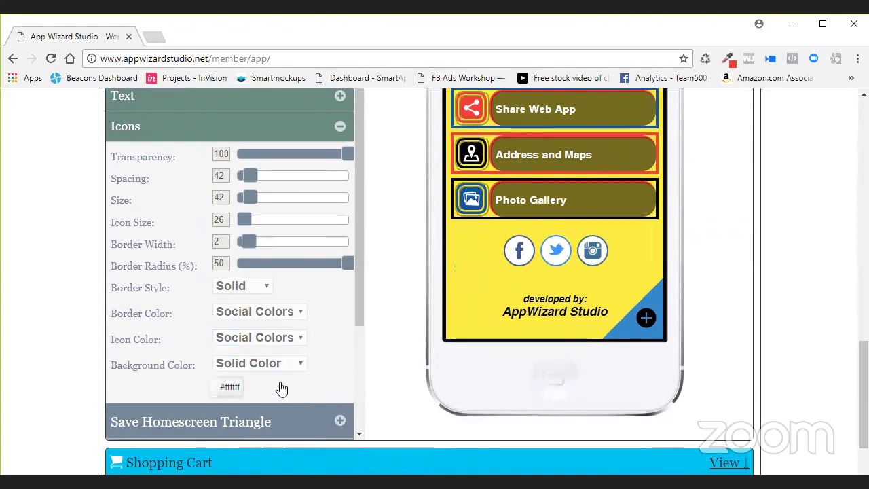
click(242, 388)
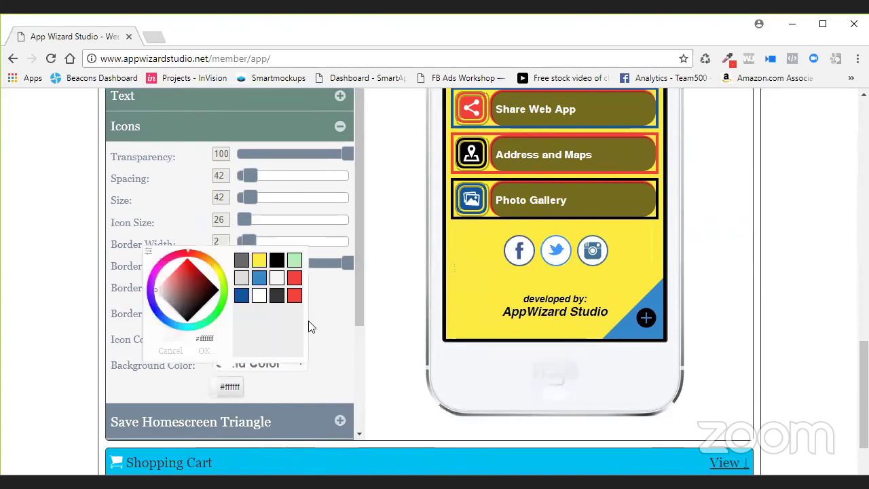
click(277, 264)
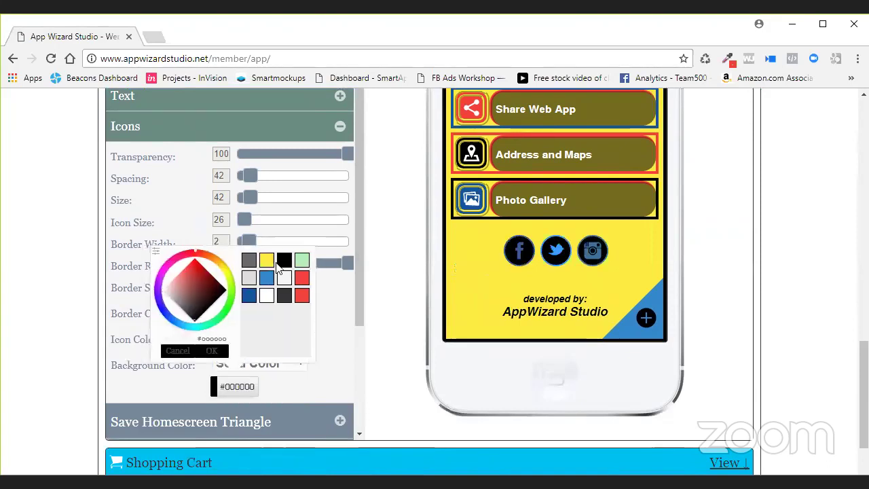
click(287, 356)
Change the social media icon color to Solid Color and pick the yellow #fdeb40.
click(284, 343)
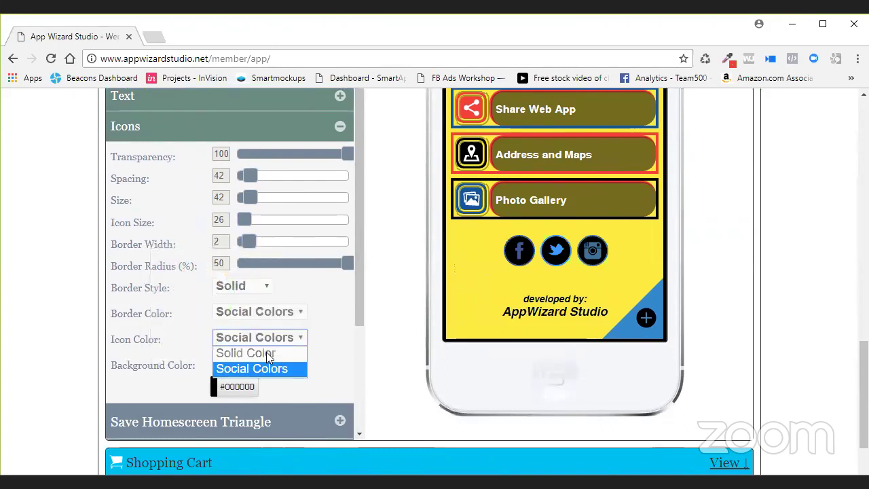
click(262, 354)
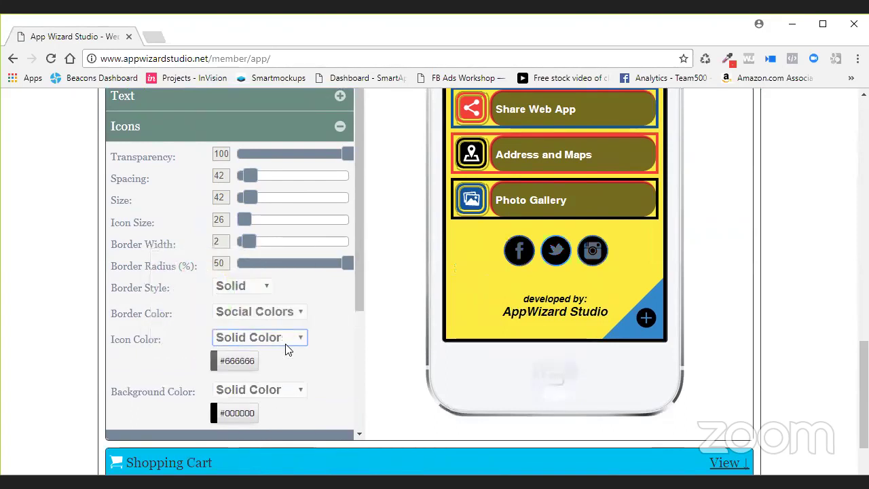
click(247, 361)
click(247, 274)
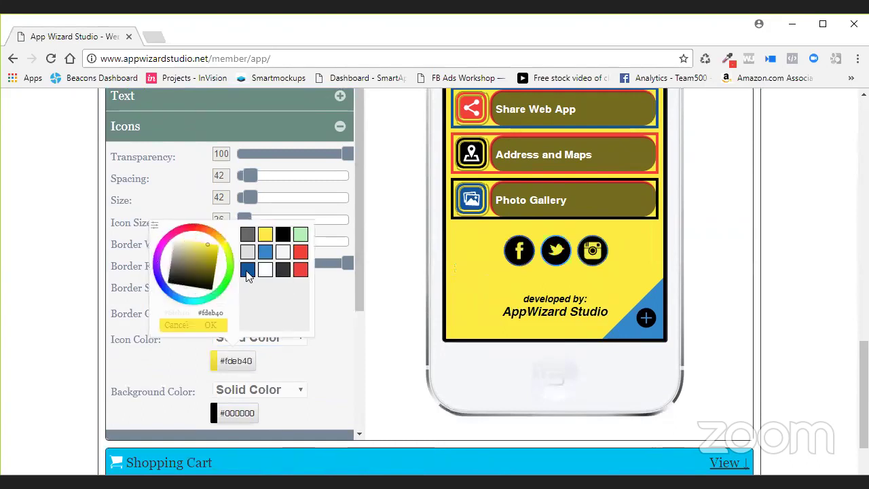
click(220, 324)
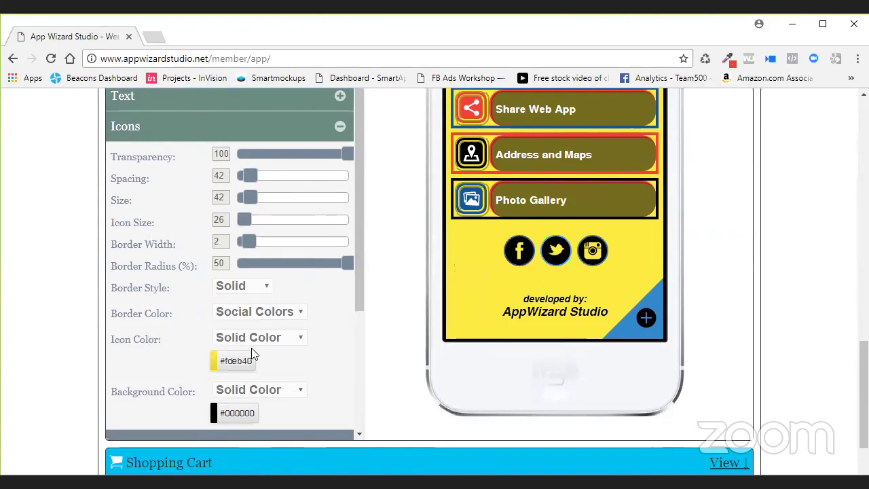
Change the social media icons' border color to Solid Color and pick the red #f14039.
scroll(314, 355, down, 1)
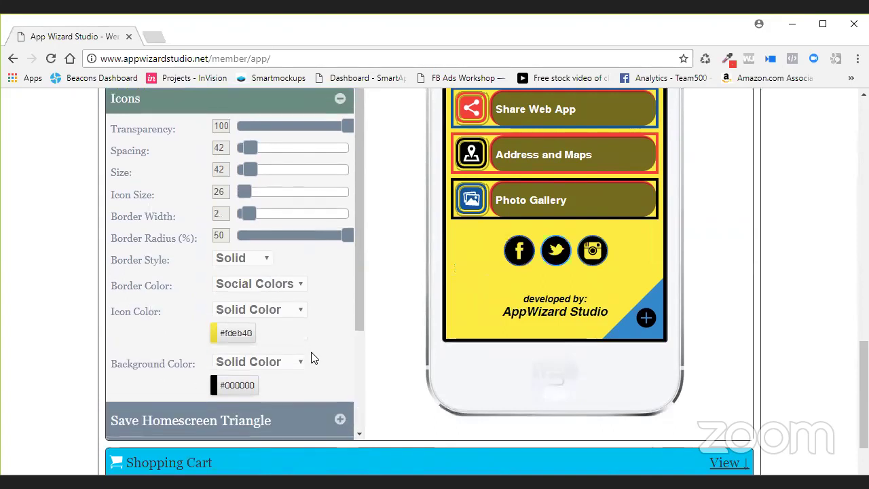
click(289, 244)
click(255, 261)
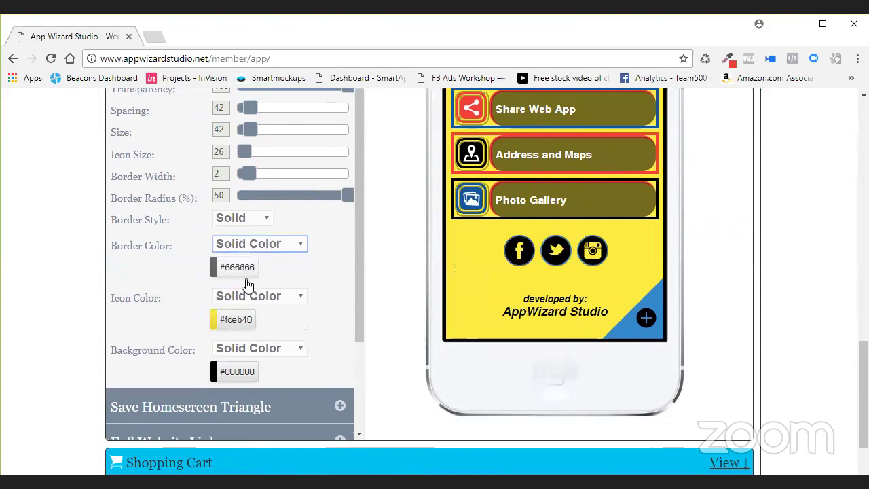
click(247, 271)
click(302, 333)
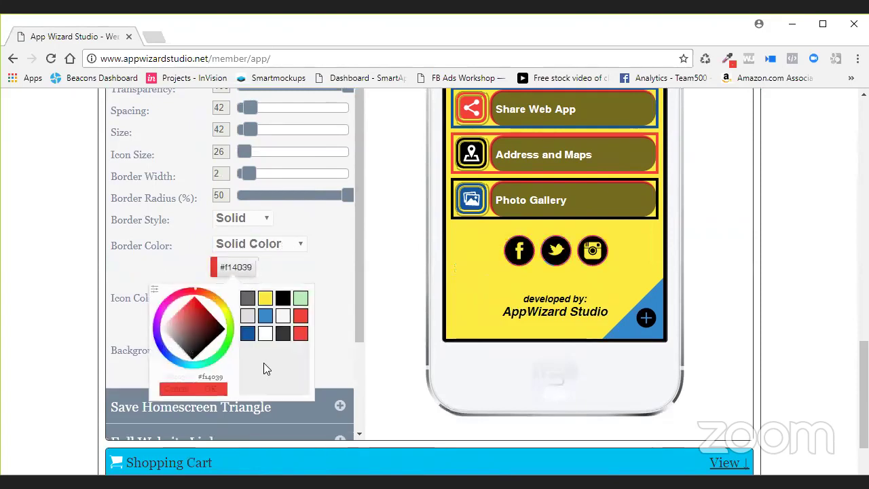
click(210, 389)
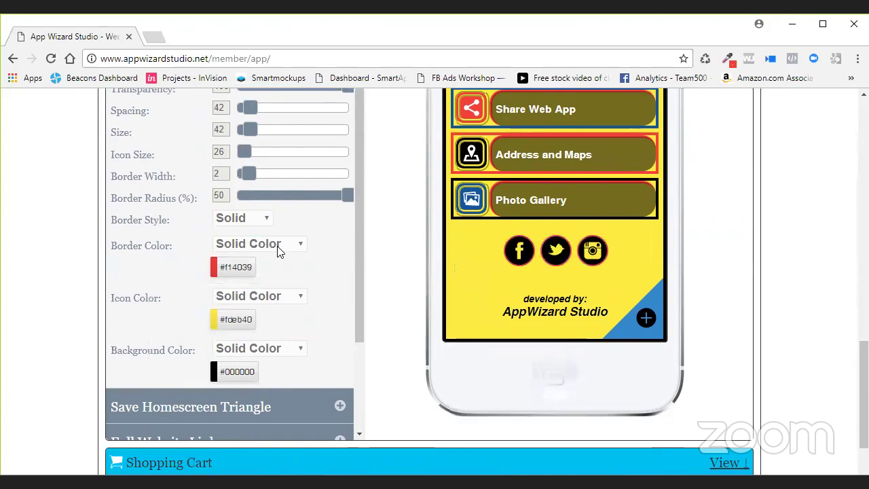
Set the social media icons' border style to Ridge and save the style settings.
click(260, 224)
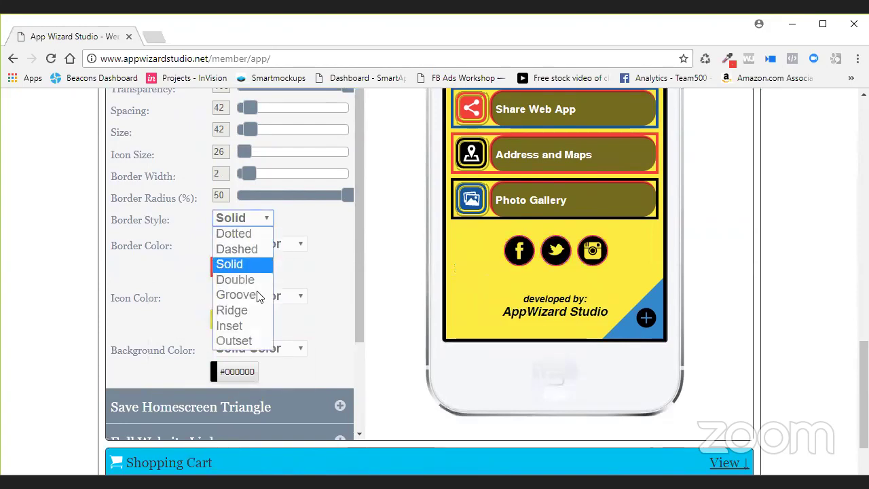
click(255, 315)
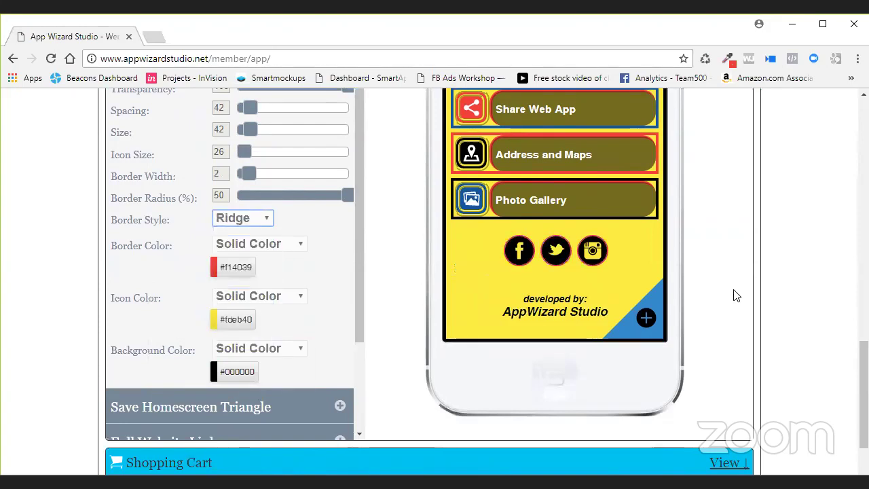
scroll(717, 292, up, 4)
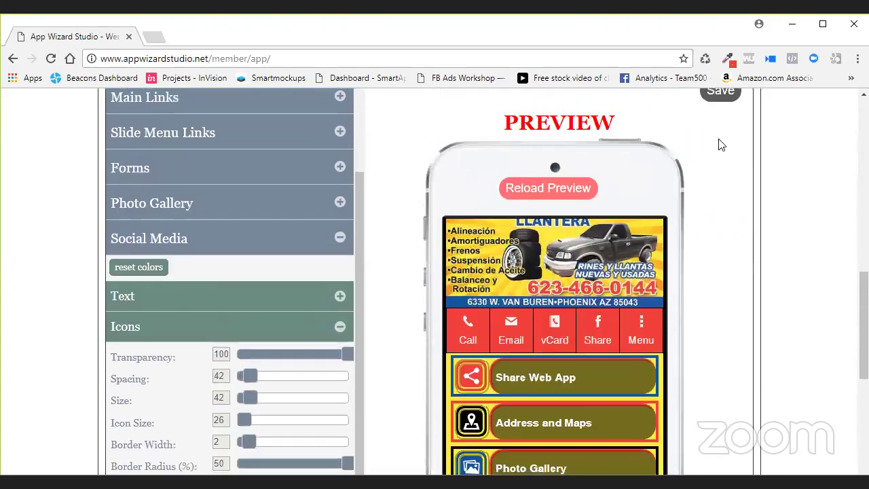
click(714, 107)
Increase the social media icons' spacing to 47 and save the style settings.
scroll(699, 289, down, 1)
scroll(700, 289, down, 1)
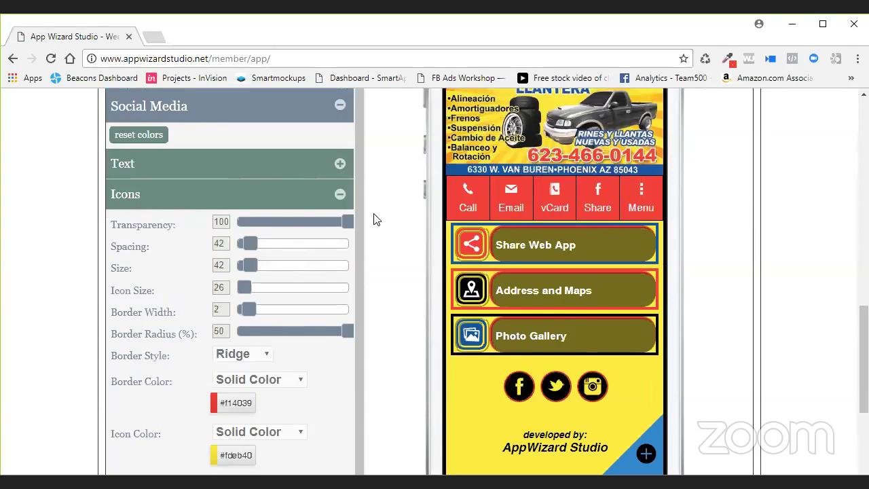
mouse_move(255, 246)
mouse_down()
mouse_move(246, 249)
mouse_move(257, 247)
mouse_up()
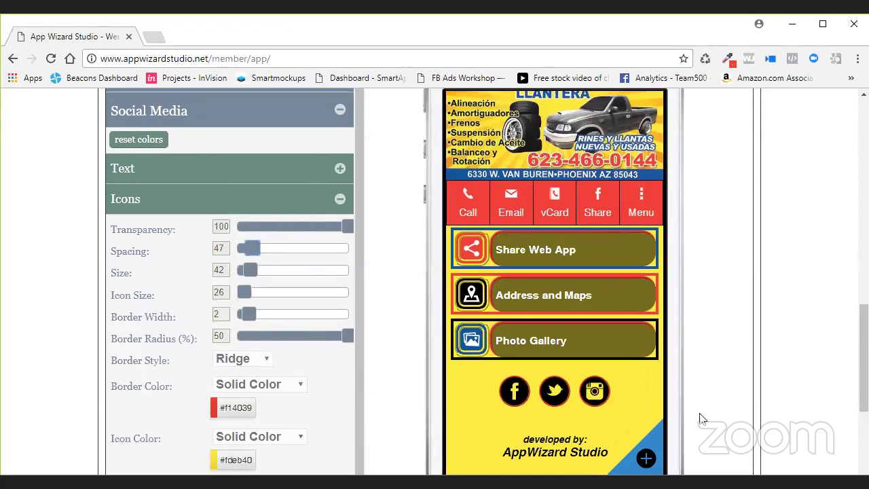
scroll(702, 416, up, 6)
click(720, 362)
In the Home Page content, collapse Social Media Links and move the Landing Page section above Image(s).
scroll(602, 368, up, 3)
scroll(599, 369, up, 1)
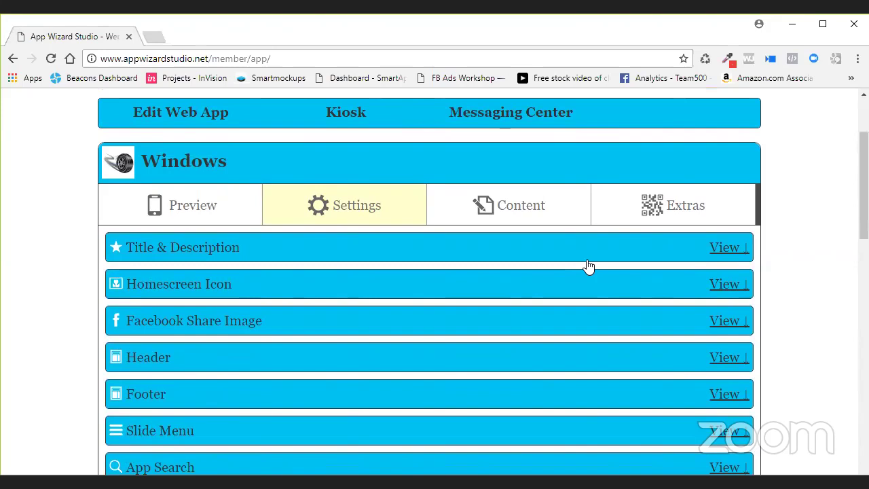
click(527, 220)
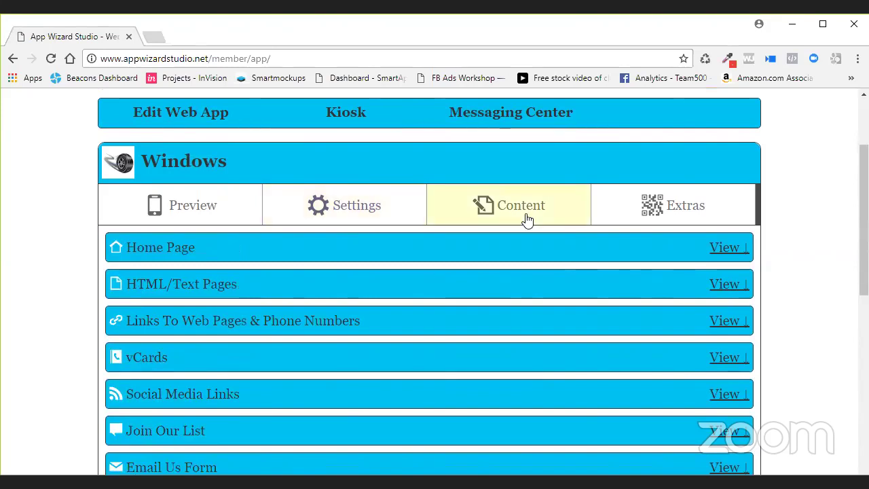
click(344, 257)
scroll(319, 316, down, 2)
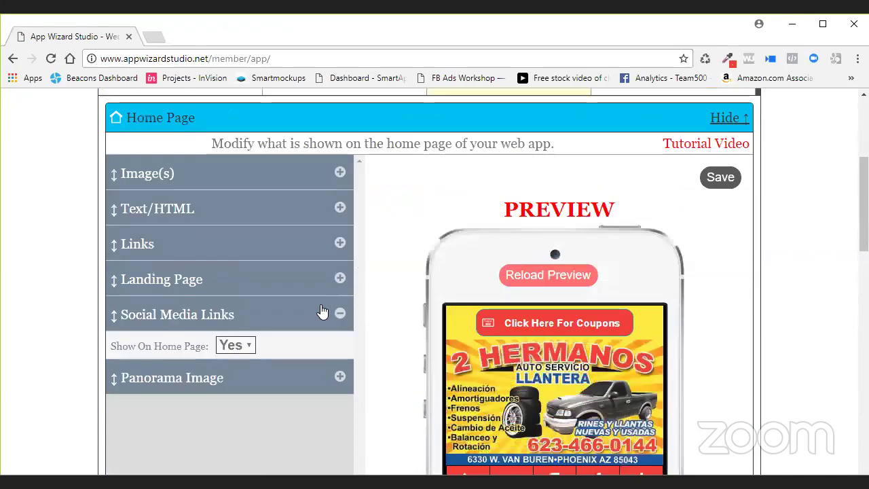
click(340, 310)
drag(232, 280, 387, 179)
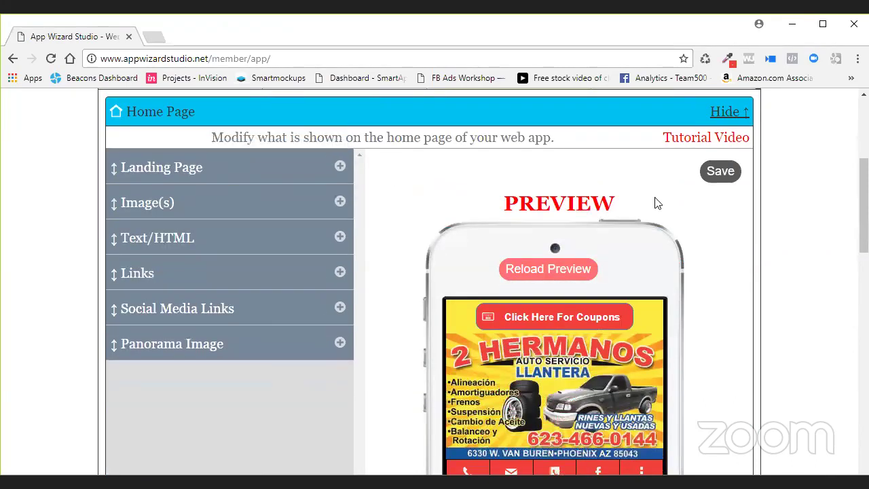
Save the Home Page section order, move Social Media Links to the top above Landing Page, and save again.
click(726, 171)
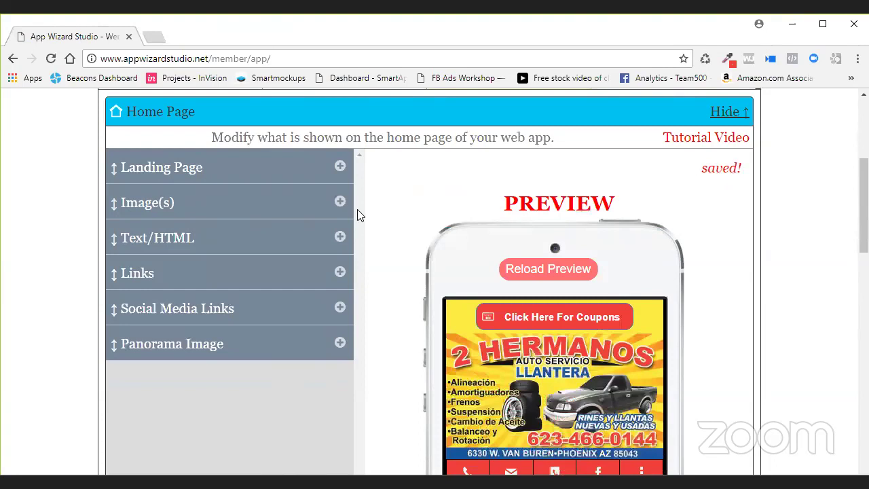
drag(237, 310, 249, 156)
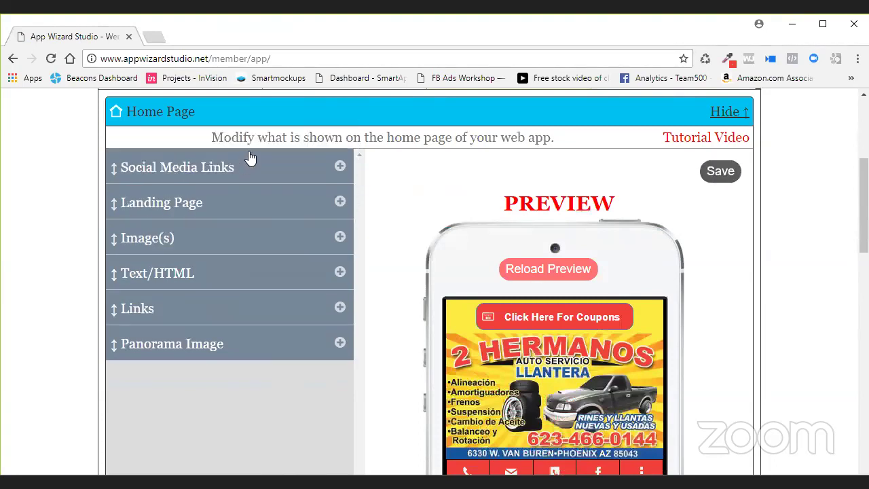
click(719, 171)
Reload the home page preview and examine the social media icons' placement and the content around them.
scroll(707, 248, down, 2)
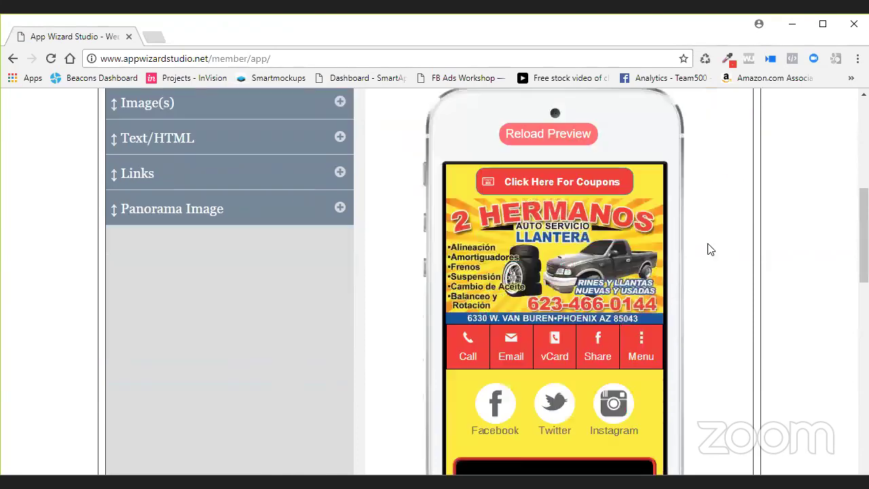
scroll(710, 248, down, 1)
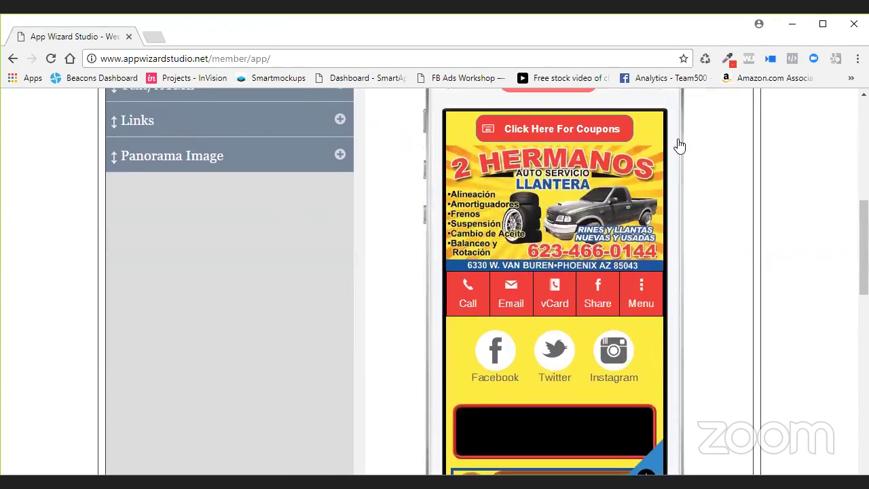
scroll(611, 139, up, 1)
click(537, 130)
scroll(360, 164, up, 1)
scroll(361, 166, down, 2)
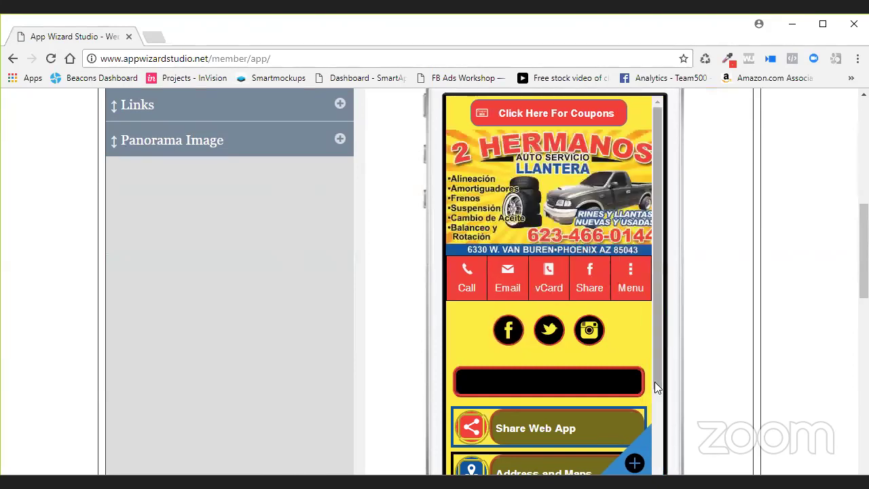
scroll(481, 353, down, 1)
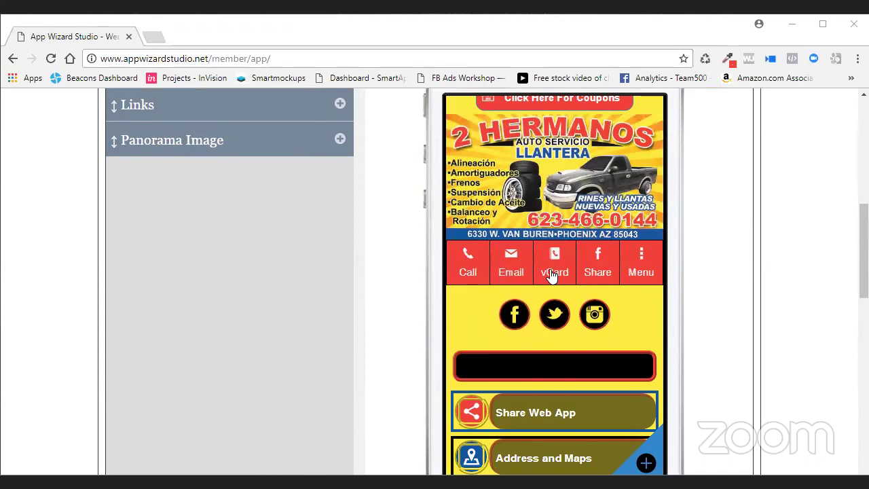
scroll(304, 207, up, 2)
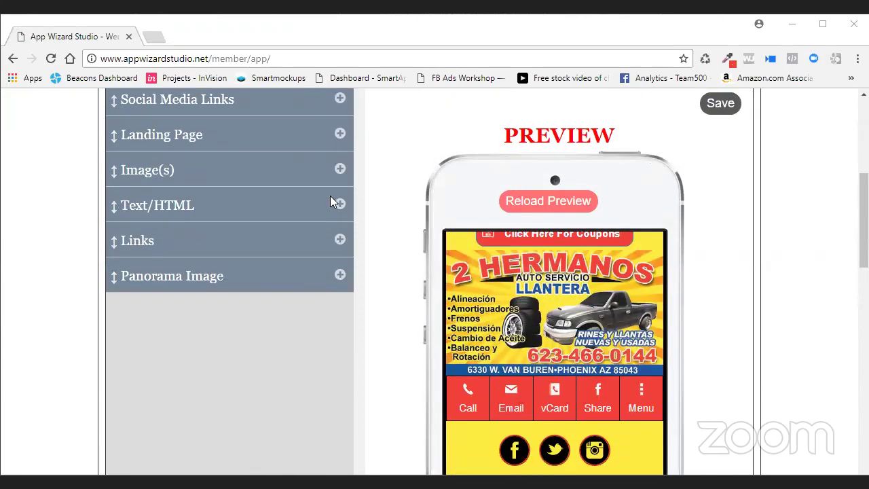
Clear the leftover empty block from the home page's Text/HTML content and collapse that section.
click(331, 199)
scroll(367, 233, down, 1)
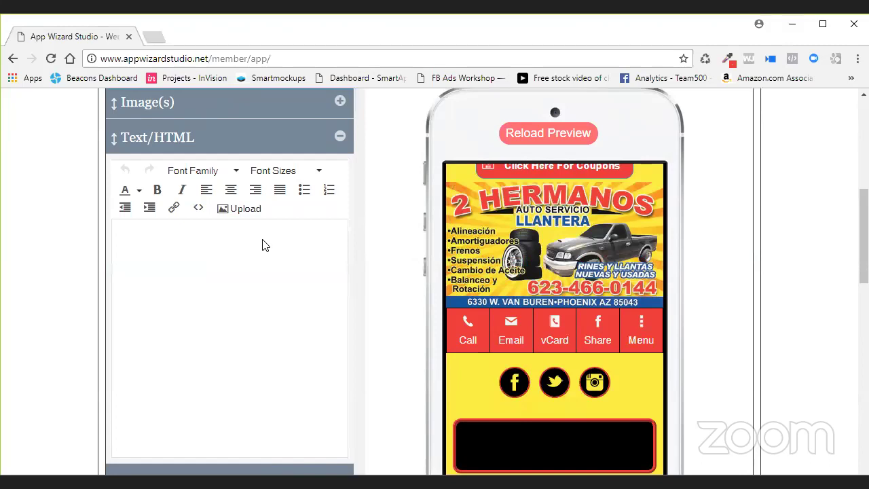
click(264, 245)
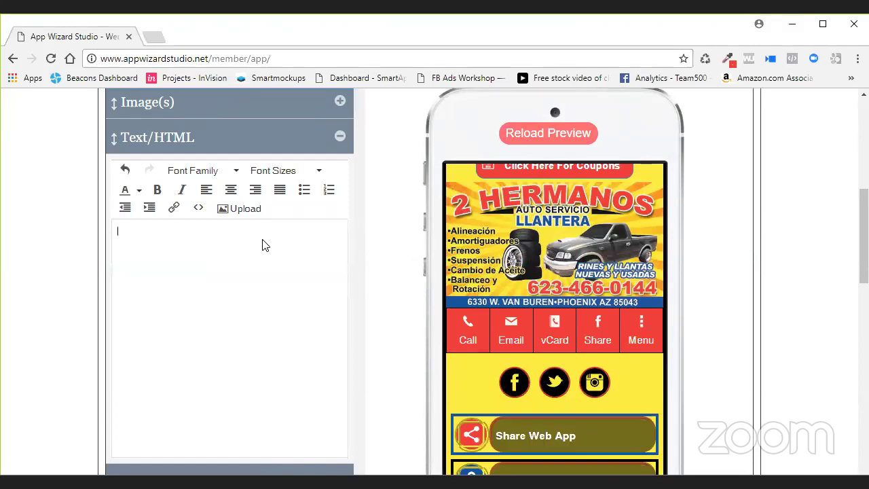
click(340, 134)
scroll(696, 227, up, 2)
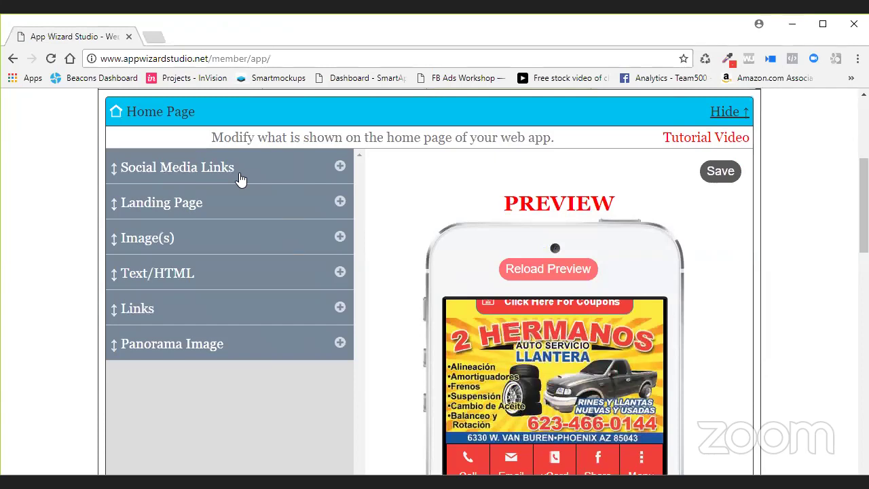
Open the web app's full preview, reload it, and examine the home page from the header down to the developer text.
scroll(434, 222, up, 2)
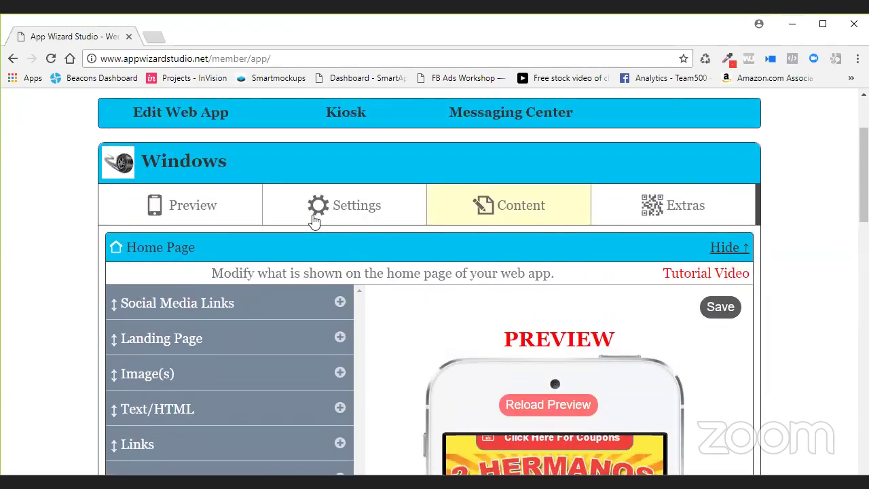
click(286, 222)
click(427, 283)
scroll(603, 287, down, 2)
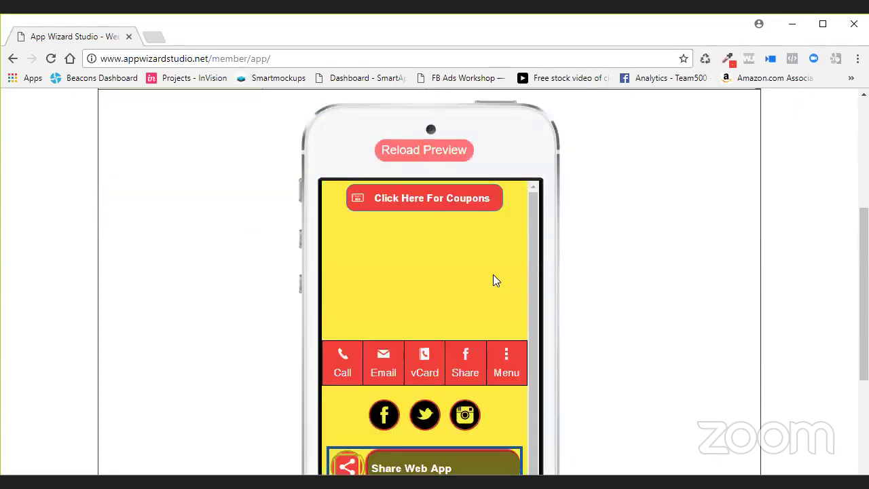
scroll(535, 304, down, 2)
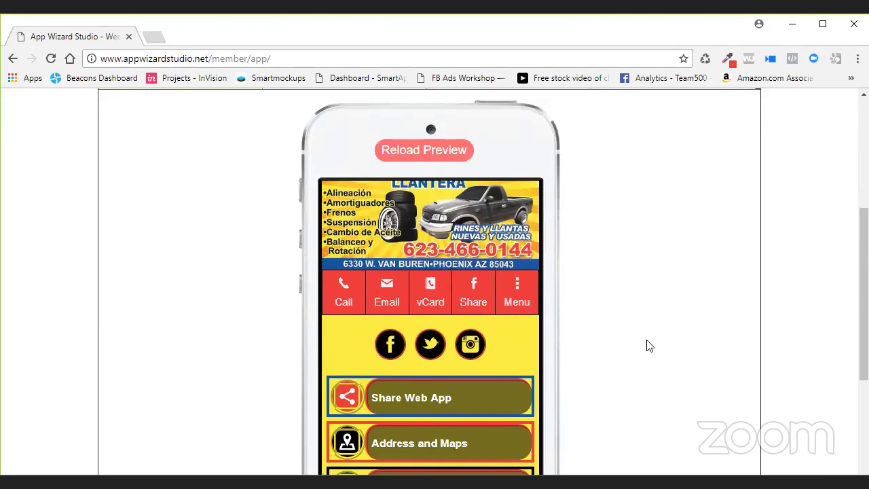
scroll(617, 333, down, 1)
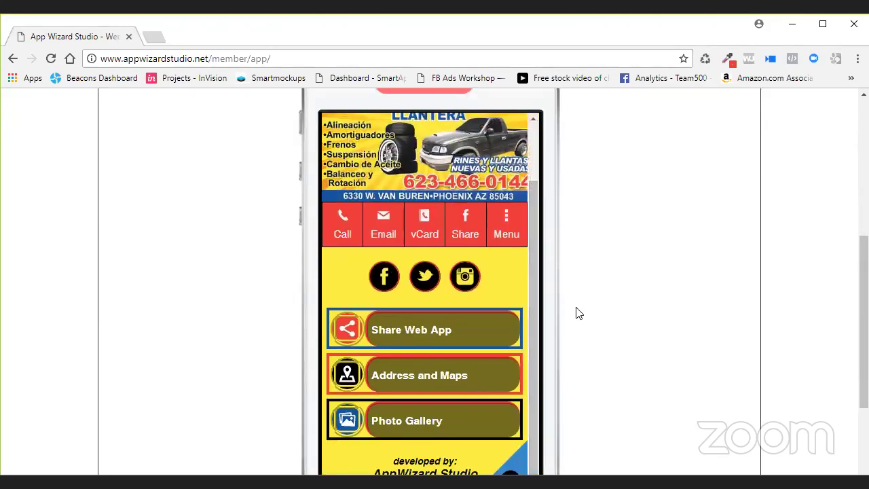
scroll(360, 163, up, 3)
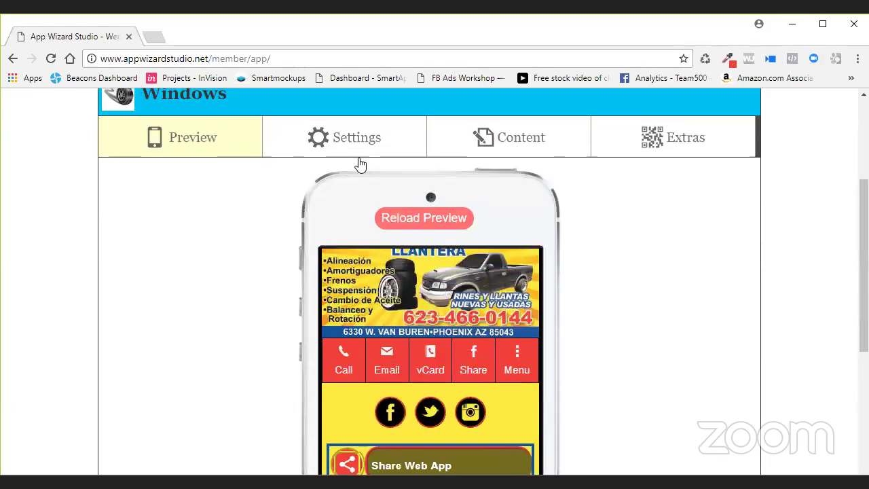
Open Styles & Colors in the web app settings and collapse the Social Media styling section.
click(359, 151)
scroll(355, 318, down, 2)
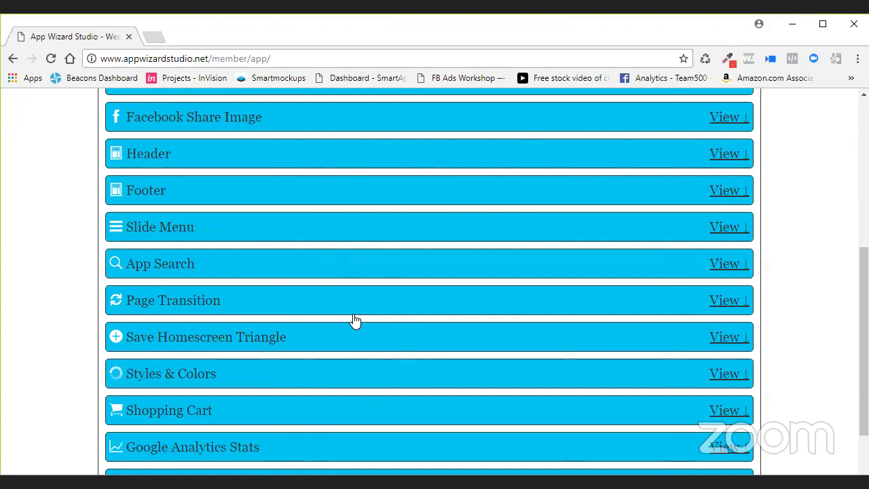
scroll(347, 320, down, 1)
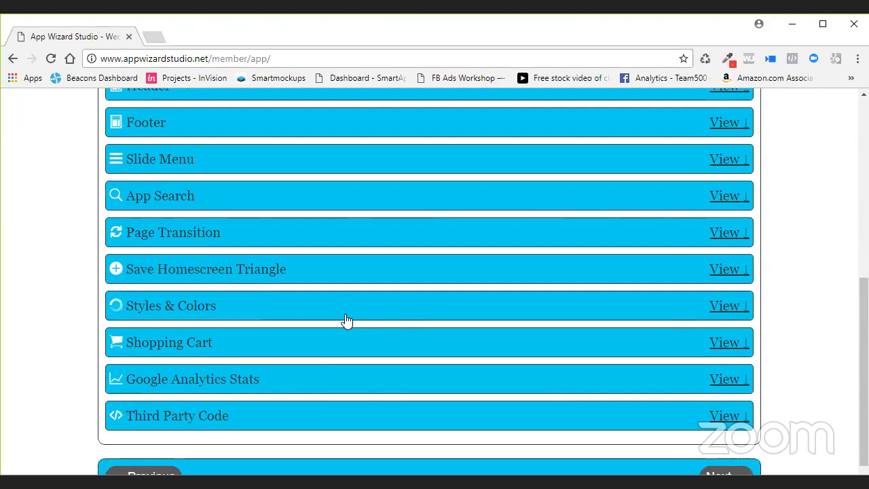
click(346, 316)
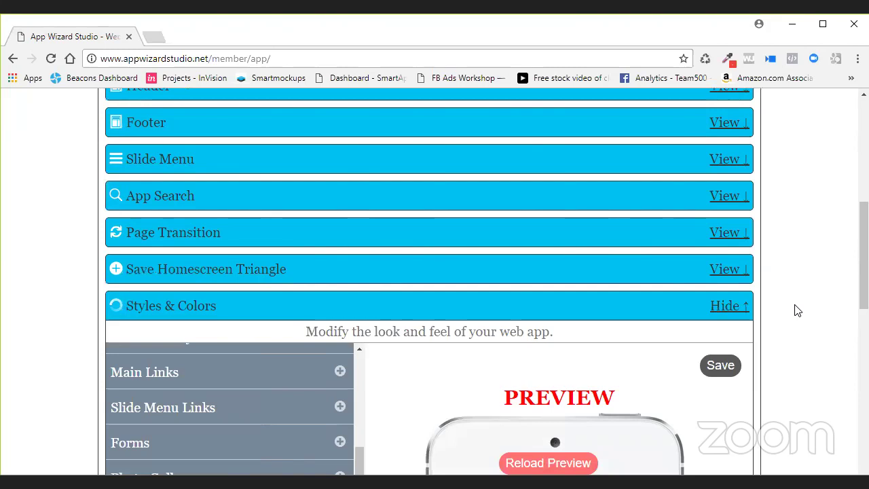
scroll(798, 311, down, 3)
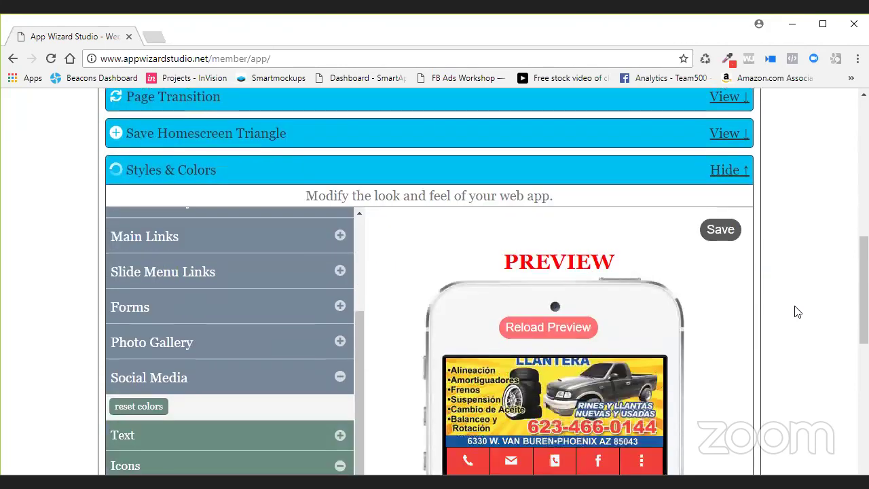
click(340, 376)
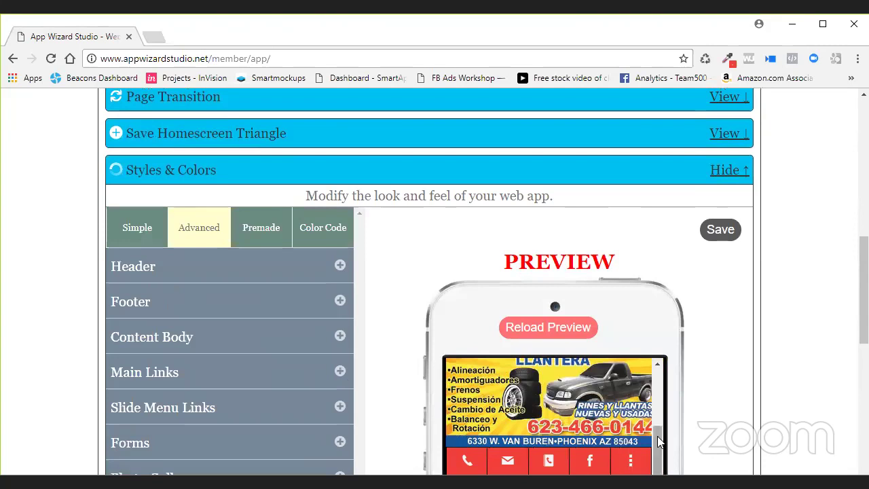
Expand the Save Homescreen Triangle styling and set its background color to the red #f14039.
drag(657, 435, 659, 374)
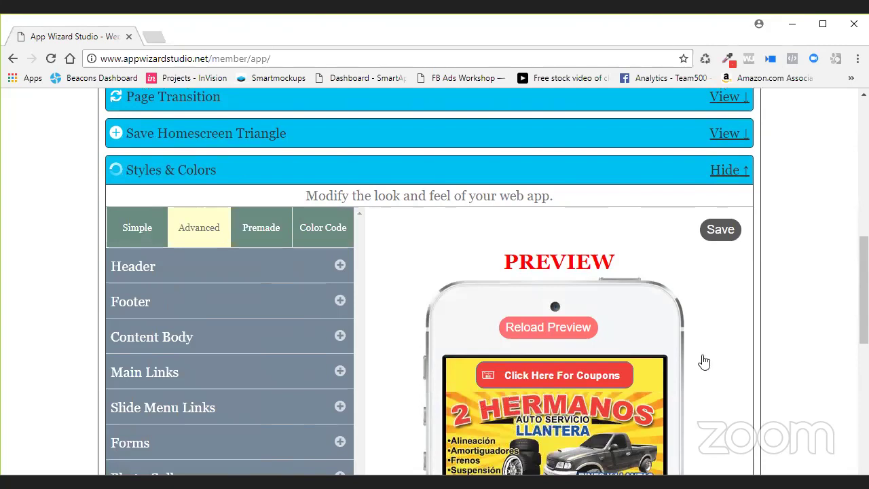
scroll(247, 270, down, 1)
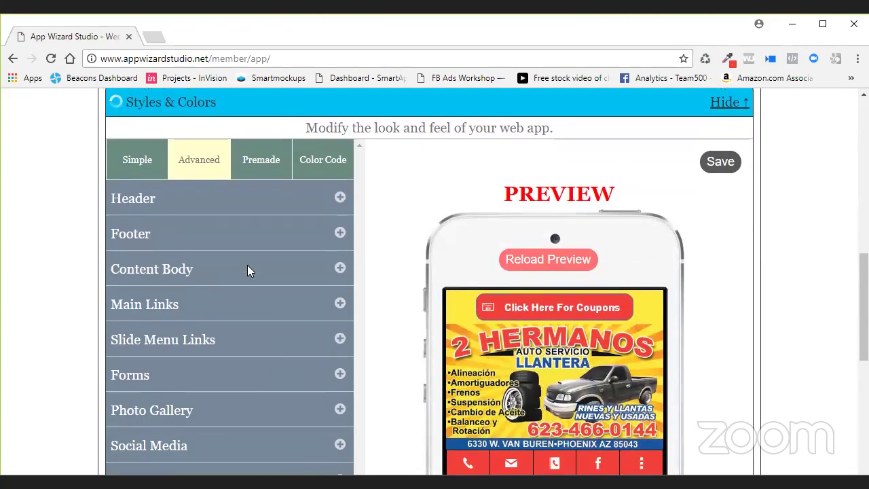
scroll(247, 270, down, 1)
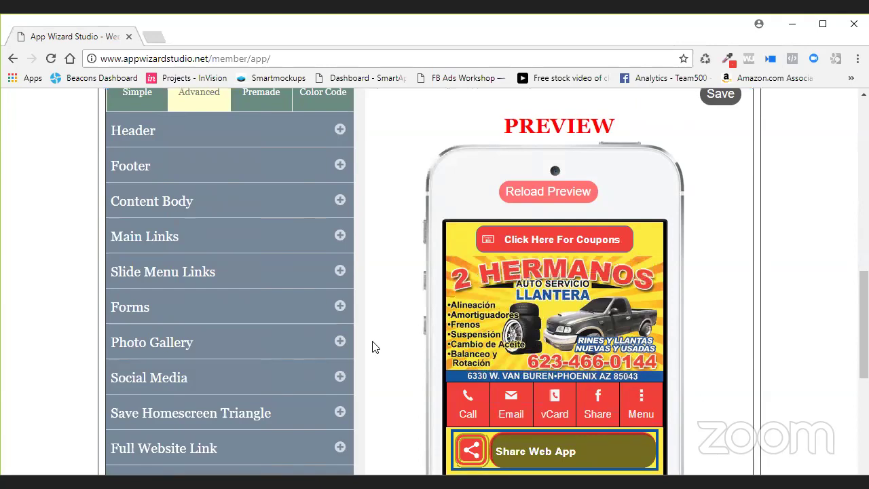
scroll(372, 346, down, 1)
scroll(371, 346, down, 2)
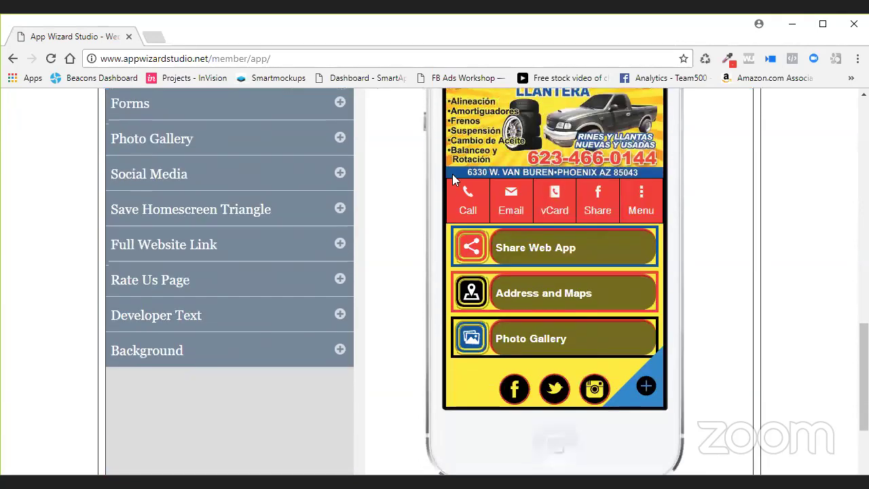
click(342, 210)
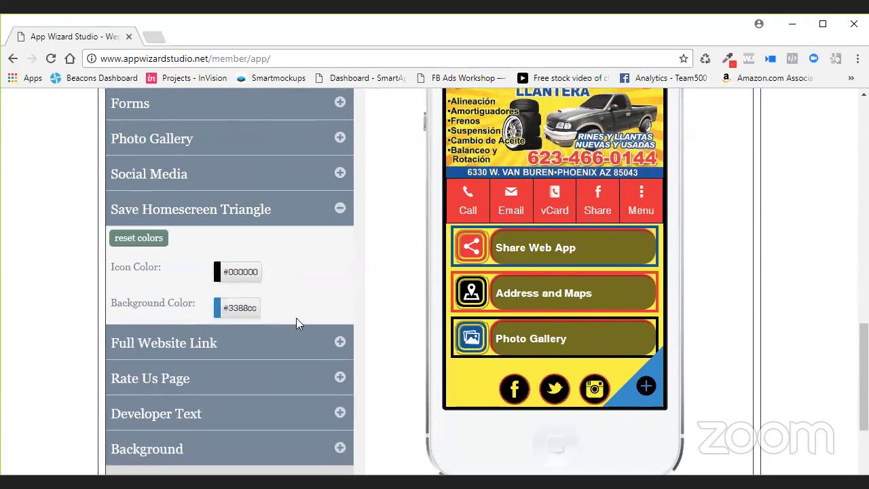
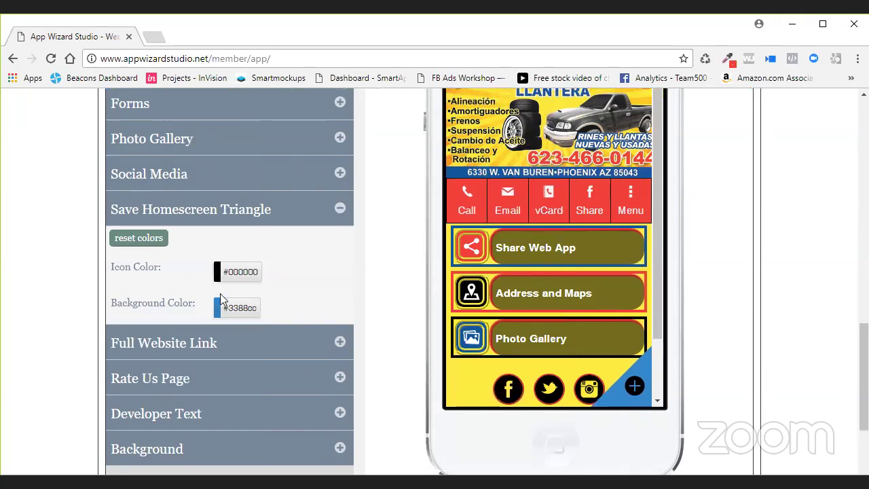
click(252, 313)
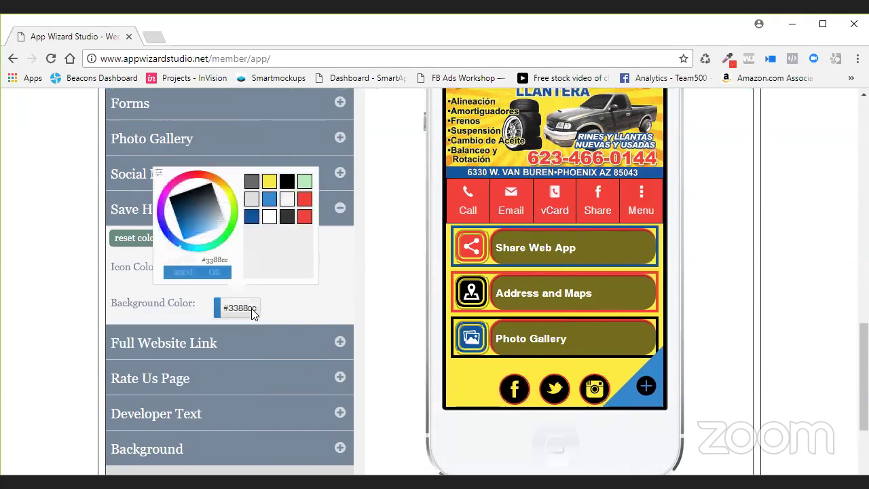
click(304, 199)
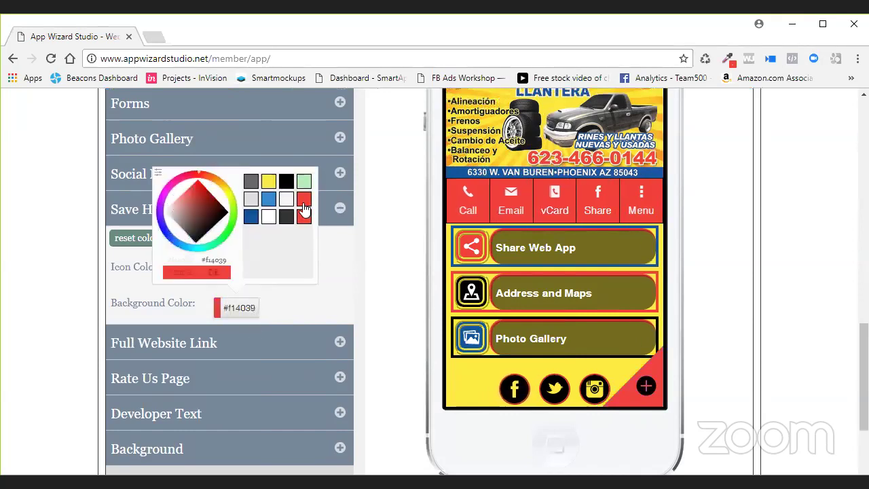
click(299, 285)
Set the Save Homescreen Triangle's icon color to the yellow #fdeb40 and save the style settings.
click(252, 271)
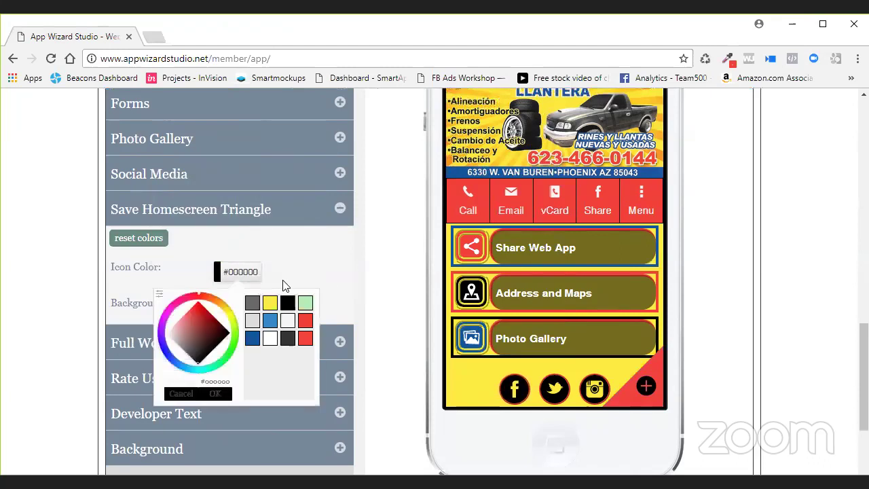
click(269, 303)
click(214, 394)
scroll(720, 262, up, 4)
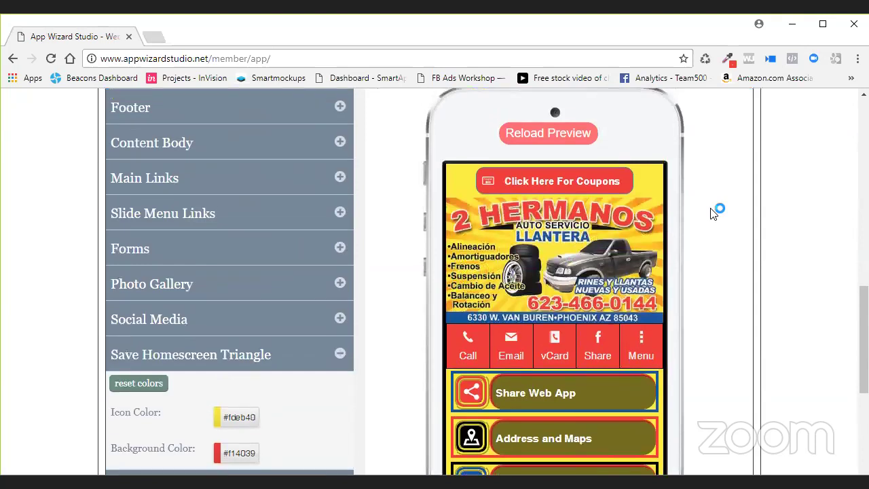
click(674, 171)
Examine the recolored homescreen triangle against the rest of the home page in the preview.
scroll(362, 288, down, 8)
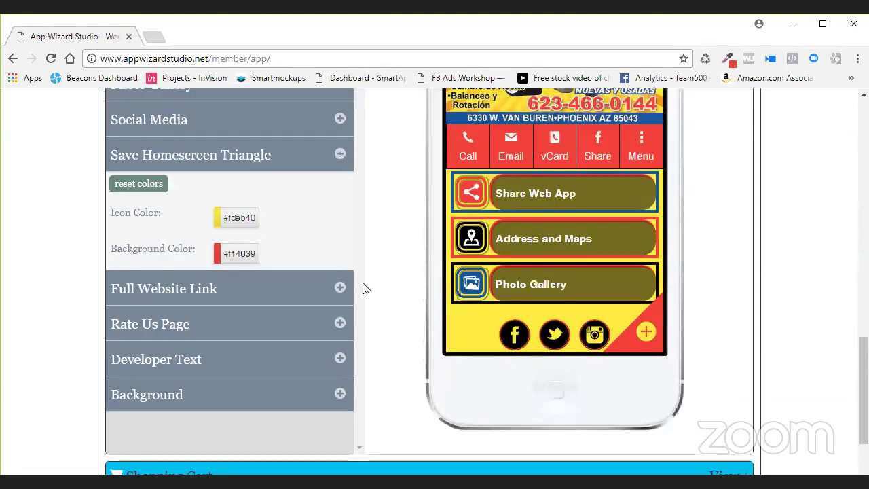
scroll(717, 183, up, 2)
scroll(710, 190, up, 2)
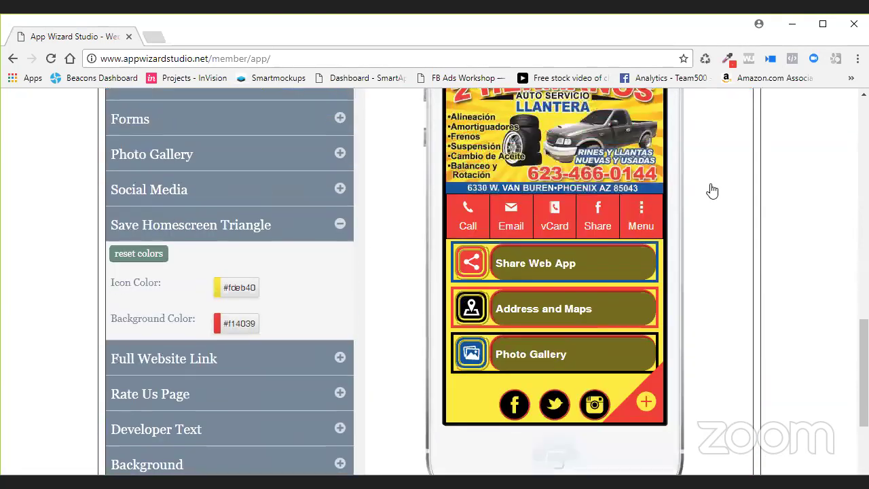
scroll(593, 228, up, 1)
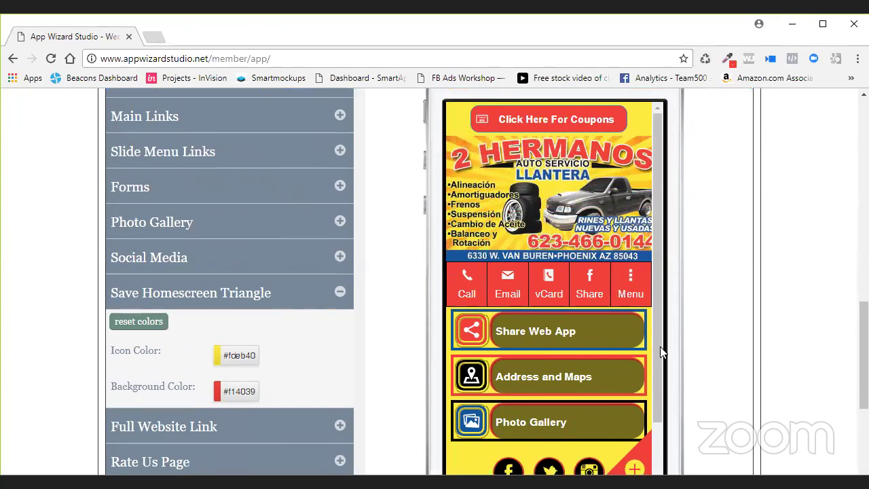
scroll(660, 385, down, 1)
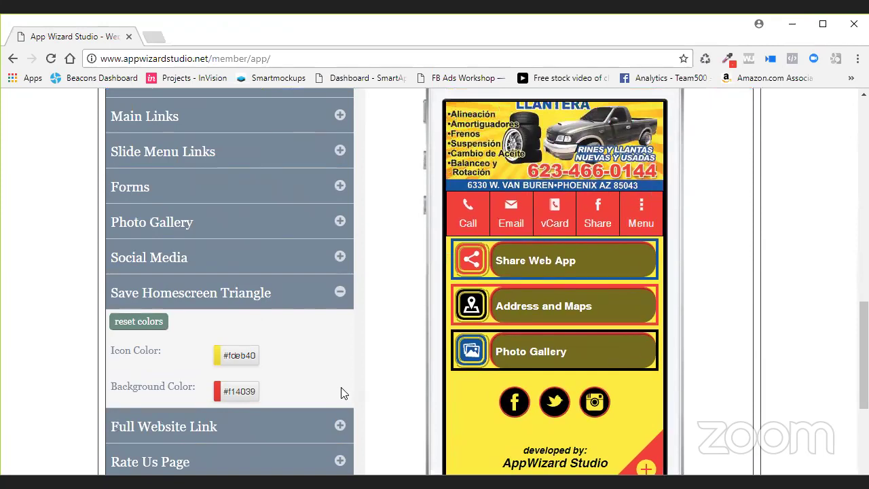
scroll(316, 339, down, 1)
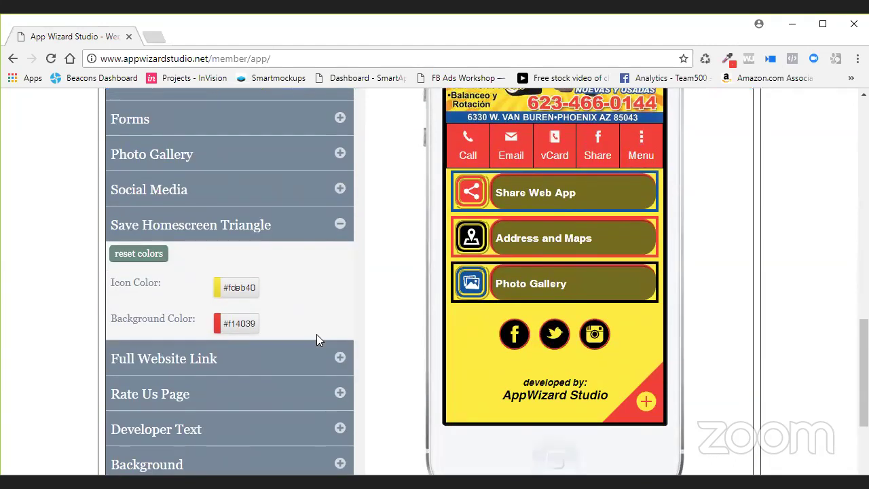
Collapse the Save Homescreen Triangle styling and expand the Full Website Link styling section.
click(339, 222)
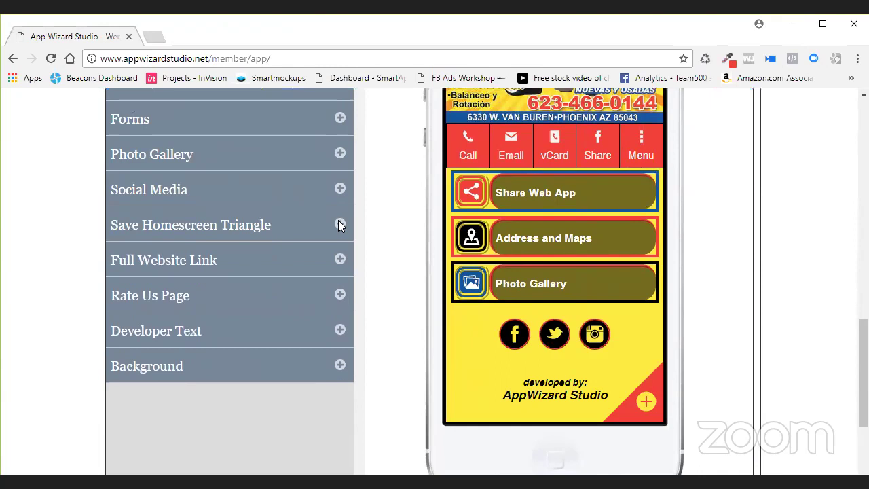
click(340, 258)
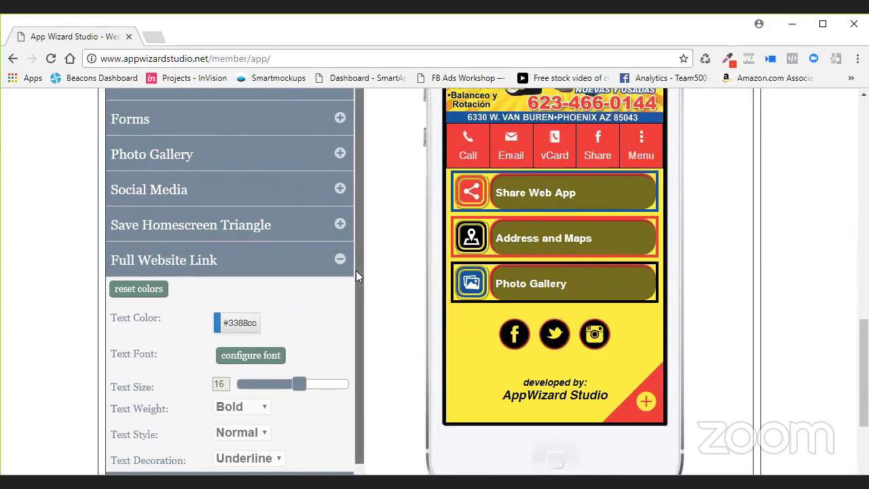
scroll(356, 270, down, 1)
Open the Link To Desktop Website section in the web app's content, ready to enter the website URL.
scroll(729, 272, up, 6)
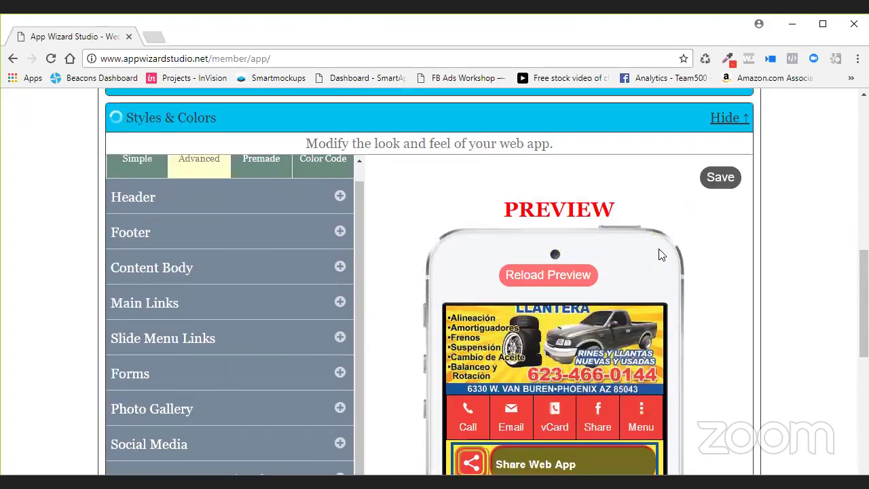
scroll(572, 246, up, 5)
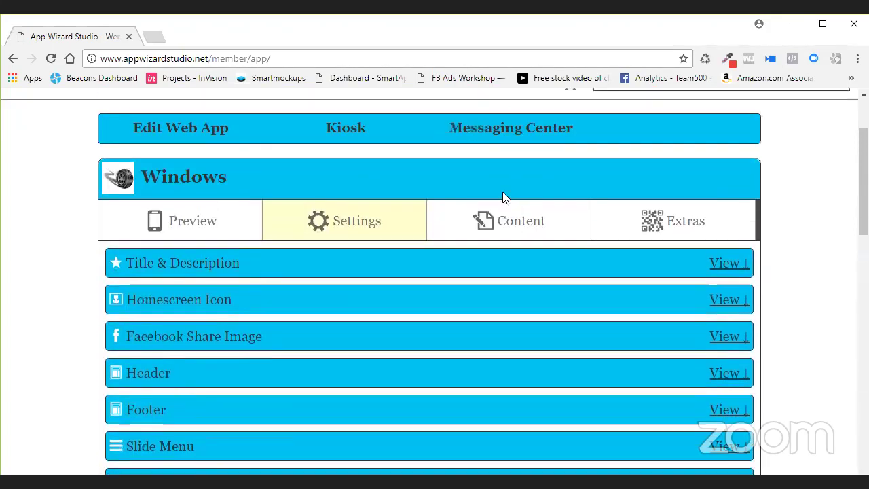
click(501, 197)
scroll(532, 294, down, 7)
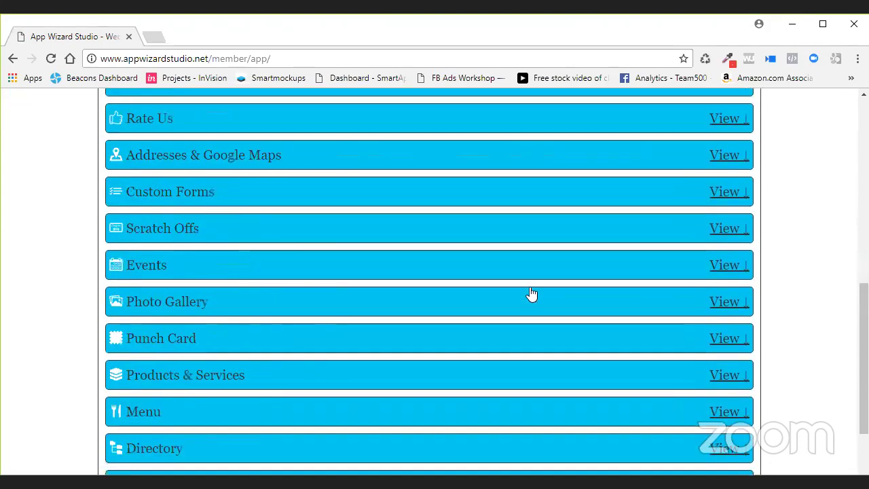
scroll(527, 291, down, 2)
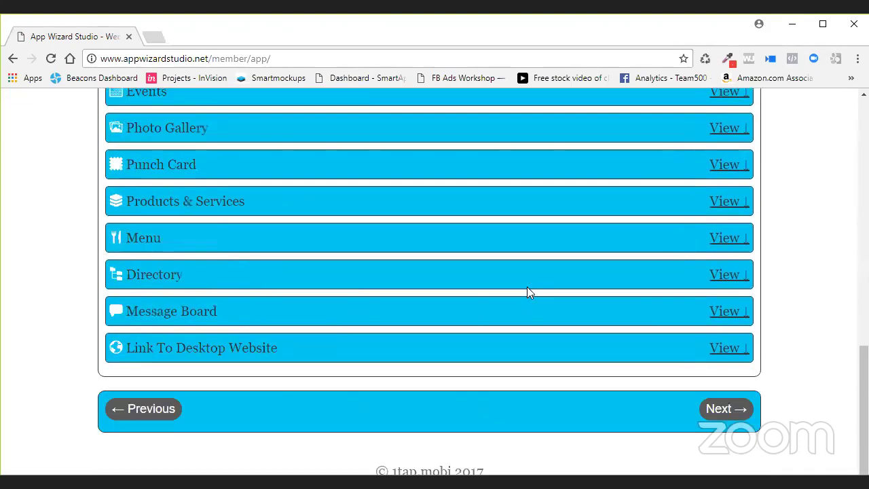
click(532, 350)
click(394, 411)
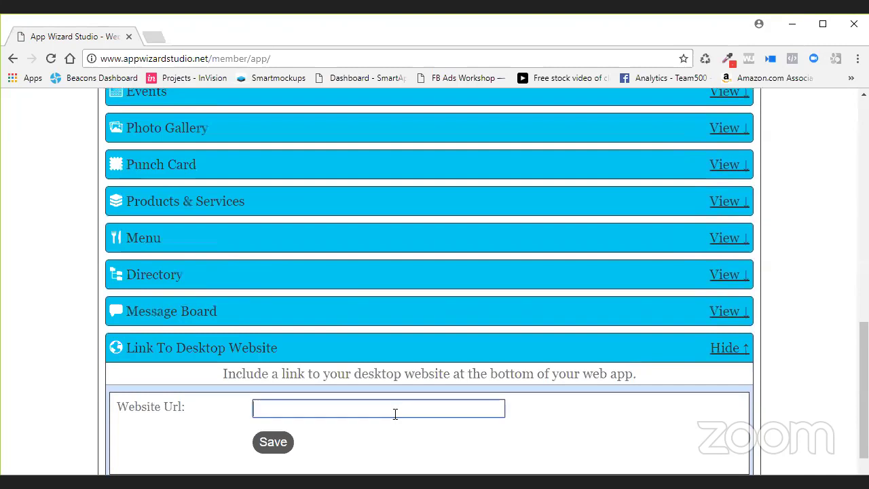
text(HTTPS://)
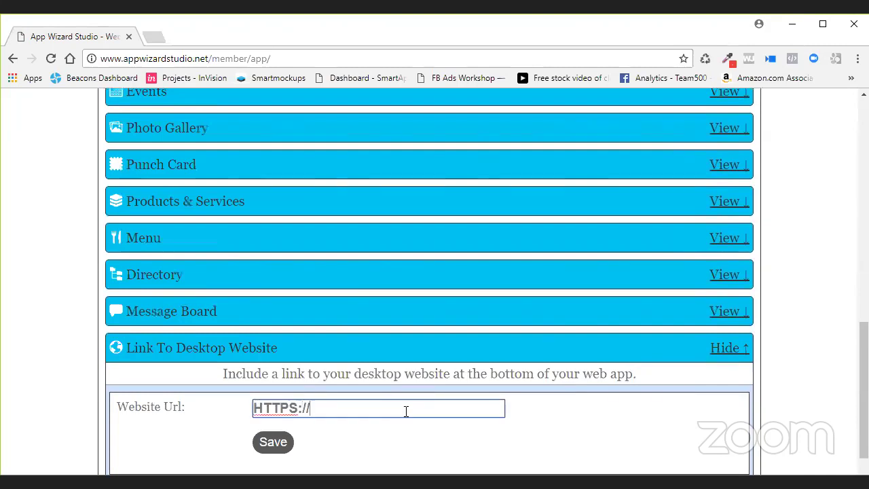
key(BackSpace)
key(BackSpace)
key(BackSpace)
key(BackSpace)
key(BackSpace)
key(BackSpace)
key(BackSpace)
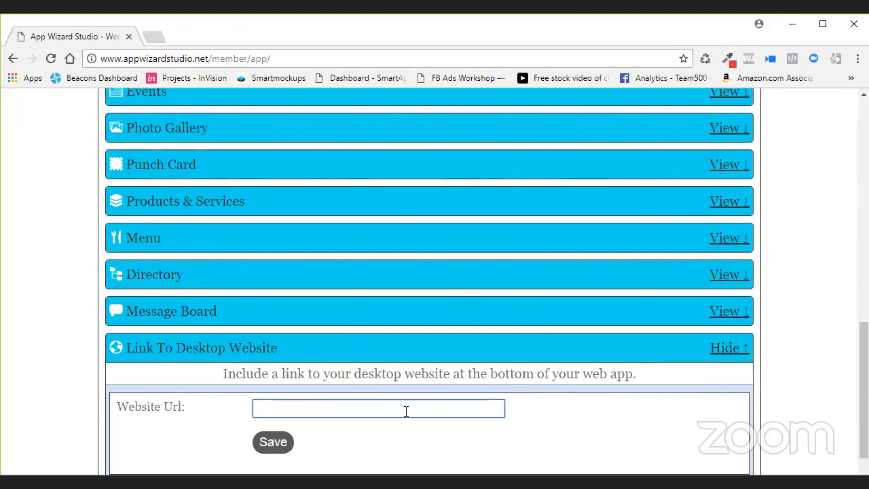
text(htt)
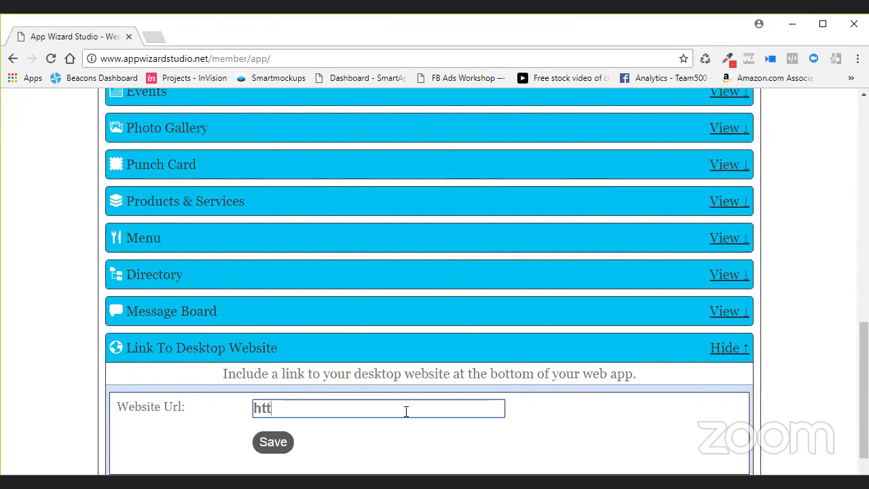
text(ps://appw)
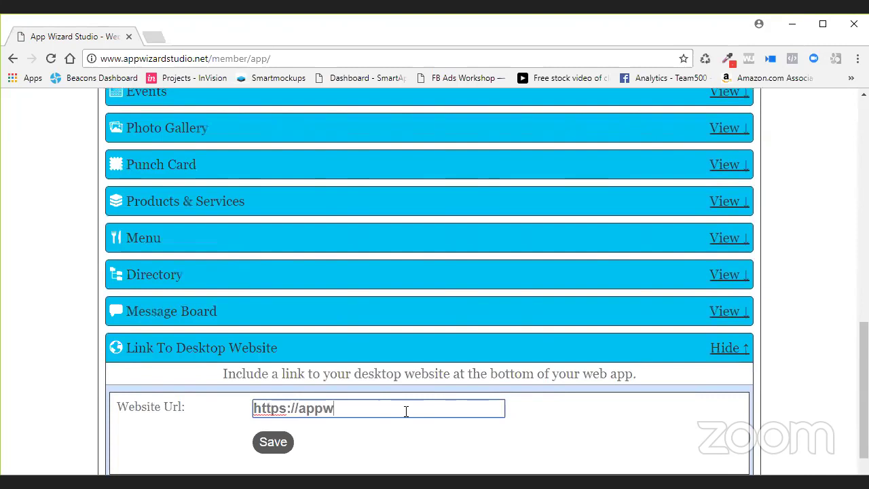
text(izard)
text(stu)
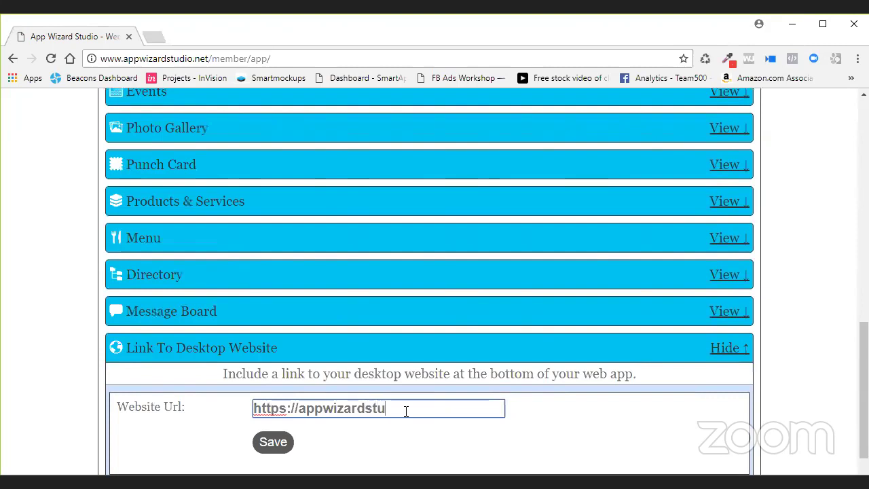
text(dio.com)
click(289, 442)
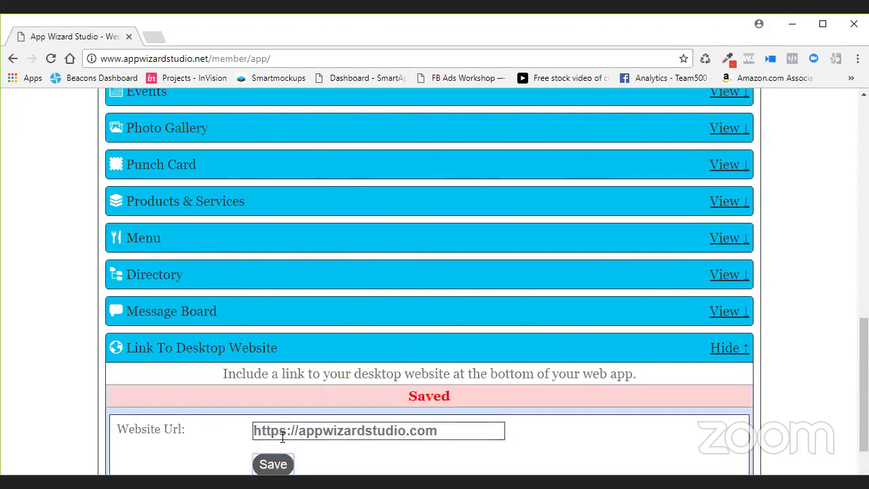
Open the Styles & Colors section in the web app's settings.
scroll(436, 370, up, 7)
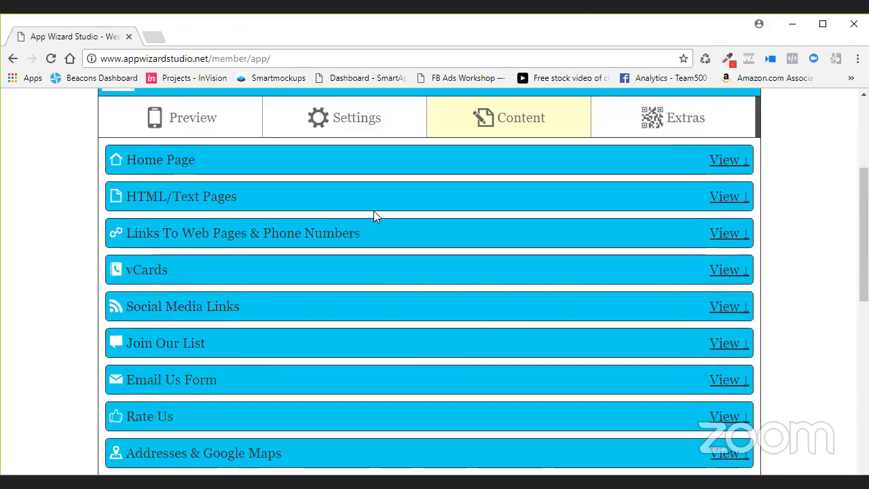
scroll(374, 216, up, 1)
click(373, 209)
scroll(388, 268, down, 5)
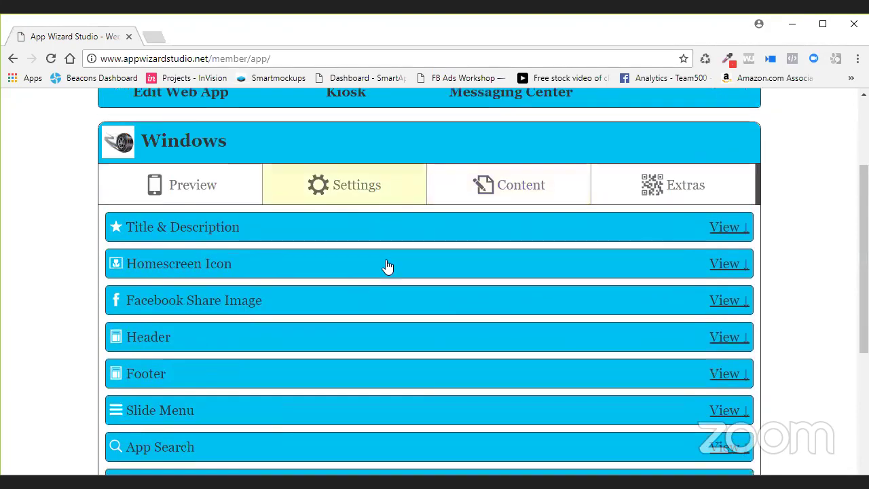
click(380, 248)
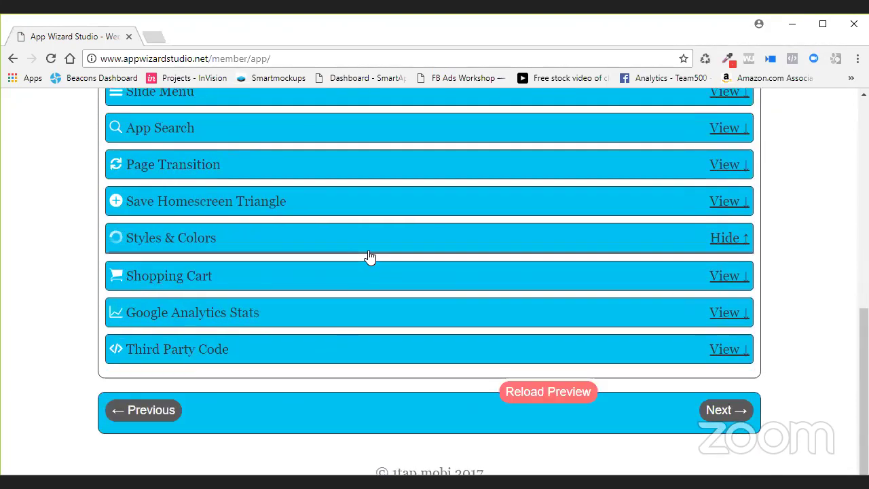
Reload the app preview with the Full Website Link style options open and show the desktop site link at the preview's end.
click(534, 398)
click(718, 298)
scroll(410, 339, down, 1)
scroll(770, 310, down, 4)
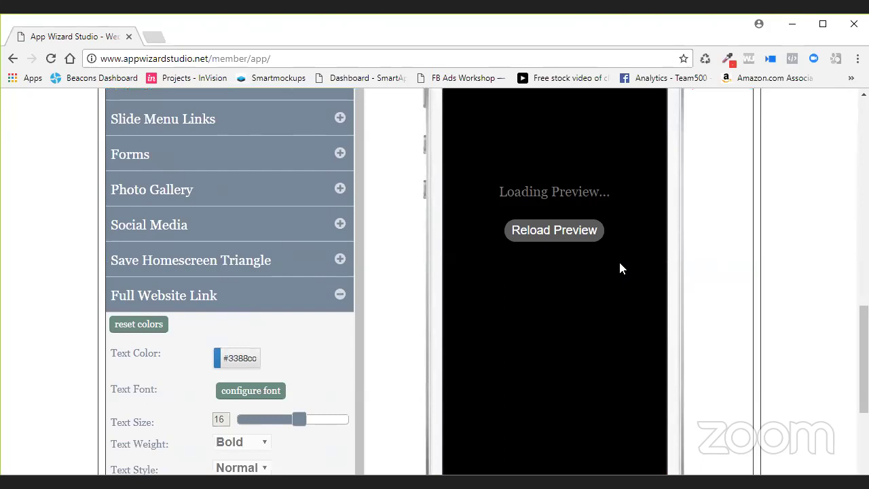
scroll(702, 210, down, 5)
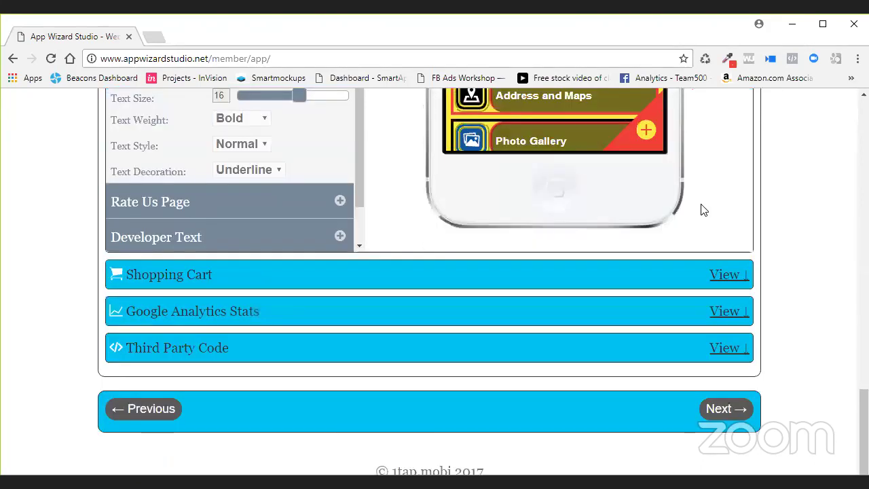
scroll(702, 215, up, 6)
scroll(699, 215, down, 1)
scroll(665, 330, down, 3)
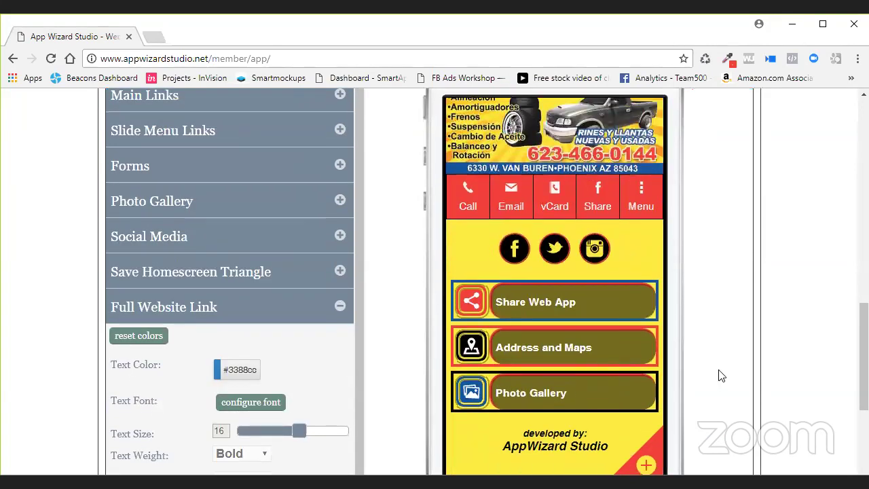
scroll(718, 374, down, 1)
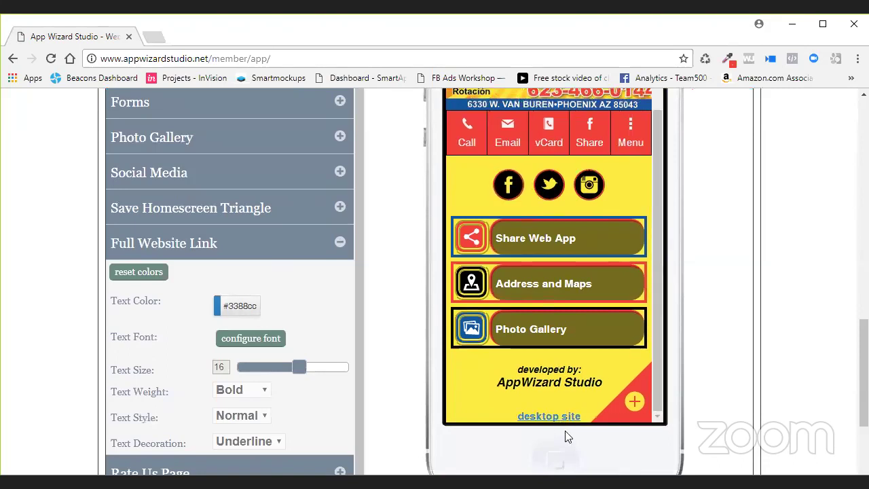
Try black, dark blue #12569d, white and light grey #dddddd as the full website link's text color.
click(234, 307)
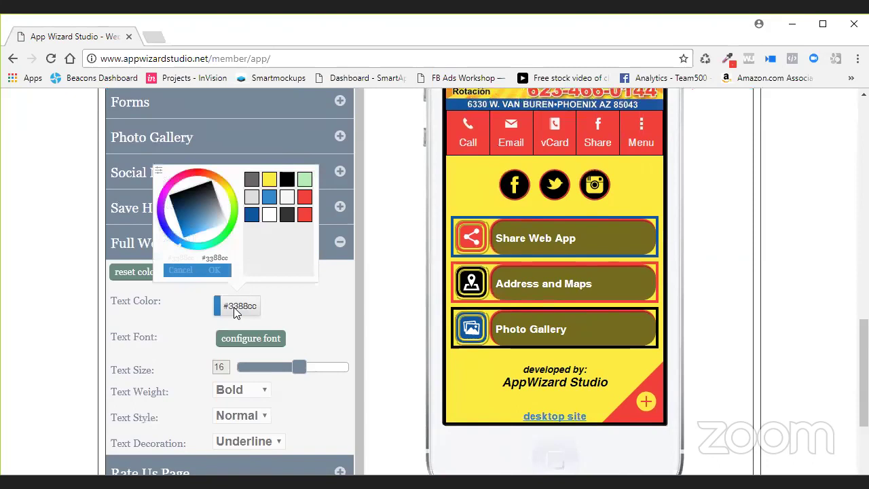
click(286, 179)
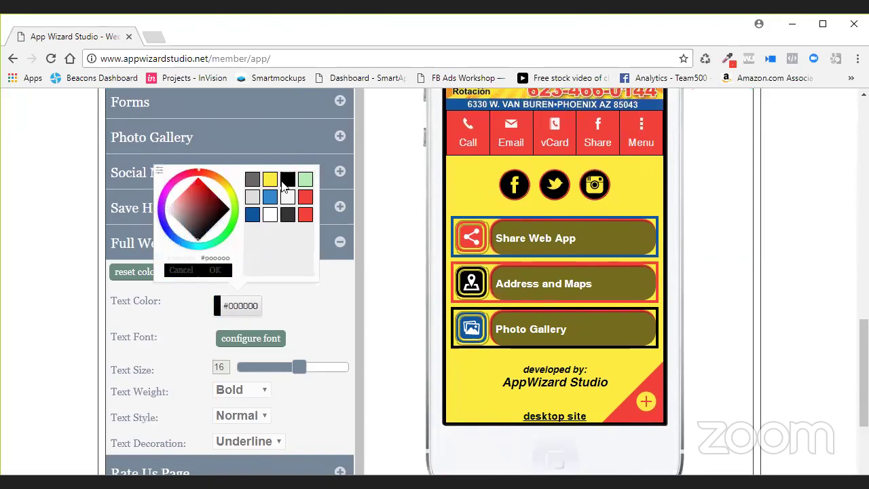
click(253, 215)
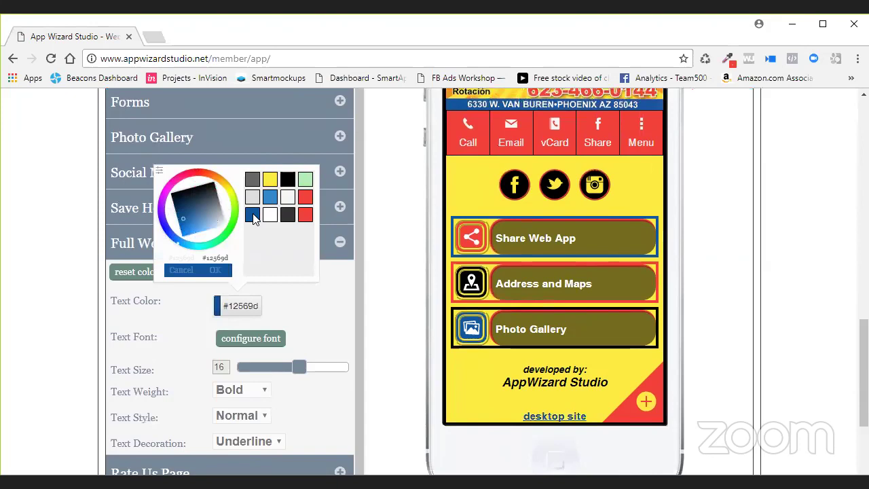
click(269, 218)
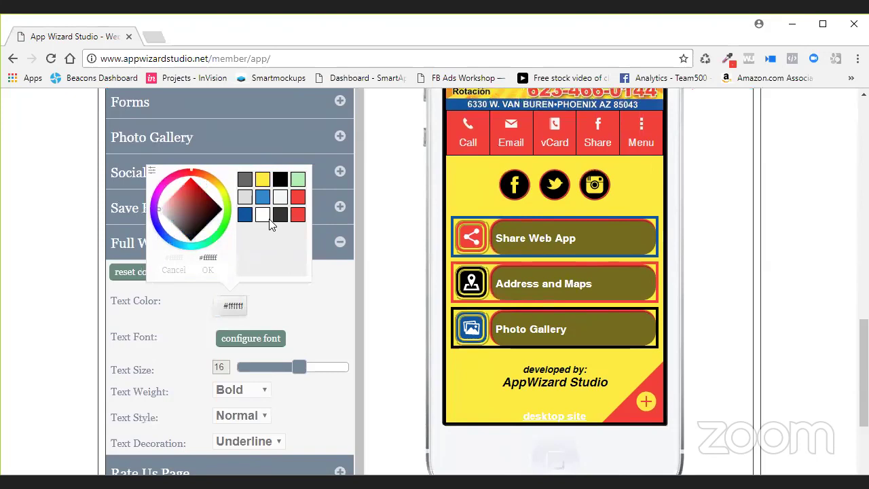
click(244, 196)
Set the full website link's text size to 25 and its text color to red #f14039.
click(303, 367)
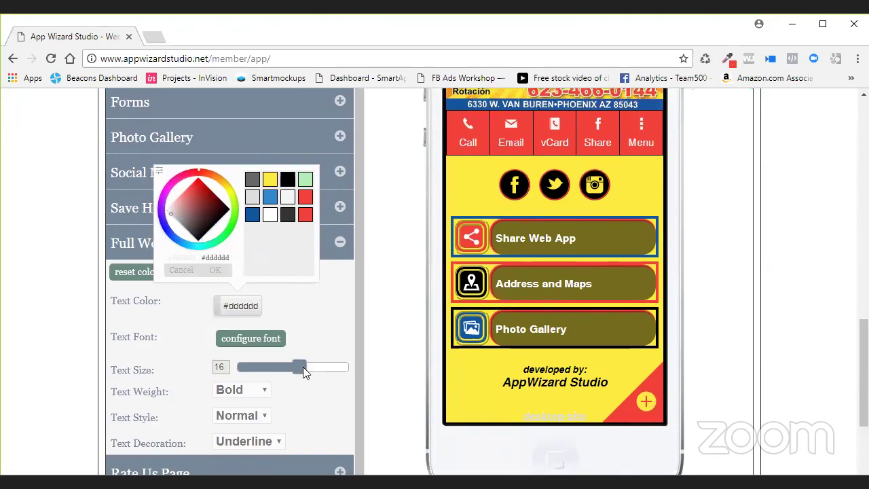
drag(355, 367, 362, 367)
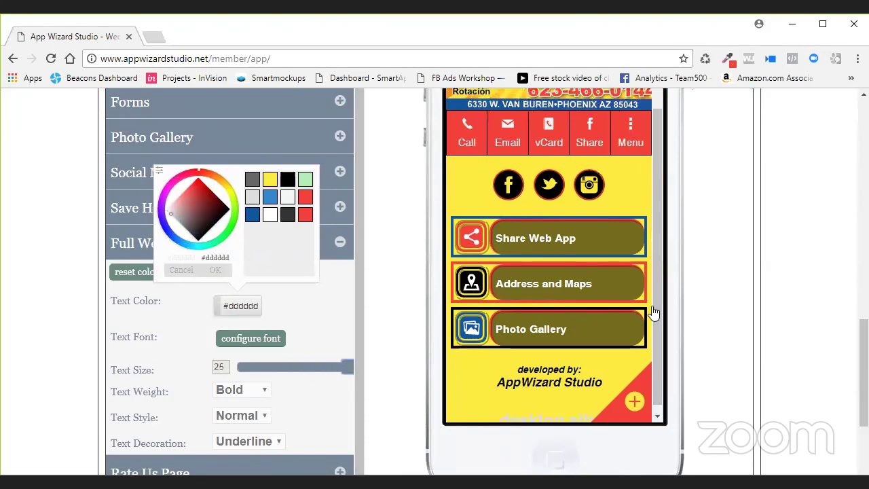
scroll(254, 279, down, 1)
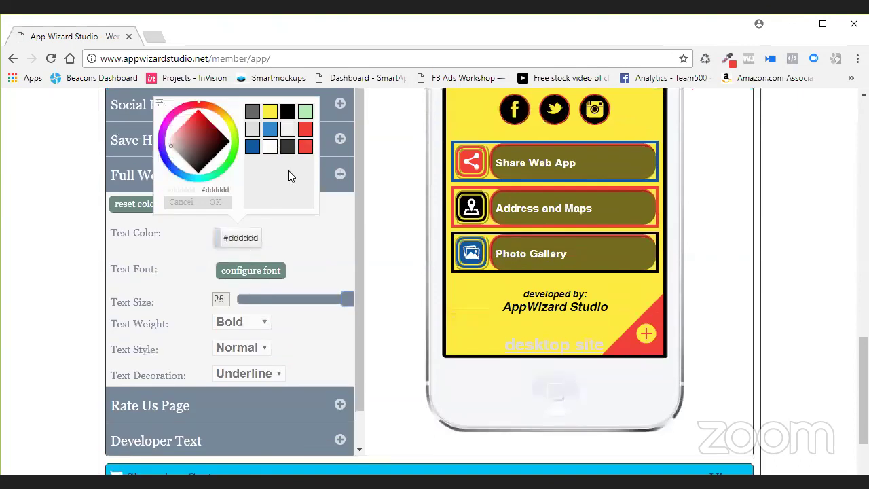
click(305, 147)
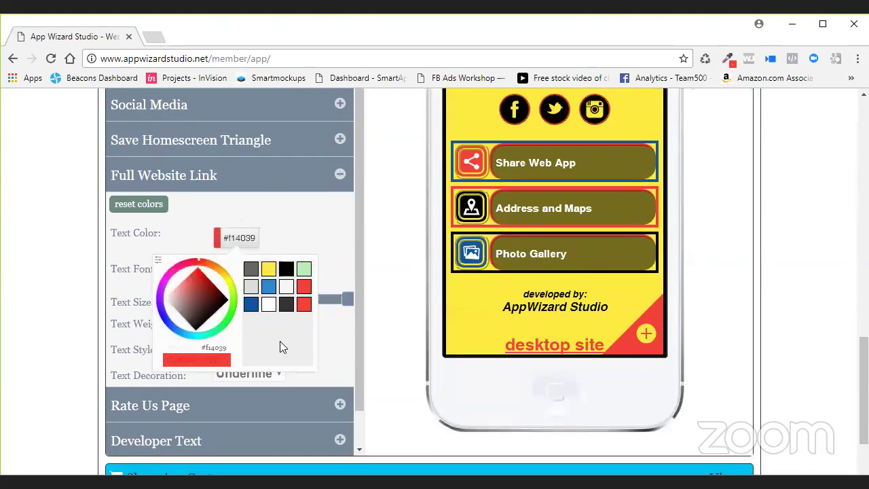
click(222, 363)
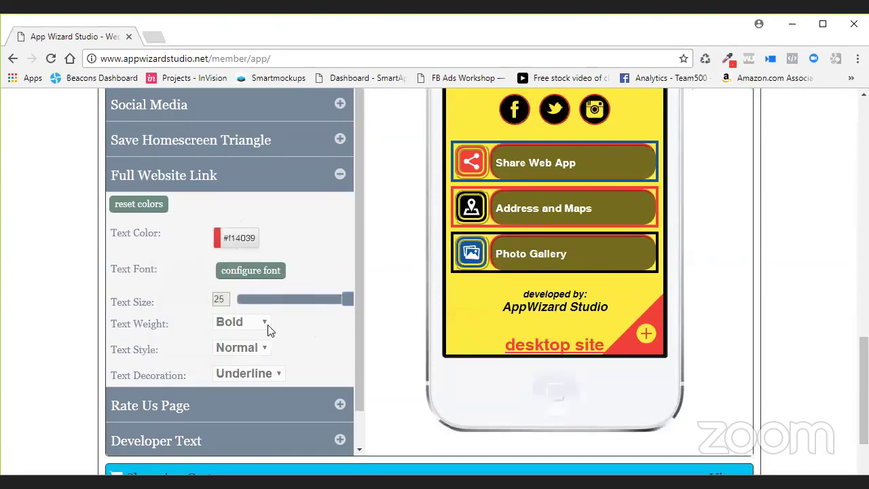
Set the full website link to underlined italics with a smaller text size, and save the styles.
click(258, 349)
click(244, 375)
click(261, 379)
click(255, 388)
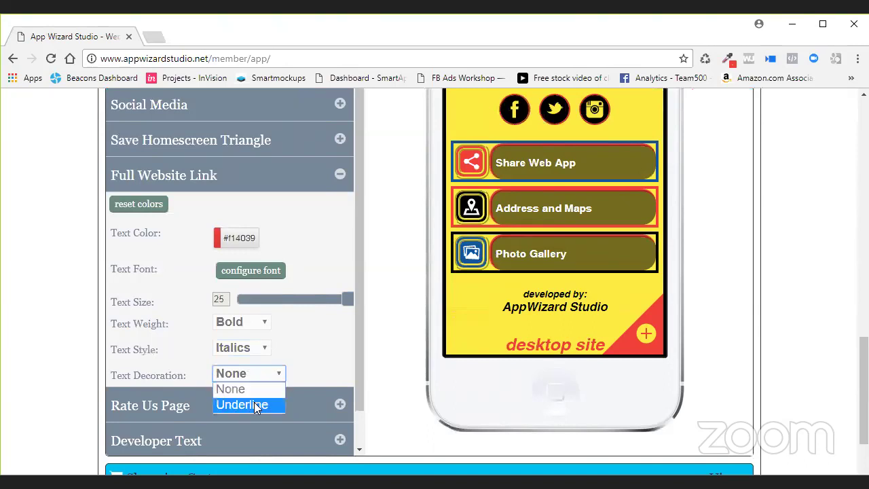
click(254, 402)
drag(343, 299, 323, 307)
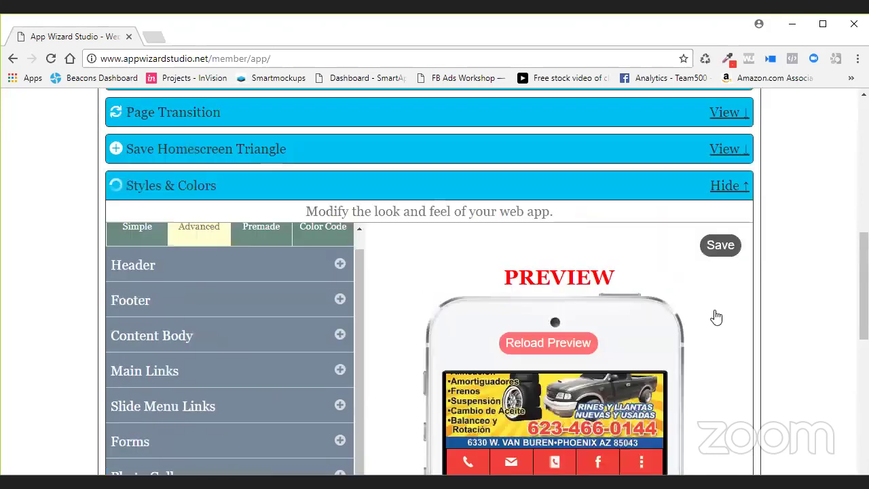
click(713, 247)
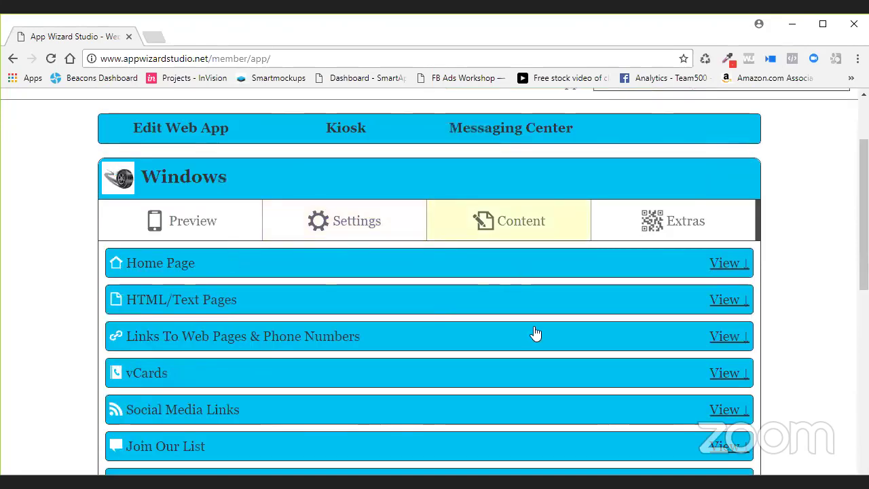
Clear the website URL in the Link To Desktop Website content section and save it.
scroll(533, 326, down, 7)
click(611, 383)
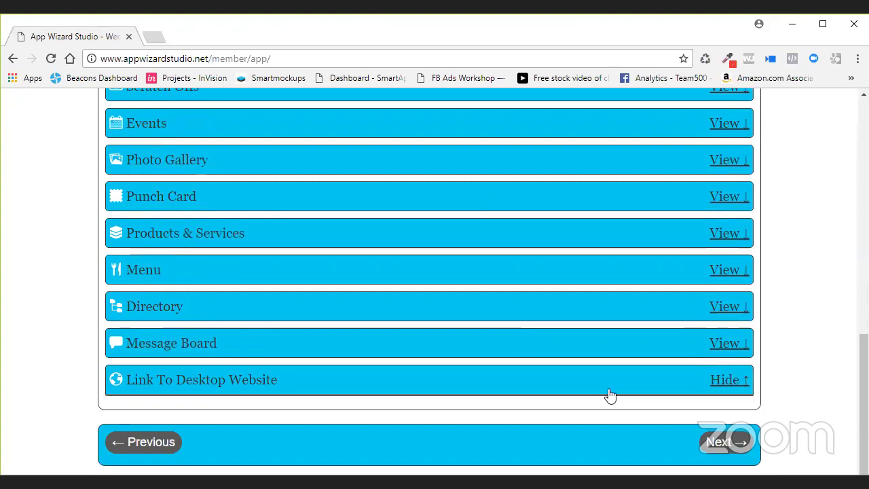
drag(438, 440, 409, 440)
key(ctrl+a)
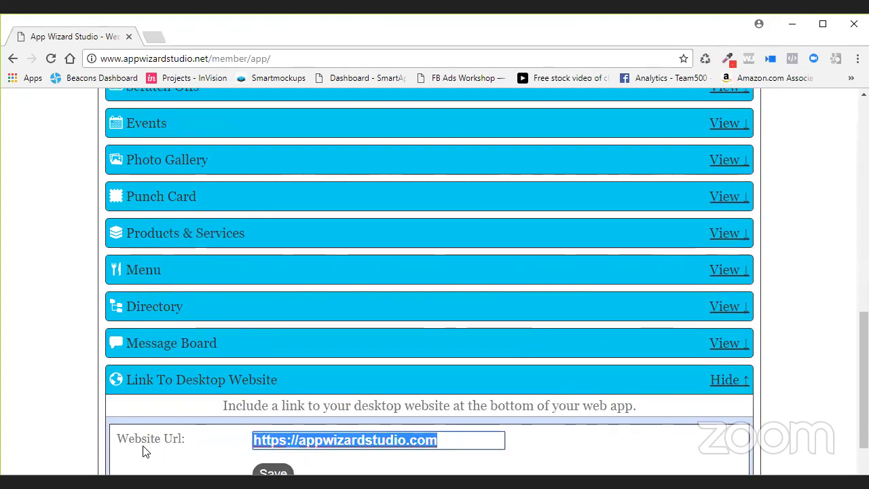
key(BackSpace)
scroll(287, 427, down, 1)
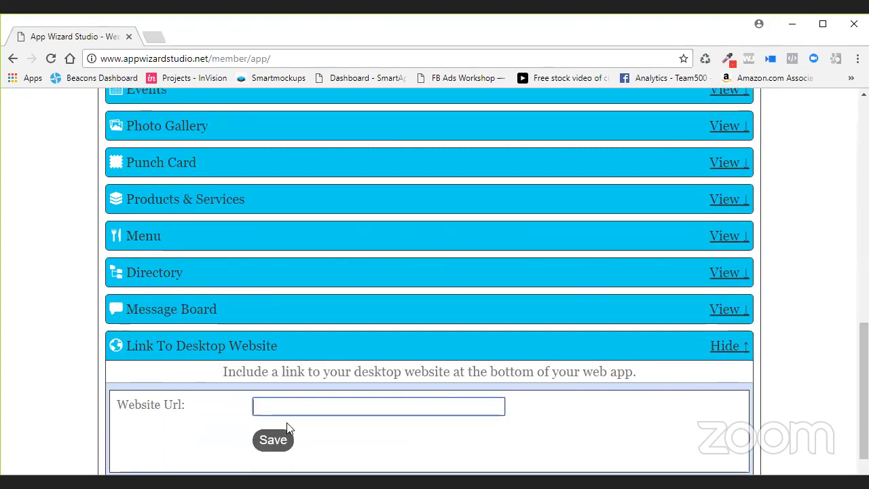
click(278, 412)
Open the Rate Us Page style options in the Styles & Colors settings.
scroll(405, 285, up, 1)
scroll(405, 286, up, 10)
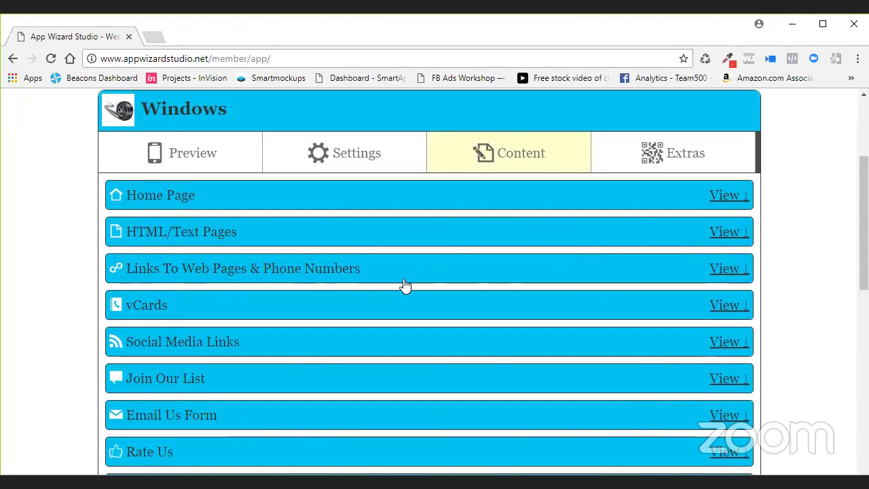
click(349, 159)
scroll(448, 307, down, 5)
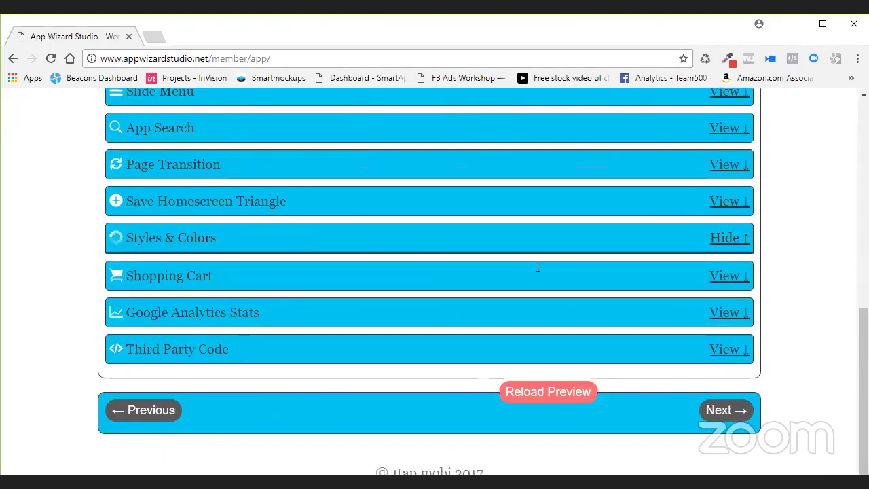
scroll(374, 300, down, 3)
scroll(366, 295, down, 2)
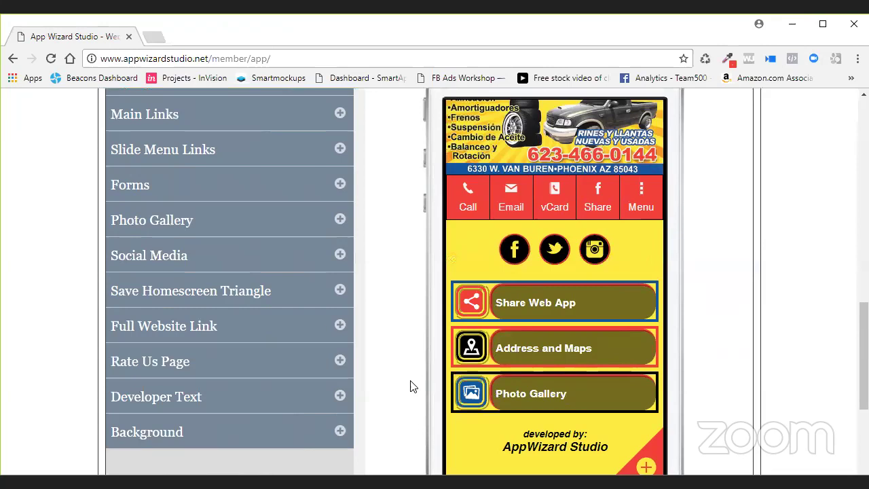
click(339, 359)
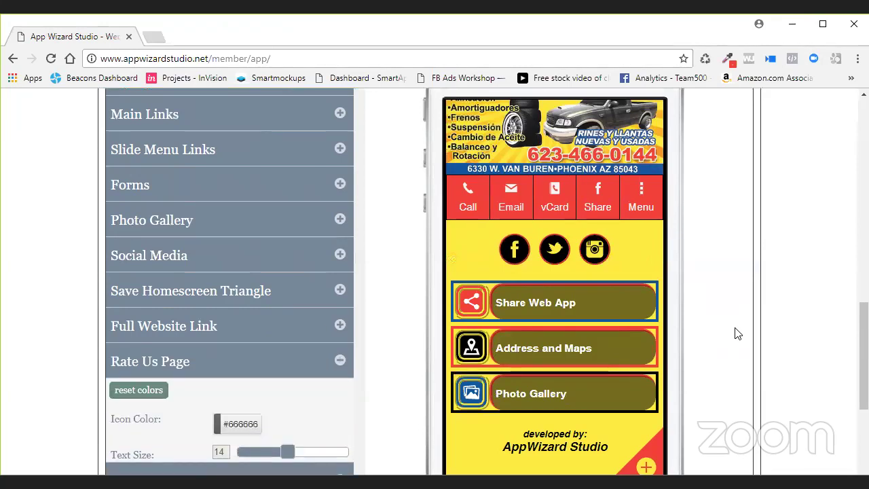
Open the Rate Us content section and review its page and rating options.
scroll(739, 330, up, 5)
scroll(599, 303, up, 10)
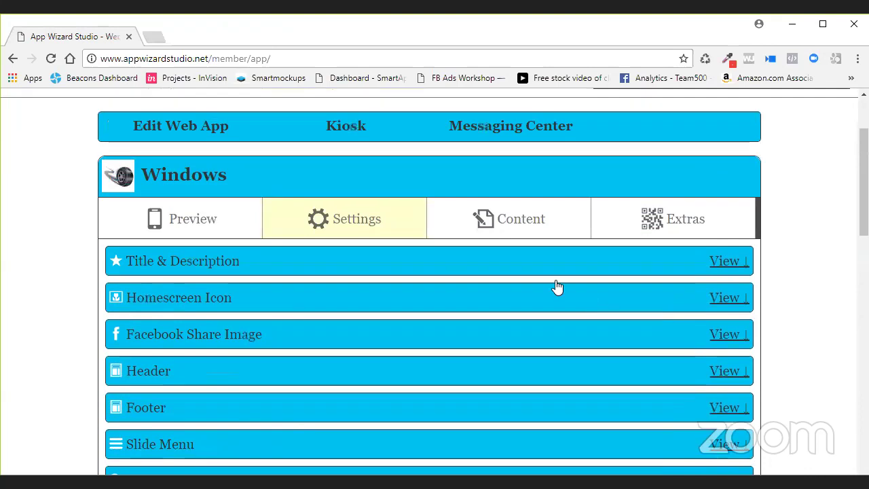
scroll(499, 341, down, 3)
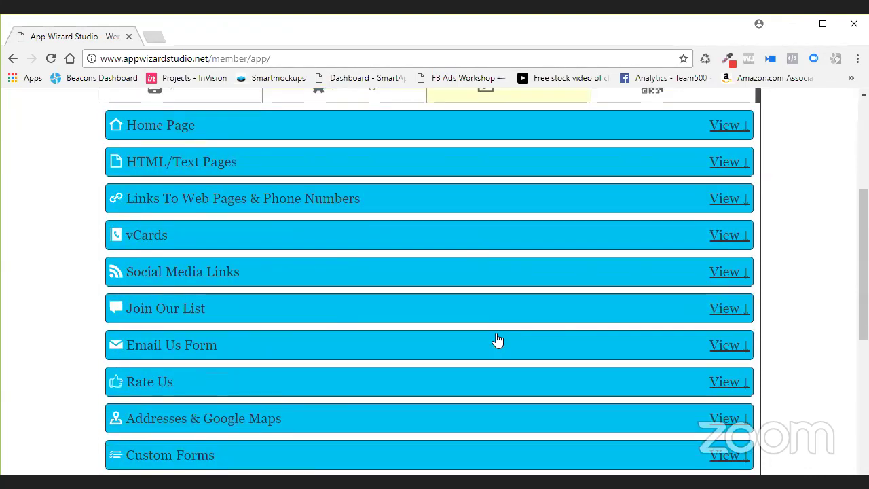
click(496, 341)
scroll(417, 337, down, 2)
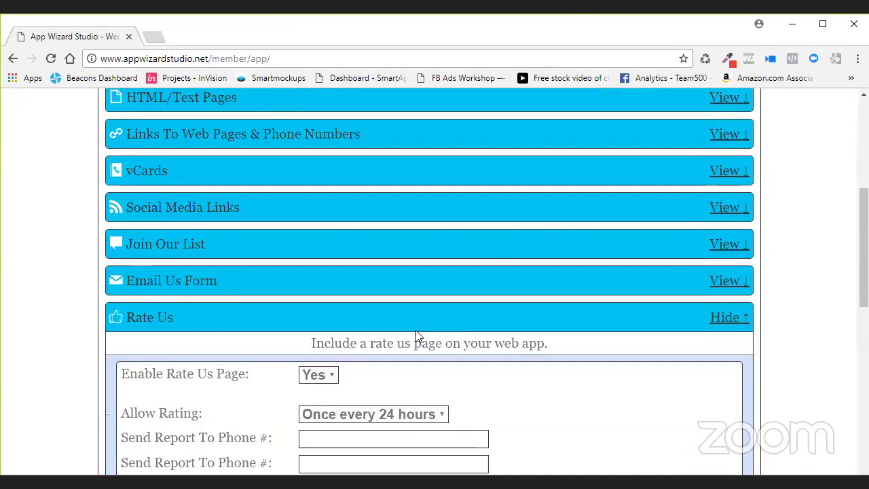
Expand the Links list in the Home Page content section.
scroll(649, 359, up, 6)
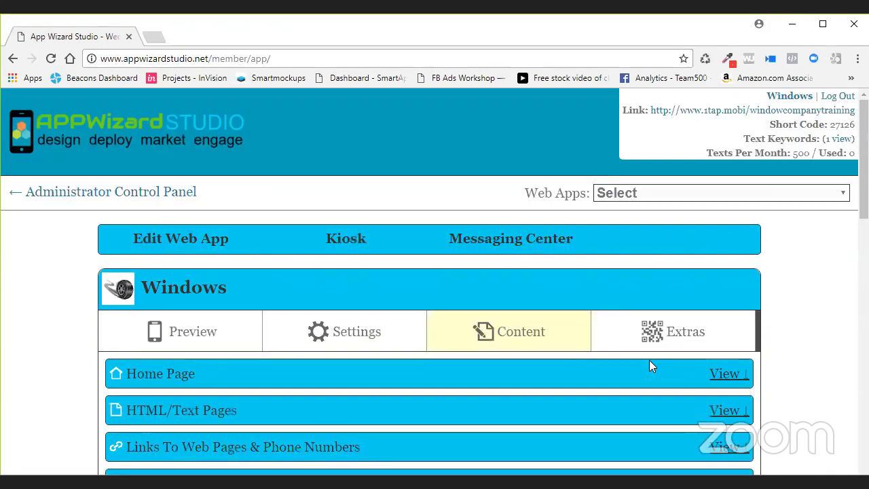
click(648, 361)
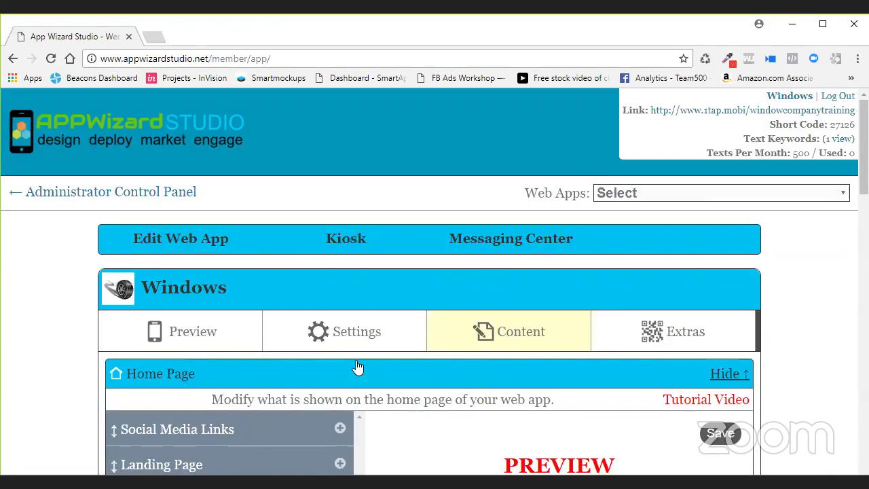
scroll(346, 369, down, 4)
click(339, 299)
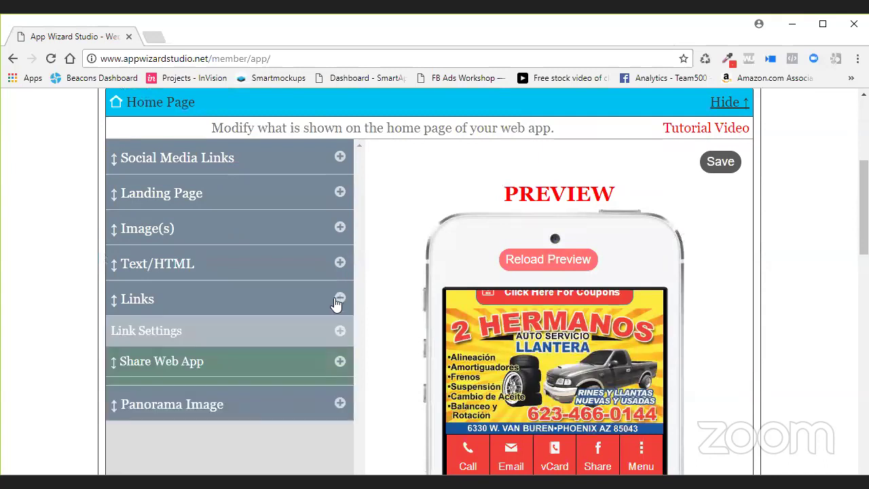
Set the Rate Us link in the Home Page Links list to show, and save the home page content.
scroll(295, 319, down, 3)
scroll(295, 319, down, 1)
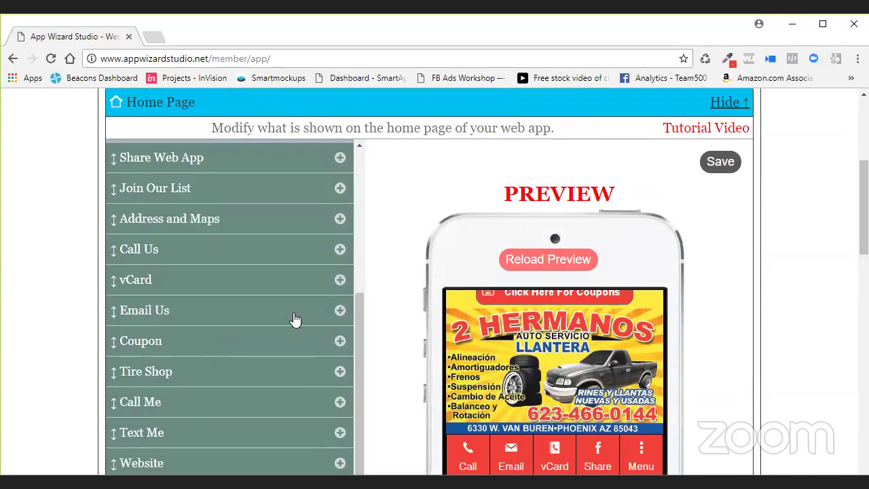
scroll(294, 319, down, 3)
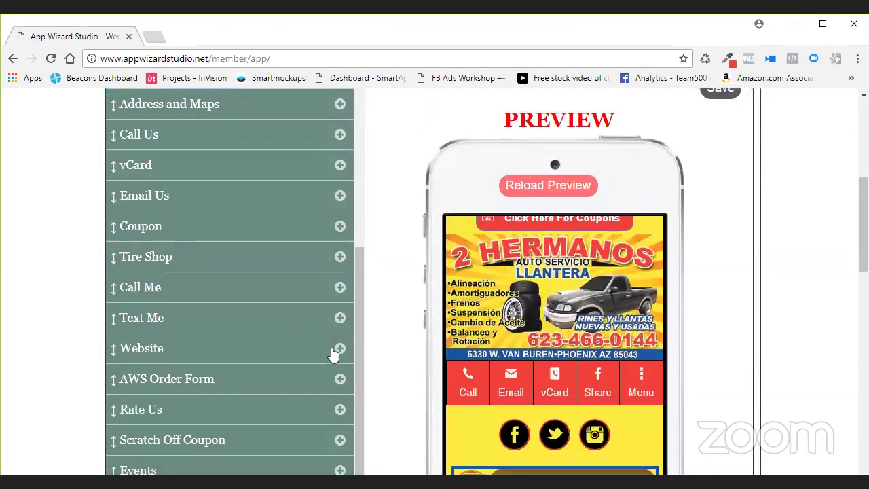
scroll(333, 355, down, 2)
click(333, 354)
click(231, 377)
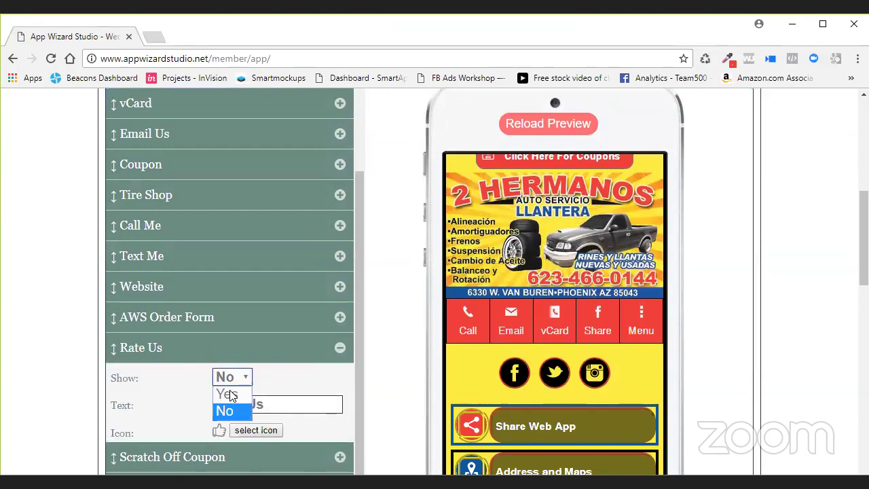
click(228, 394)
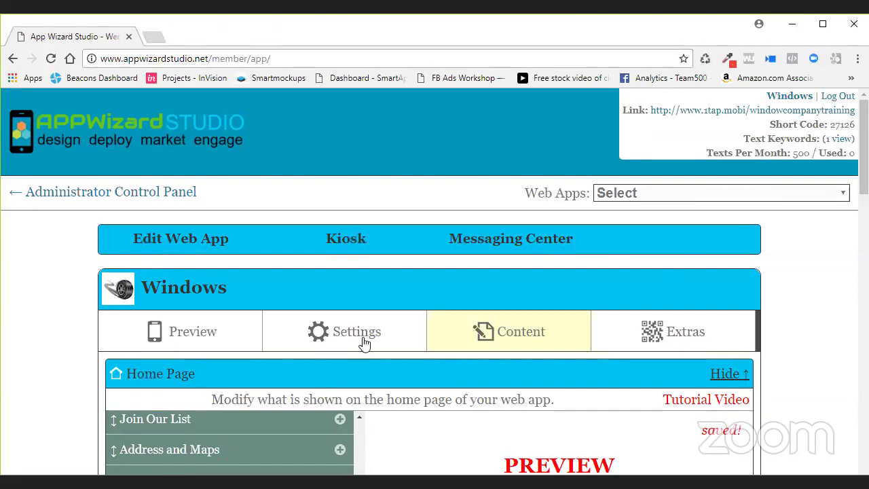
Open the Styles & Colors section in the app's settings and reload the phone preview.
click(361, 340)
scroll(362, 340, down, 2)
scroll(396, 353, down, 5)
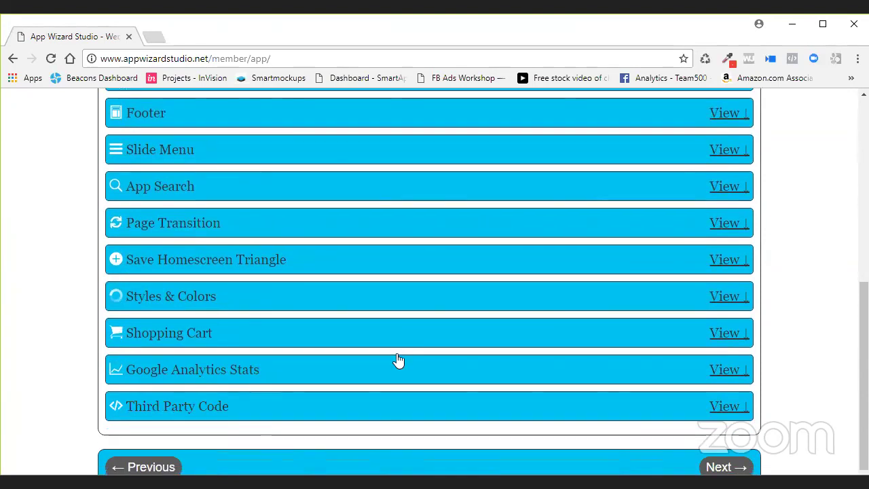
click(722, 297)
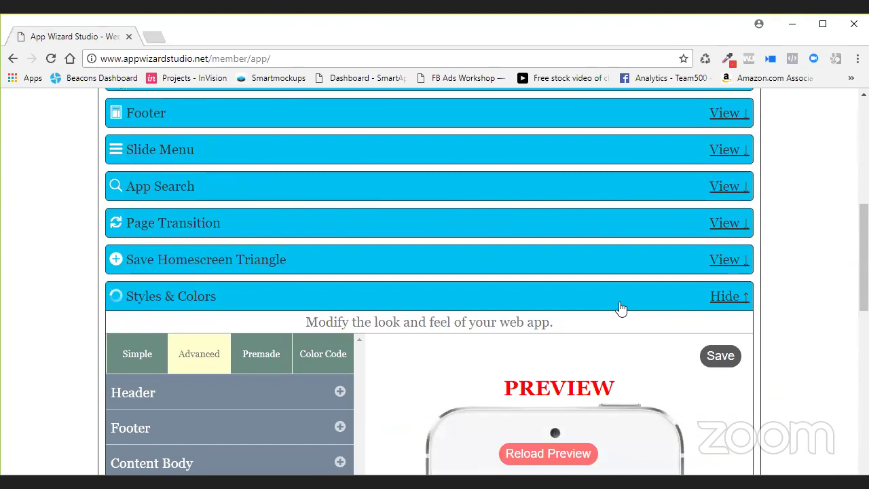
click(537, 461)
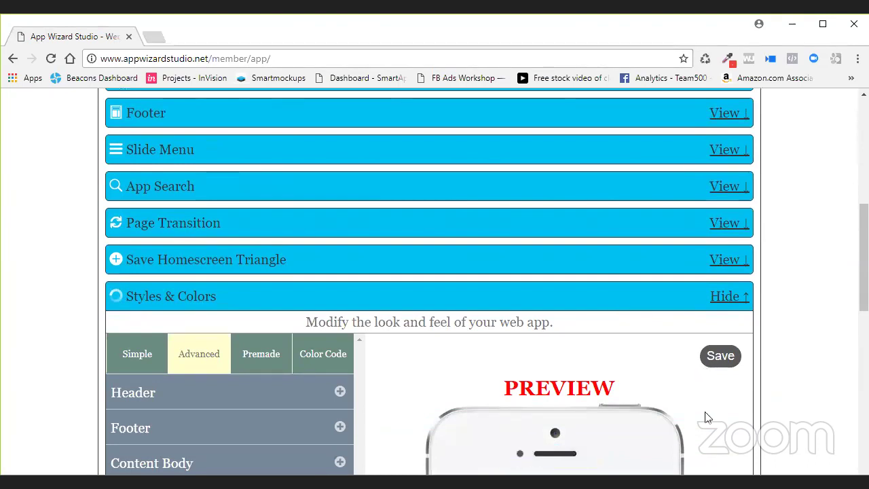
click(720, 356)
Open the Rate Us page from its home page link in the preview and view its rating icons.
scroll(398, 355, down, 3)
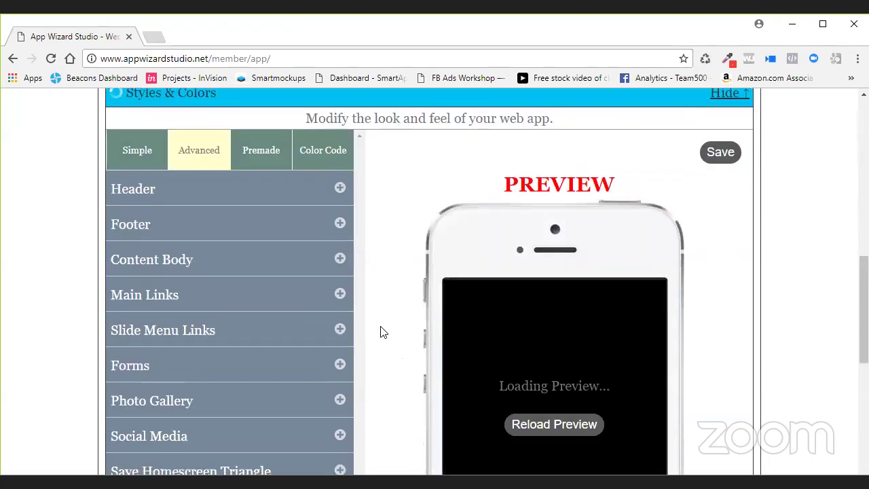
scroll(362, 347, down, 3)
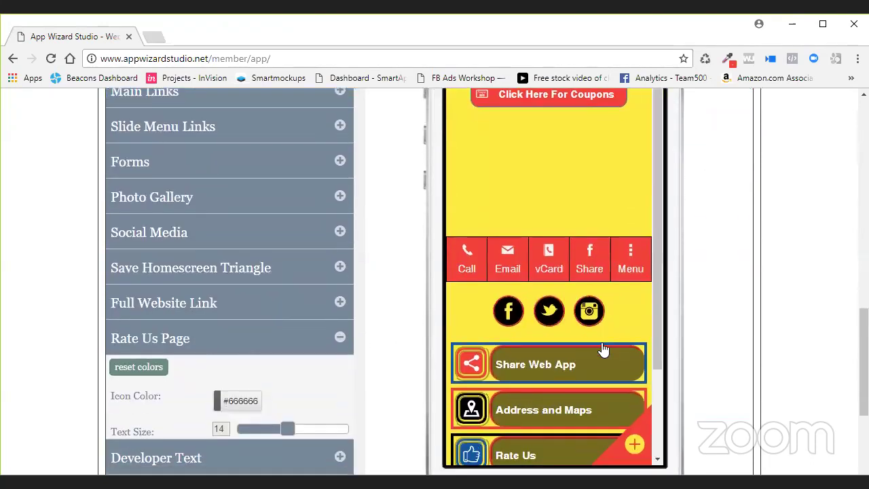
scroll(600, 348, down, 2)
scroll(601, 348, down, 2)
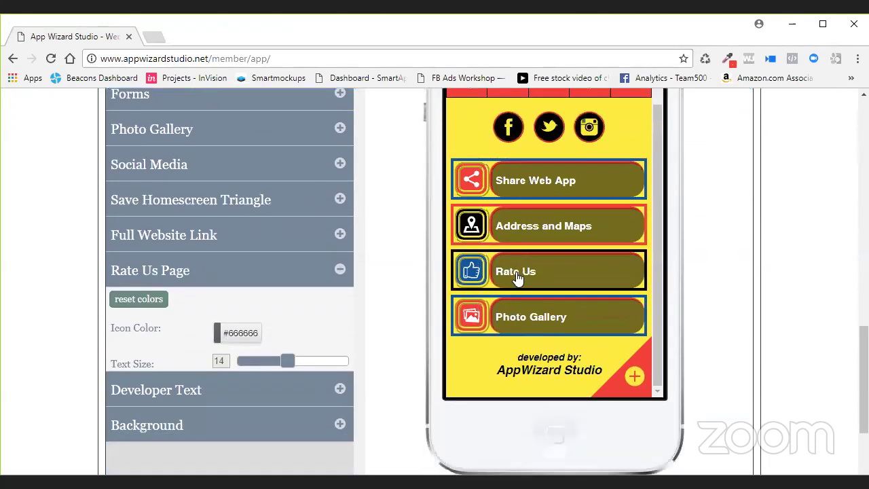
click(626, 289)
scroll(625, 287, up, 1)
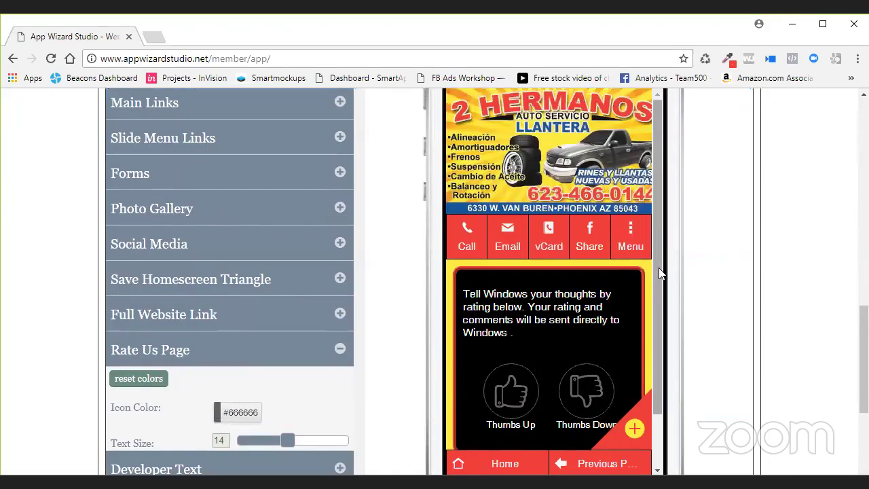
scroll(655, 318, down, 1)
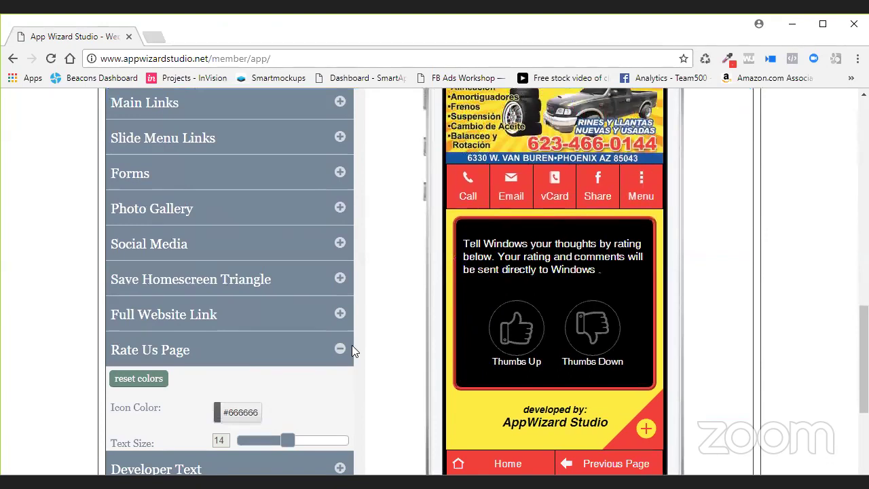
Try red #f04039 and yellow #fdeb40 for the Rate Us Page icon color and settle on white #ffffff.
scroll(343, 345, down, 1)
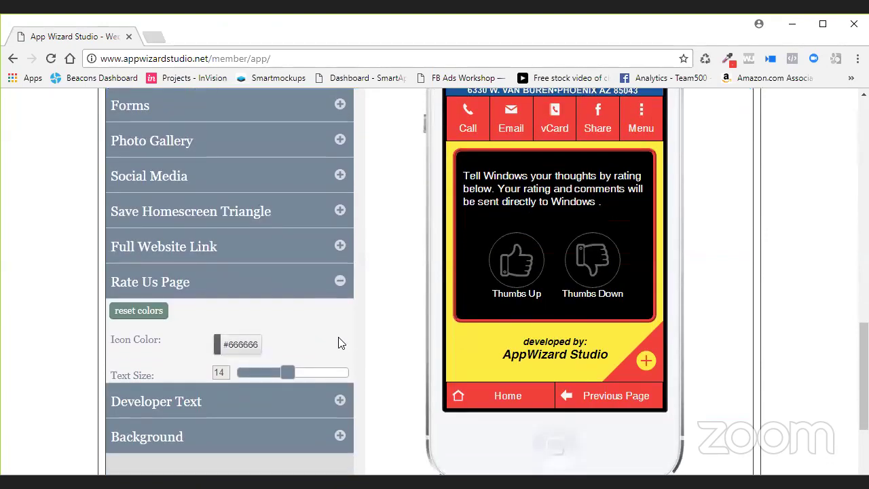
click(237, 351)
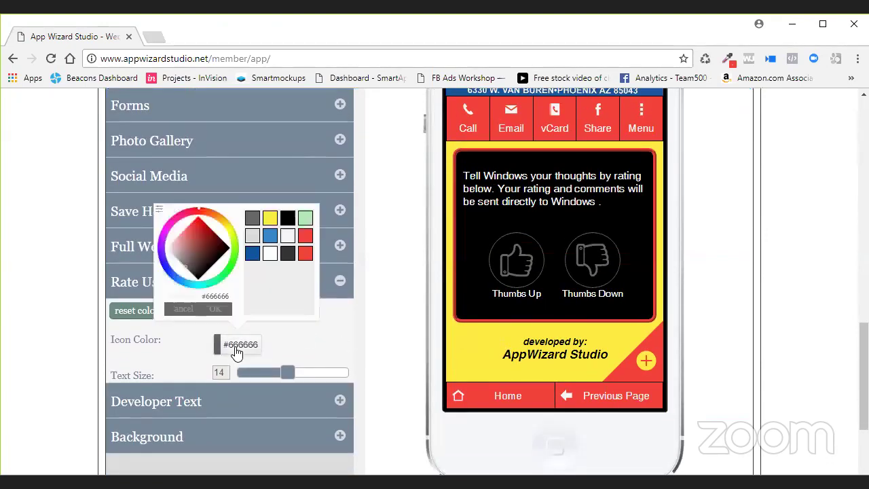
click(305, 252)
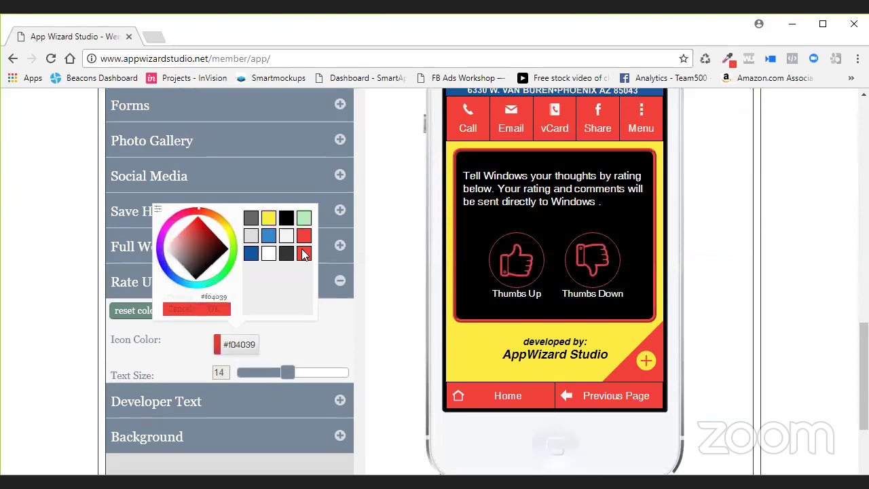
click(268, 218)
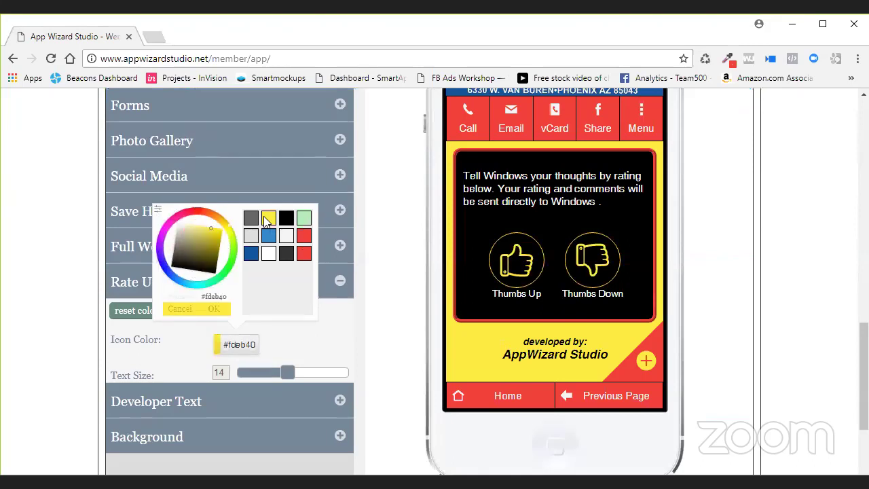
click(266, 255)
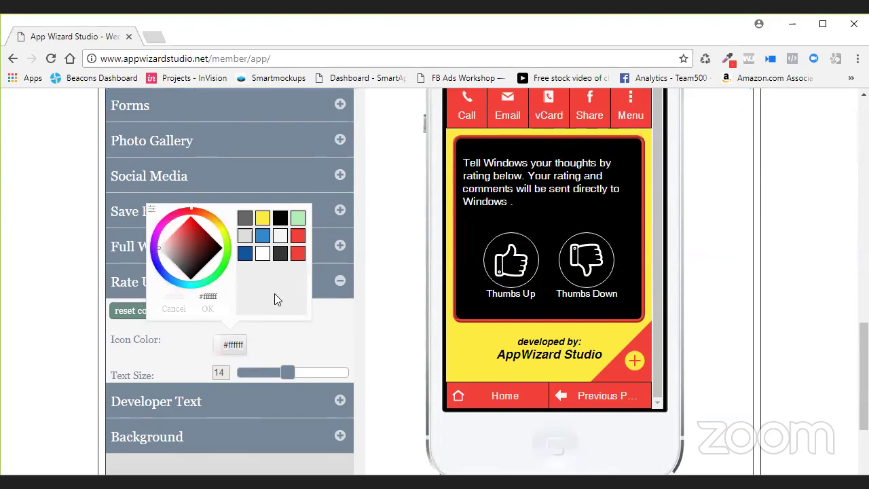
click(352, 307)
Set the Content Body text color to yellow #fdeb40.
scroll(352, 307, up, 2)
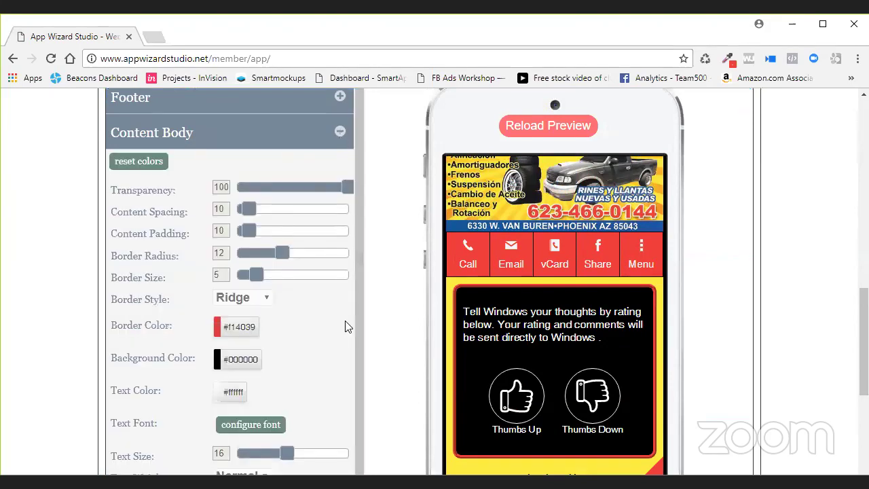
scroll(326, 320, down, 2)
scroll(448, 292, down, 1)
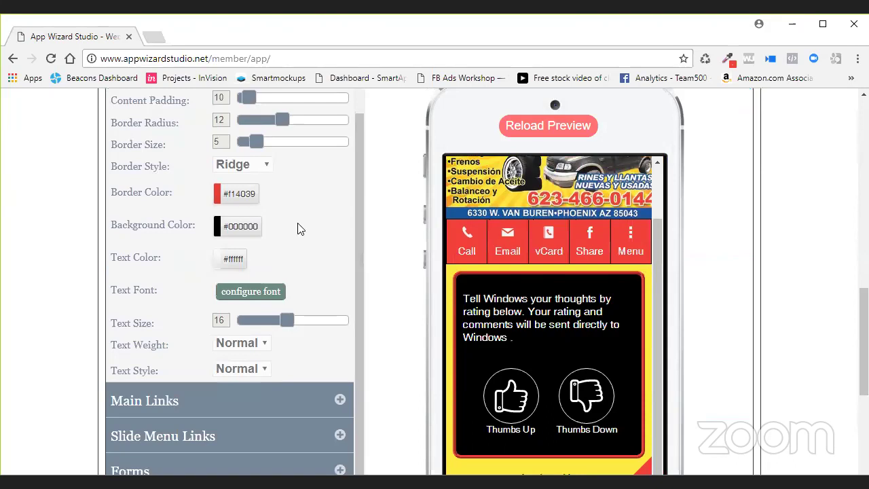
click(224, 265)
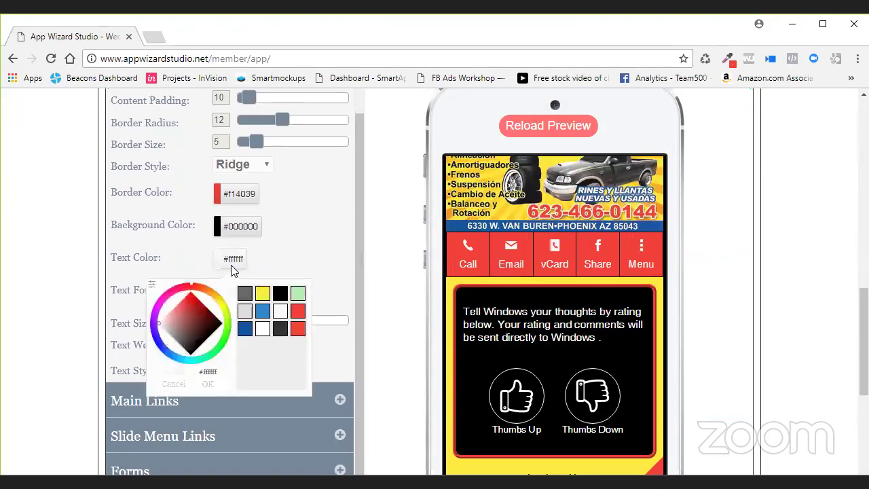
click(263, 295)
click(213, 384)
Try light green #b1f0b3 as the Content Body background color and restore black #000000.
click(237, 226)
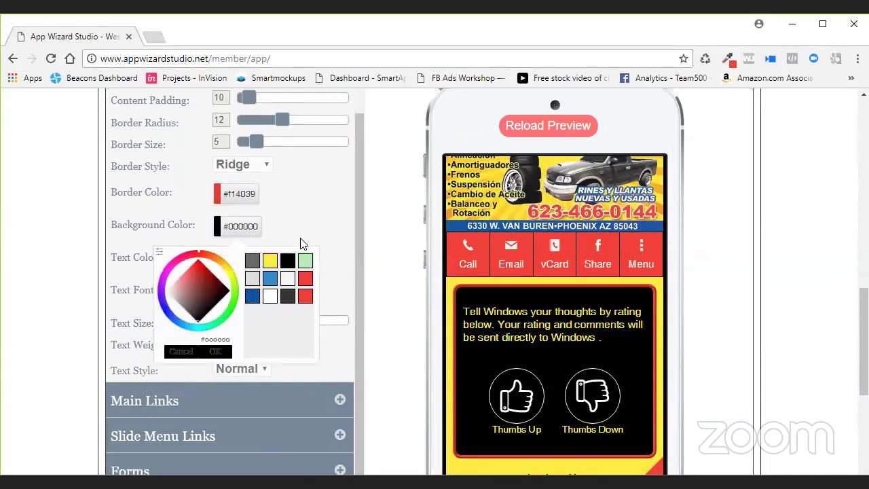
click(304, 262)
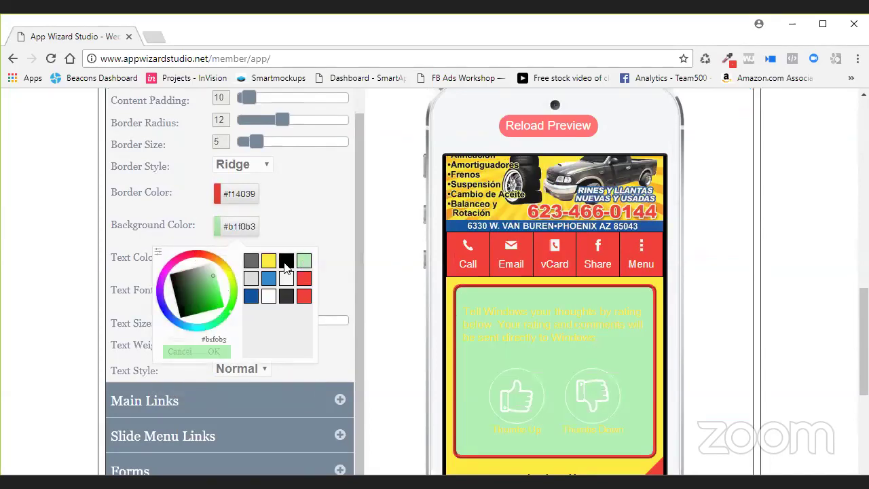
click(286, 261)
click(284, 362)
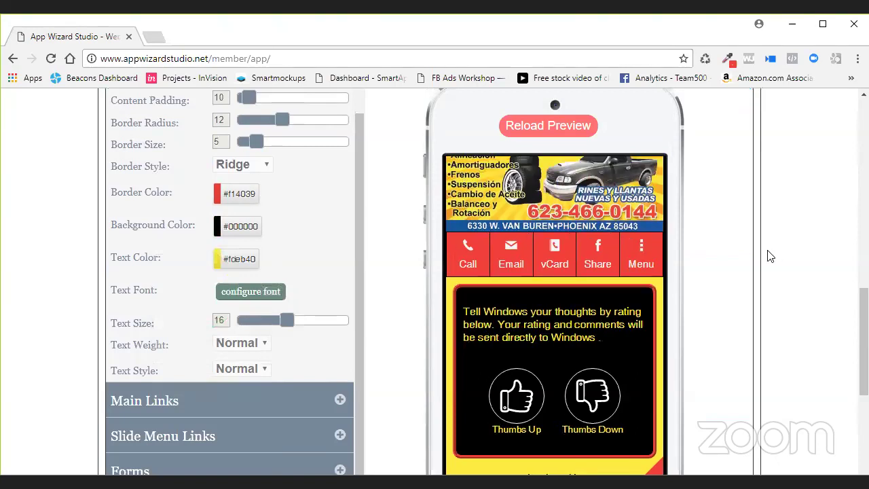
Save the Styles & Colors changes.
scroll(725, 258, up, 1)
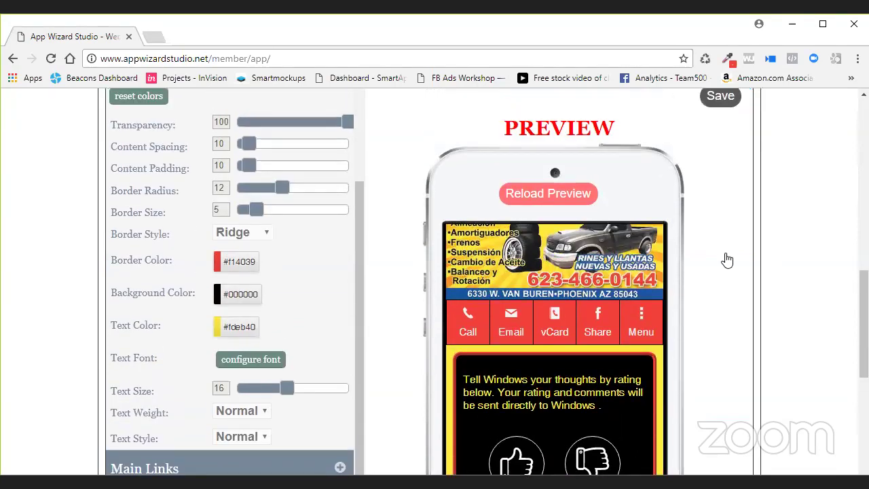
click(720, 97)
Try red #f14039 as the Rate Us Page icon color and restore white #ffffff.
scroll(362, 294, down, 1)
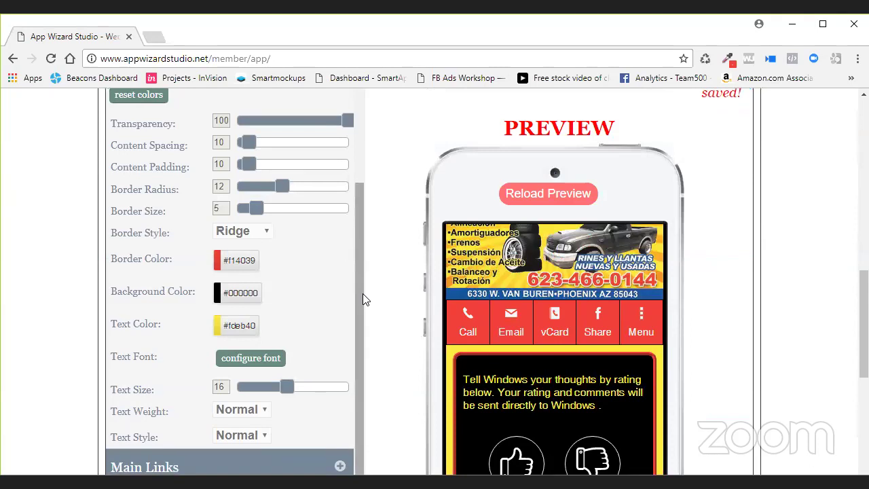
scroll(381, 317, down, 1)
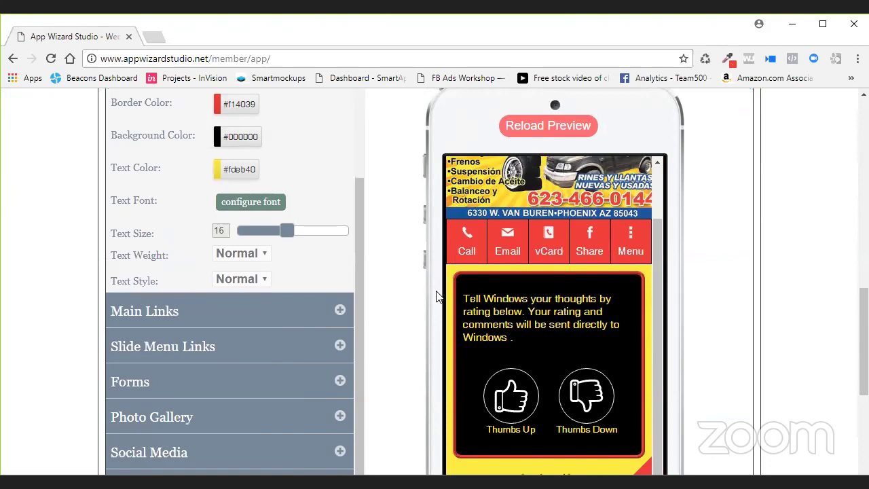
scroll(330, 339, down, 2)
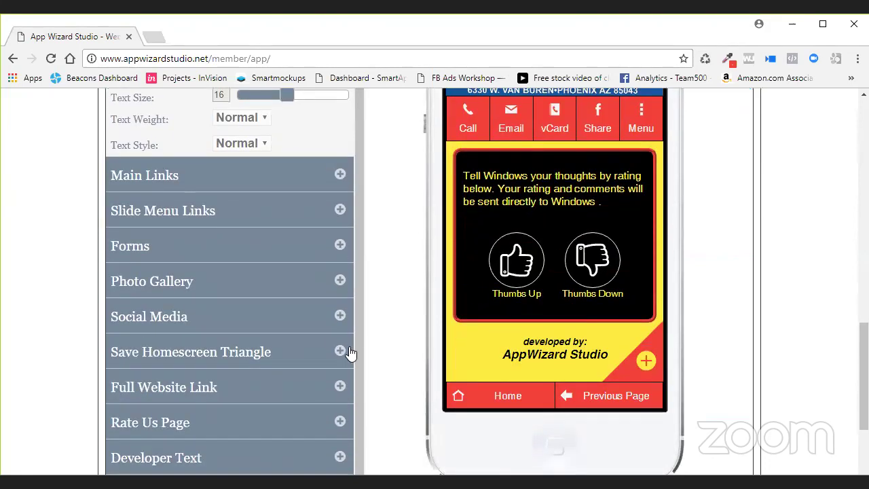
scroll(350, 353, down, 1)
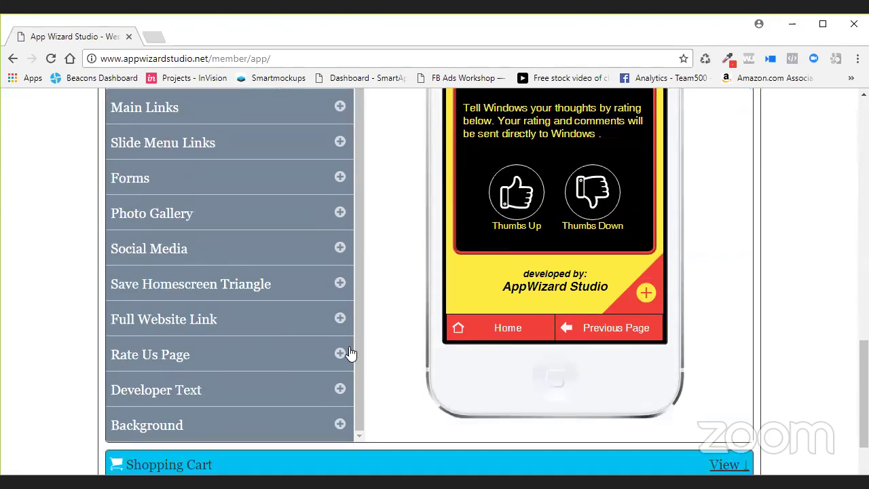
click(349, 347)
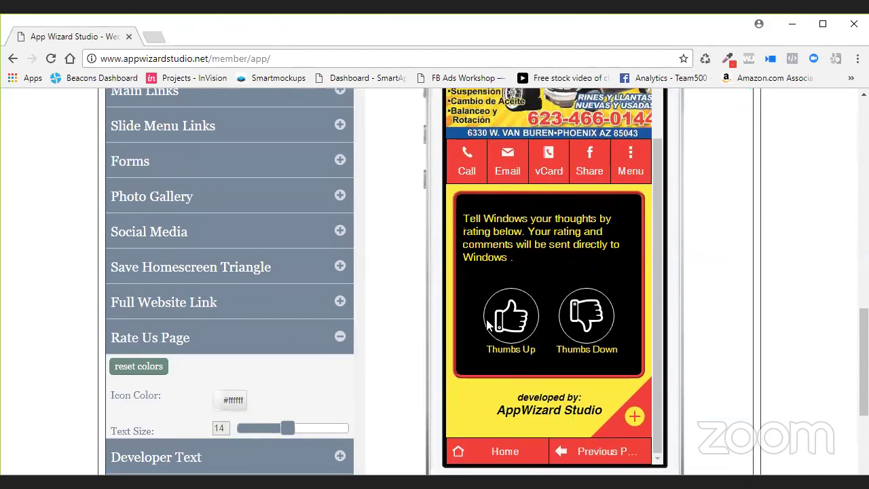
click(235, 403)
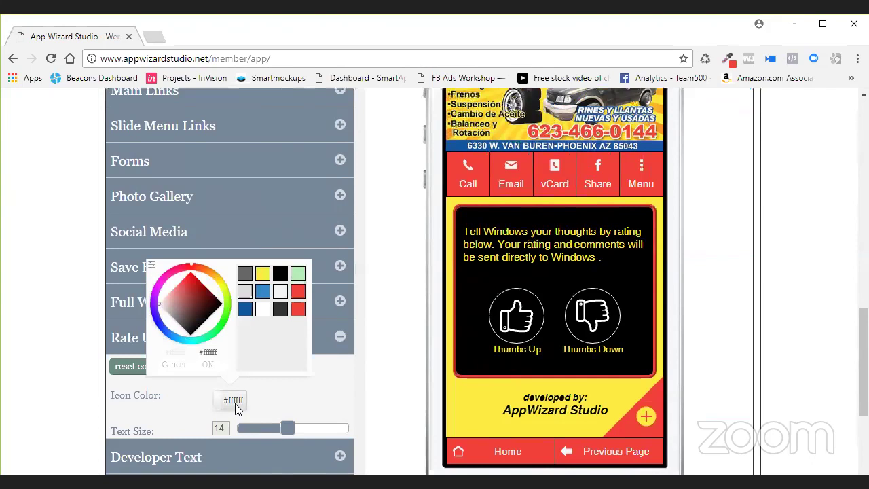
click(296, 293)
click(215, 366)
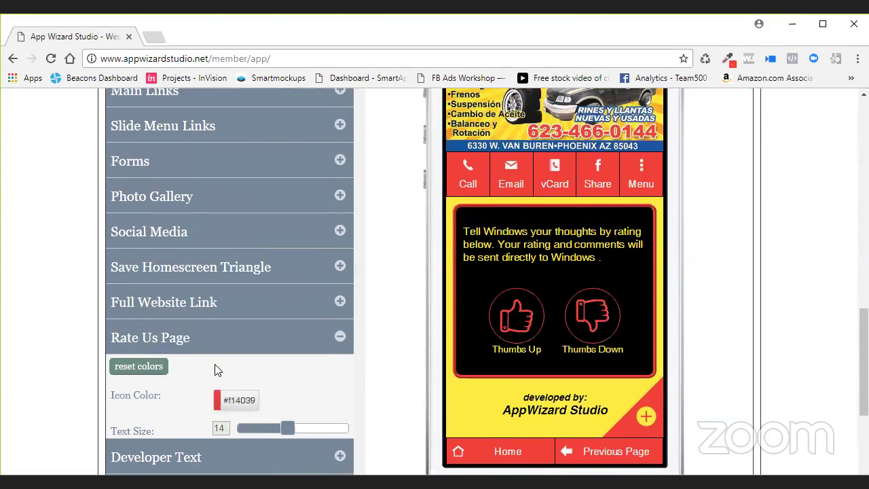
click(238, 400)
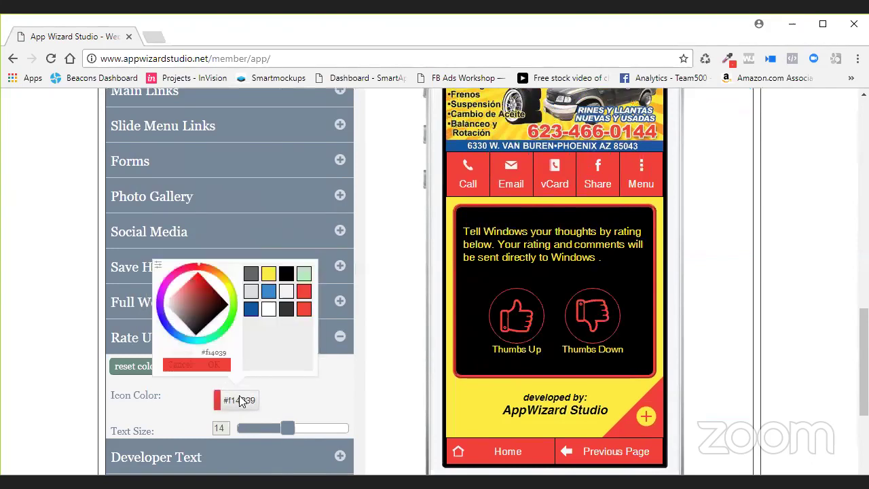
click(262, 309)
click(219, 368)
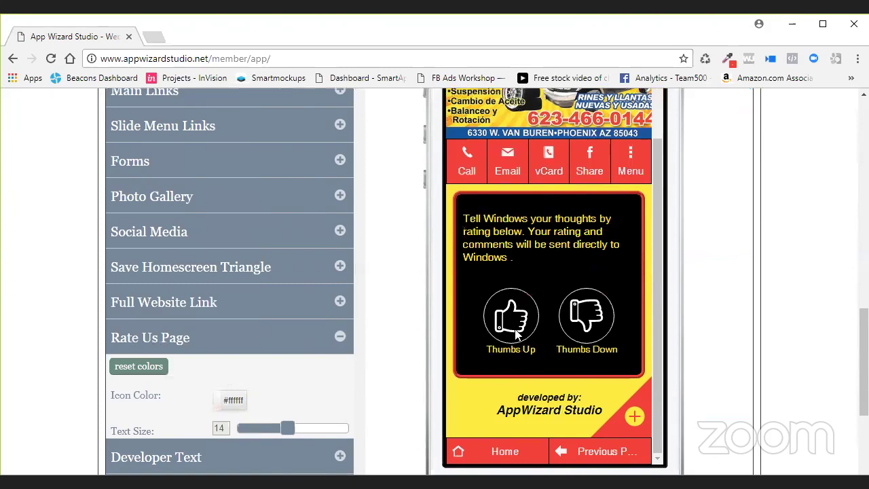
Open the Thumbs Down rating form in the preview and review its fields down to the submit option.
click(613, 325)
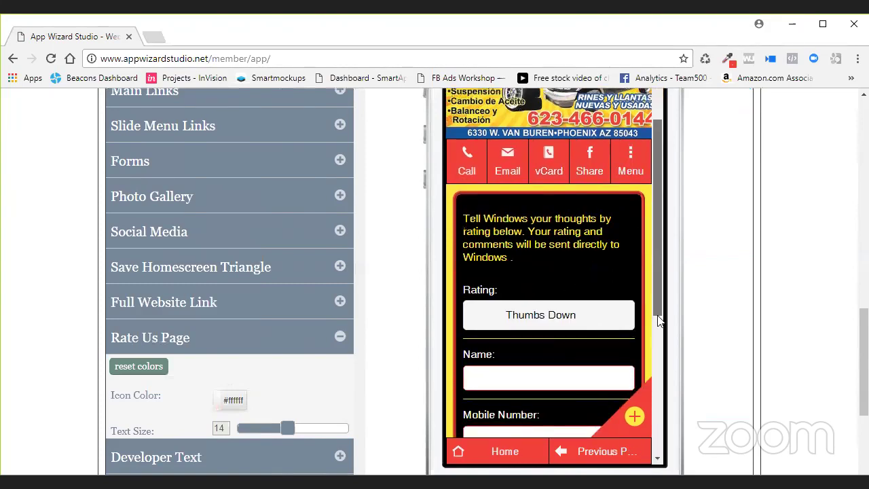
scroll(655, 332, down, 3)
scroll(651, 354, down, 2)
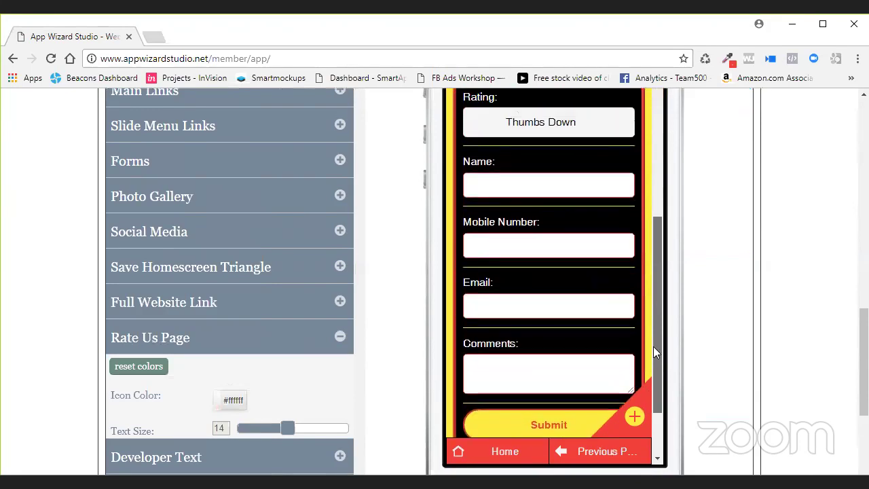
Check the Rating field's Thumbs Up and Thumbs Down options in the preview form.
scroll(650, 338, up, 2)
click(540, 206)
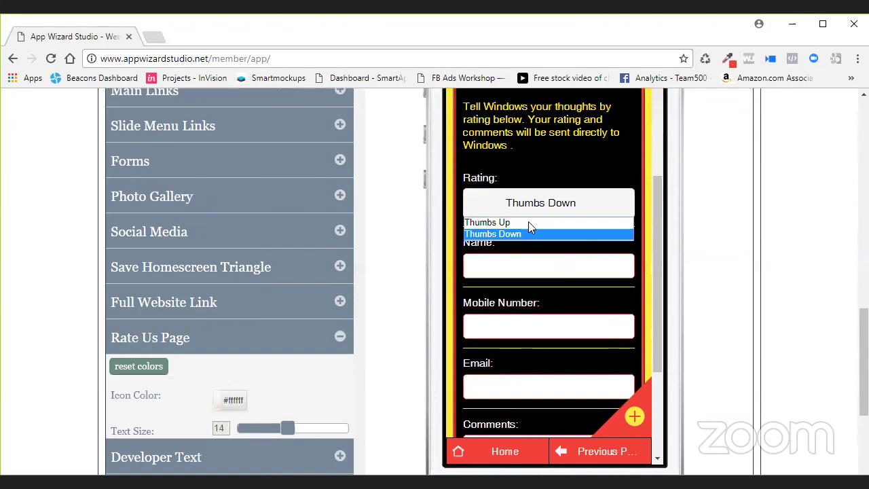
click(572, 222)
click(555, 212)
click(527, 234)
scroll(384, 232, up, 1)
scroll(384, 232, up, 1)
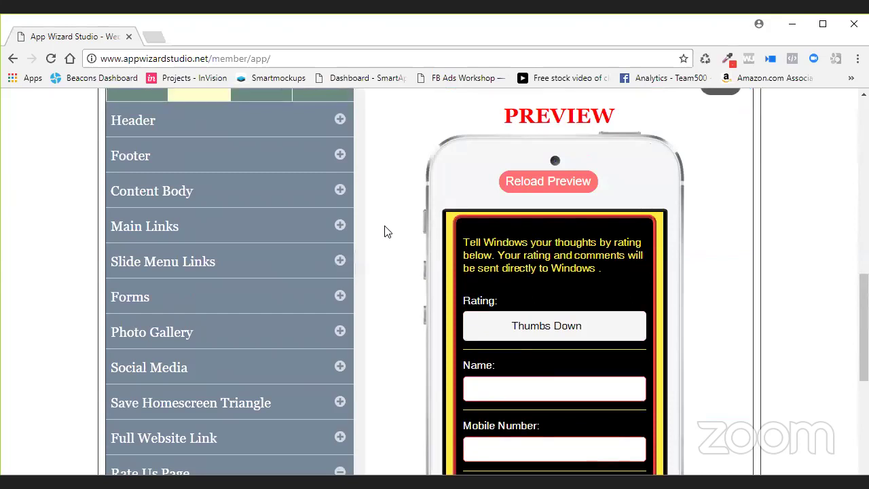
In the Forms styles, set the background color of dropdowns, radio buttons and switches to yellow #fdeb40.
scroll(358, 368, down, 1)
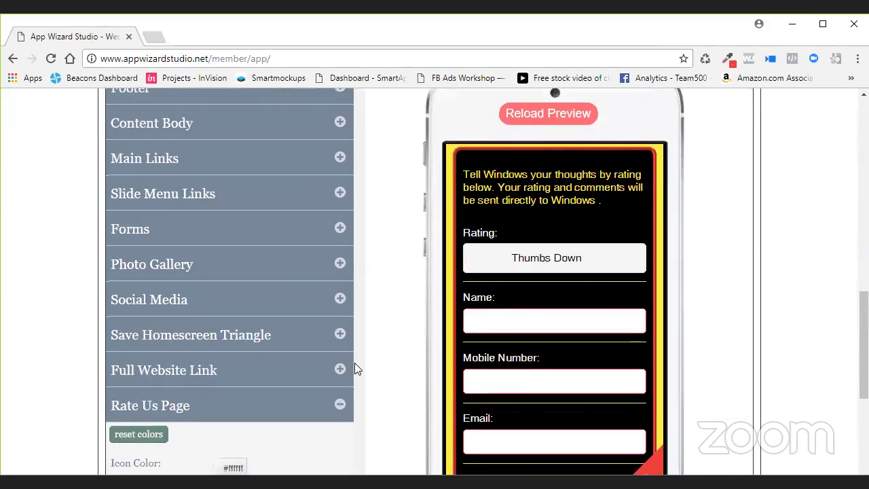
click(350, 232)
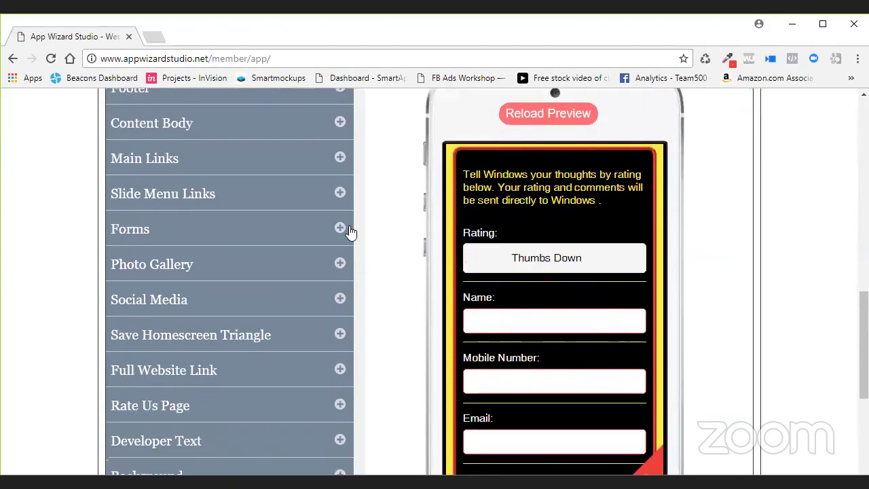
click(351, 232)
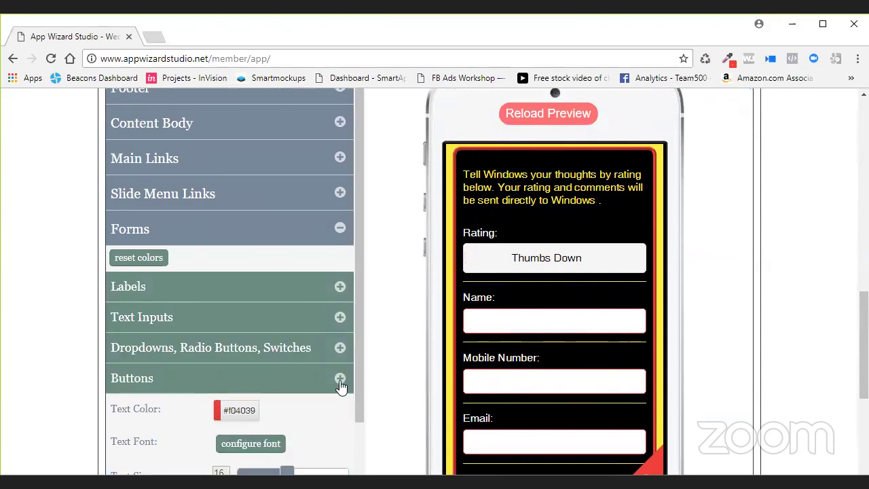
click(535, 270)
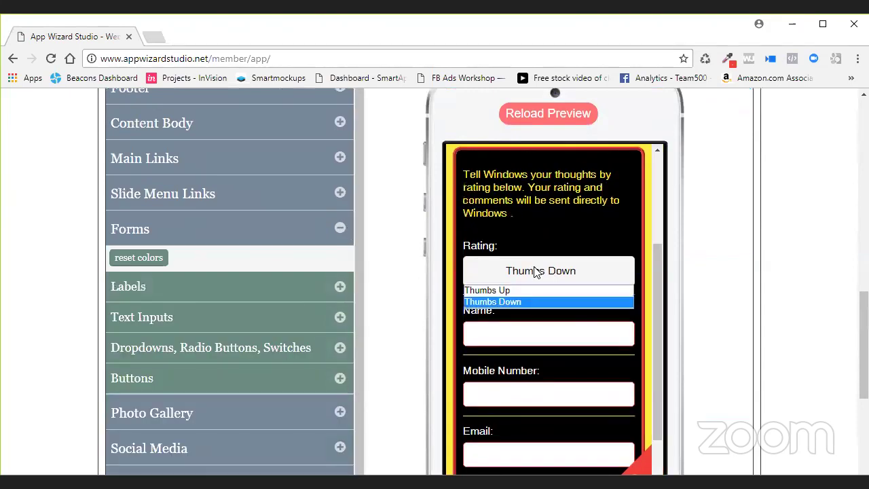
click(339, 348)
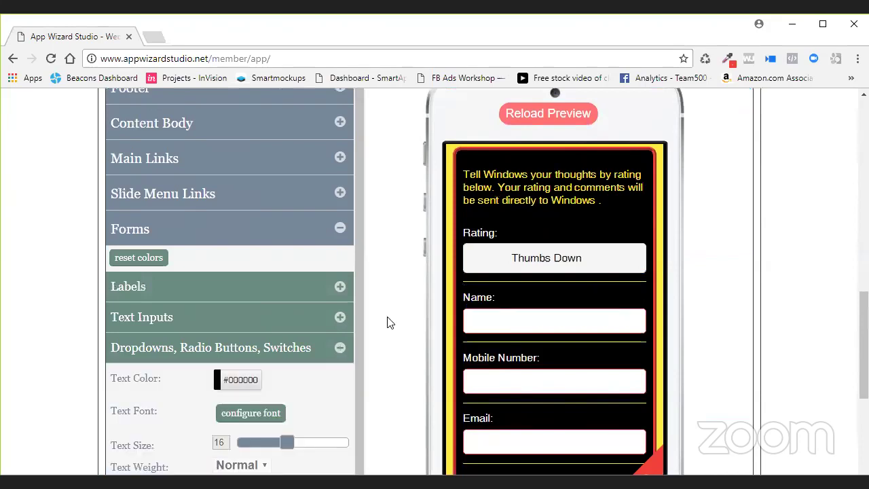
scroll(384, 304, down, 1)
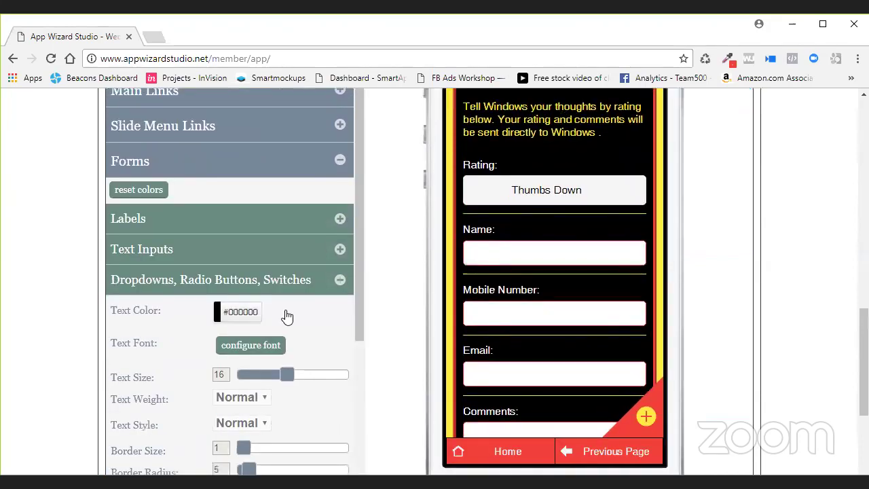
scroll(326, 326, down, 4)
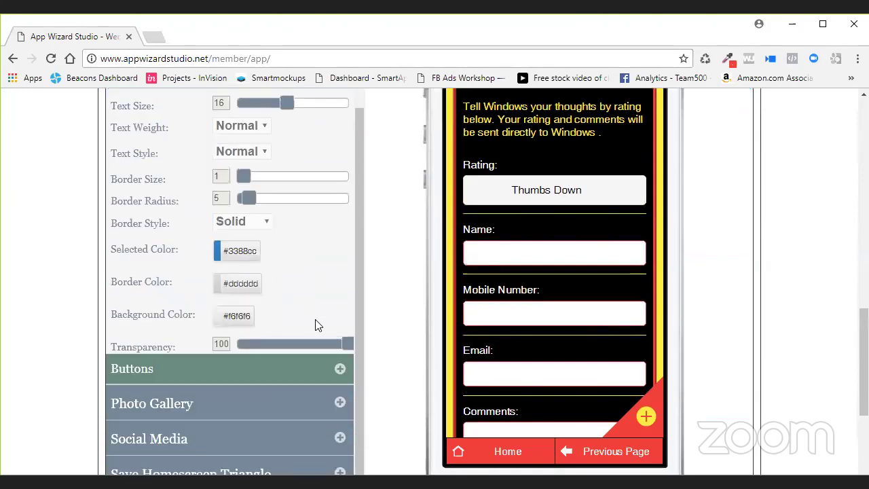
click(252, 317)
click(266, 193)
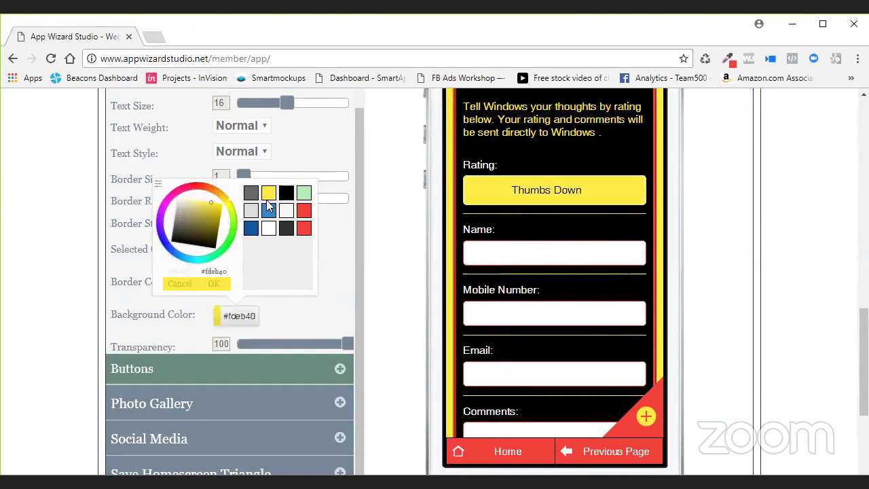
click(248, 285)
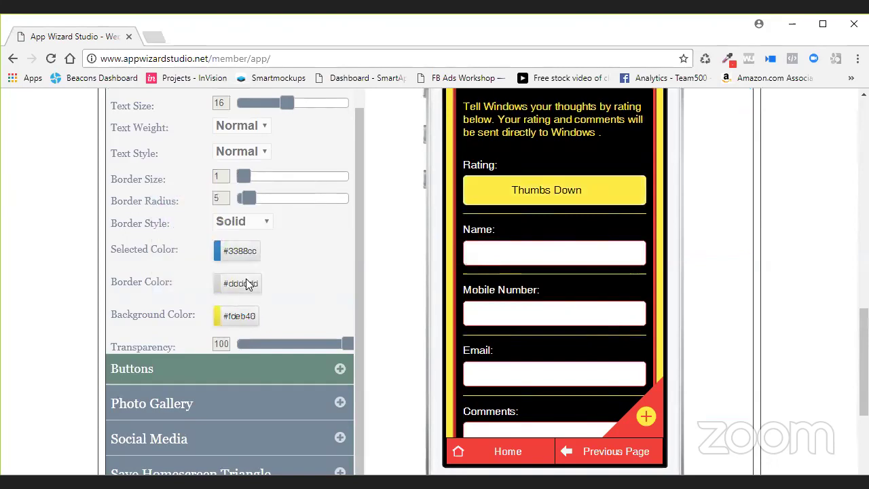
Give the form dropdowns a Ridge border with size 3, radius 43 and red color #f04039.
click(250, 224)
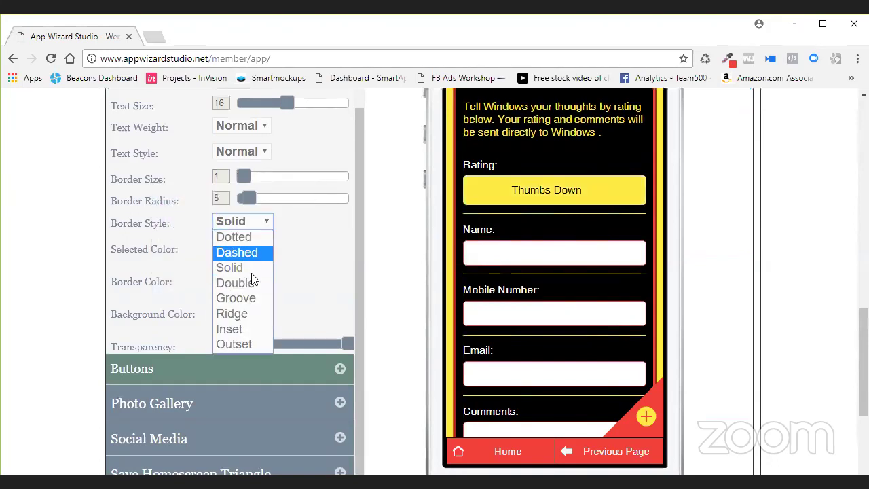
click(251, 314)
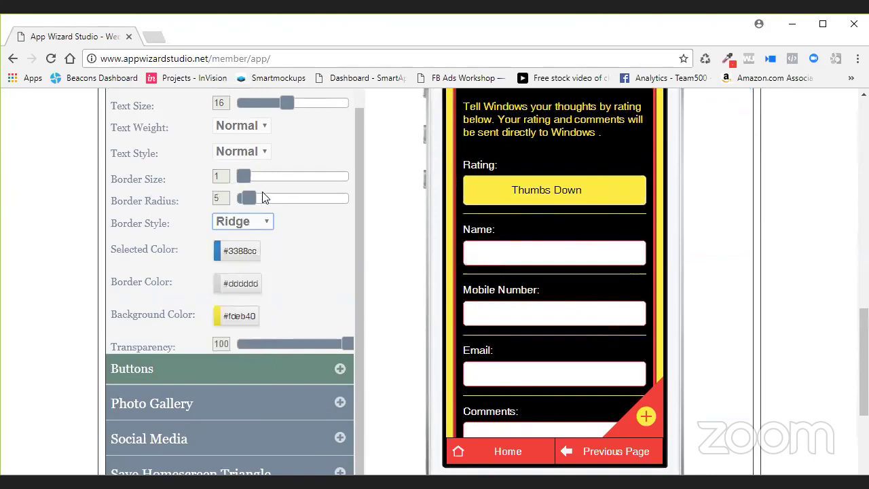
drag(249, 178, 330, 210)
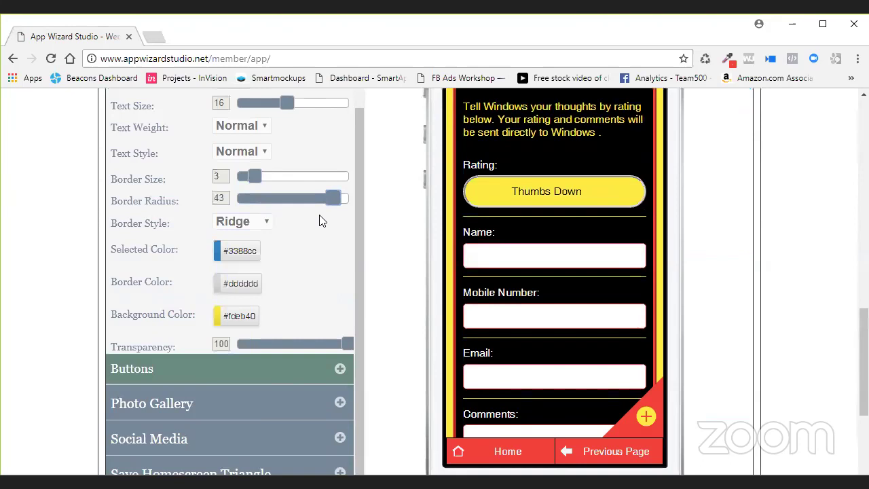
click(241, 285)
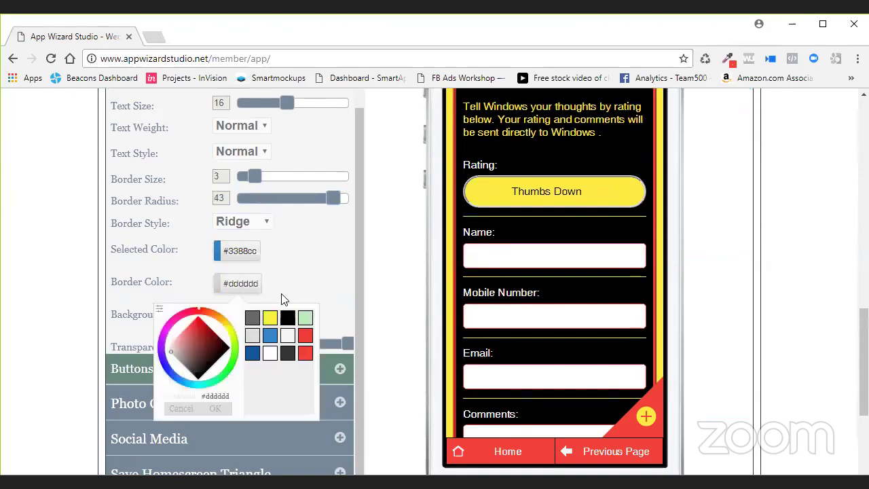
click(304, 335)
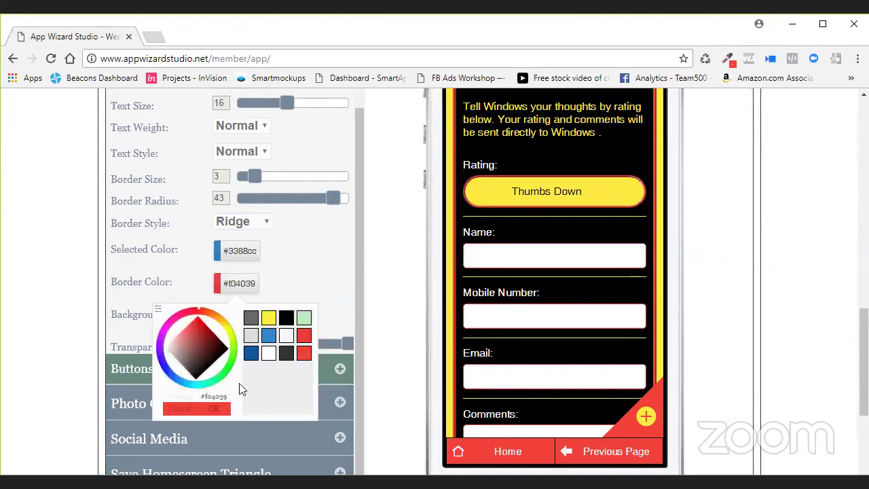
click(213, 408)
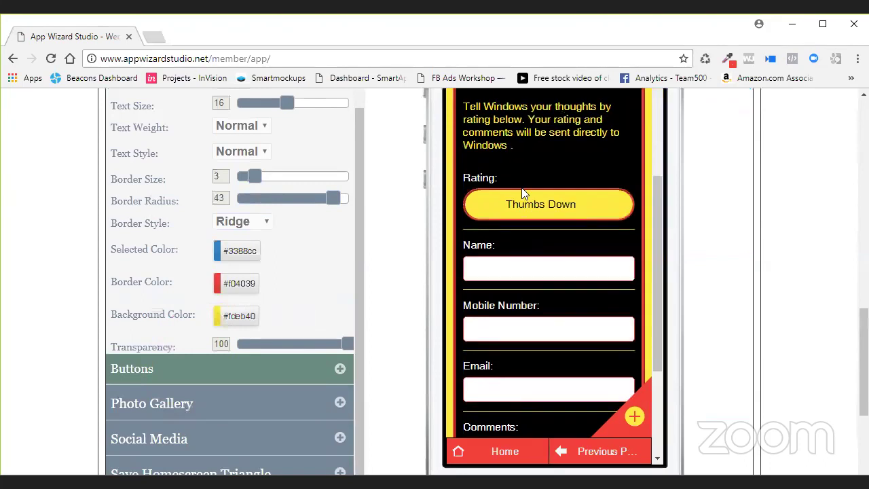
Set the form dropdowns' selected color to red #f14039 and check the Rating options in the preview.
click(514, 204)
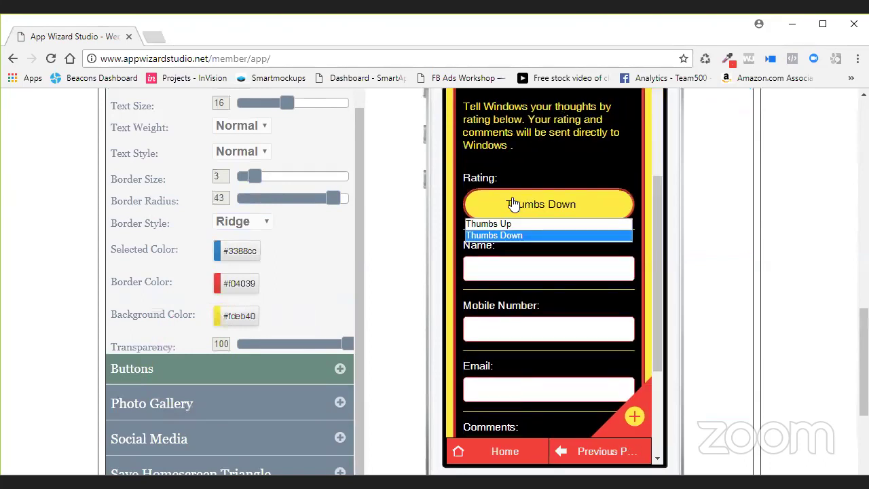
click(278, 253)
click(280, 254)
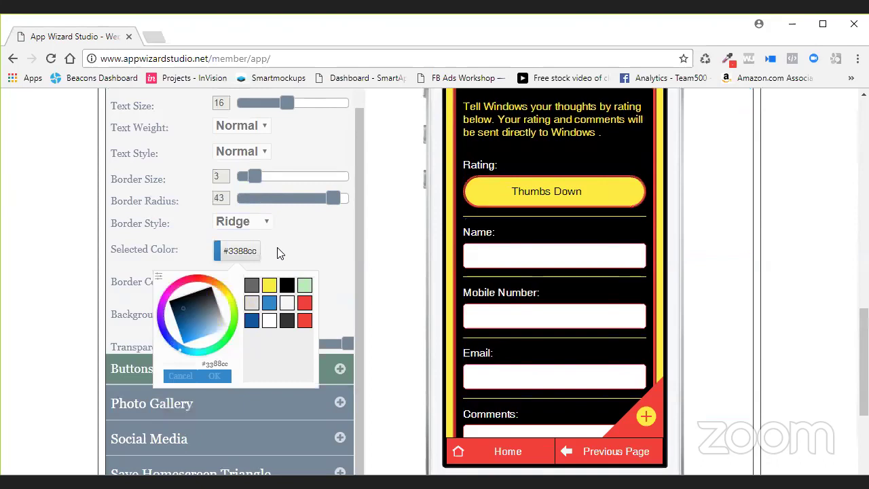
click(304, 303)
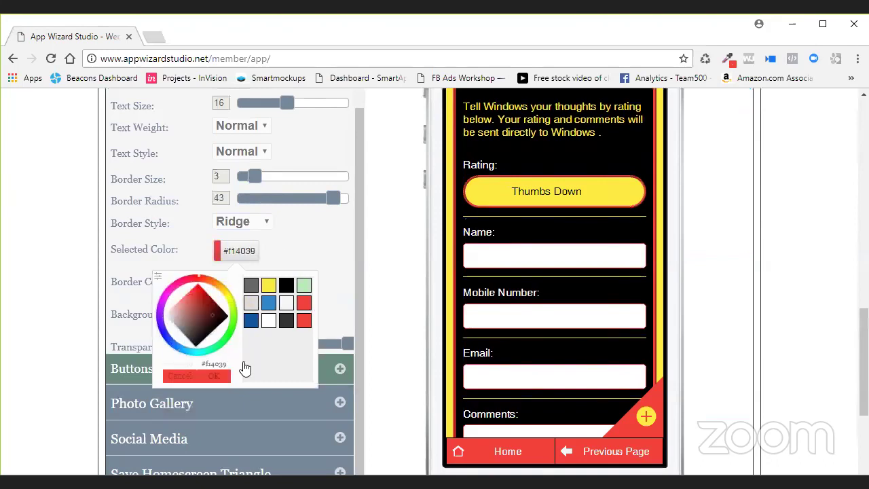
click(213, 375)
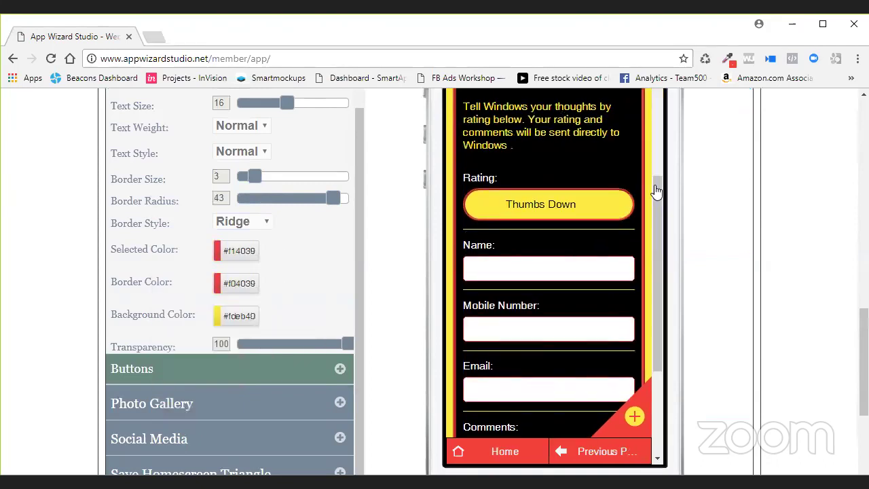
click(551, 209)
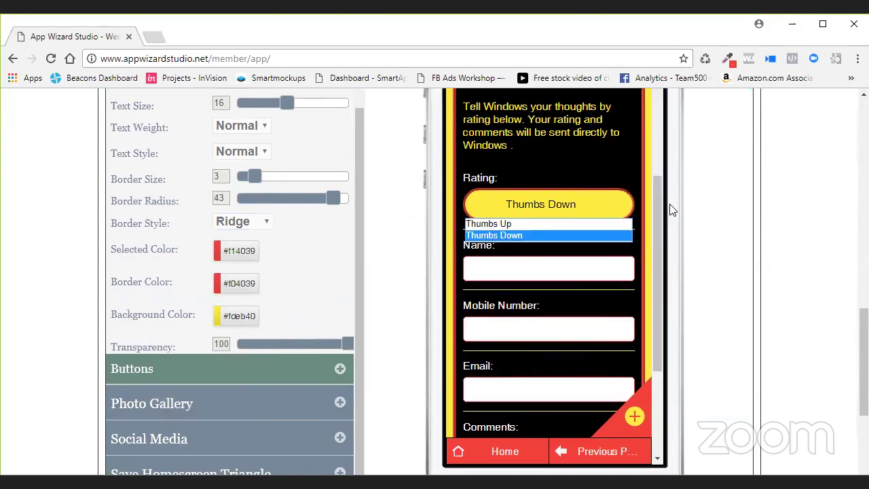
click(737, 216)
Reload the preview and save the Styles & Colors changes.
scroll(562, 216, up, 2)
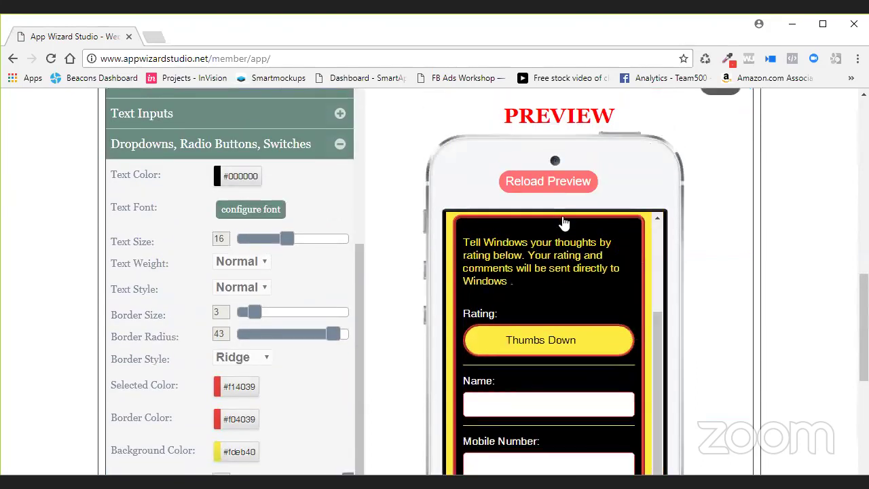
click(575, 179)
scroll(703, 188, up, 2)
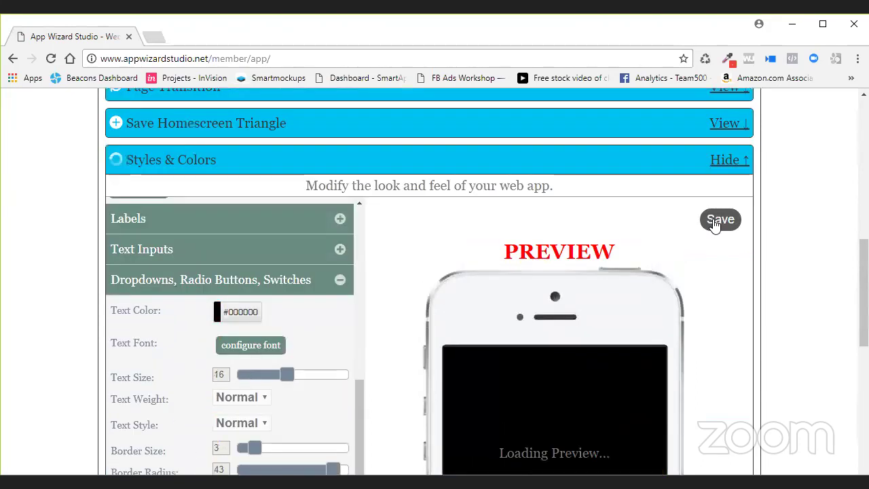
click(717, 221)
Collapse the Forms style settings and review the home page preview down to the developer credit.
scroll(385, 255, down, 2)
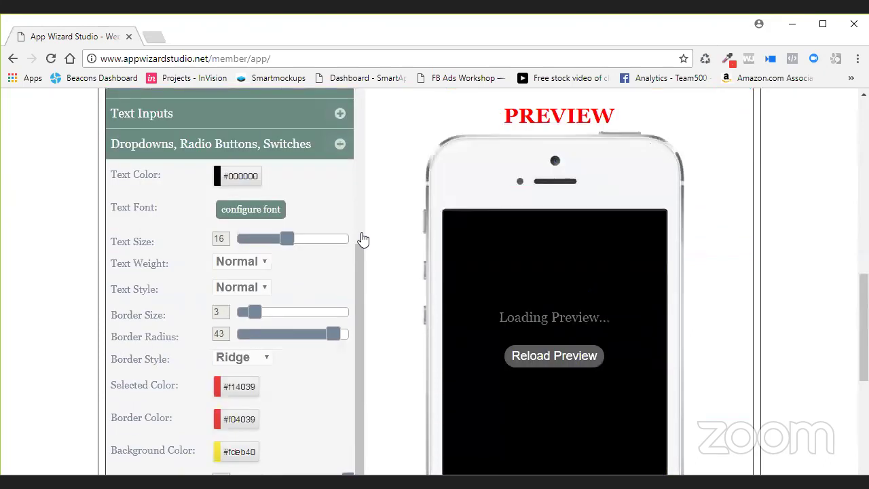
click(340, 145)
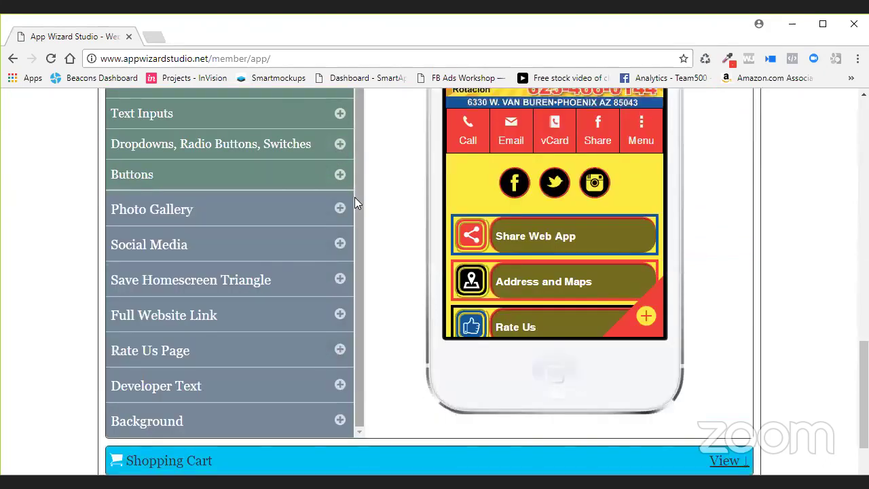
scroll(355, 212, up, 3)
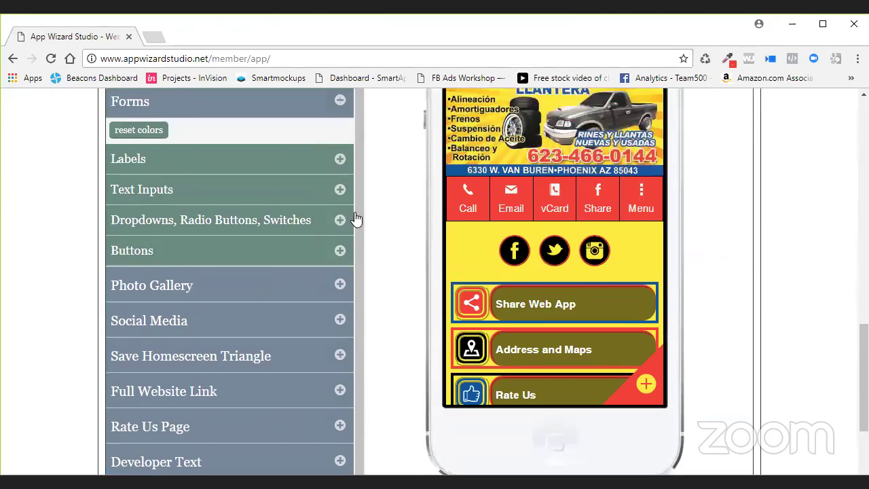
click(331, 109)
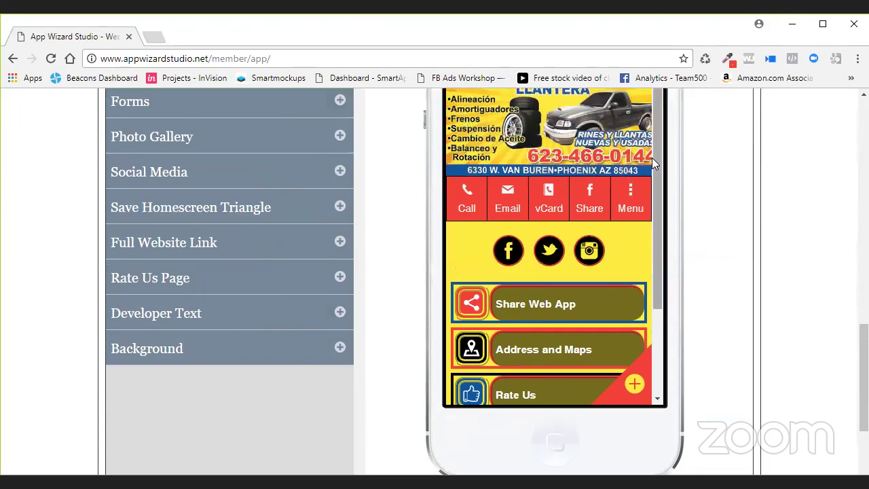
scroll(655, 163, down, 2)
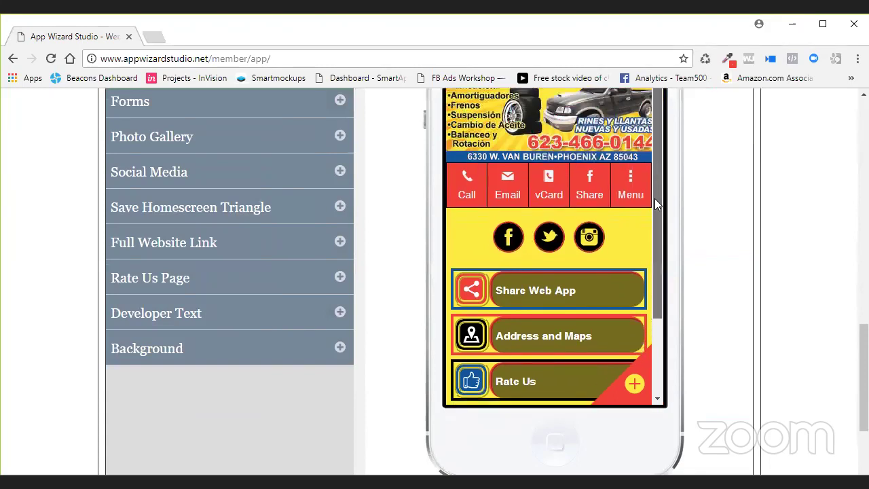
scroll(651, 247, down, 1)
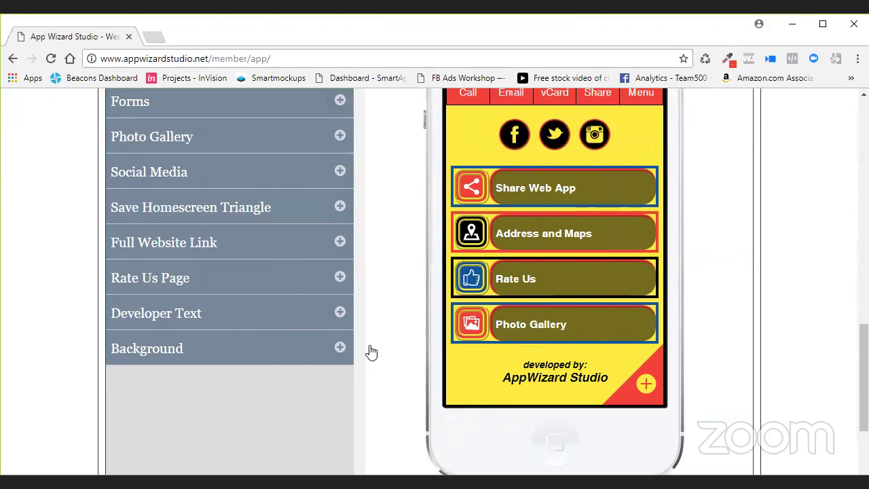
Set the developer text sizes to 9 for line 1 and 13 for line 2.
click(340, 313)
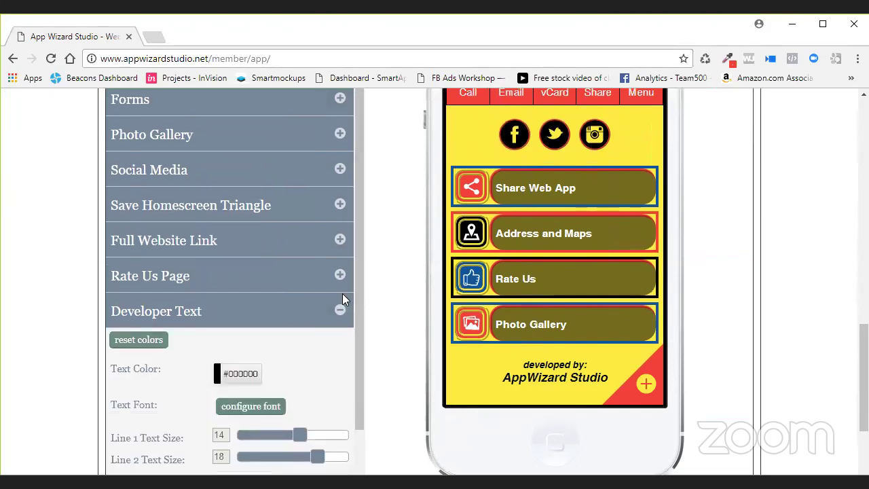
scroll(342, 293, down, 1)
scroll(373, 320, down, 1)
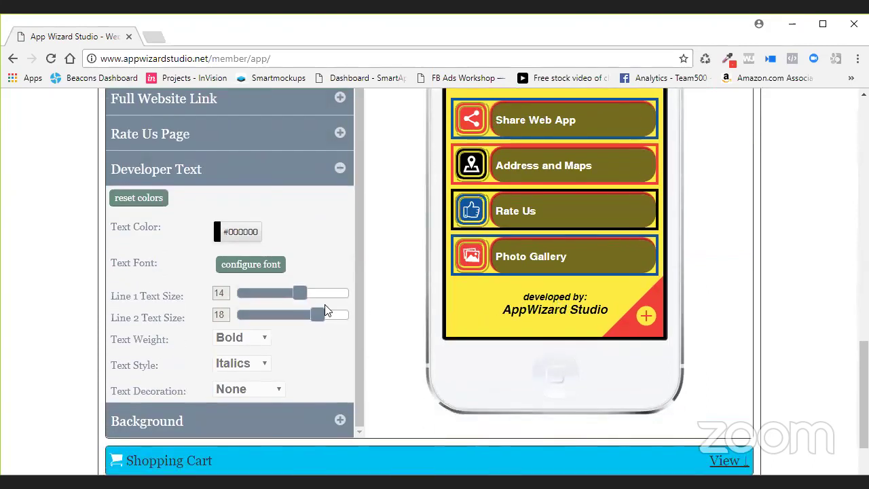
drag(299, 296, 296, 315)
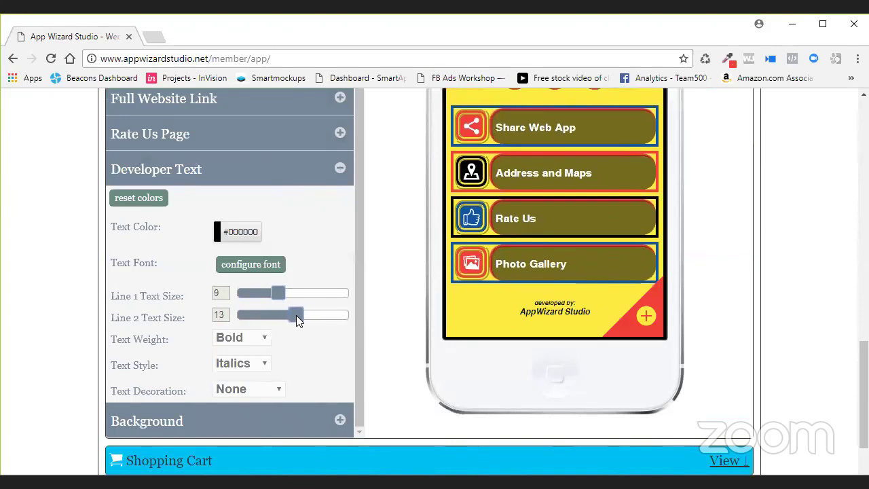
Try red #f14039 as the developer text color and restore black #000000.
click(261, 235)
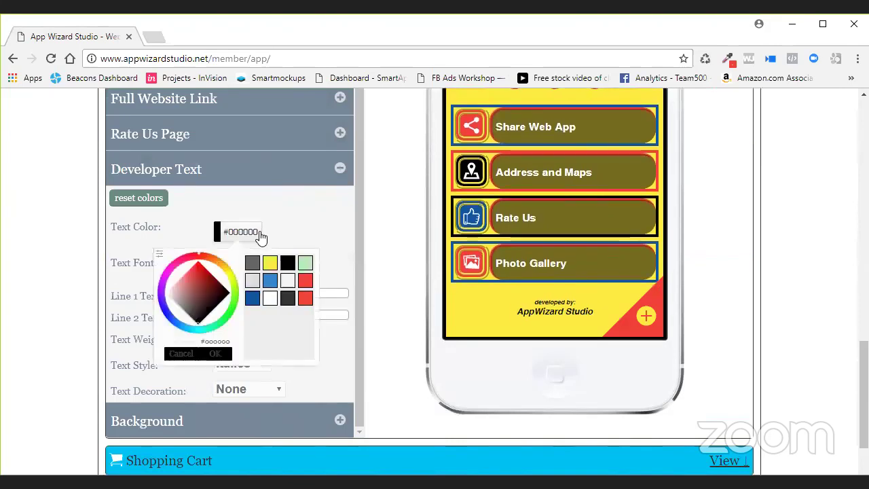
click(305, 280)
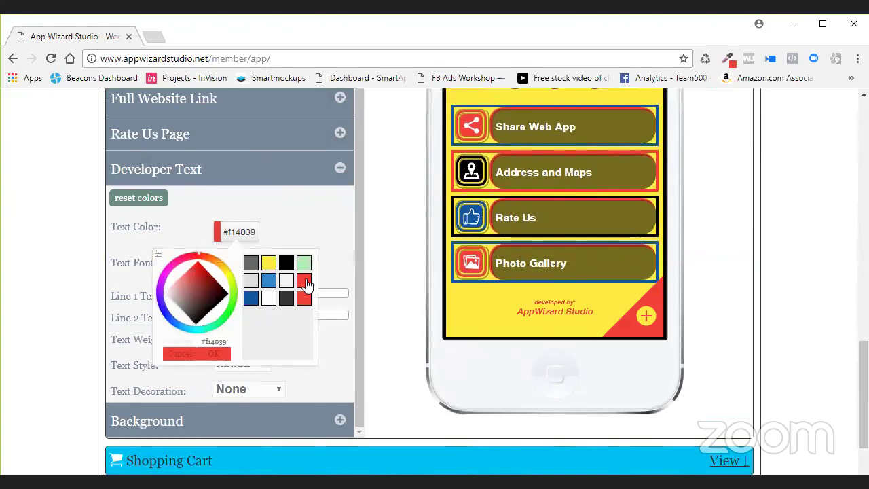
click(286, 262)
click(214, 354)
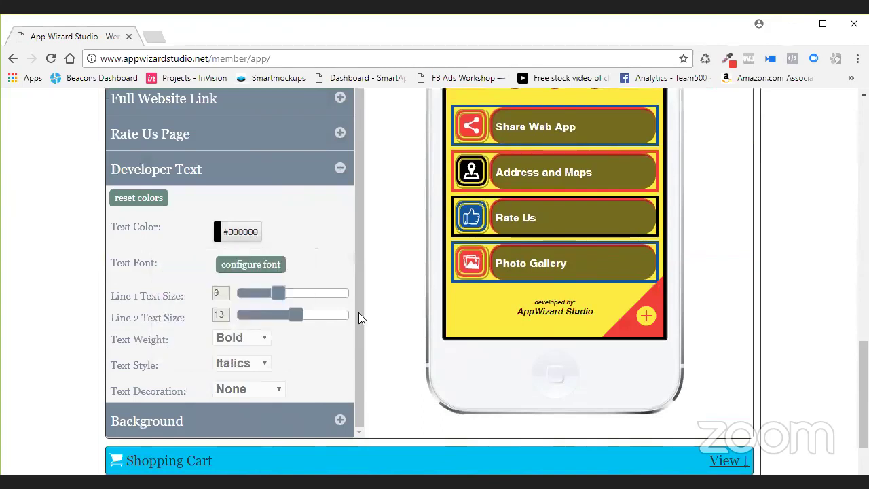
Try the Normal style and the Underline decoration on the developer text, restoring Italics and None.
click(260, 367)
click(246, 379)
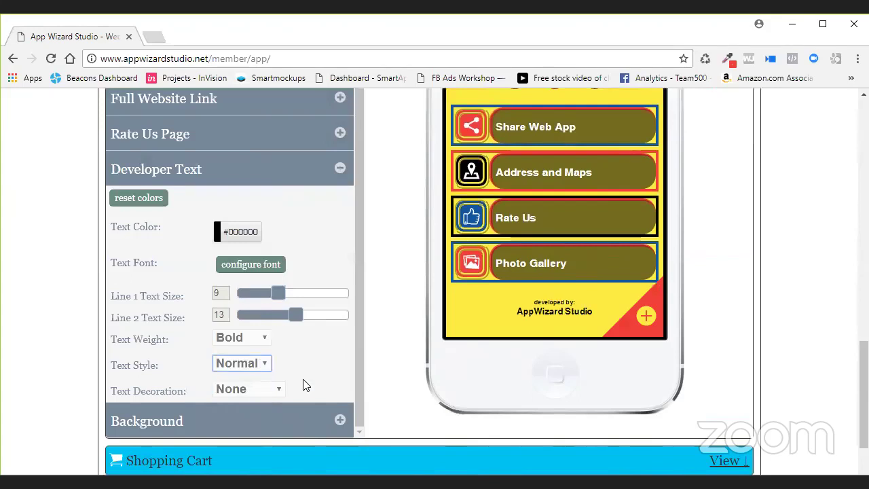
click(266, 367)
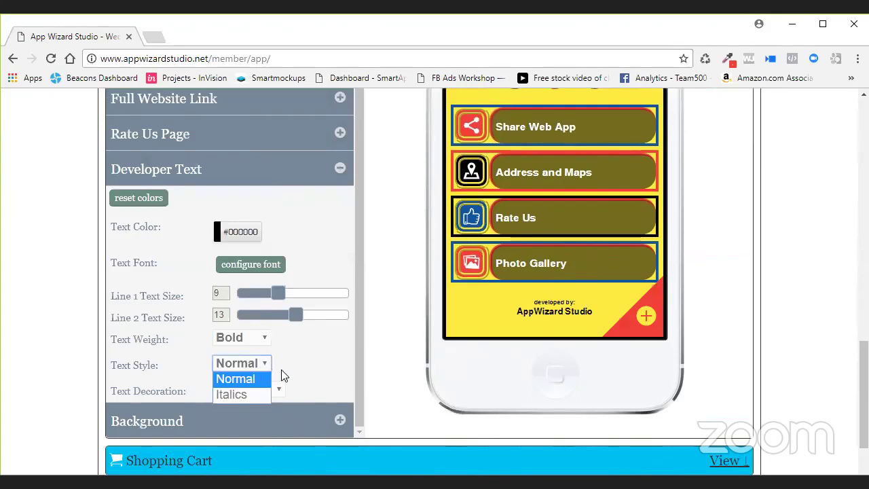
click(249, 394)
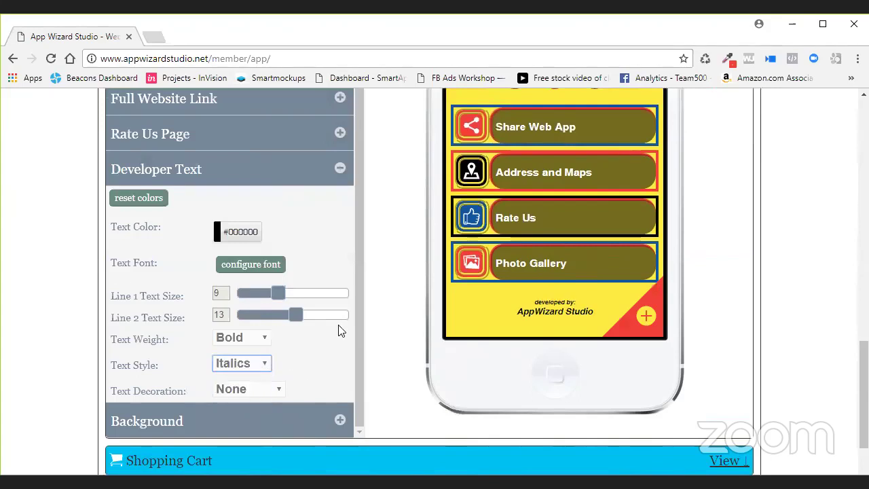
click(278, 393)
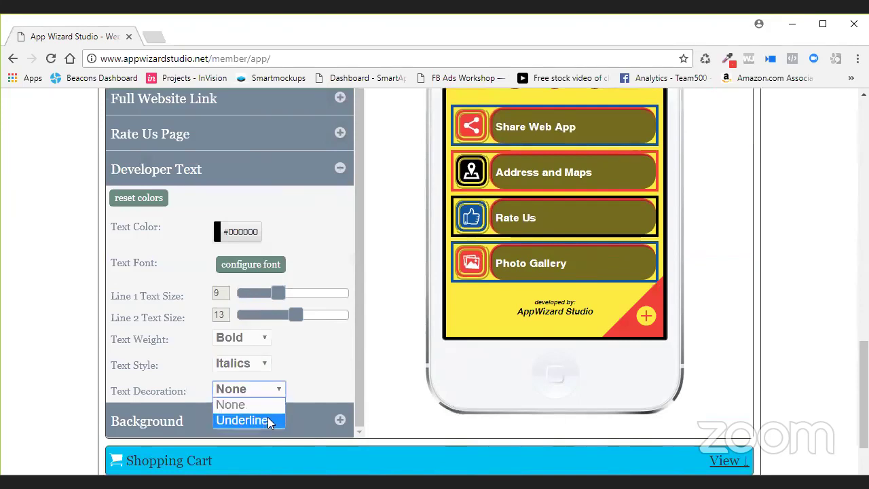
click(268, 417)
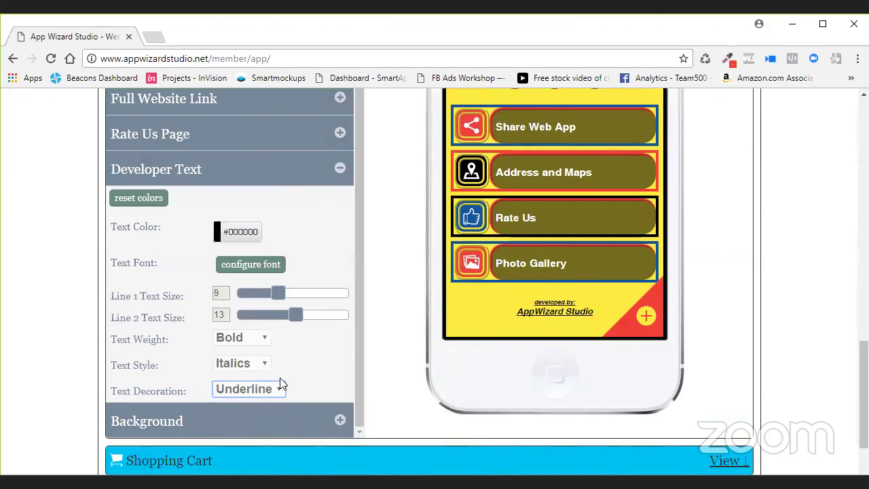
click(265, 390)
click(259, 406)
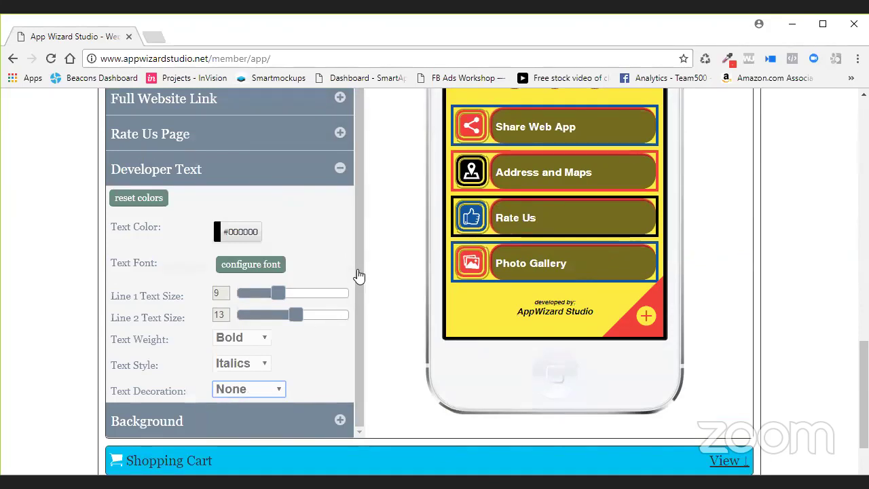
Collapse the Developer Text settings and save the Styles & Colors changes.
click(338, 170)
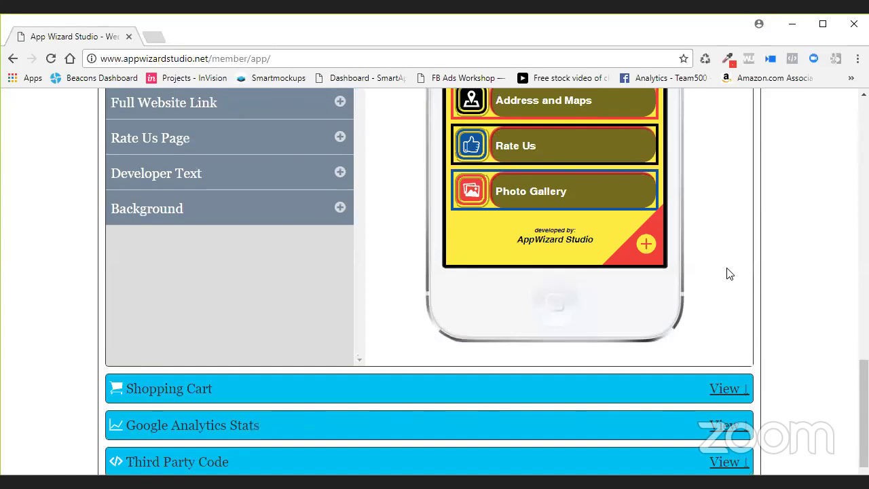
scroll(729, 273, up, 6)
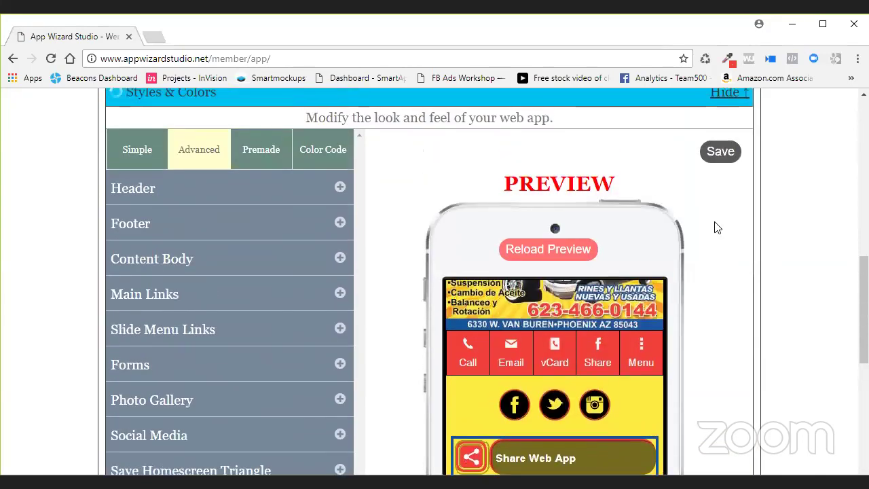
click(717, 155)
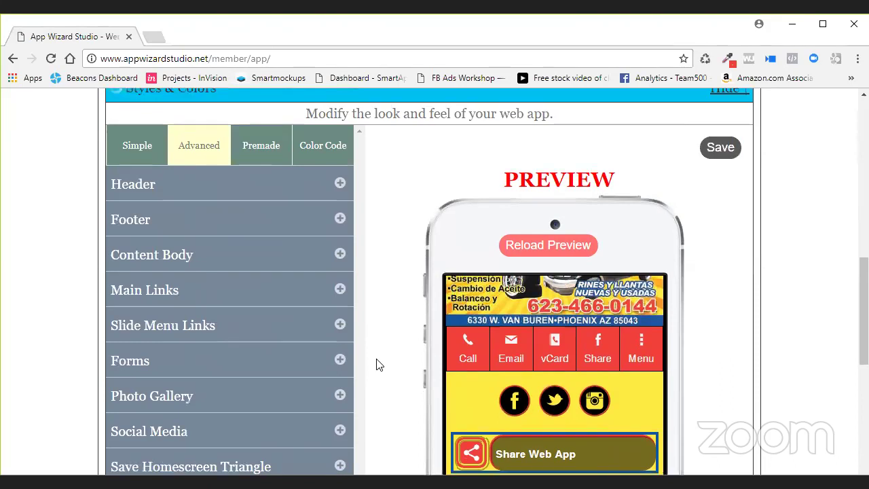
Expand the Background style settings to show the background color and image options.
scroll(379, 365, down, 5)
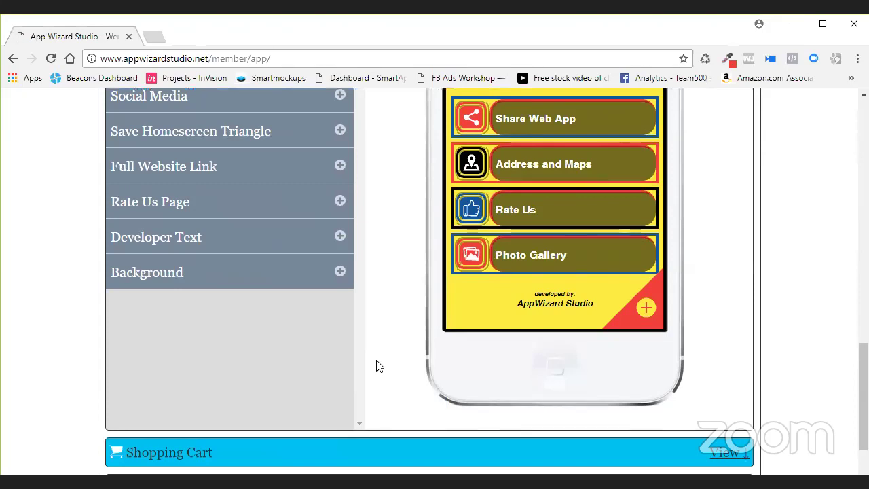
click(348, 279)
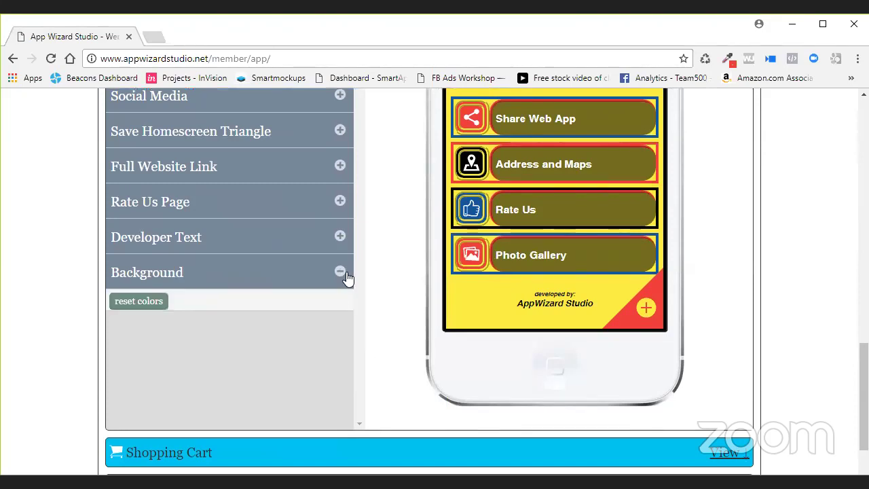
scroll(376, 317, down, 1)
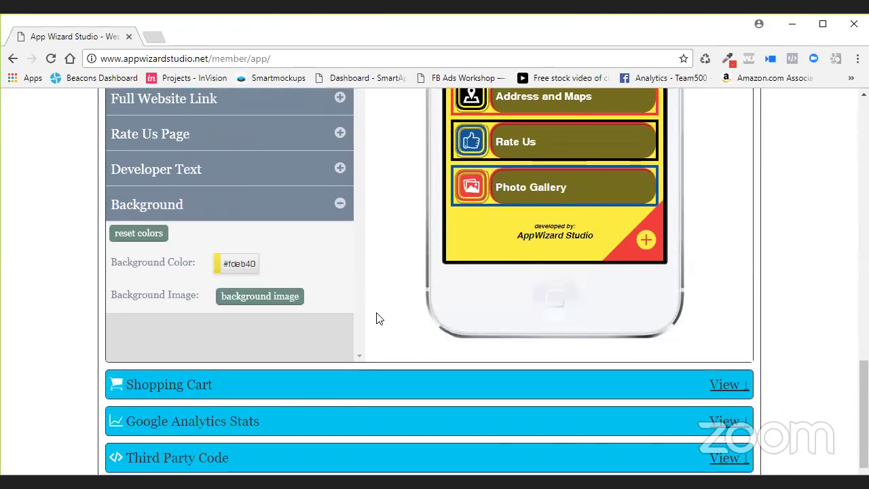
Try black #000000 and red #f14039 as the app's background color and restore yellow #fdeb40.
click(238, 265)
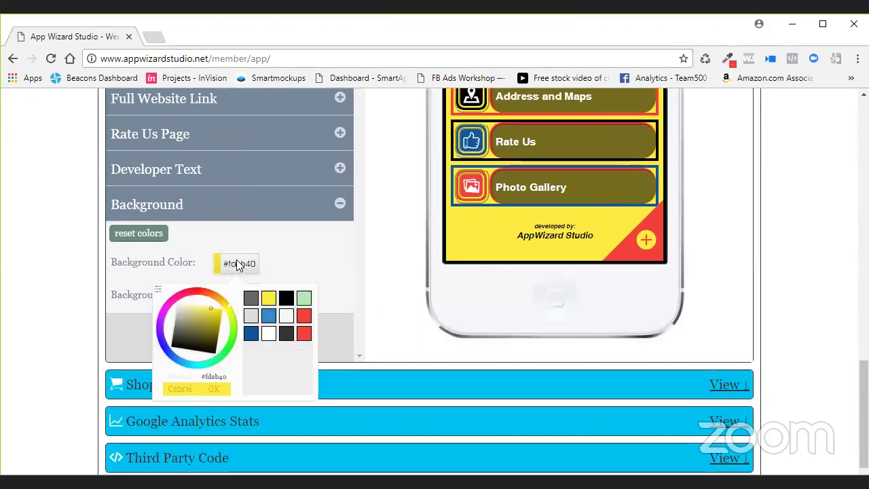
click(287, 298)
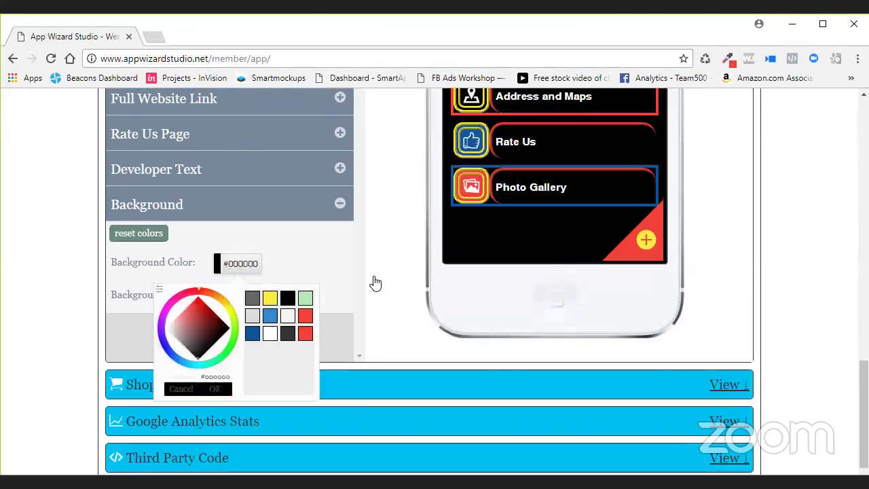
click(272, 302)
click(304, 316)
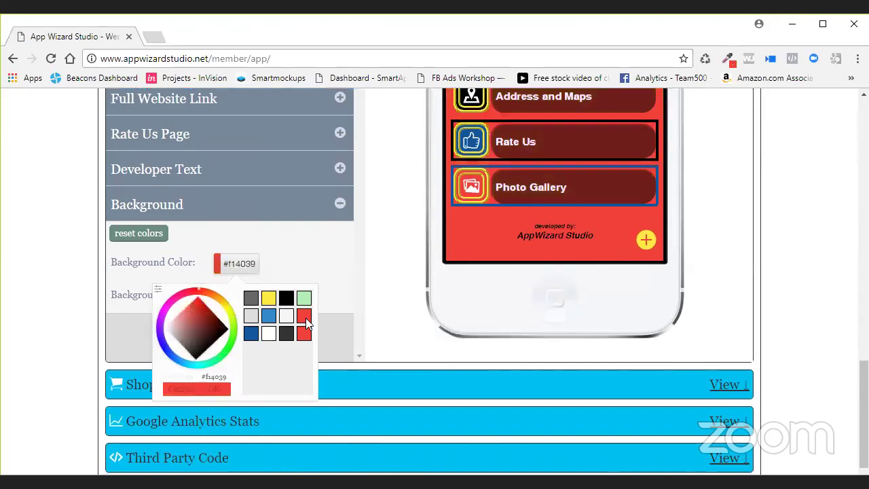
click(268, 298)
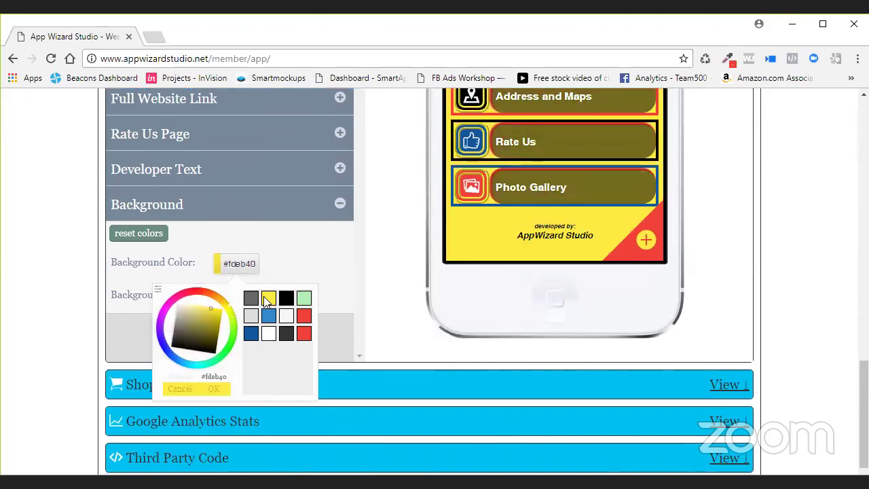
click(224, 392)
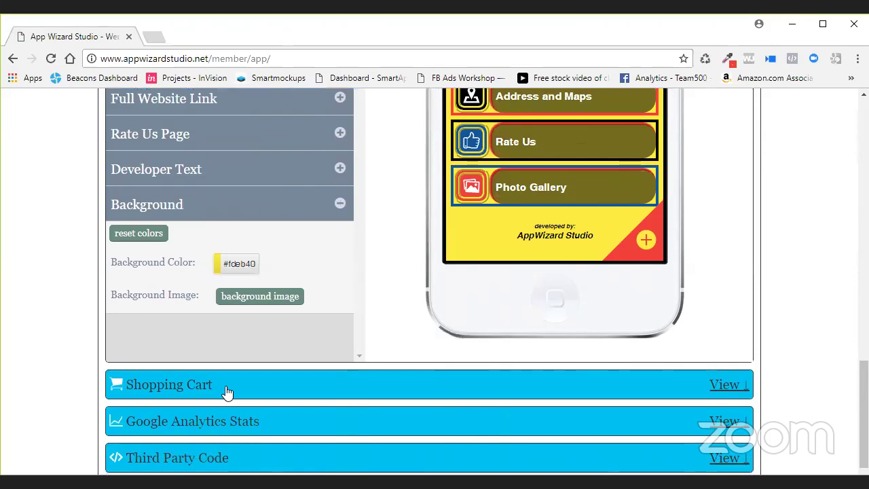
Choose the plain teal pattern from the tiled background images as the app's background and check it in the preview.
click(285, 298)
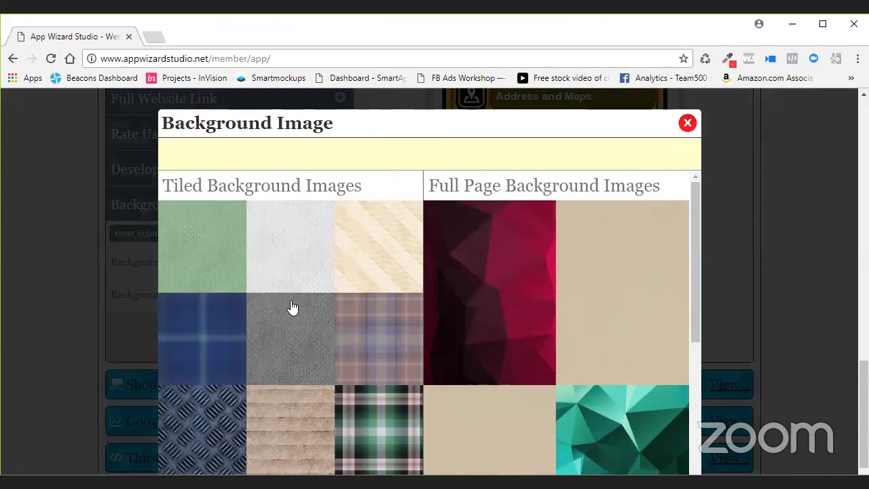
click(254, 258)
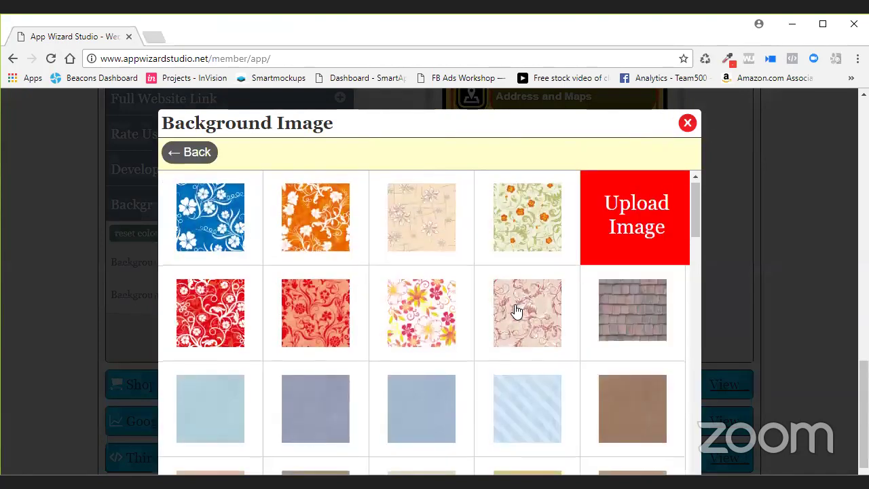
scroll(520, 310, down, 3)
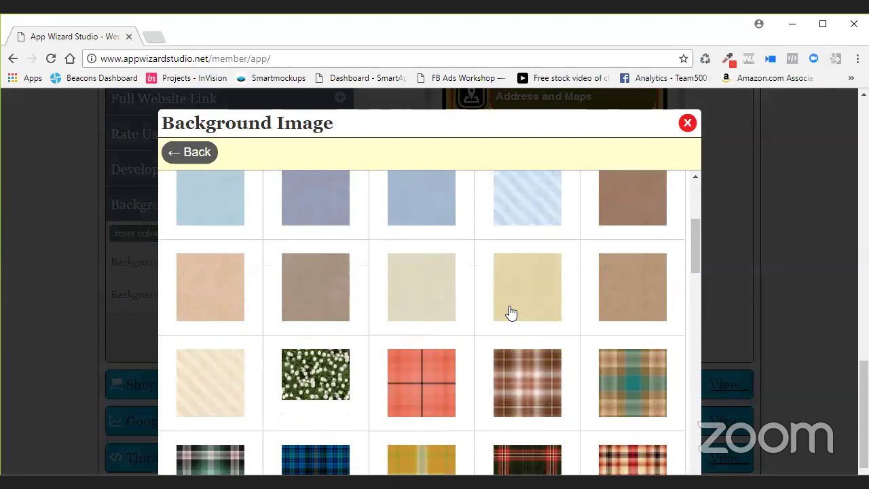
scroll(512, 311, down, 2)
scroll(512, 312, down, 5)
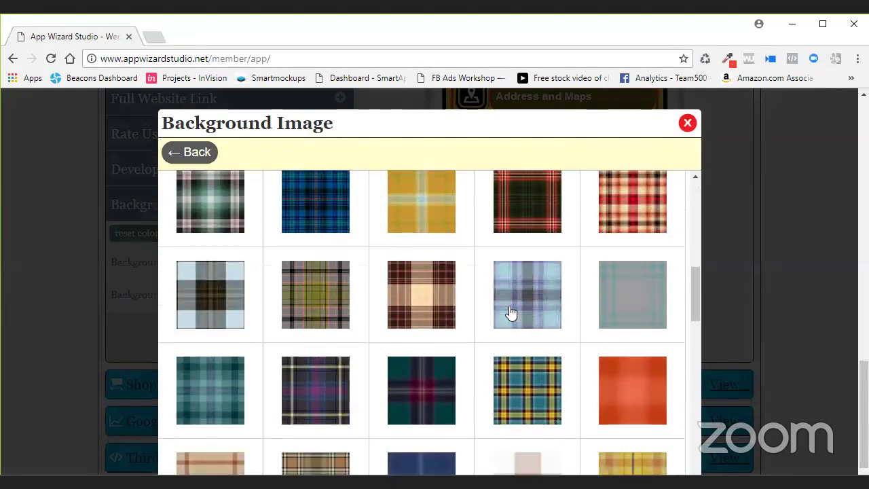
scroll(509, 311, down, 2)
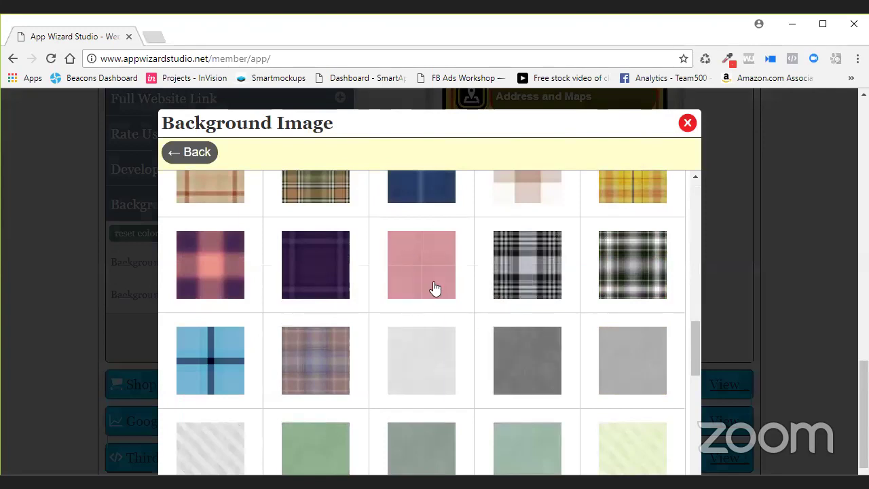
scroll(433, 282, down, 2)
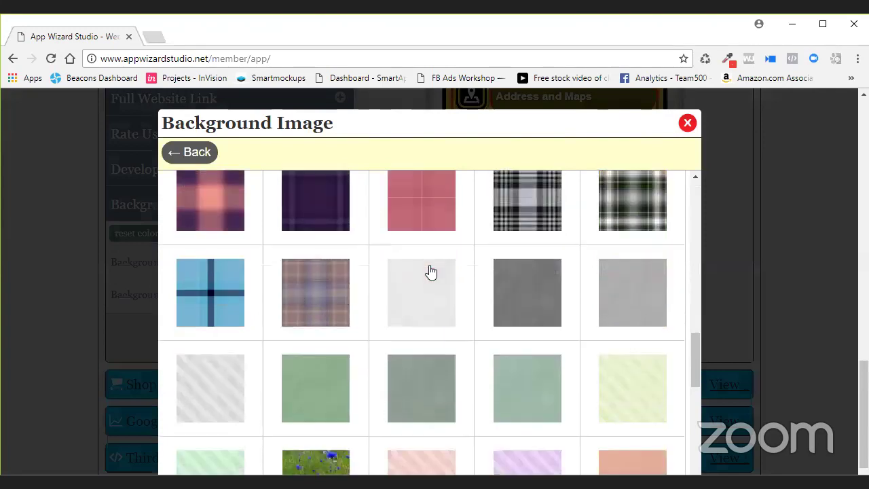
scroll(421, 324, down, 1)
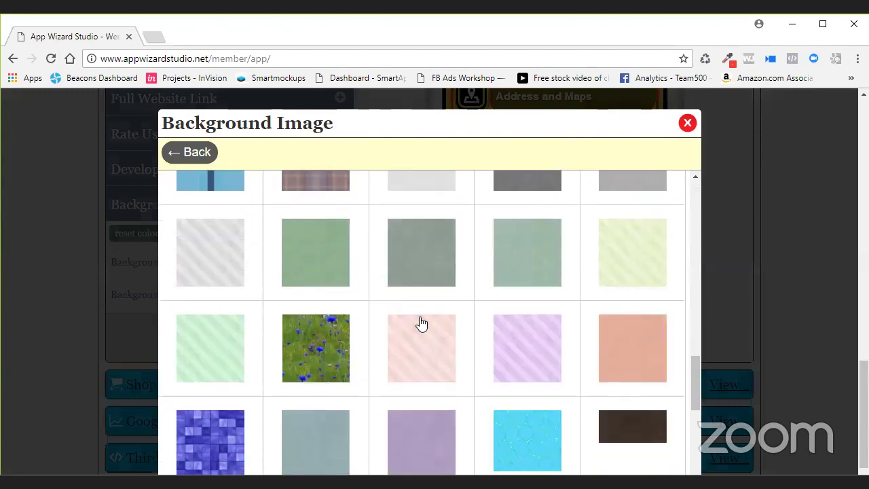
scroll(421, 332, down, 2)
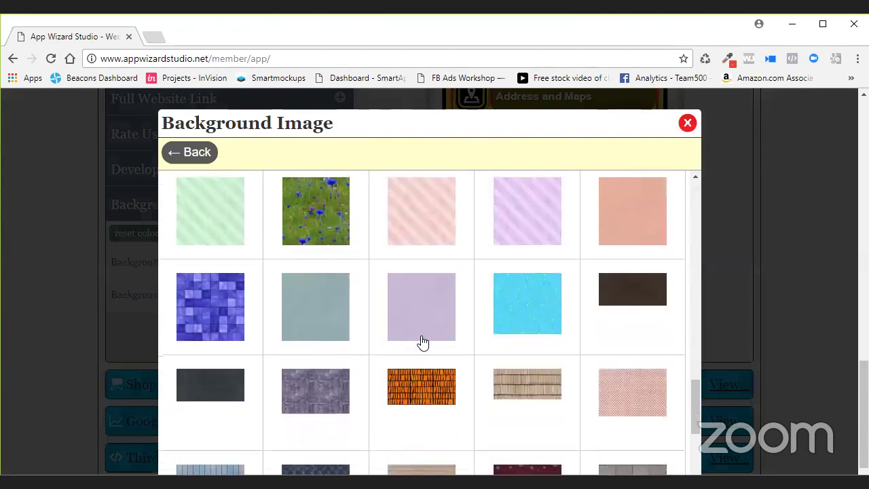
scroll(422, 341, down, 1)
scroll(422, 343, down, 3)
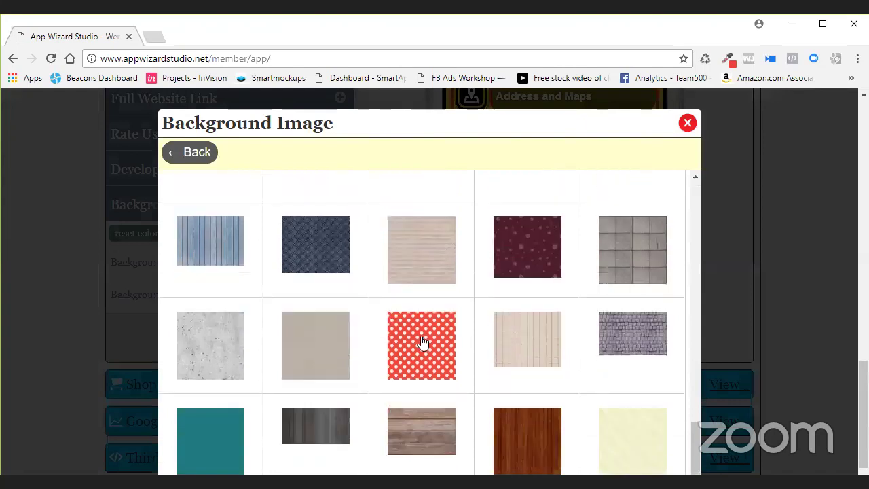
scroll(421, 344, down, 1)
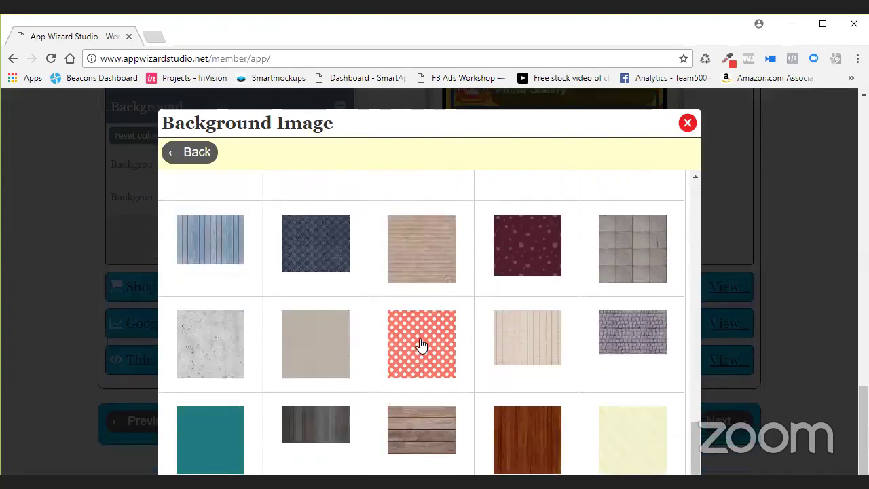
click(221, 418)
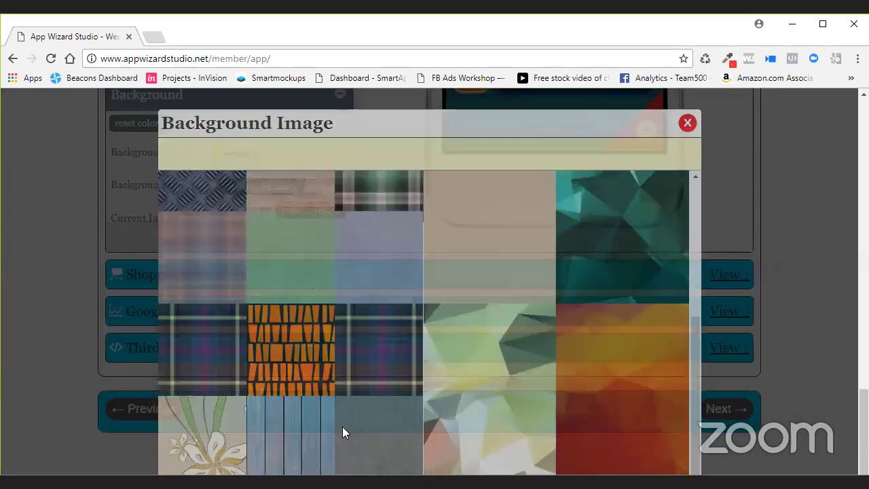
scroll(719, 215, up, 3)
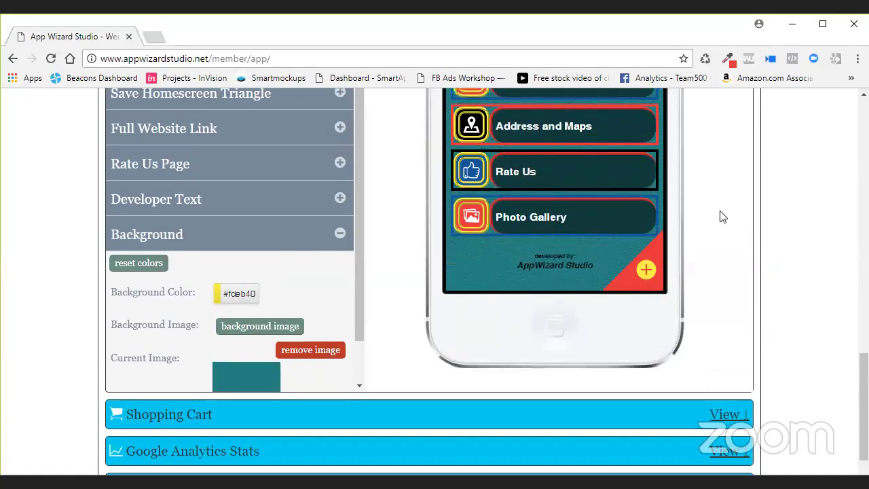
Review the teal pattern background across the header, social icons and links in the phone preview.
scroll(721, 218, up, 1)
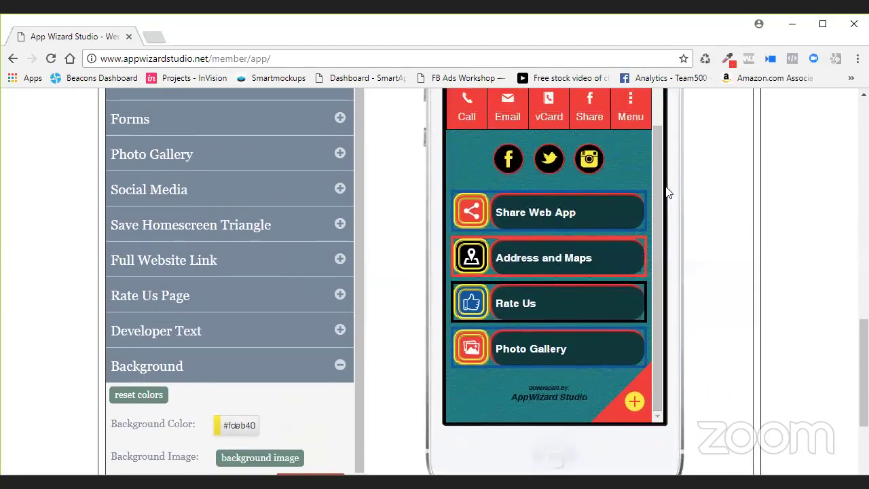
drag(659, 189, 658, 114)
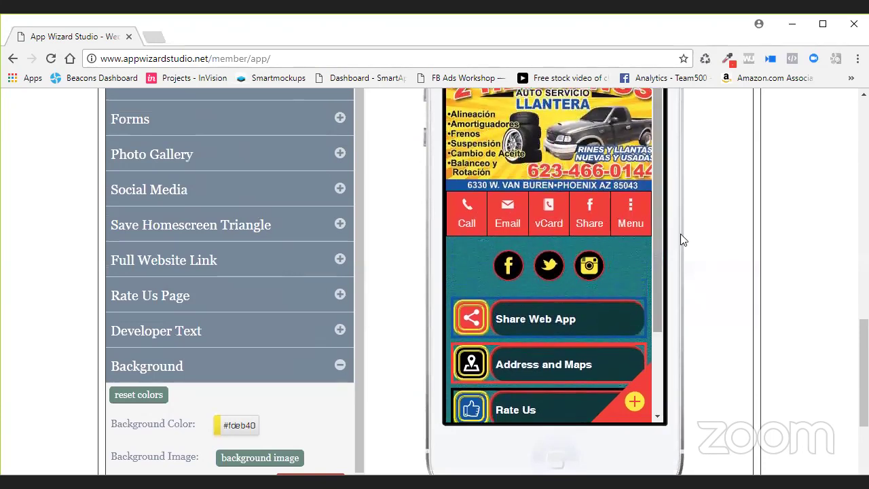
scroll(657, 245, down, 1)
scroll(657, 239, down, 2)
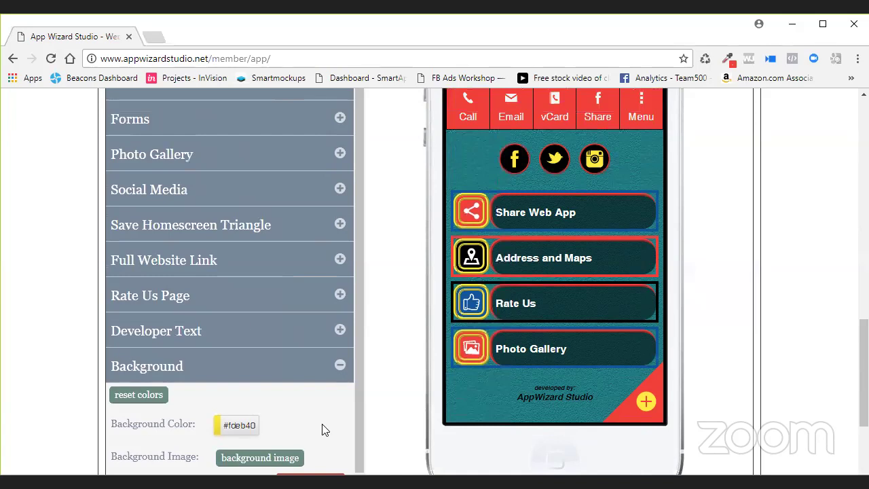
Remove the teal pattern background image from the app and confirm the removal.
scroll(324, 430, down, 1)
click(316, 440)
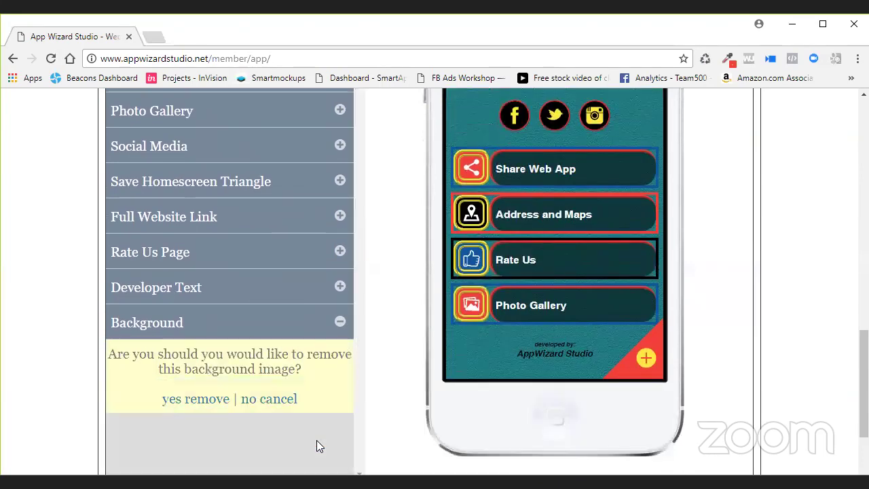
click(203, 400)
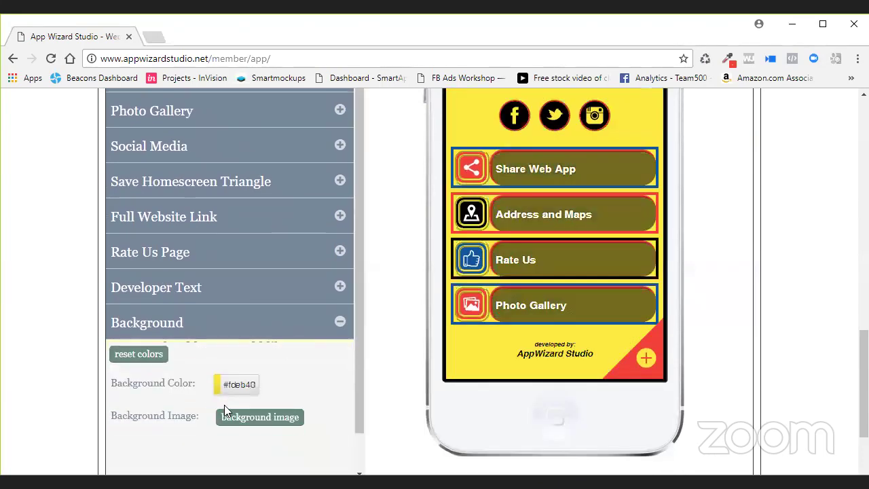
Browse the full-size background images and choose the orange and yellow polygon picture as the app's background.
click(291, 420)
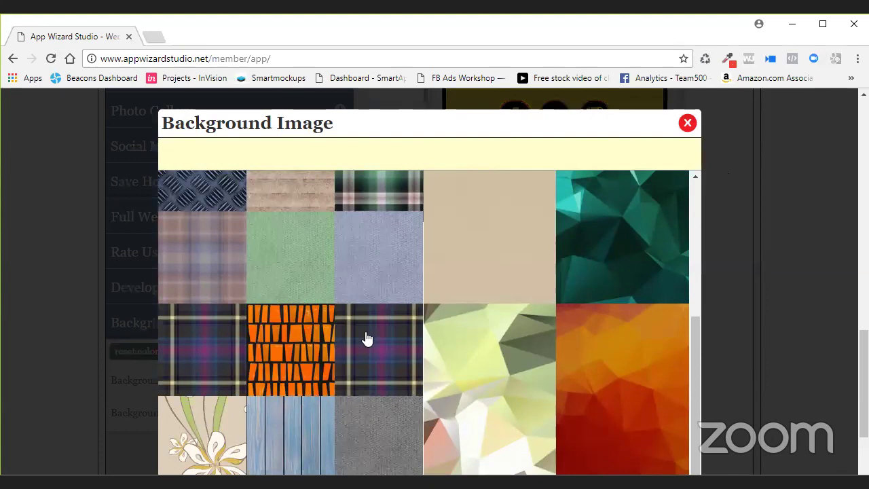
click(324, 375)
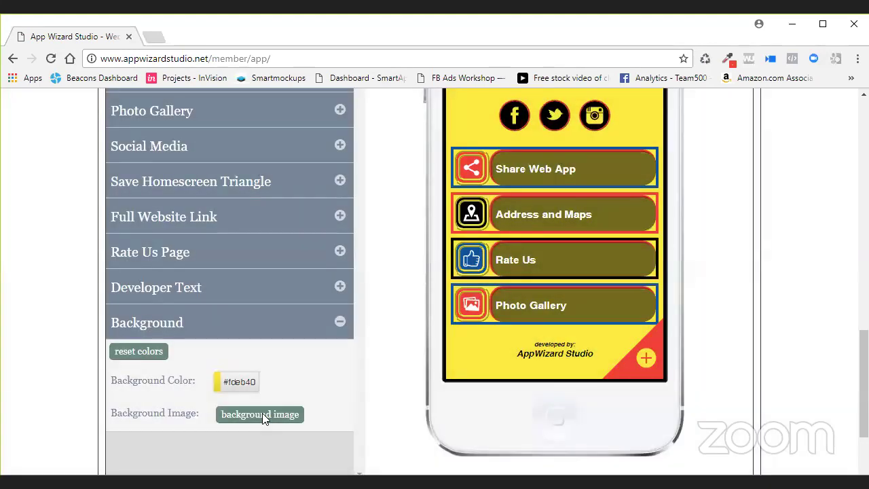
click(262, 412)
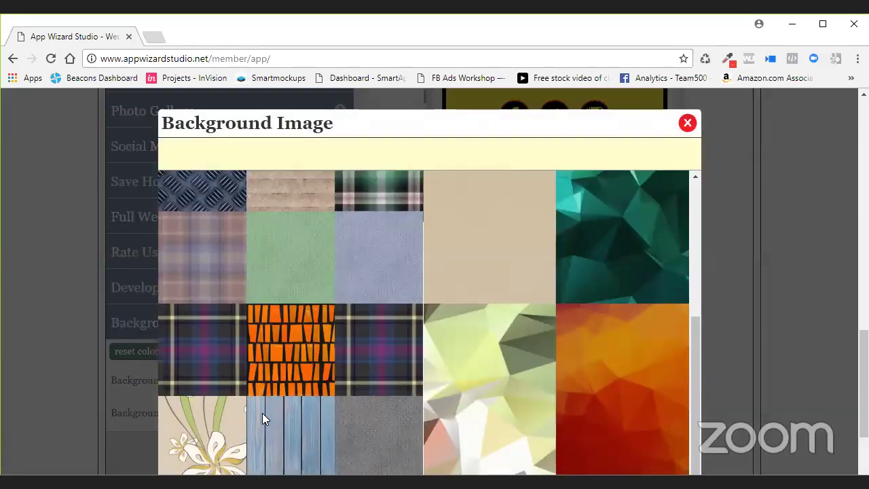
click(656, 256)
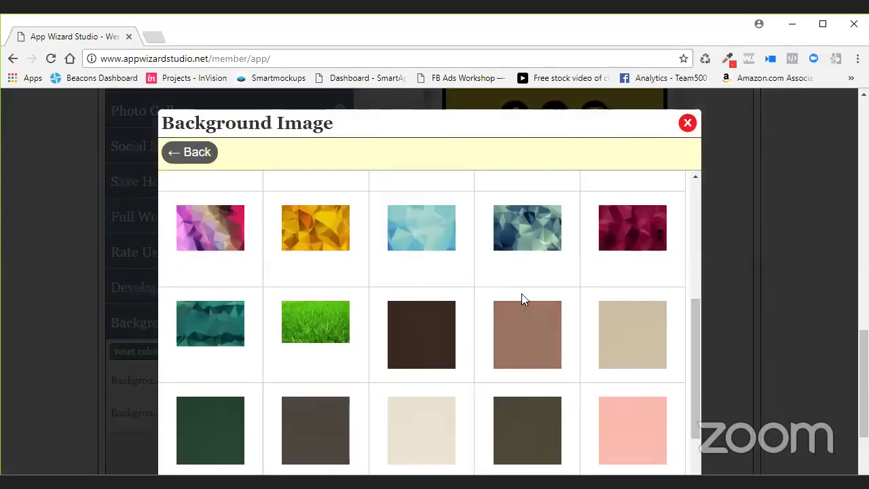
scroll(521, 295, down, 1)
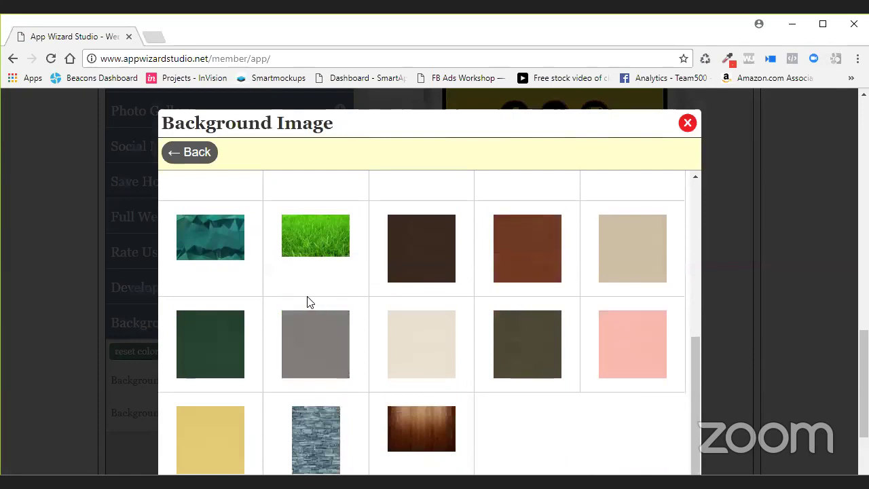
scroll(307, 302, down, 1)
scroll(548, 300, down, 2)
scroll(548, 300, up, 3)
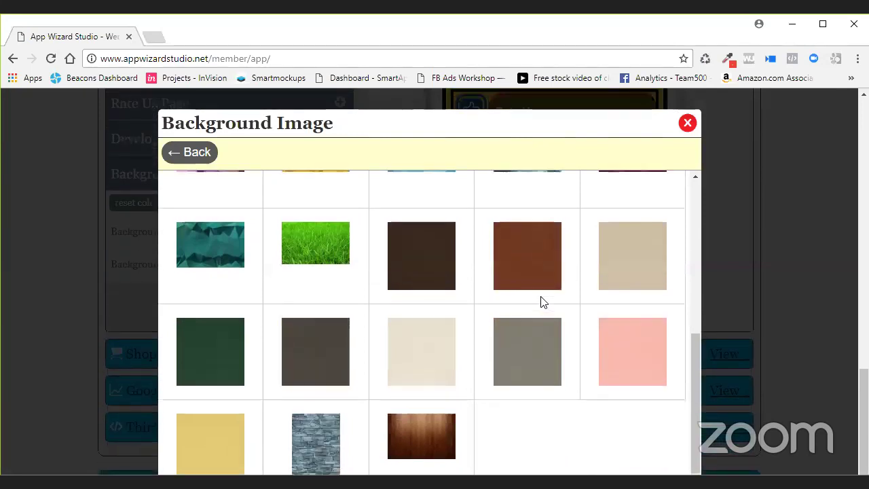
scroll(542, 302, up, 3)
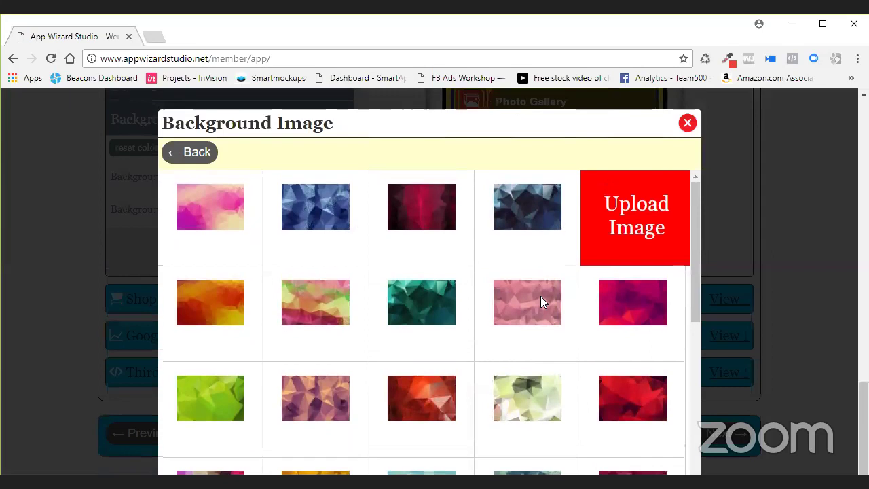
scroll(540, 296, up, 1)
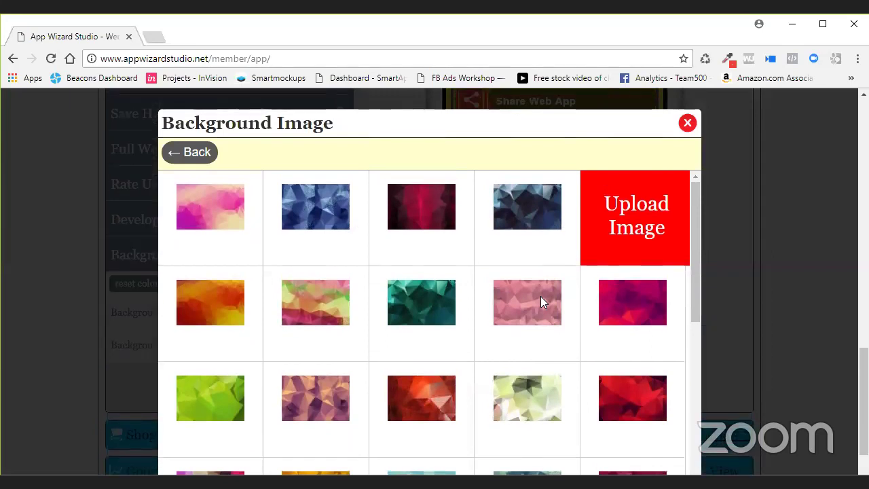
click(174, 305)
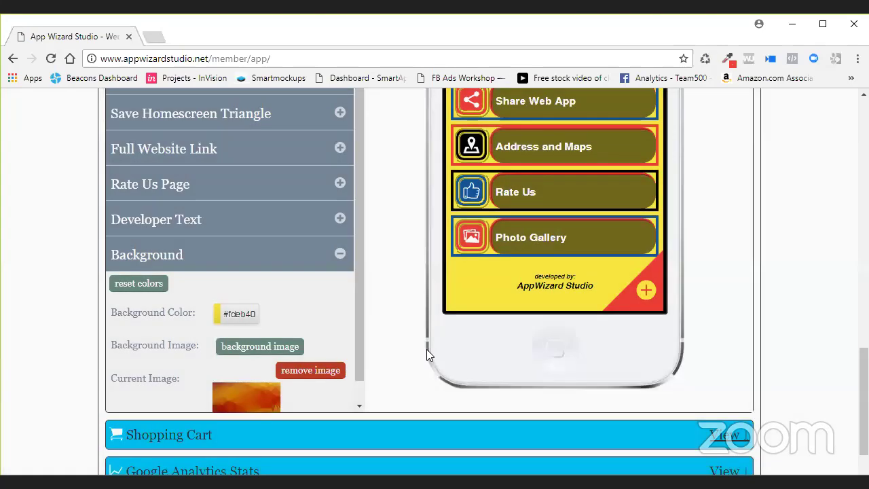
Check the orange polygon background from the header to the developer text in the phone preview.
scroll(733, 275, up, 1)
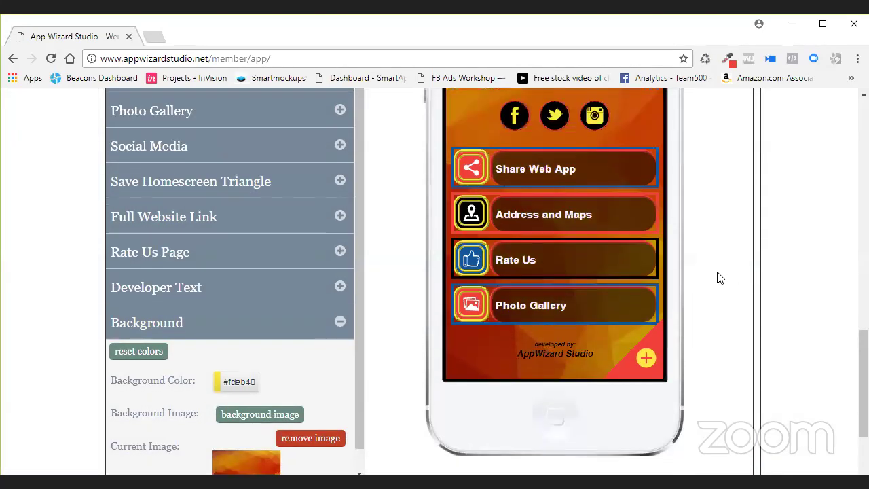
scroll(717, 279, up, 1)
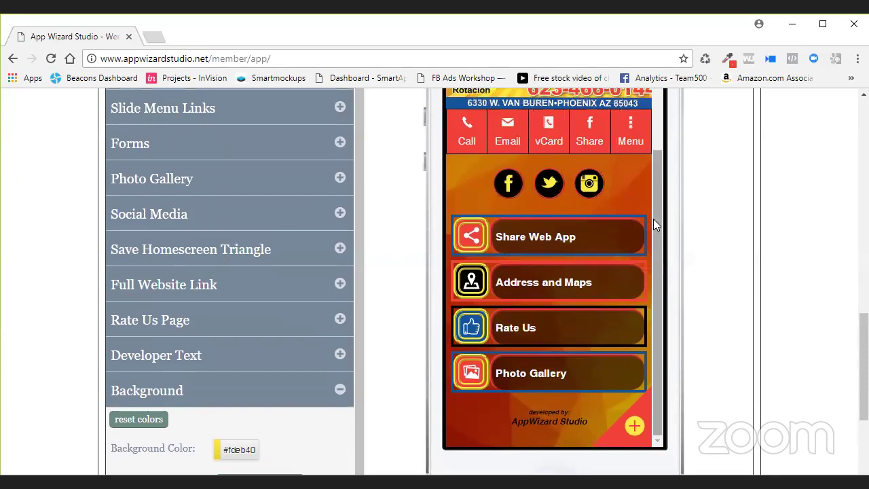
scroll(657, 189, up, 2)
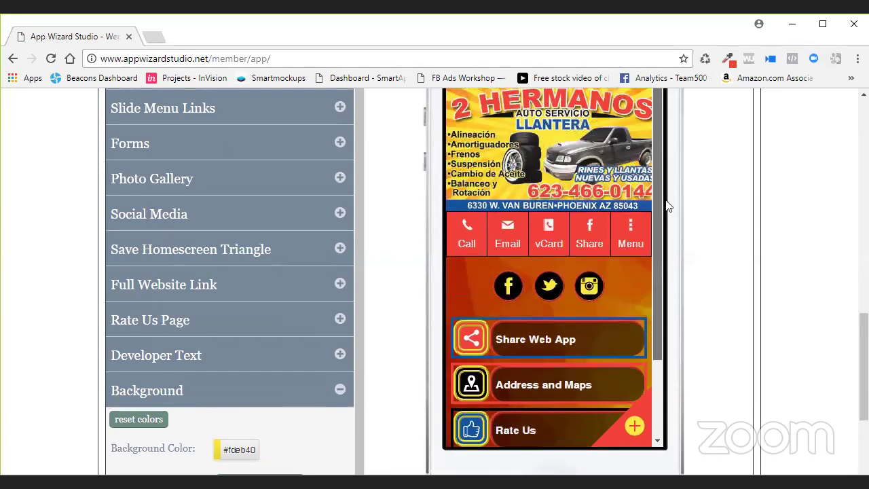
scroll(657, 285, down, 2)
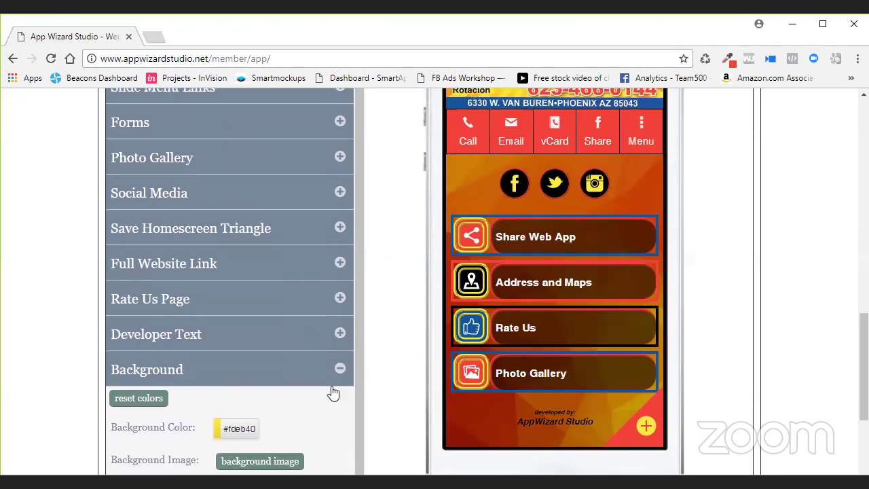
Remove the orange polygon background image, confirm the removal and save the Styles & Colors changes.
scroll(332, 390, down, 1)
scroll(330, 390, down, 1)
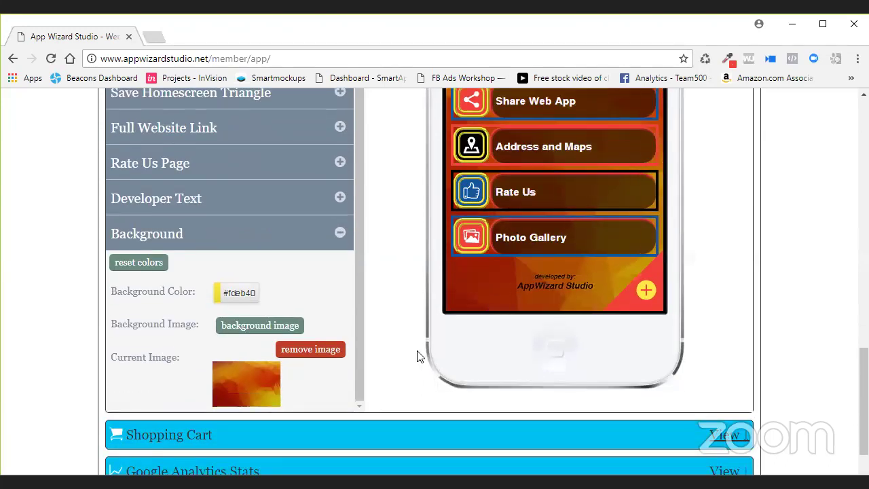
click(339, 354)
click(185, 314)
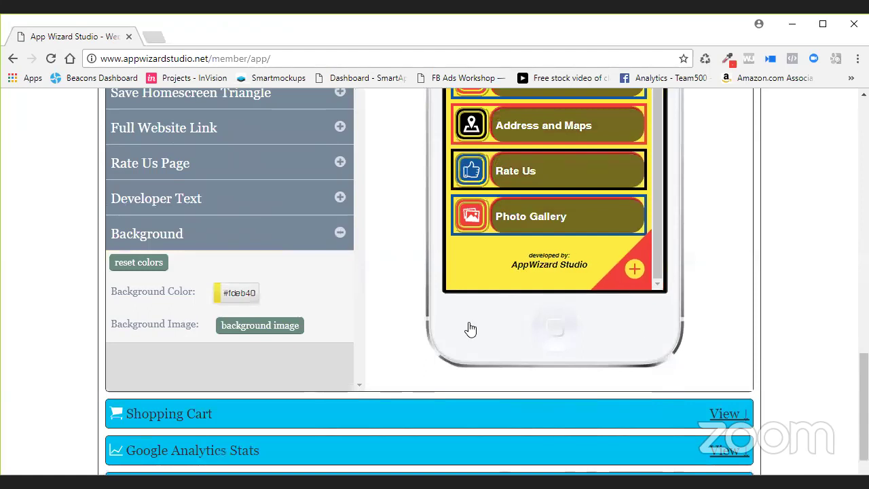
scroll(723, 217, up, 5)
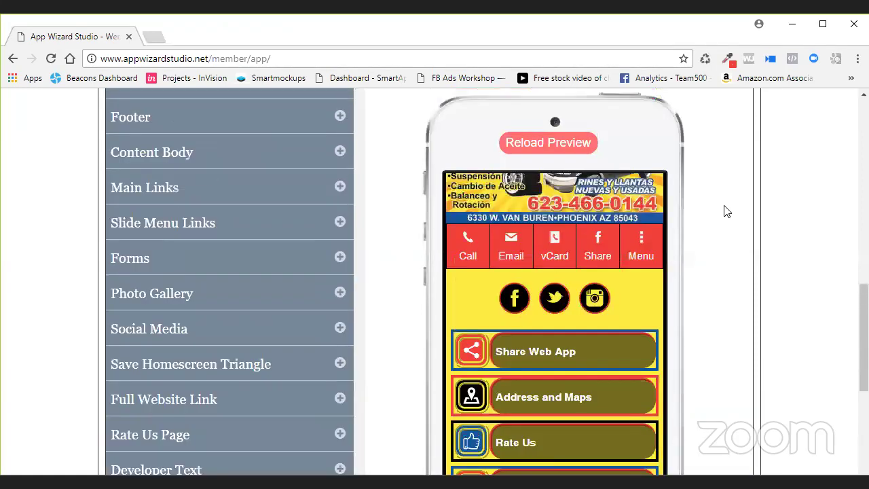
click(723, 114)
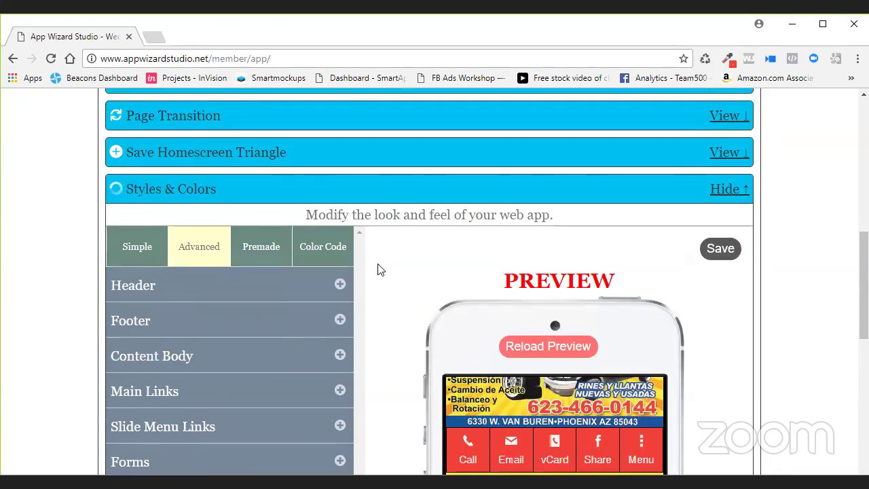
Look through the premade link templates, from the list and button styles to the icon grids, and leave them without choosing one.
click(267, 248)
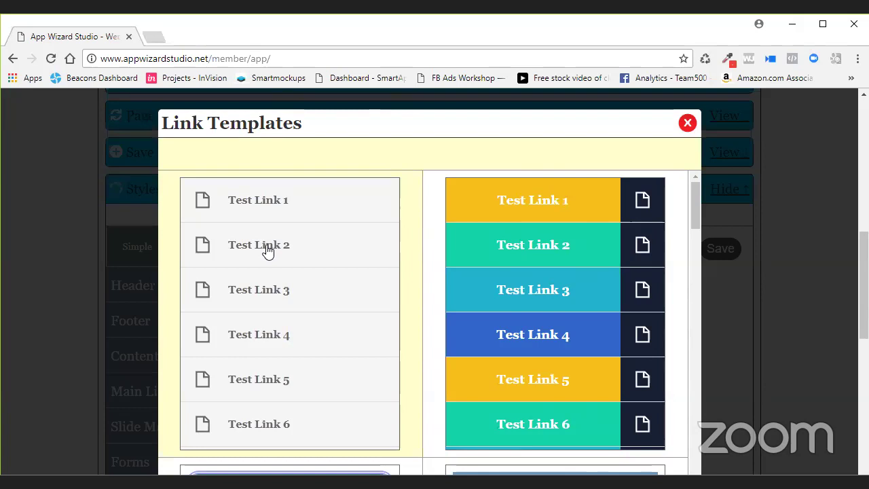
scroll(333, 273, down, 3)
scroll(333, 275, down, 3)
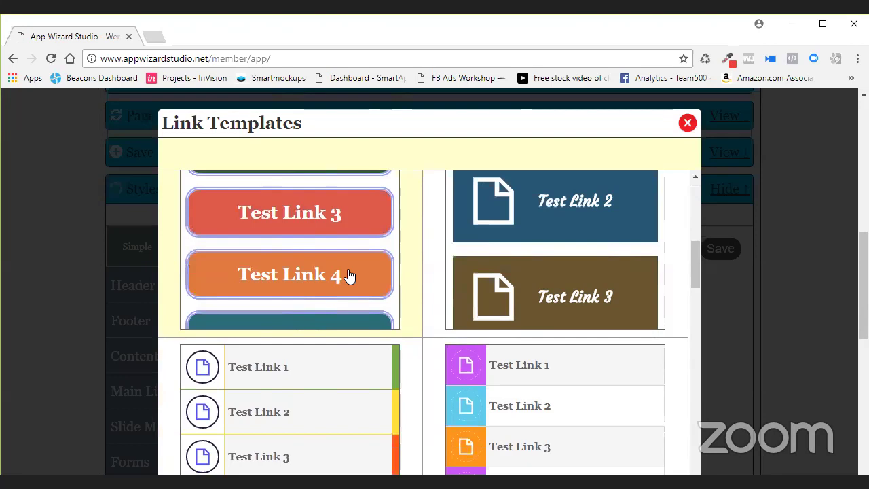
scroll(350, 277, down, 4)
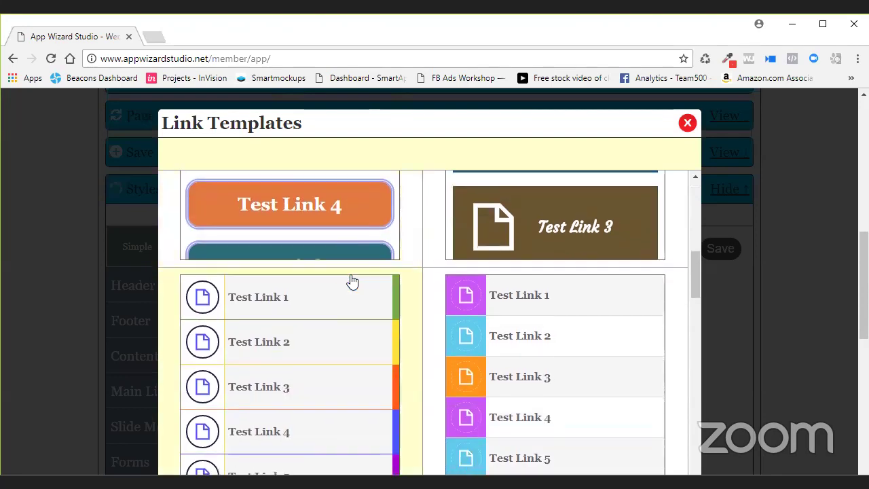
scroll(351, 280, down, 8)
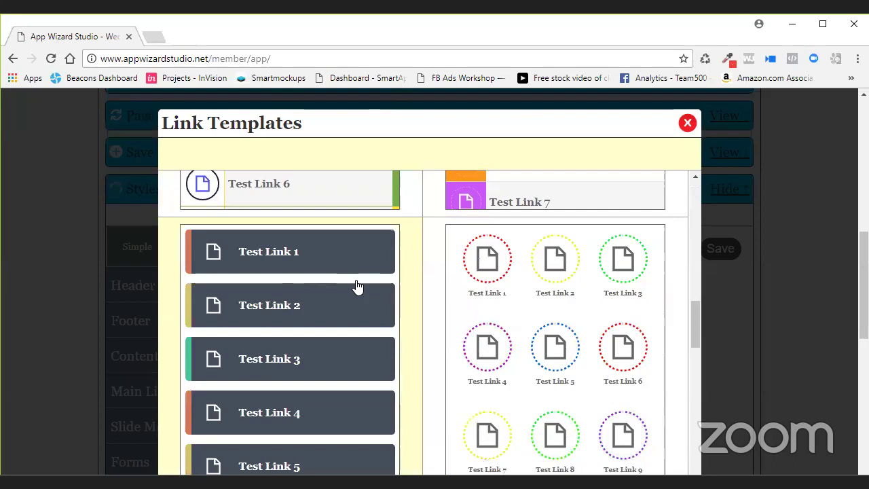
scroll(319, 313, down, 4)
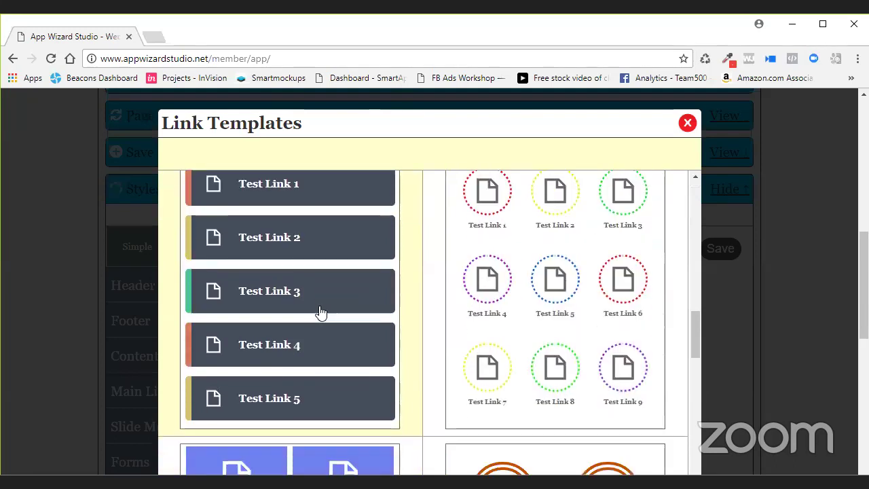
scroll(298, 272, up, 4)
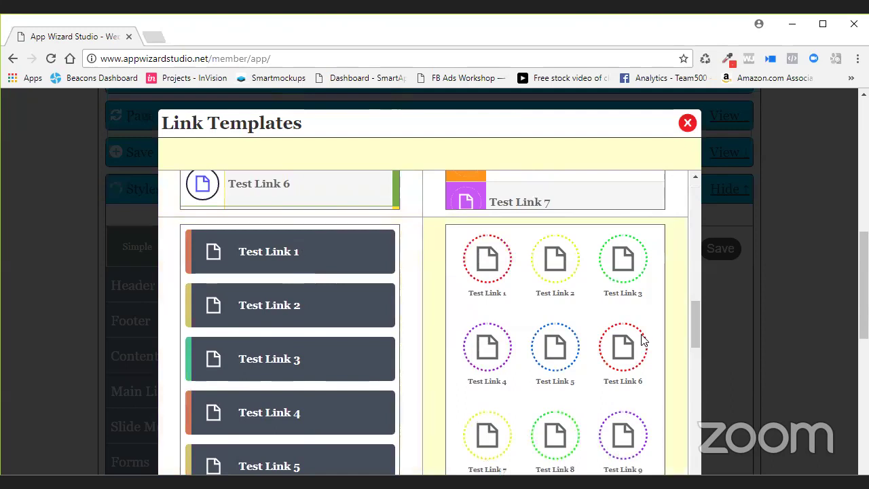
drag(694, 330, 694, 372)
scroll(693, 372, down, 3)
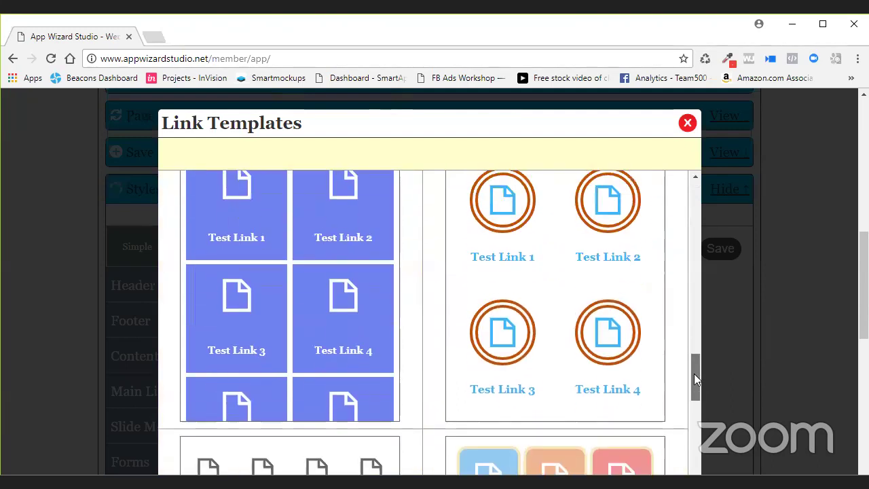
scroll(695, 387, down, 3)
scroll(697, 415, down, 4)
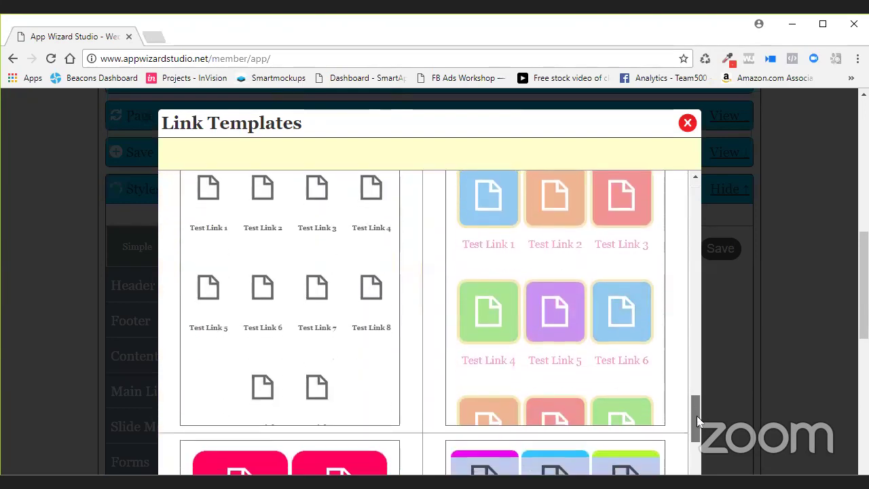
scroll(699, 451, down, 1)
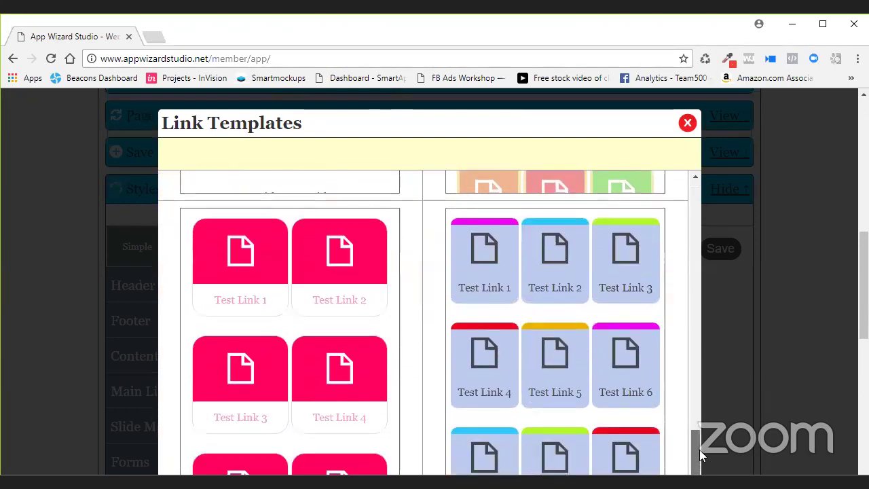
scroll(692, 240, up, 7)
scroll(694, 180, up, 10)
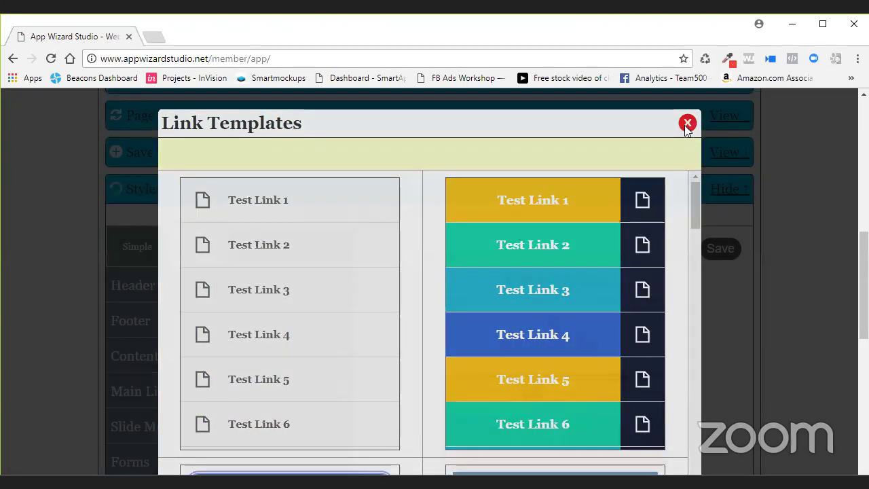
click(686, 124)
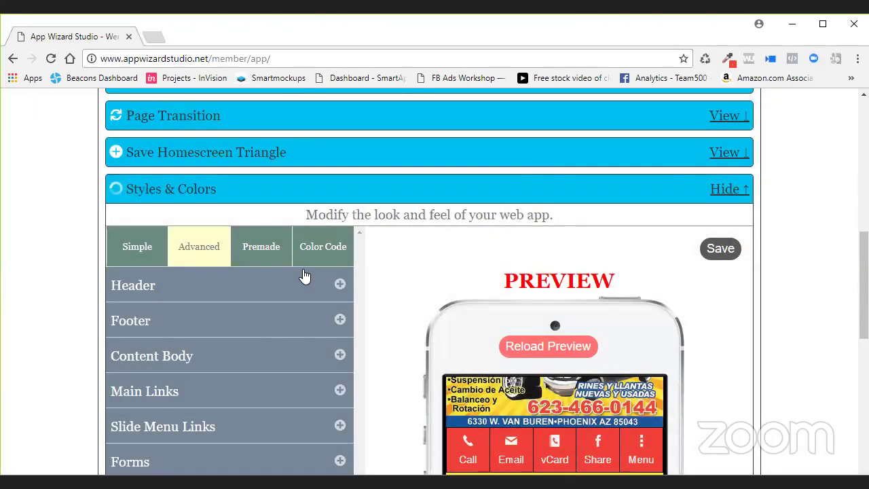
Show the app color code import options and highlight this app's own color code.
click(323, 248)
scroll(323, 249, down, 1)
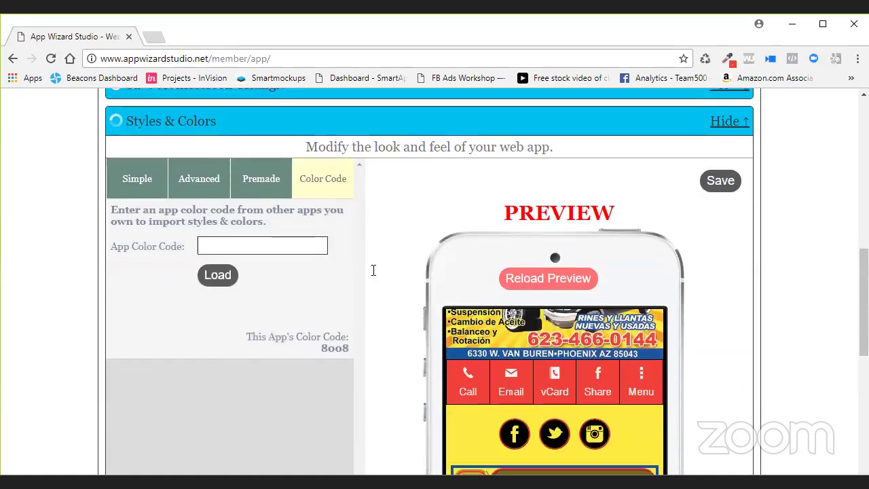
drag(351, 348, 311, 348)
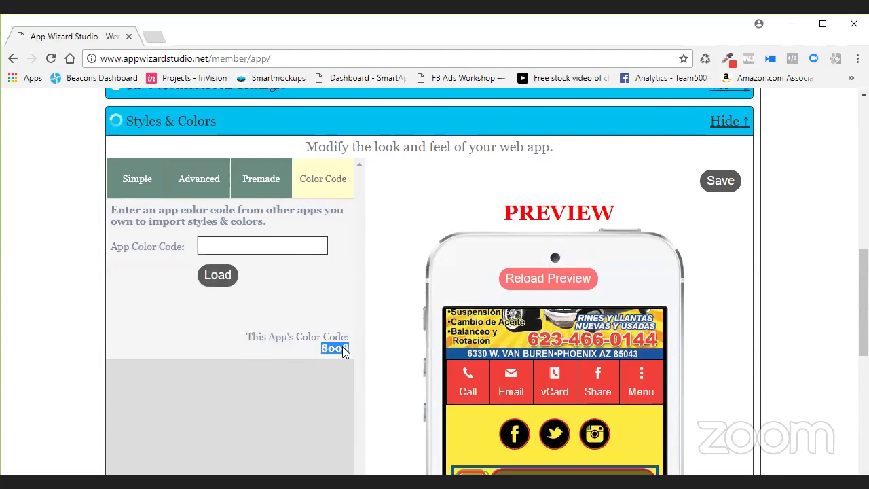
Copy the Windows app's own color code 8008 and save its Styles & Colors settings.
right_click(344, 348)
click(358, 357)
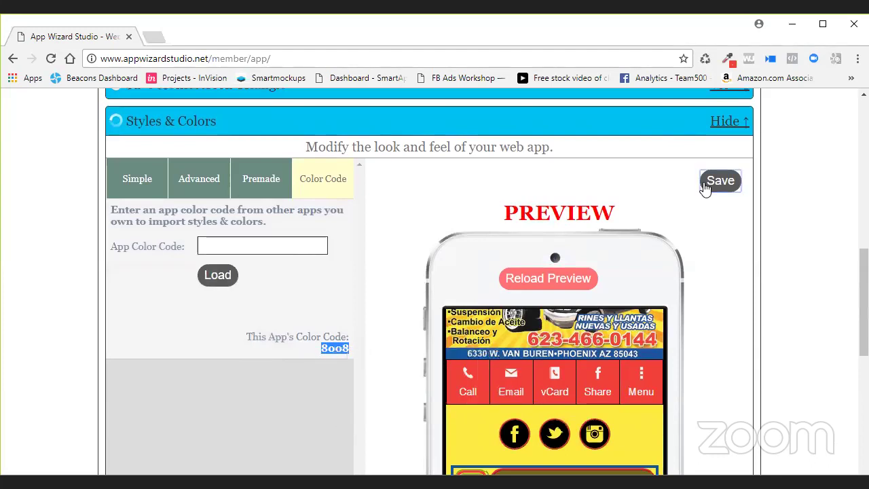
Return to the administrator control panel and open the web app named Duplicated app for editing.
scroll(257, 179, up, 7)
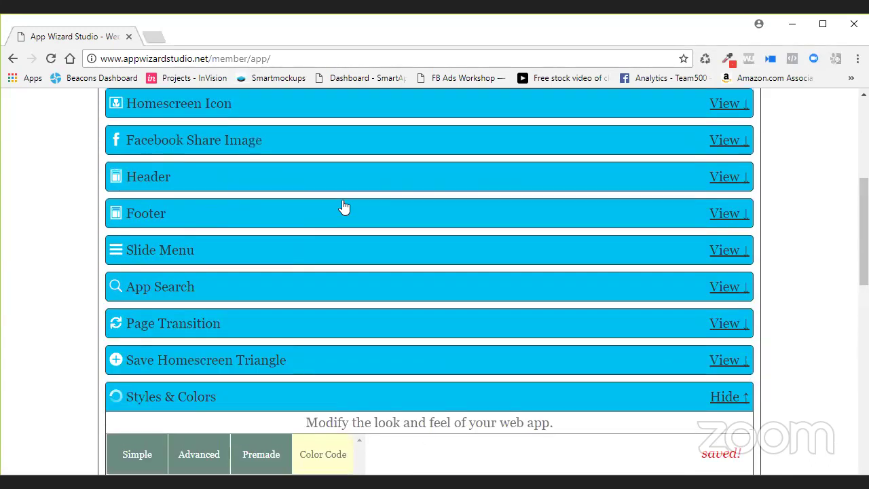
scroll(293, 211, up, 1)
click(173, 155)
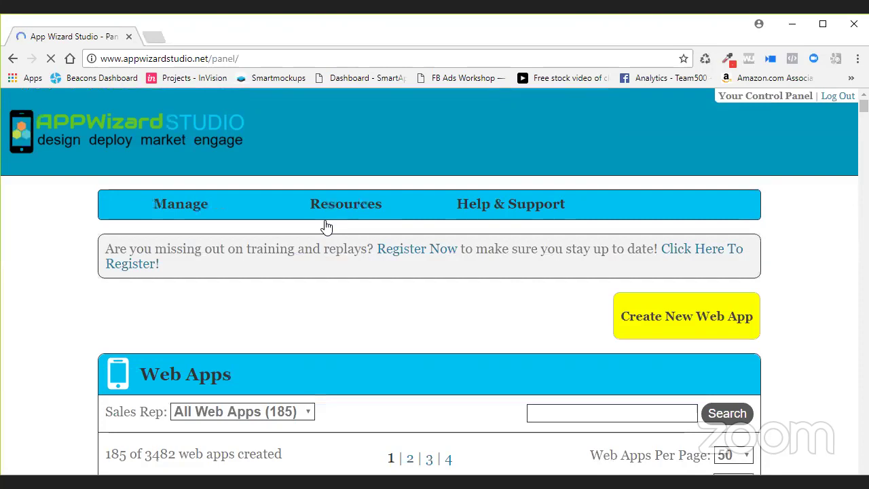
scroll(326, 227, down, 1)
scroll(322, 228, down, 8)
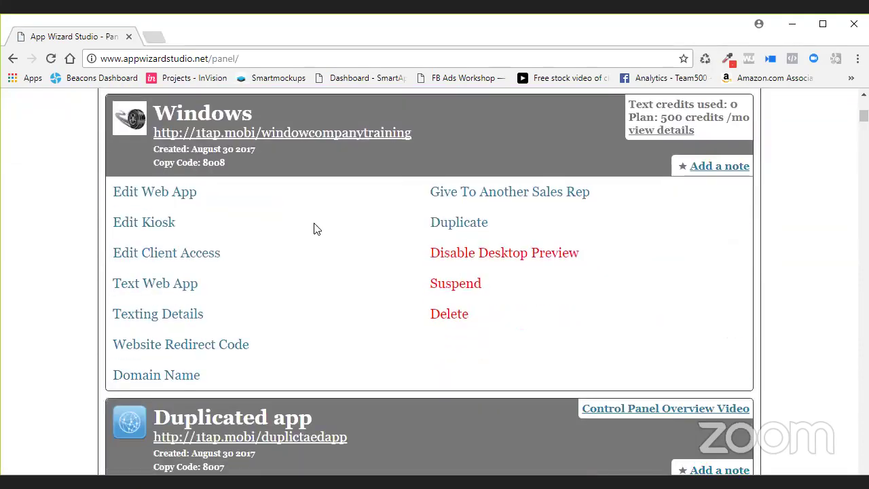
click(176, 236)
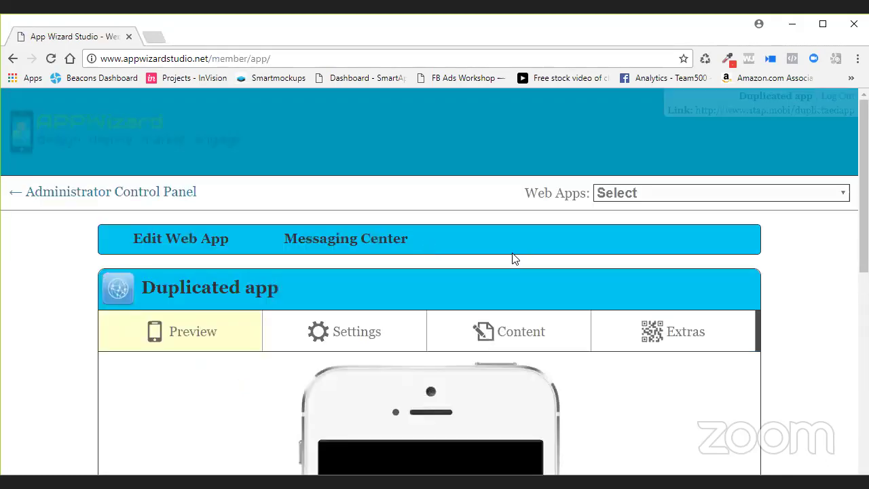
Show the color code import options in the Styles & Colors settings of Duplicated app.
scroll(512, 255, down, 2)
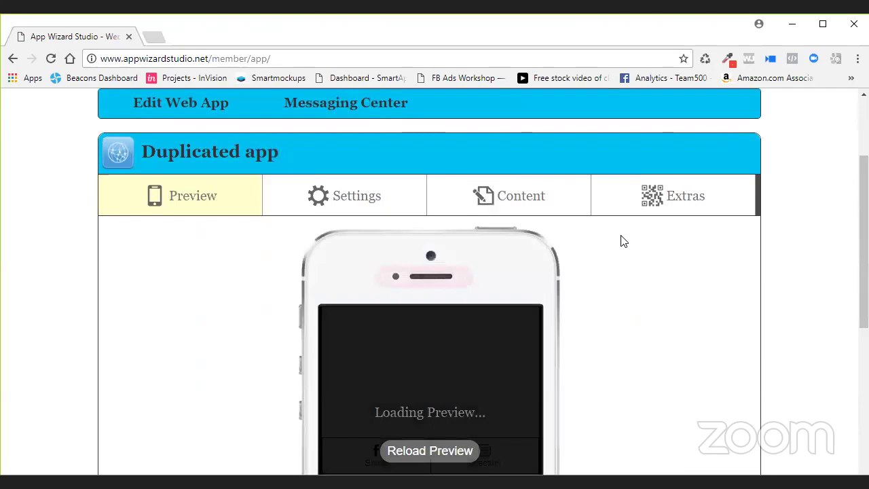
scroll(620, 240, down, 1)
scroll(618, 242, down, 1)
scroll(568, 248, up, 2)
click(362, 207)
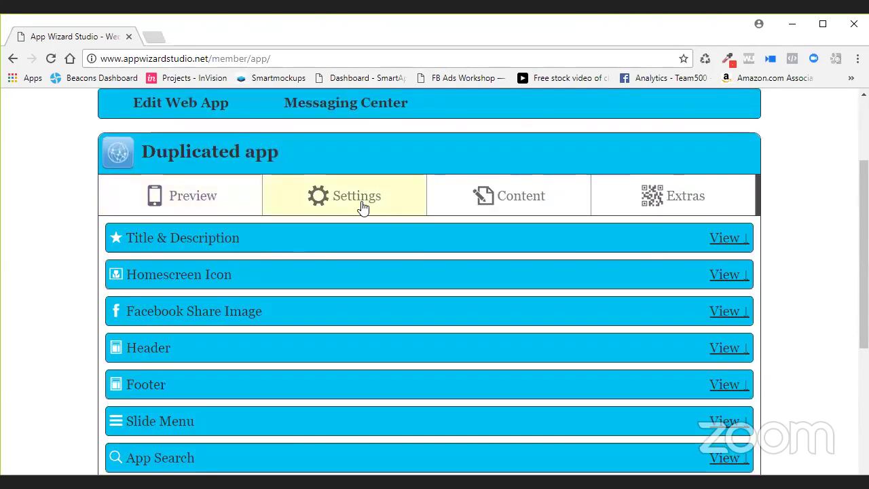
scroll(391, 303, down, 4)
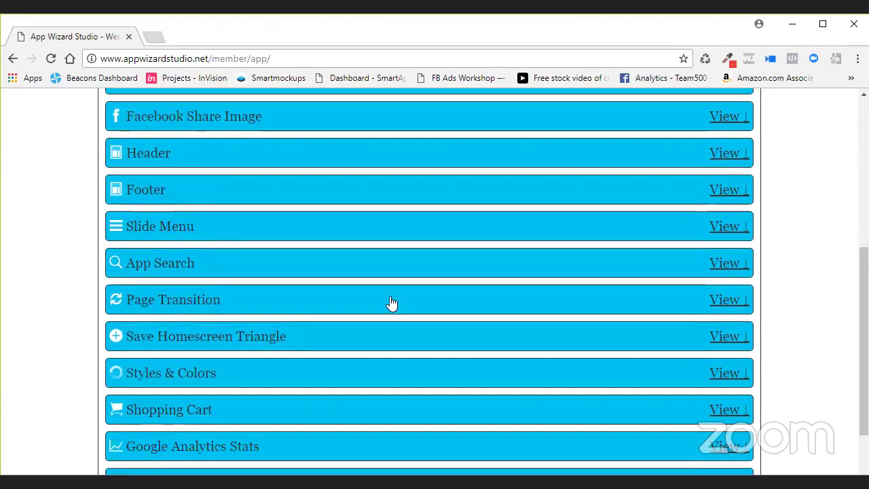
click(392, 303)
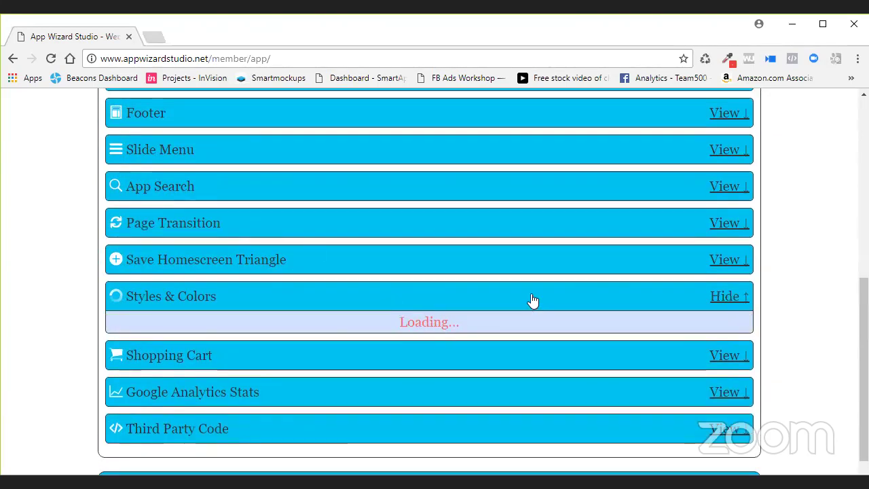
scroll(347, 239, down, 3)
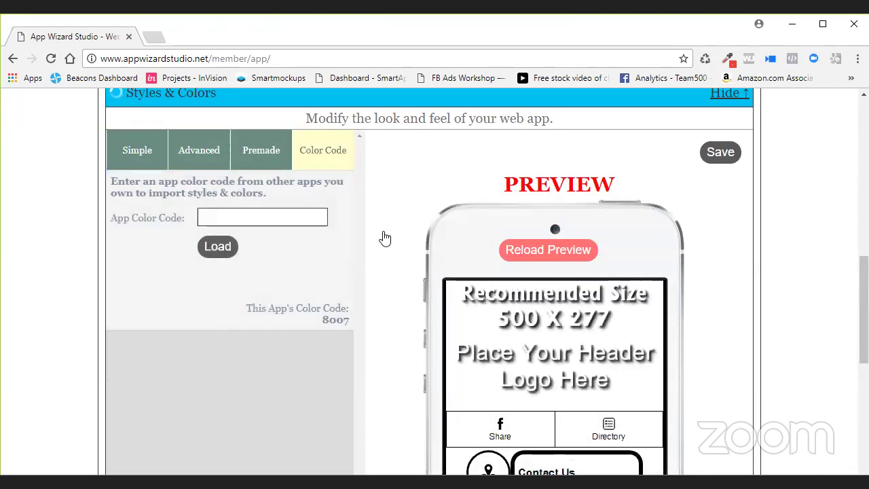
Import the styles of app color code 8008 into Duplicated app and check the result down to the developer text in the preview.
right_click(272, 218)
click(300, 302)
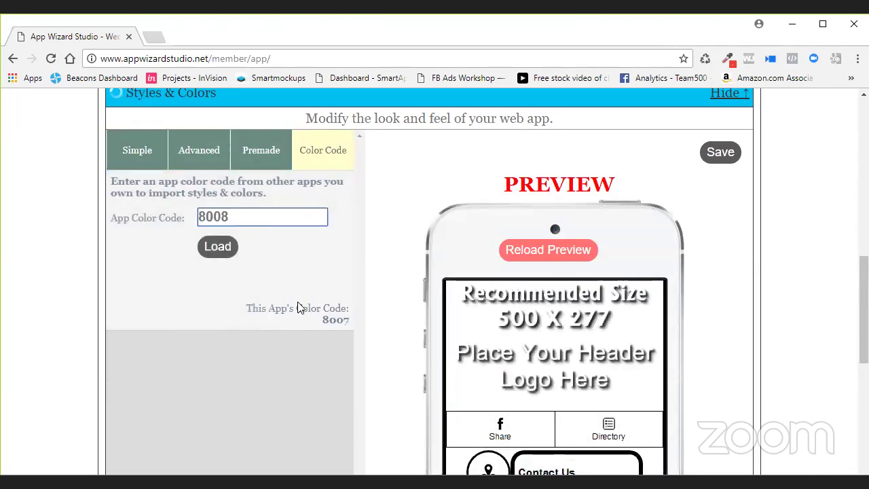
click(227, 247)
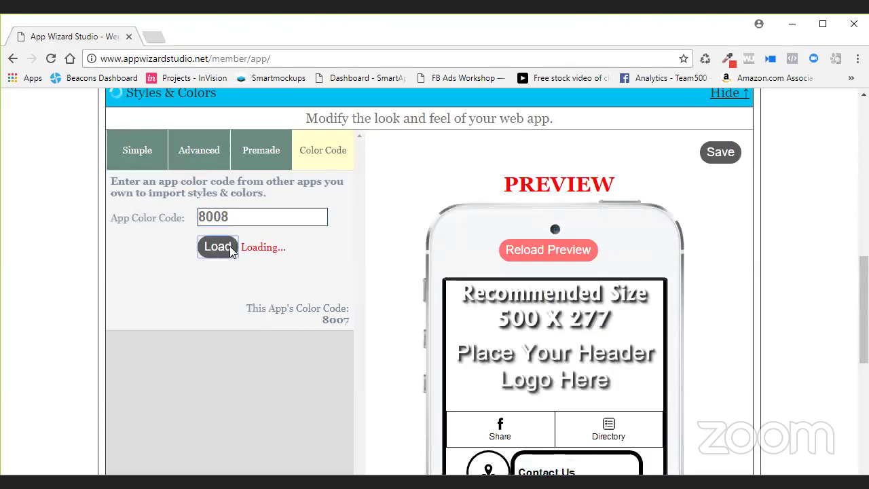
scroll(704, 227, down, 2)
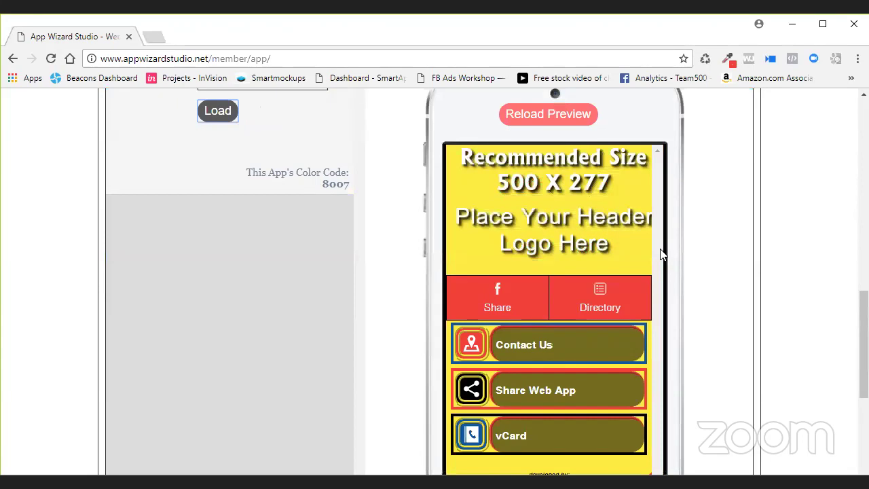
scroll(694, 294, down, 2)
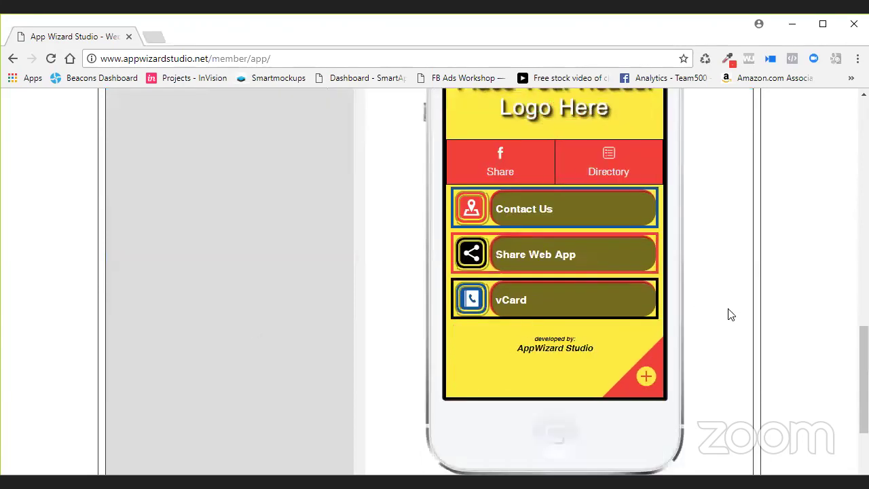
scroll(374, 172, up, 2)
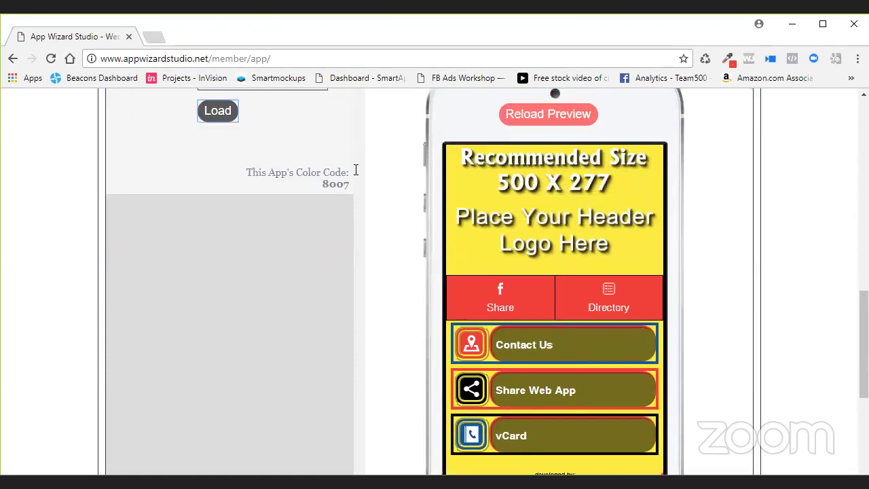
Highlight Duplicated app's own color code and save the imported styles and colors.
double_click(325, 185)
scroll(727, 221, up, 2)
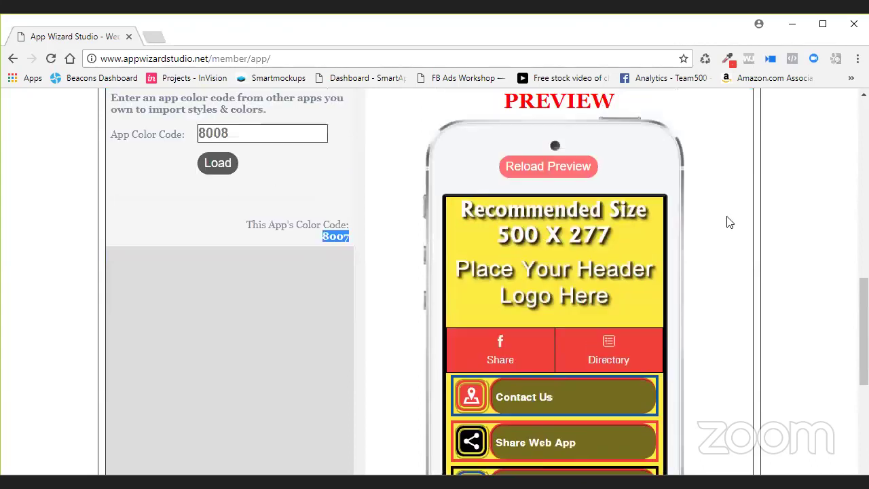
click(725, 152)
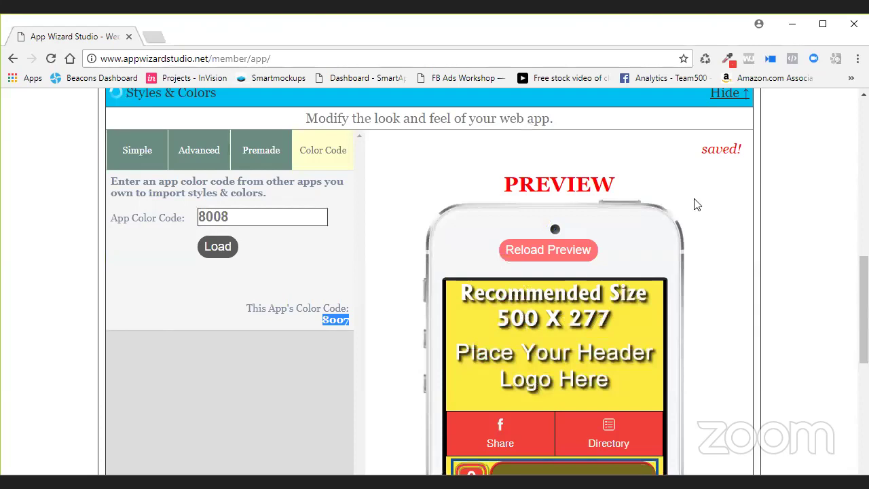
scroll(692, 204, down, 1)
scroll(692, 206, down, 1)
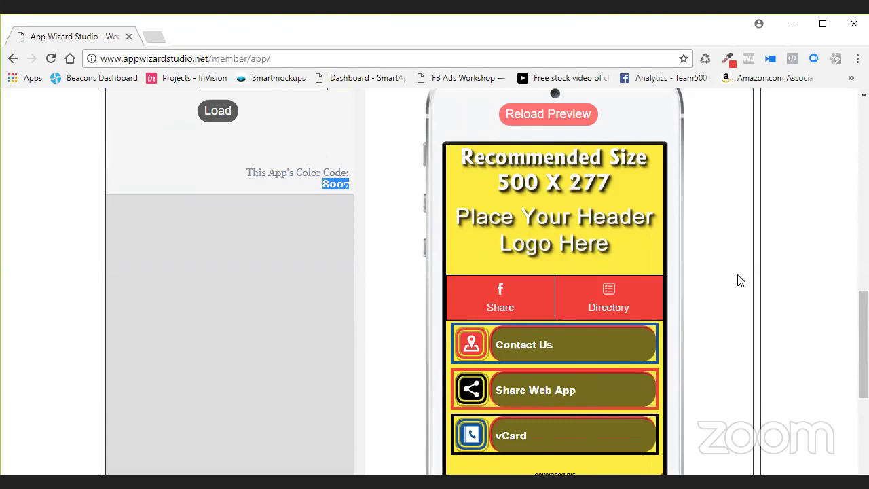
Reload the main phone preview of Duplicated app to check the imported styles.
scroll(726, 272, up, 3)
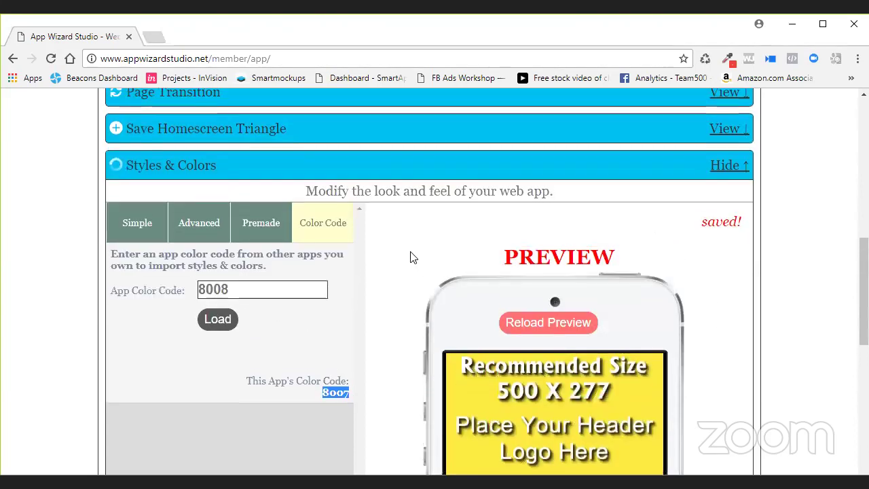
scroll(409, 254, up, 5)
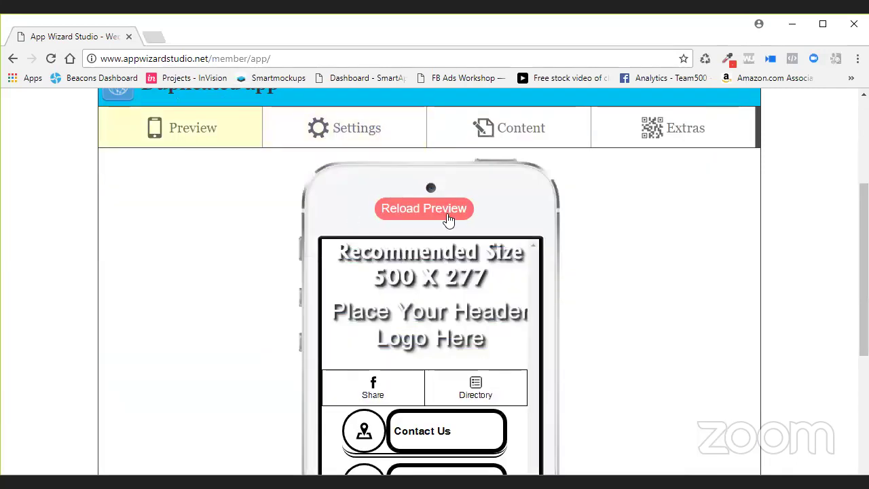
click(450, 216)
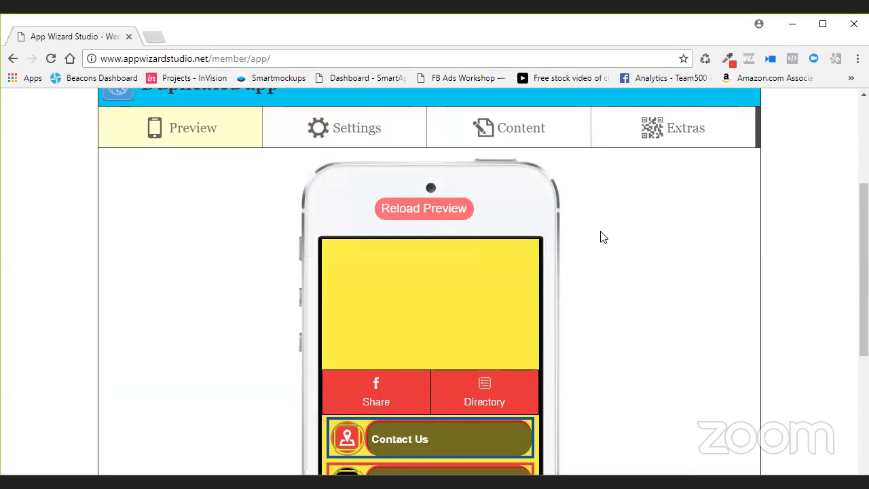
Return to the administrator control panel and start duplicating the Windows web app.
scroll(599, 239, up, 3)
click(281, 244)
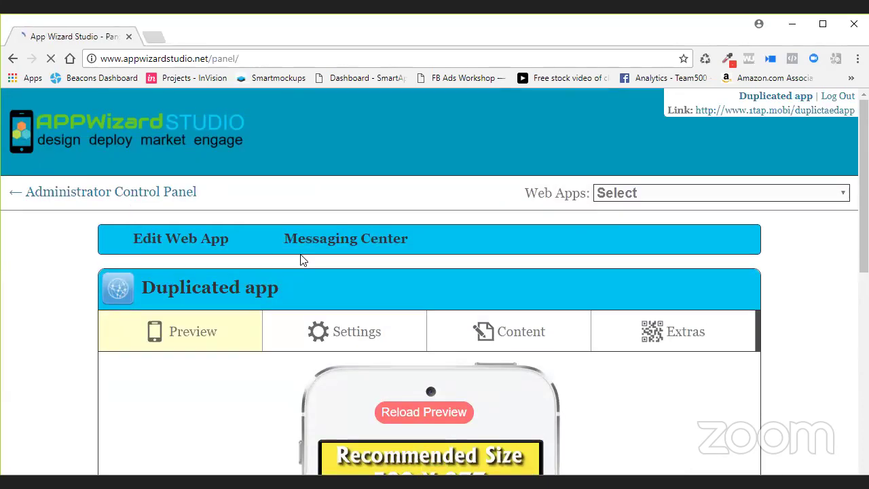
scroll(338, 272, down, 6)
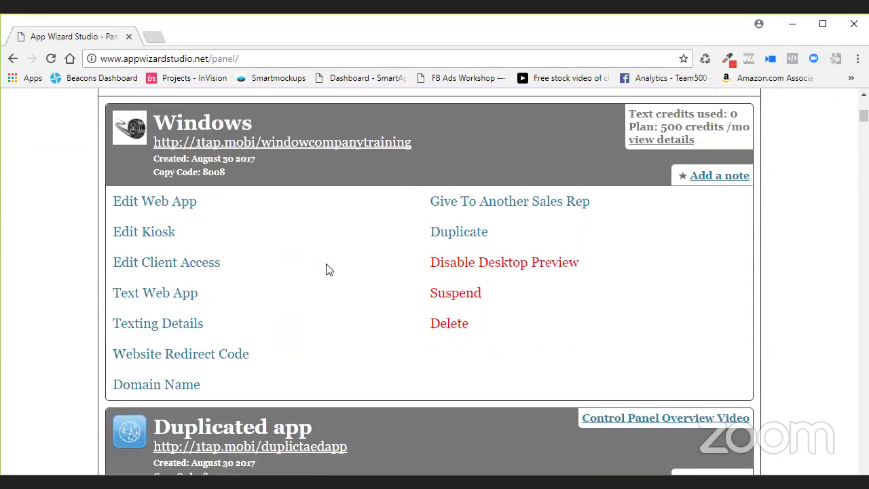
click(455, 239)
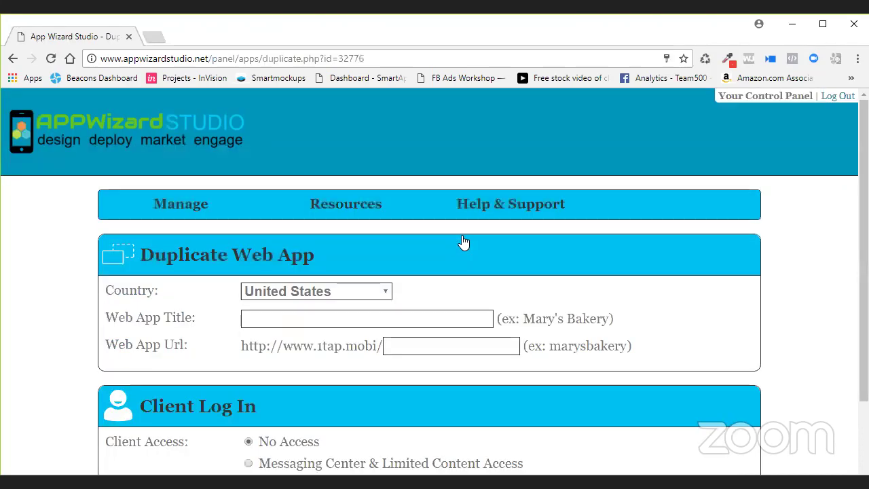
Title the duplicate Test1, set its web app URL ending to dupilatelkasdalskd and save it with no client access.
scroll(509, 281, down, 2)
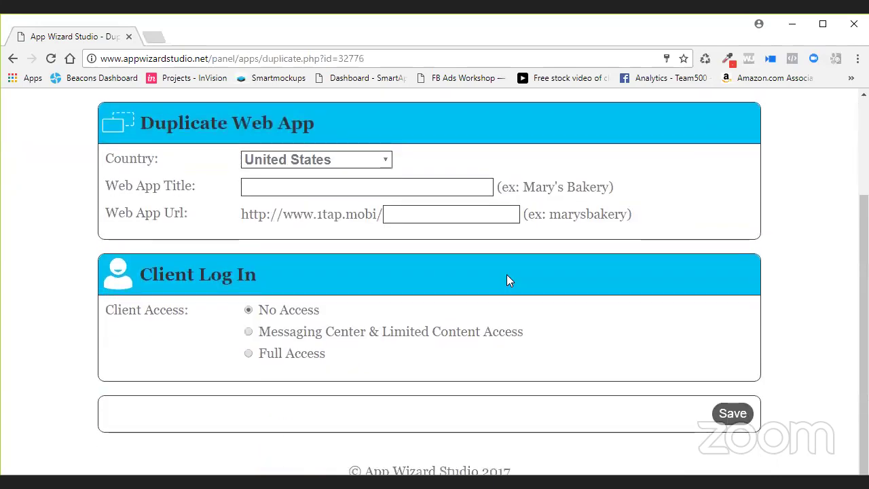
click(292, 178)
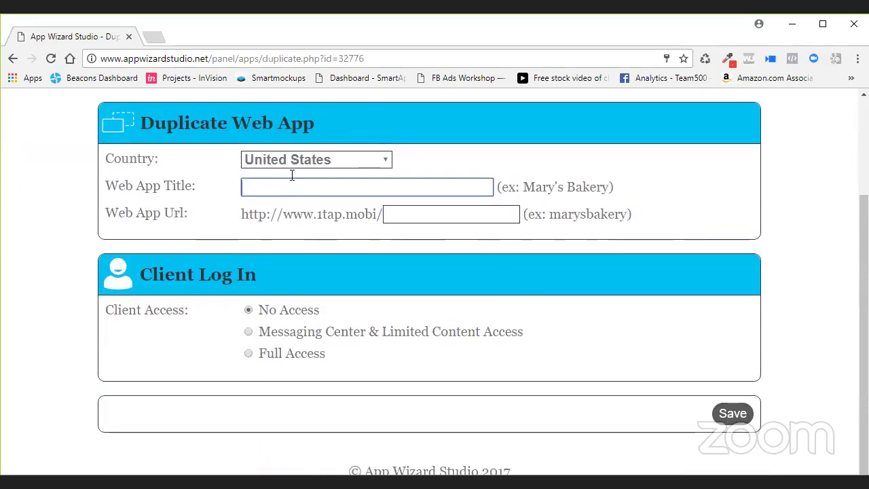
text(Test1)
key(Tab)
text(dupilatelka)
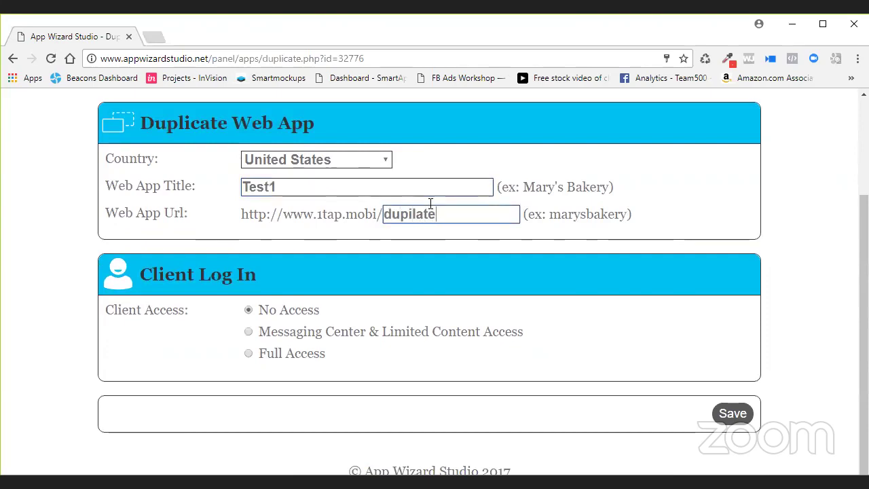
text(sdalskd)
click(737, 414)
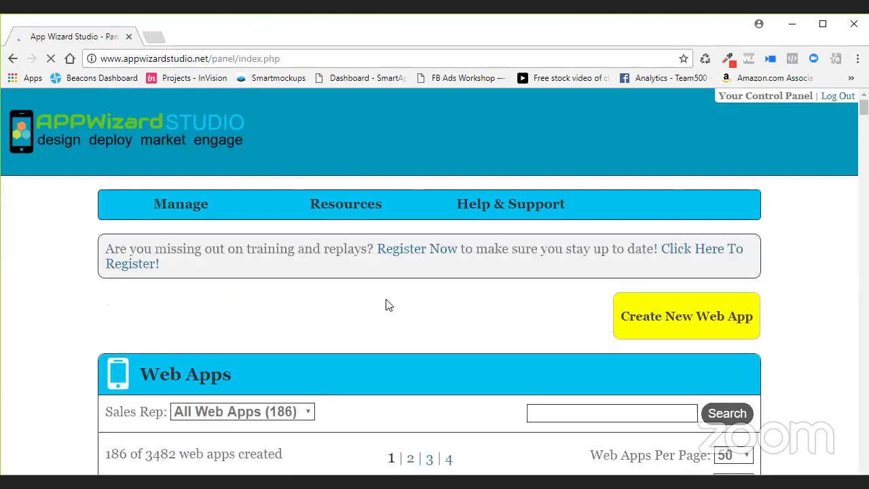
Open the Test1 web app for editing and check its header, buttons and links in the phone preview.
scroll(387, 305, down, 5)
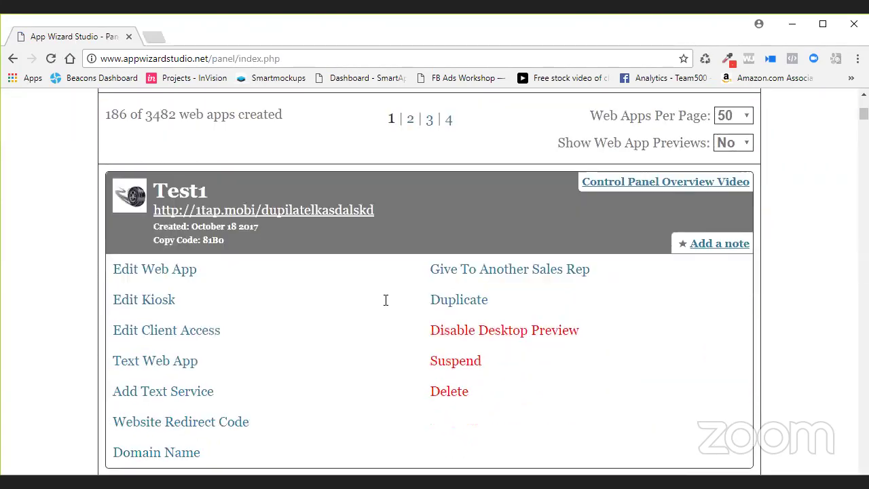
click(171, 270)
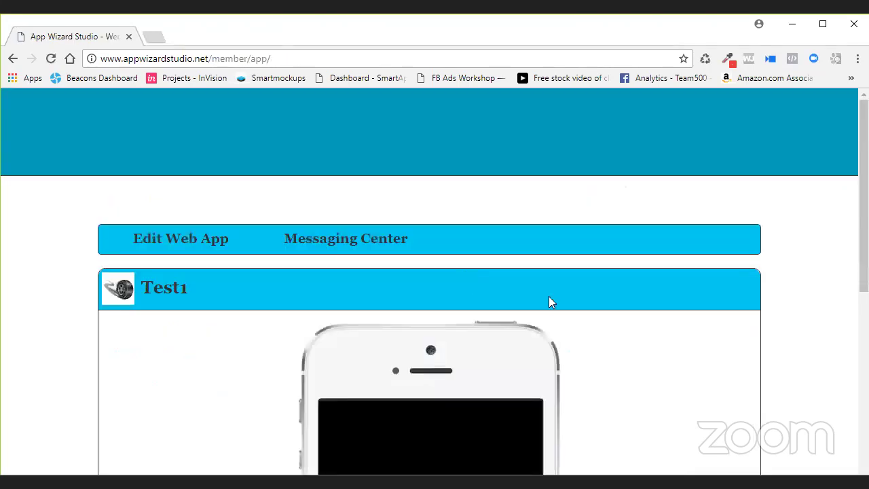
scroll(649, 336, down, 4)
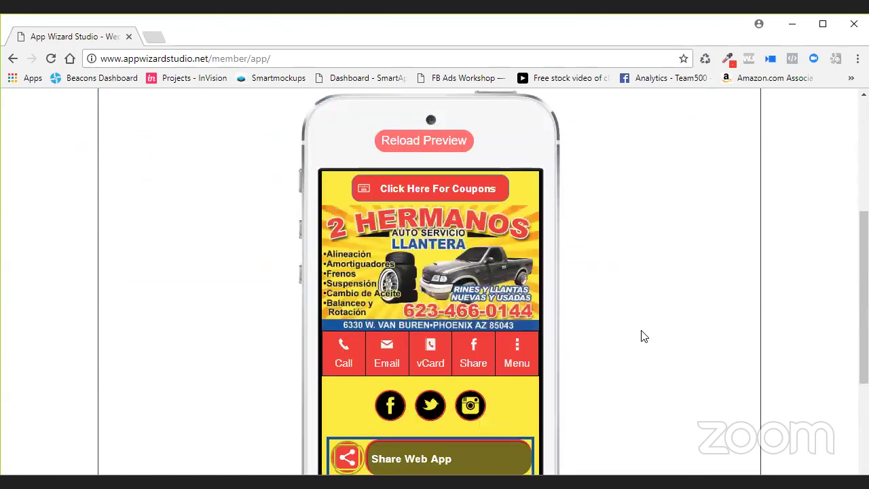
scroll(645, 337, down, 2)
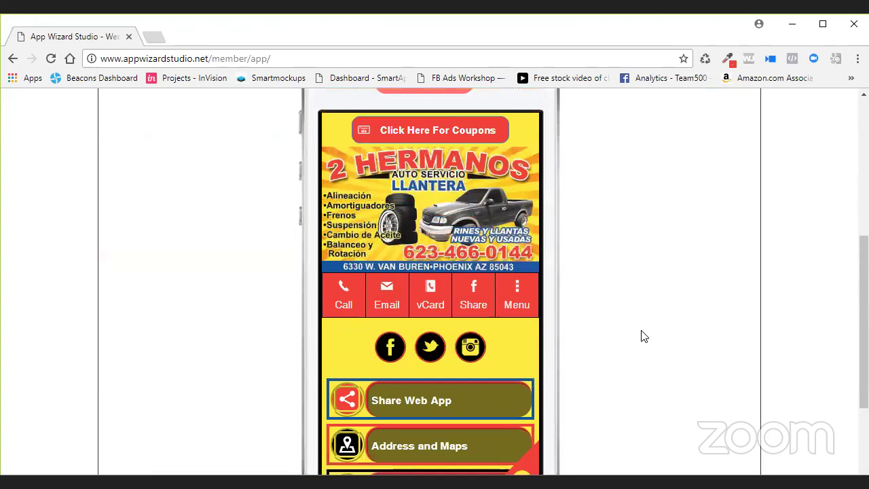
Return to the administrator control panel and open the Windows web app for editing.
scroll(153, 216, up, 5)
click(142, 195)
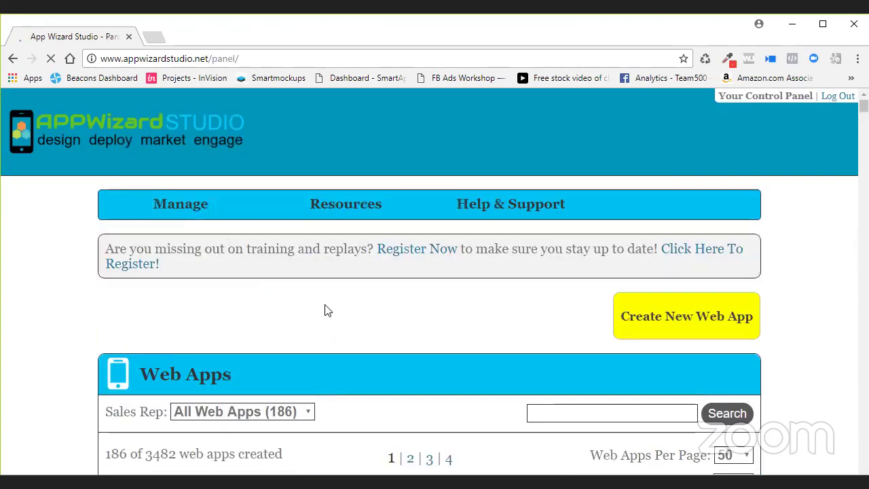
scroll(324, 311, down, 3)
scroll(322, 310, down, 7)
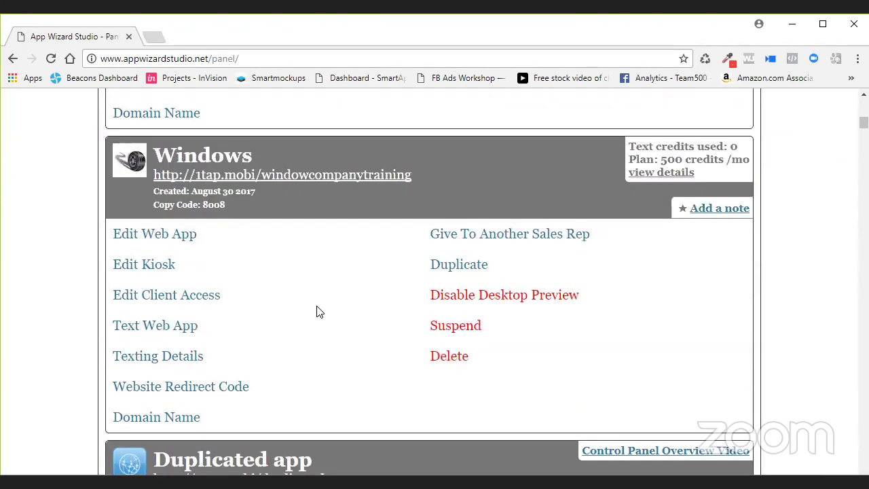
click(168, 238)
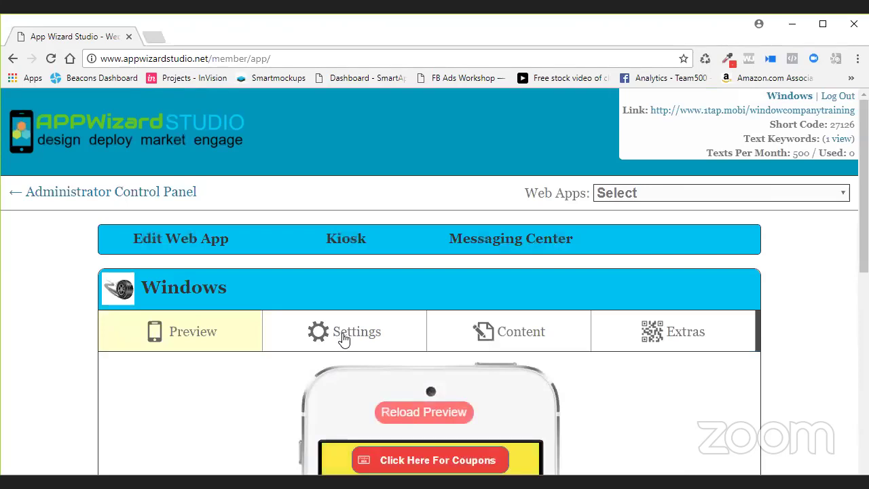
Open the Shopping Cart settings of the Windows web app and set its Live/Test Mode to Test Mode.
click(414, 337)
scroll(457, 342, down, 8)
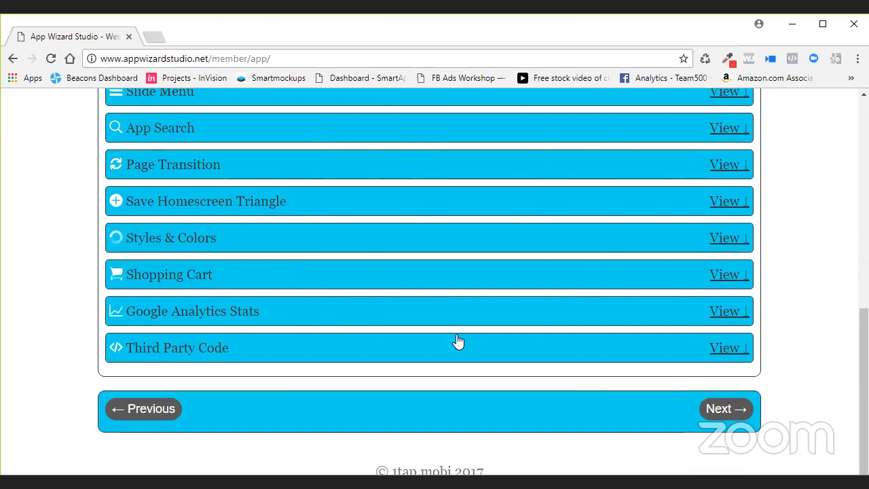
click(724, 274)
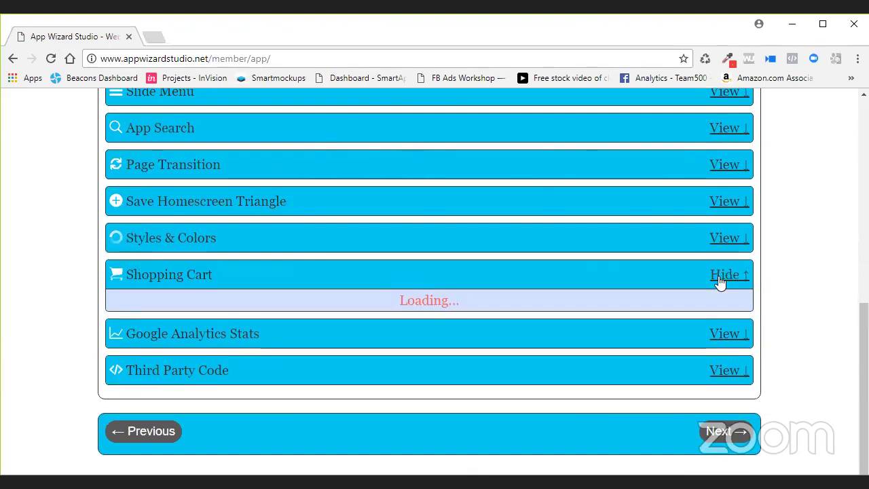
scroll(479, 299, down, 3)
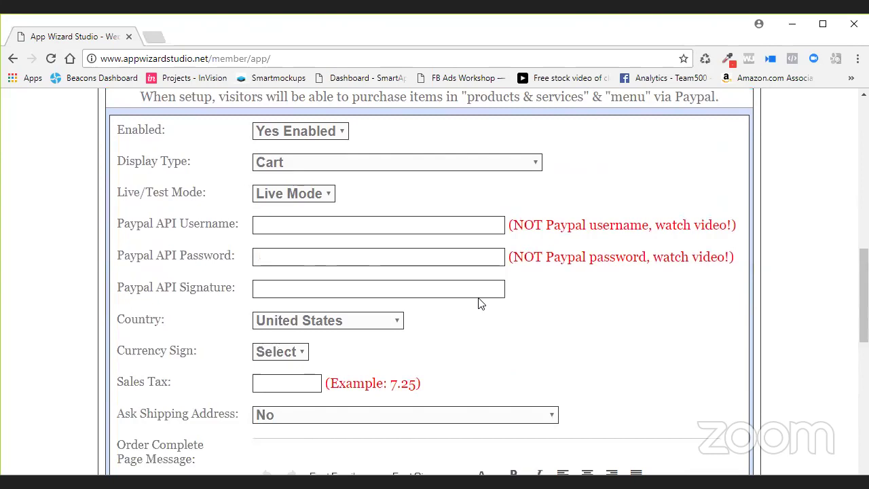
click(299, 195)
click(303, 212)
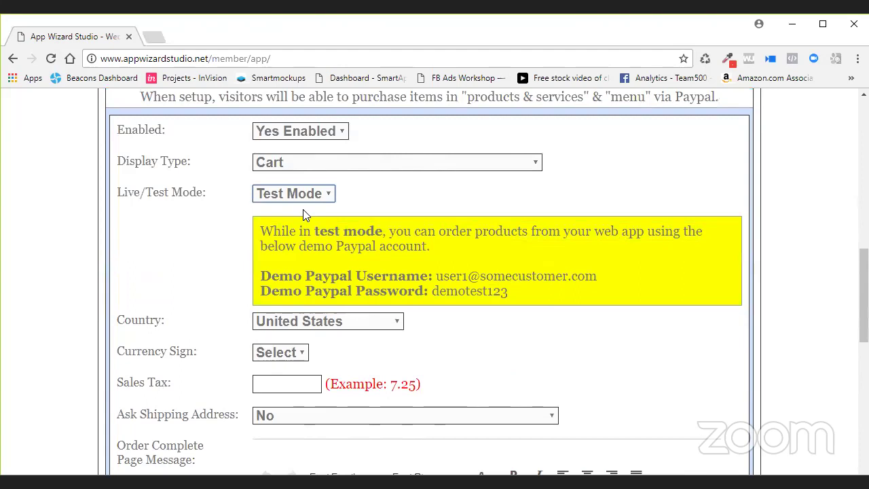
Check the cart's Display Type options while keeping Cart, and switch Enabled to No Disabled and back to Yes Enabled.
click(481, 162)
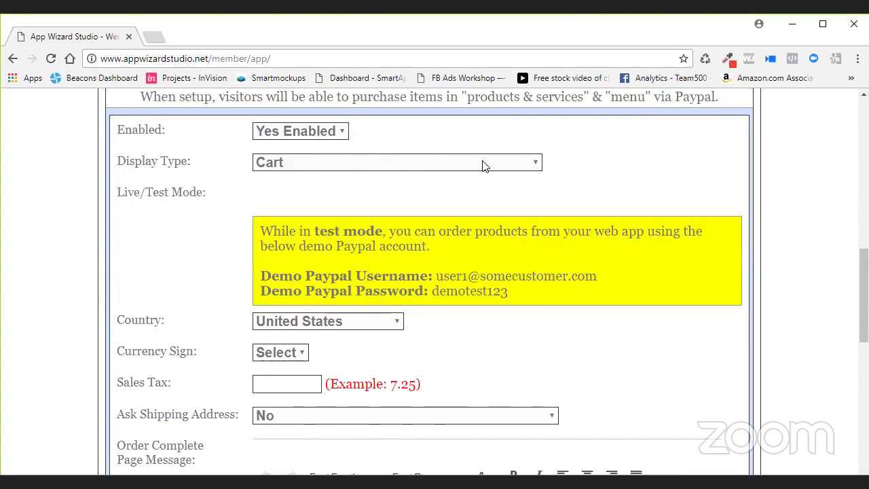
click(444, 197)
click(508, 170)
click(435, 179)
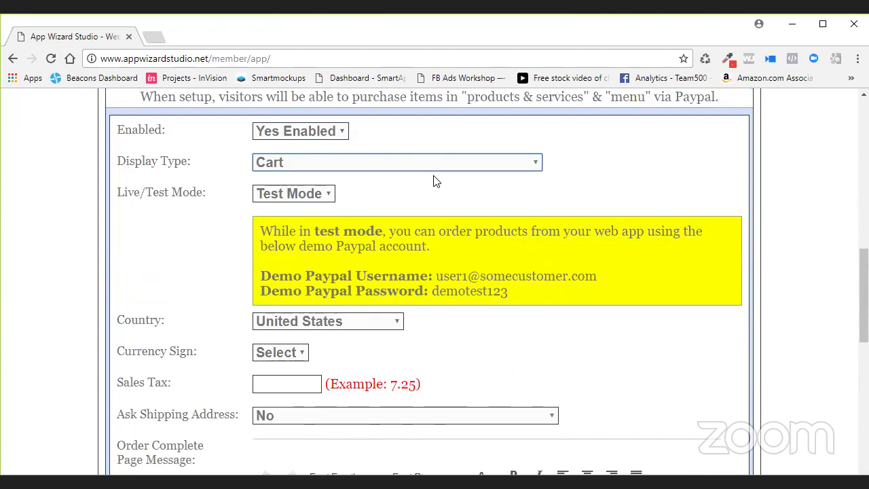
click(330, 132)
click(322, 165)
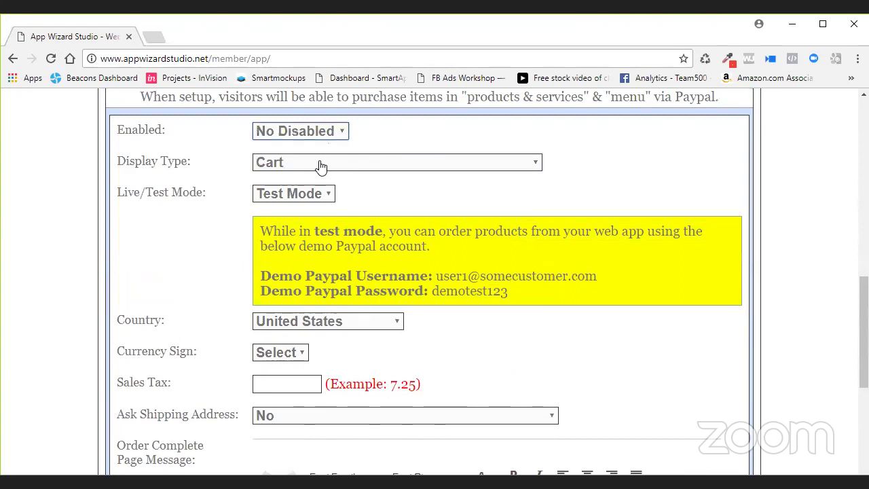
click(333, 220)
click(319, 235)
Check the Currency Sign choices and set Ask Shipping Address to Yes (asked when purchasing on Paypal.com).
scroll(530, 319, down, 2)
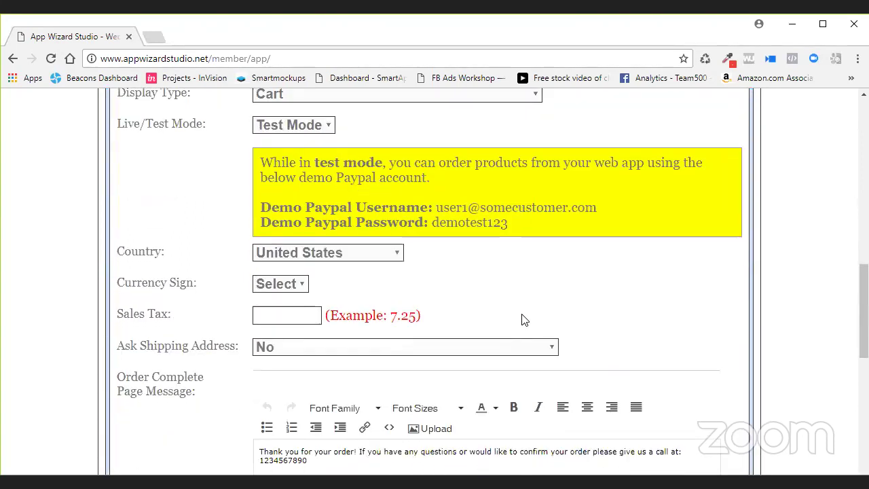
click(289, 217)
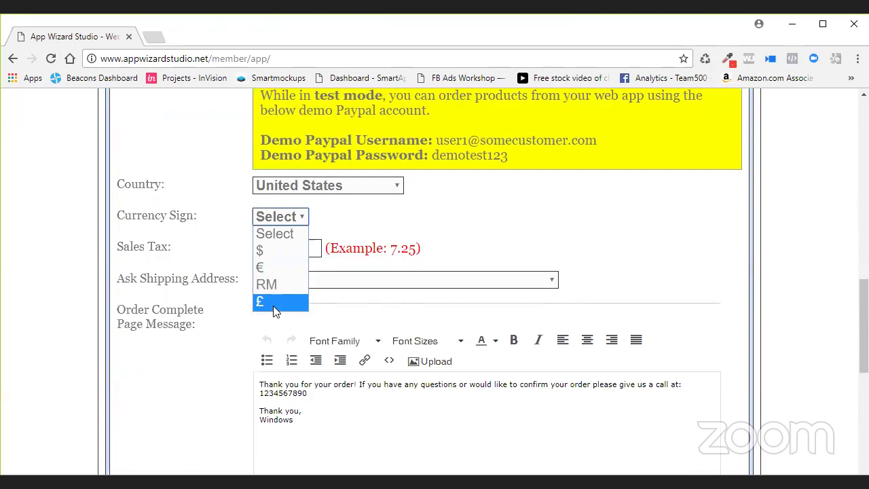
click(563, 219)
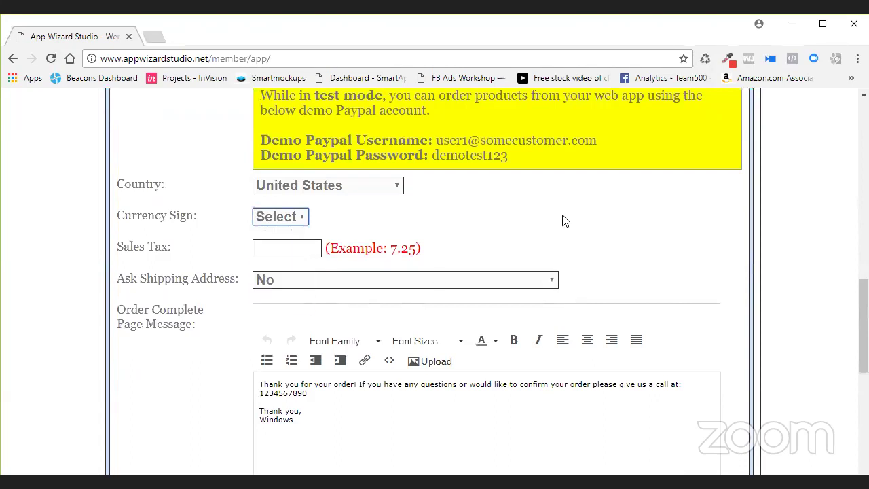
click(316, 285)
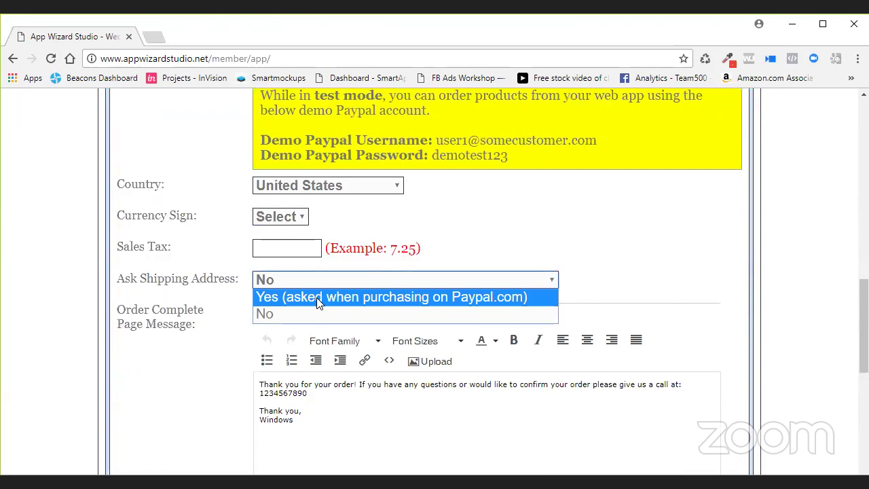
click(316, 298)
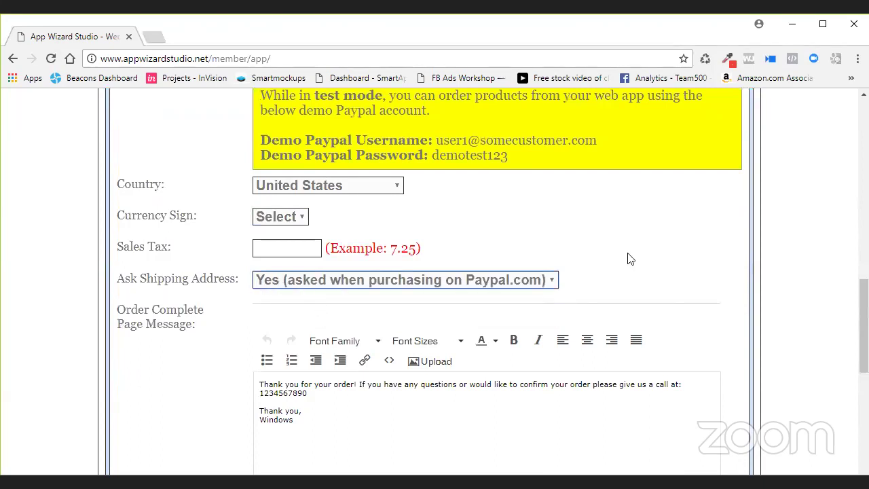
Set the shopping cart's Sales Tax to 8.25.
scroll(444, 242, down, 1)
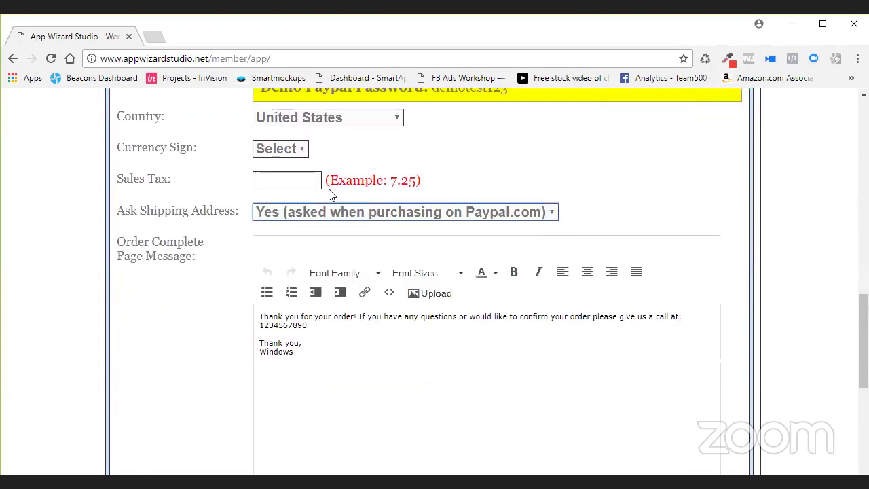
click(300, 184)
text(8)
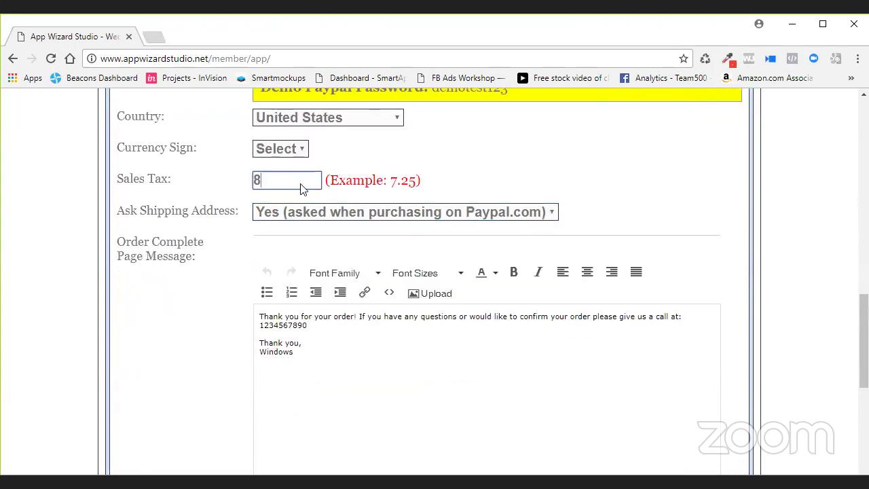
text(.25)
click(648, 176)
Set the whole Order Complete Page Message to a 14pt font size.
scroll(780, 251, down, 2)
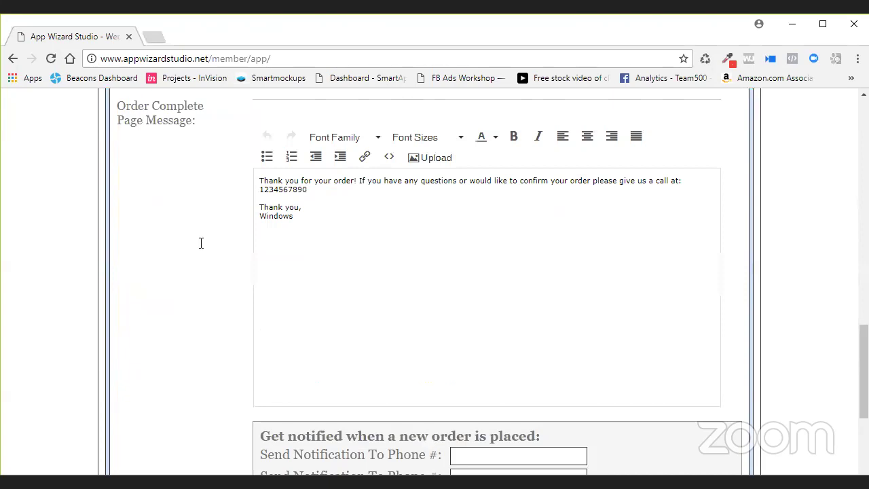
drag(307, 190, 241, 206)
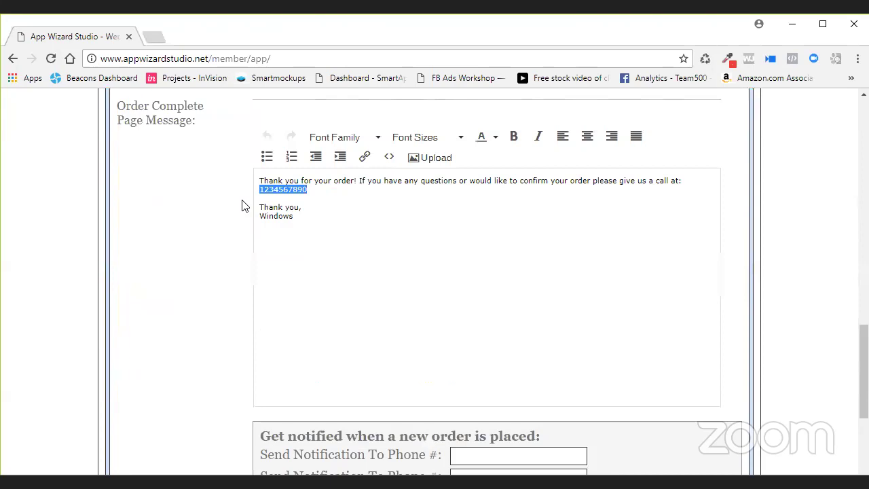
key(ctrl+a)
key(ctrl+a)
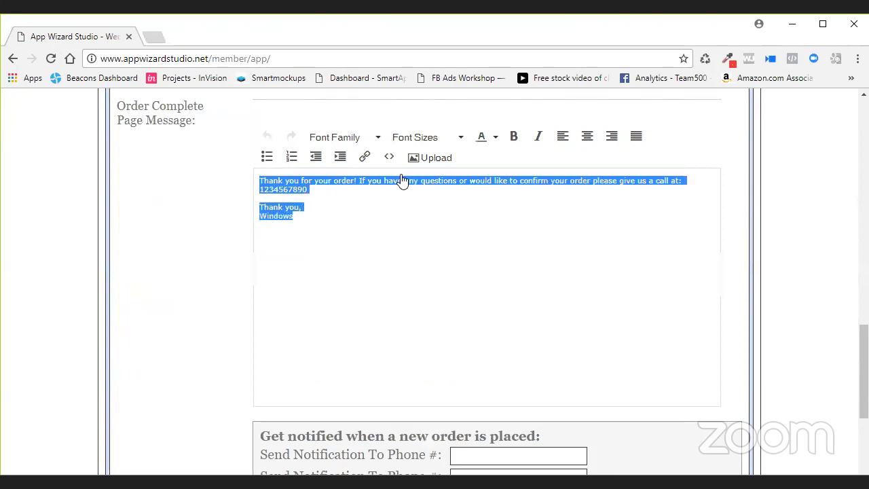
click(434, 138)
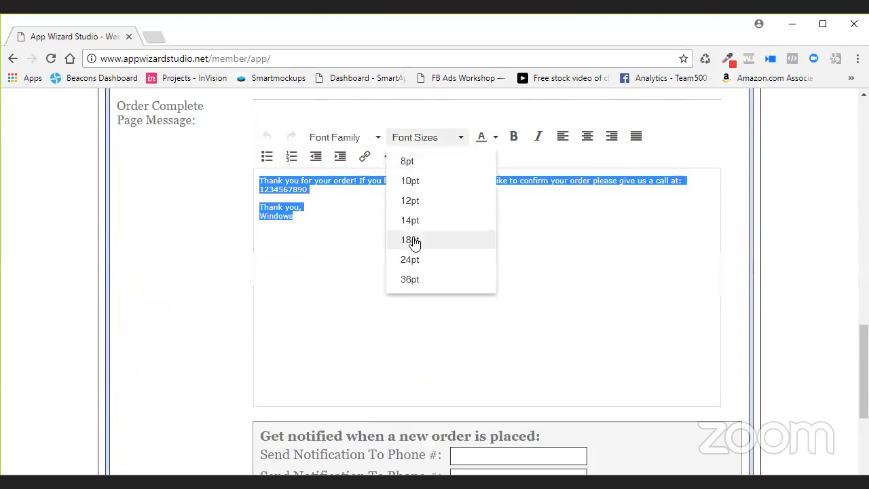
click(410, 220)
Replace the Windows signature in the Order Complete Page Message with the sender's first name.
click(314, 237)
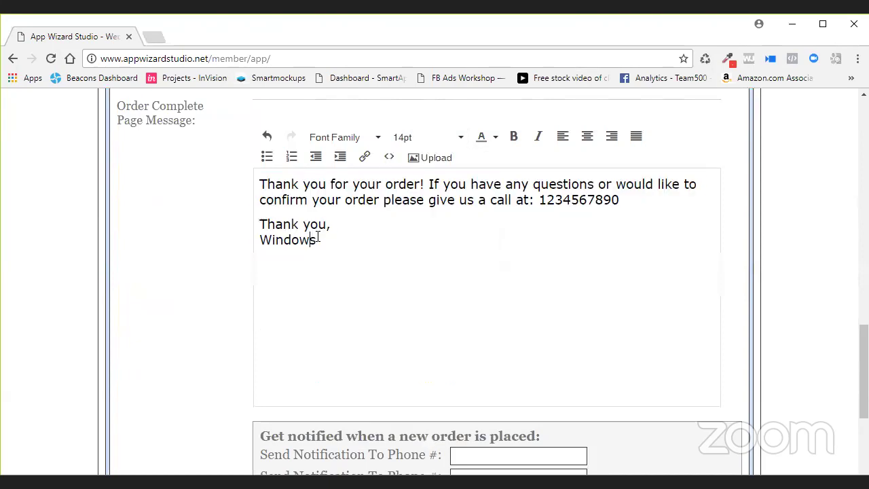
drag(316, 239, 258, 248)
text(Kerry)
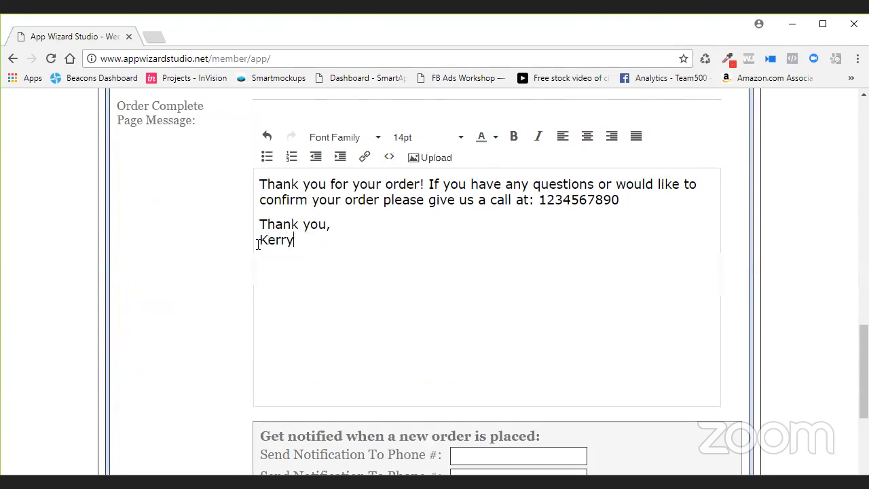
Set the cart's Live/Test Mode to Live Mode and try to save the Shopping Cart settings.
scroll(679, 183, down, 2)
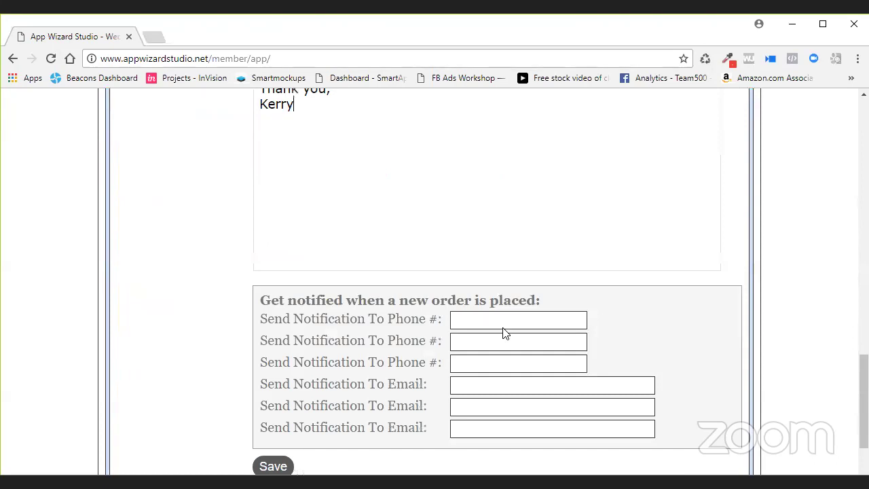
scroll(428, 387, down, 1)
scroll(391, 374, up, 2)
scroll(392, 375, up, 6)
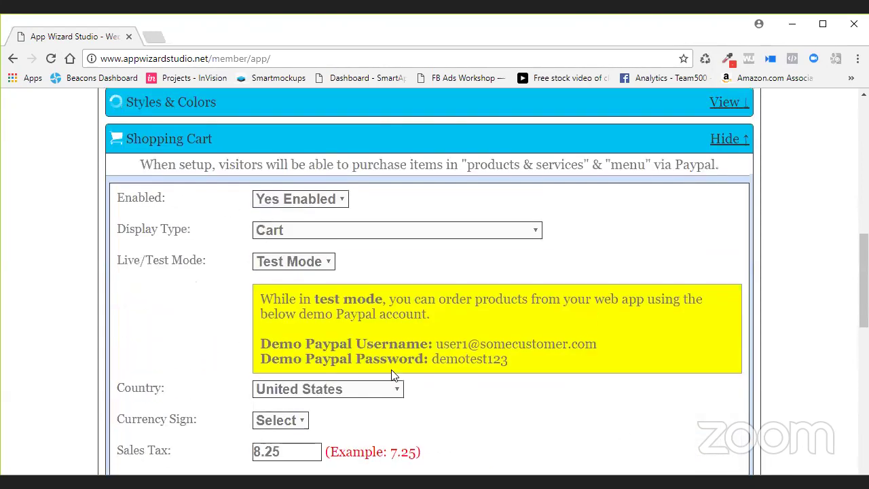
click(294, 261)
click(287, 295)
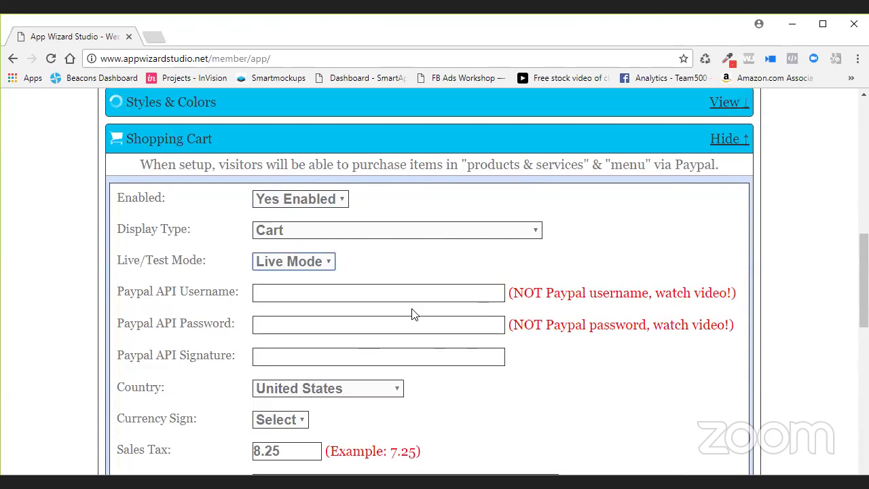
scroll(414, 314, down, 1)
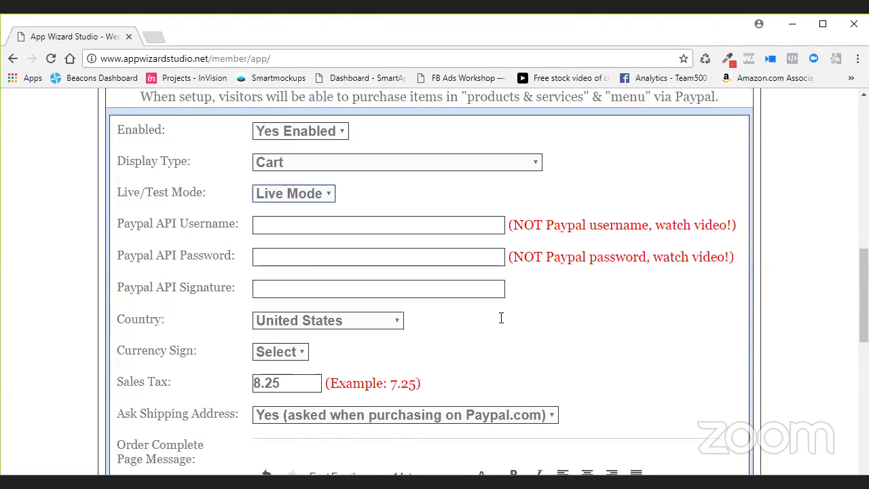
scroll(747, 289, down, 5)
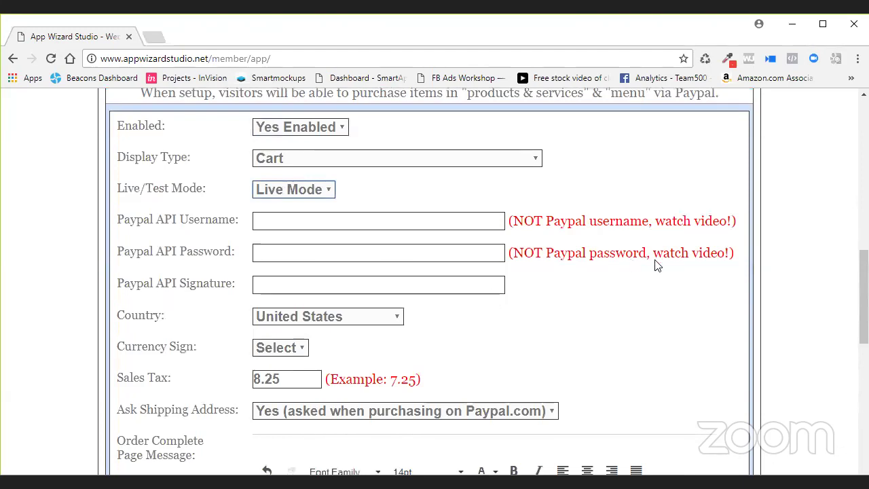
scroll(746, 289, down, 4)
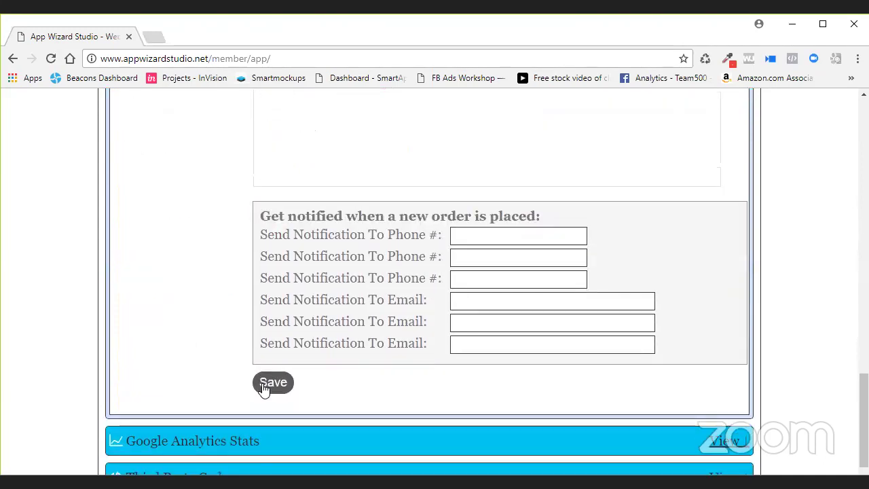
click(271, 332)
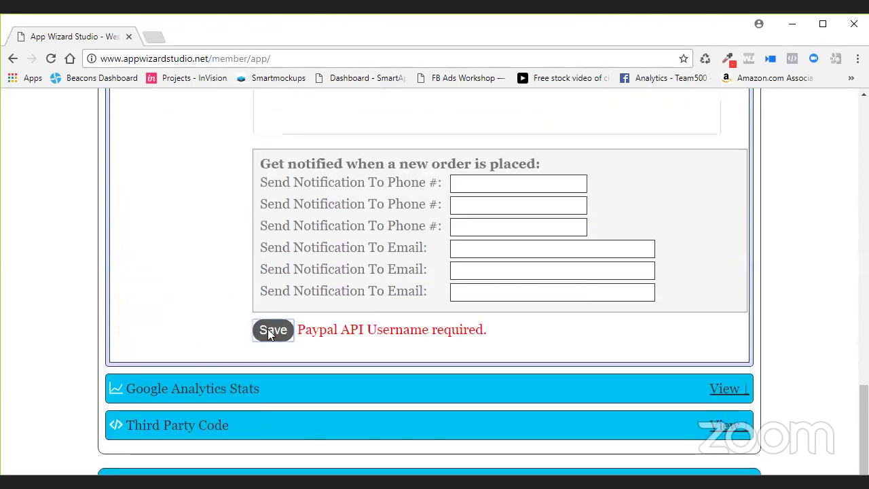
Open the Google Analytics Stats section, enlarge its Analytics Code box for inspection, and close the section.
click(722, 387)
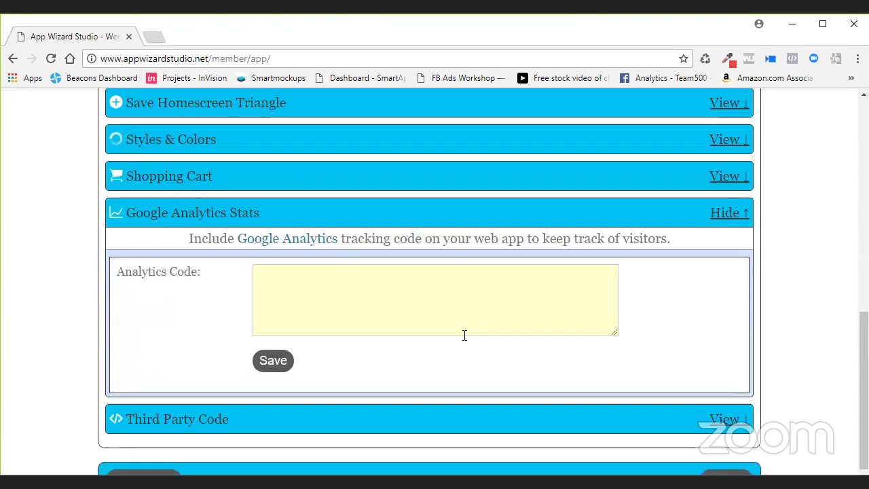
click(464, 289)
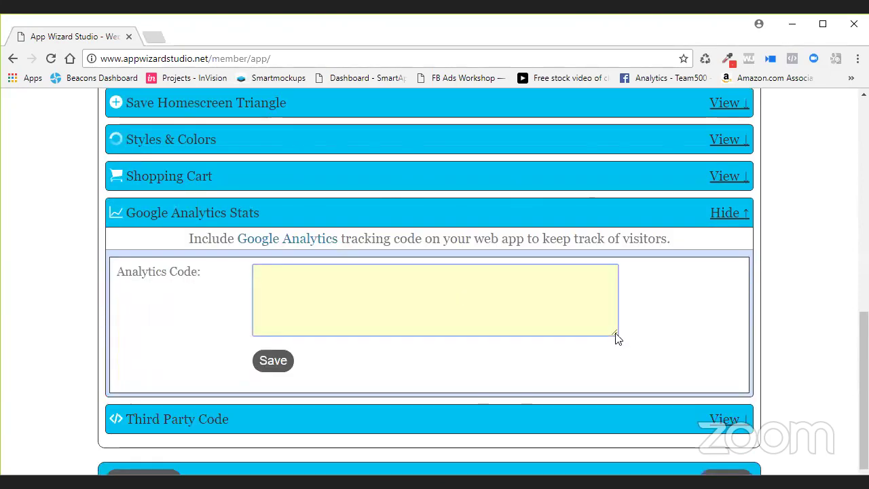
drag(617, 332, 623, 374)
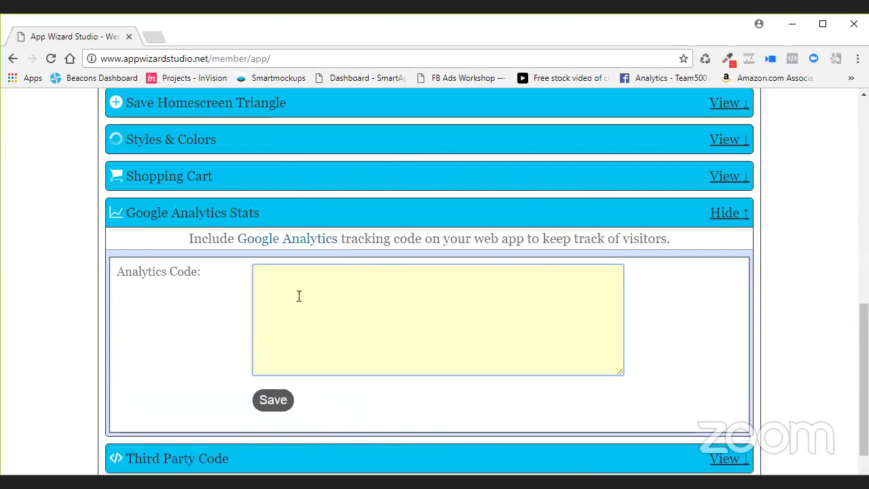
click(714, 214)
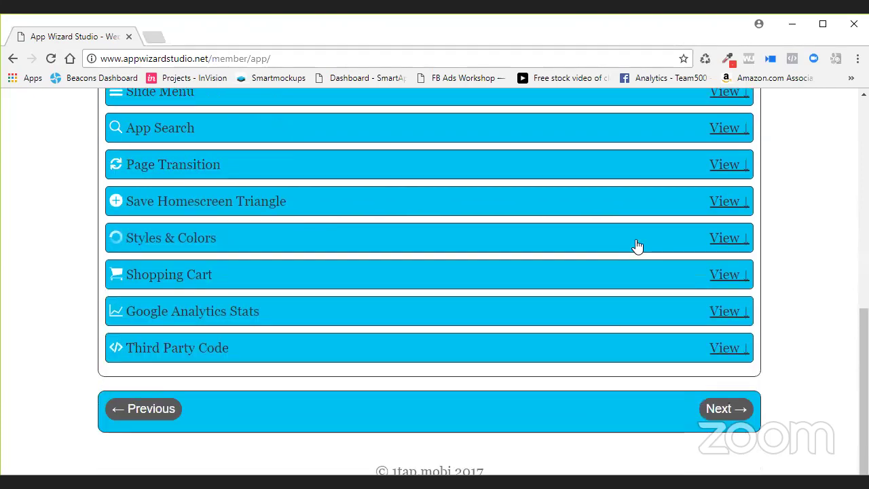
Open the Third Party Code section and examine the JavaScript in its Code box.
click(727, 347)
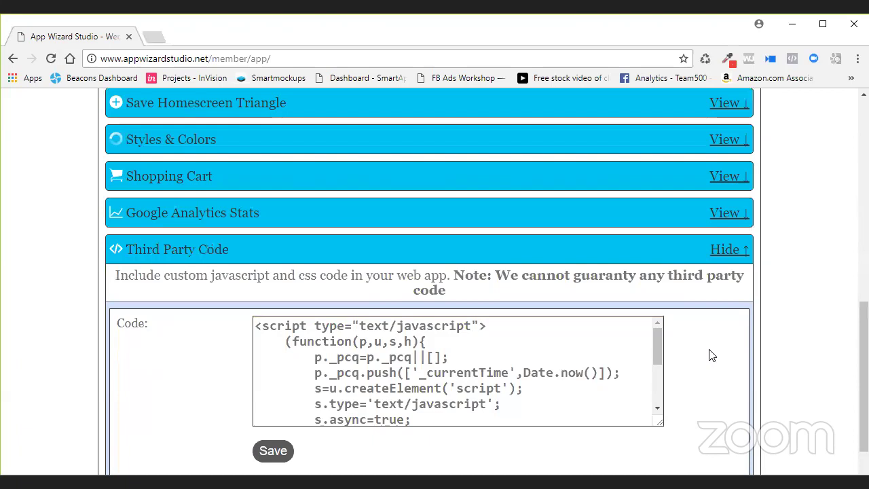
mouse_move(660, 345)
mouse_down()
mouse_move(654, 392)
mouse_move(653, 331)
mouse_up()
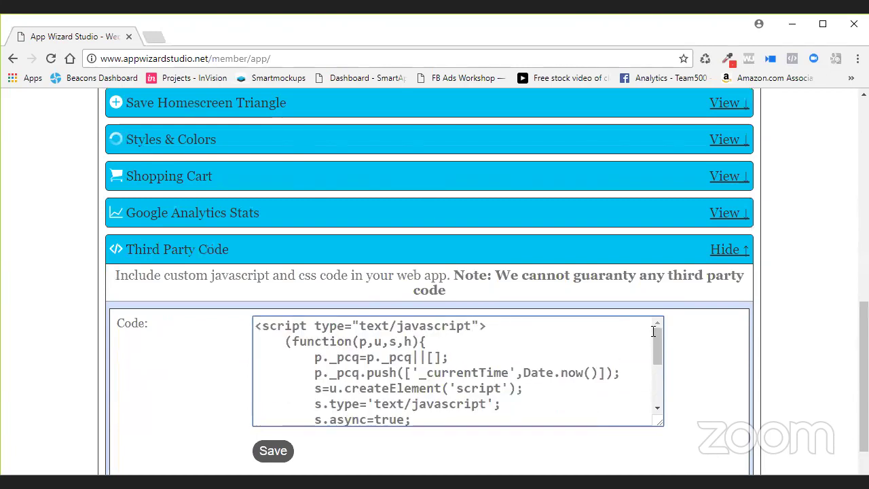
scroll(692, 318, down, 1)
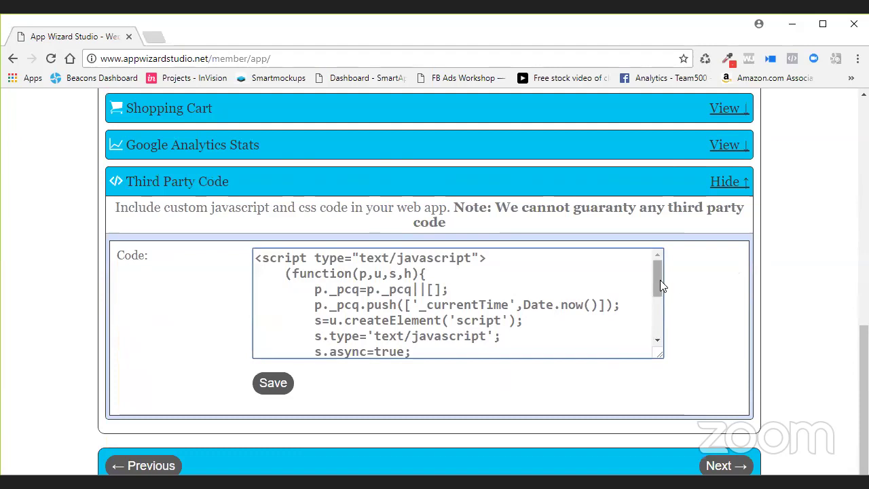
drag(657, 291, 653, 307)
scroll(653, 335, down, 1)
scroll(652, 271, up, 2)
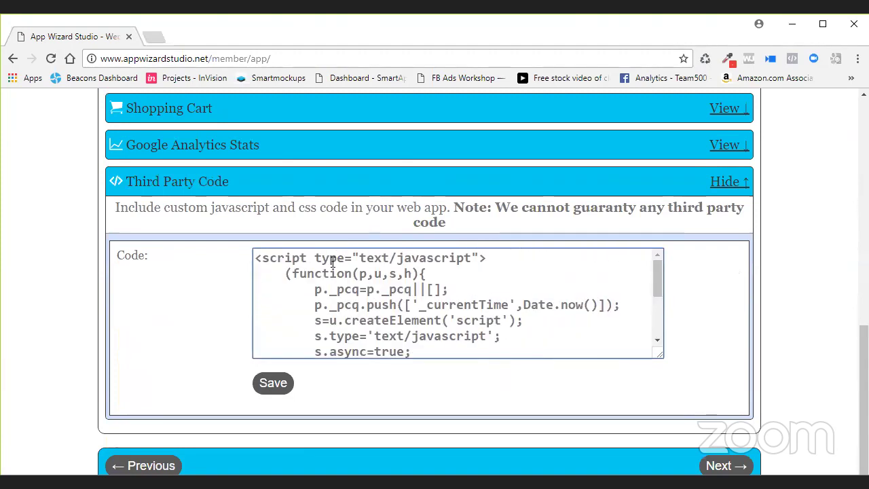
Read through the whole script in the Third Party Code box, save it, and close the section.
scroll(653, 327, down, 2)
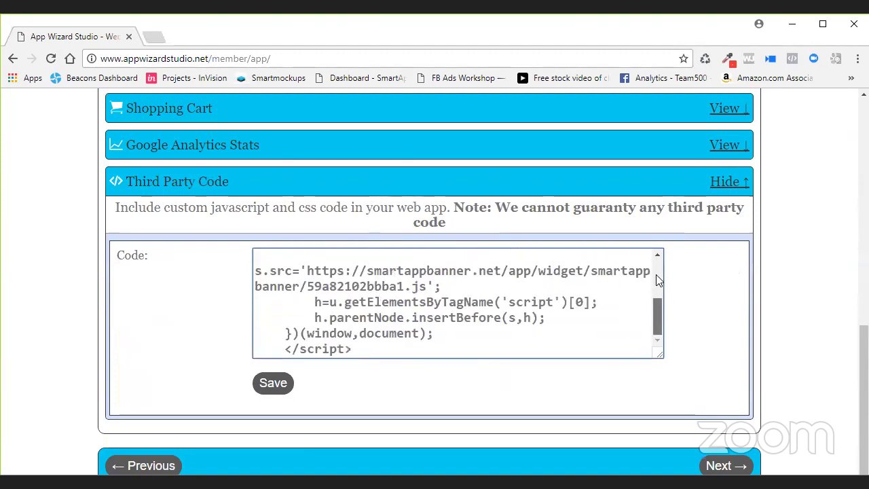
scroll(659, 271, up, 2)
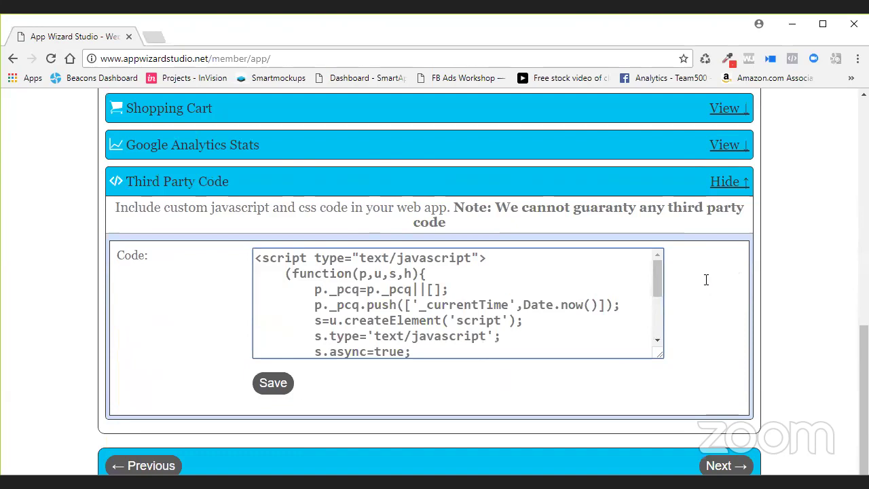
click(659, 332)
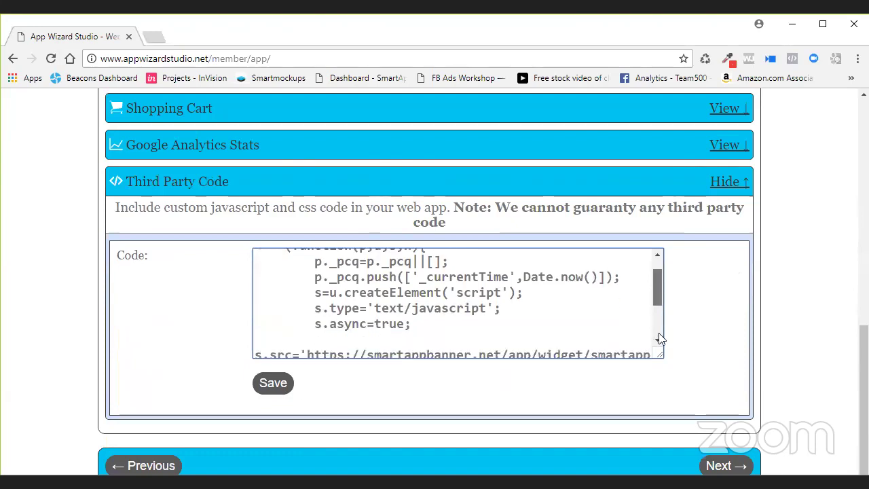
click(658, 270)
click(284, 387)
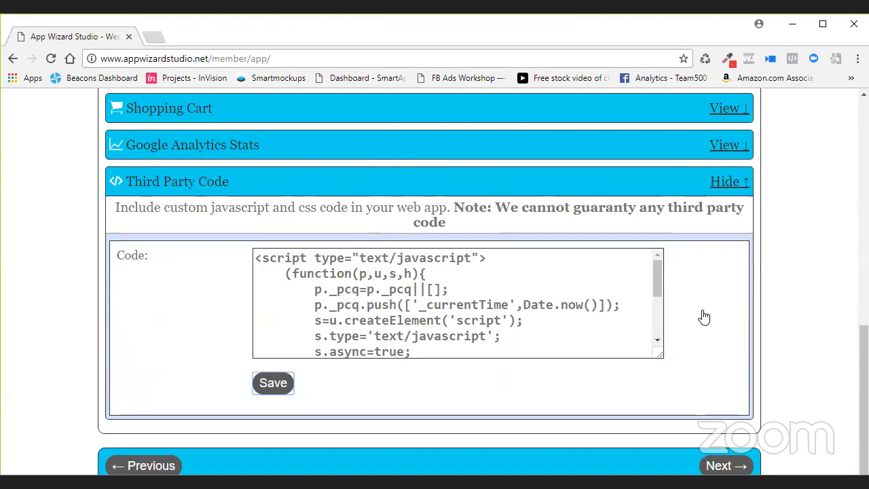
click(734, 183)
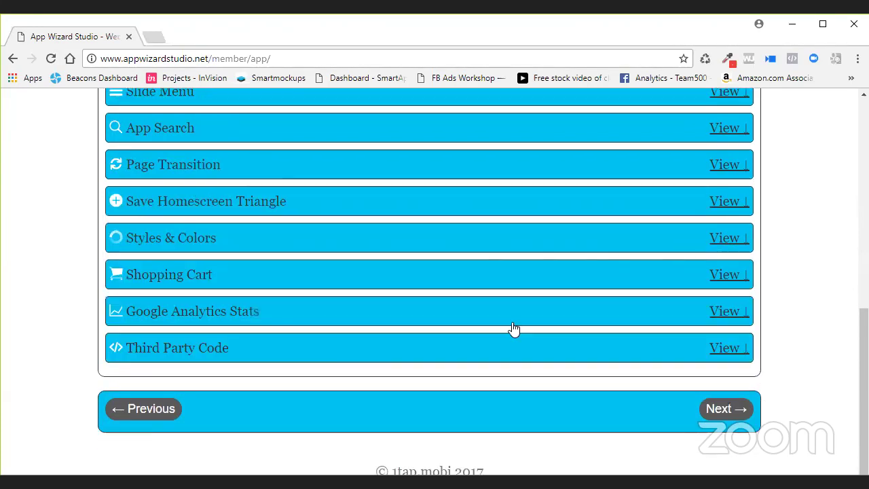
Switch to the app's Extras and open Notification Settings in the Reputation Management System section.
scroll(512, 329, up, 4)
scroll(513, 329, up, 1)
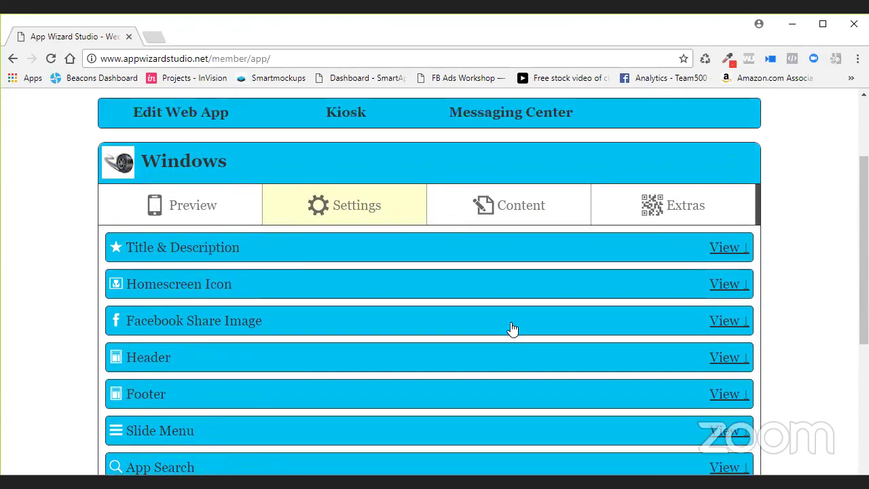
click(671, 207)
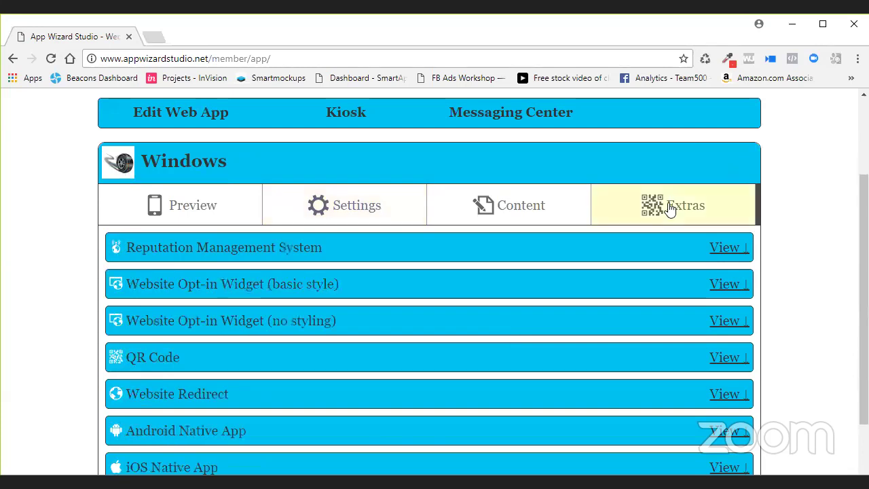
scroll(796, 227, down, 2)
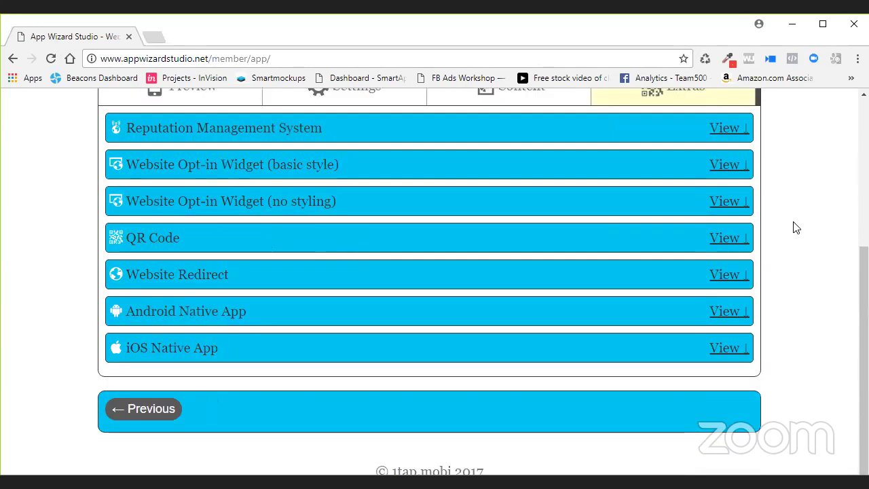
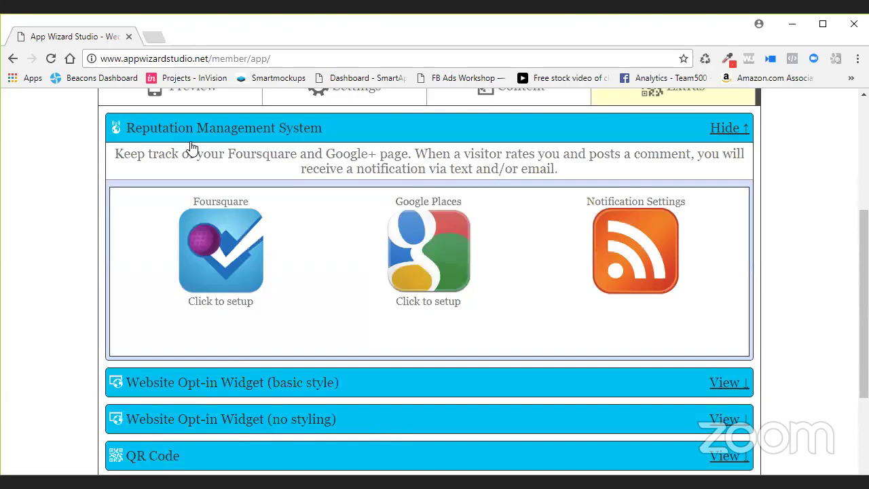
click(711, 293)
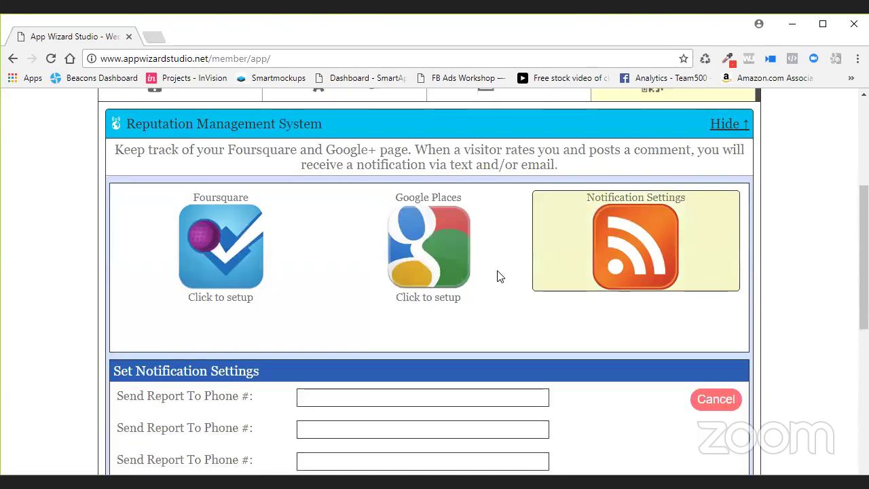
Review the Send Report To phone and email fields under Set Notification Settings and save the form with every field blank.
scroll(497, 276, down, 2)
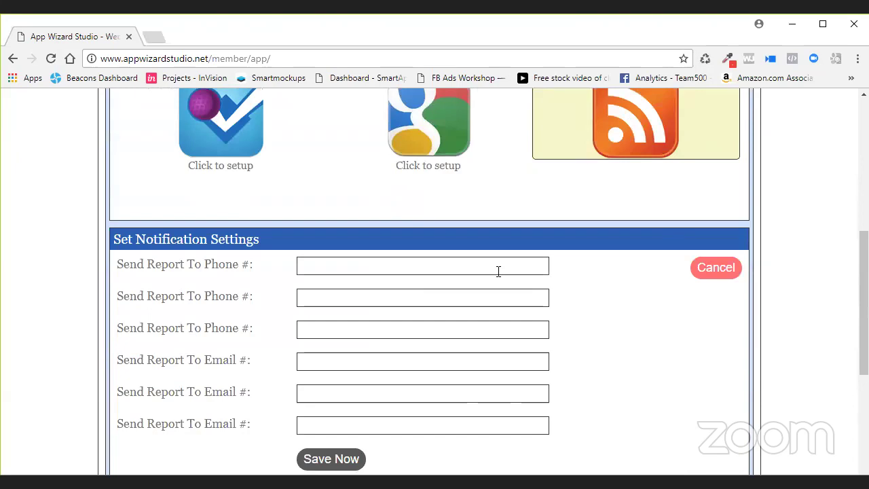
scroll(498, 271, up, 2)
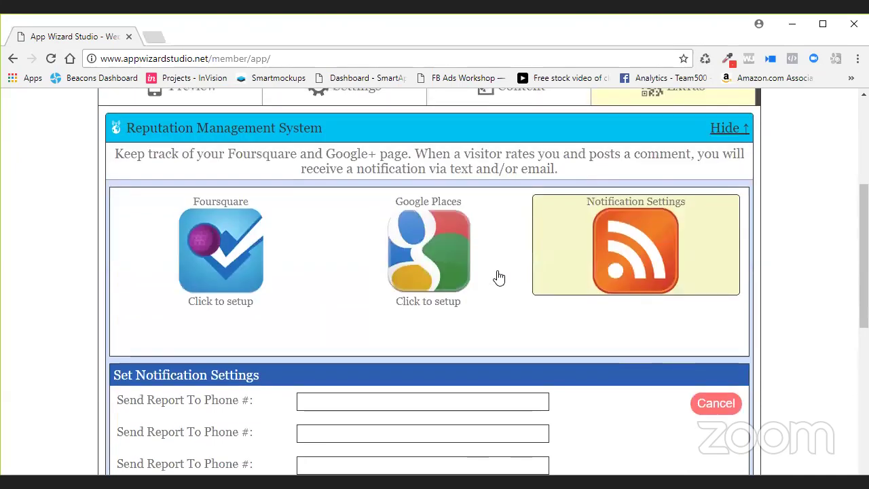
scroll(499, 277, down, 2)
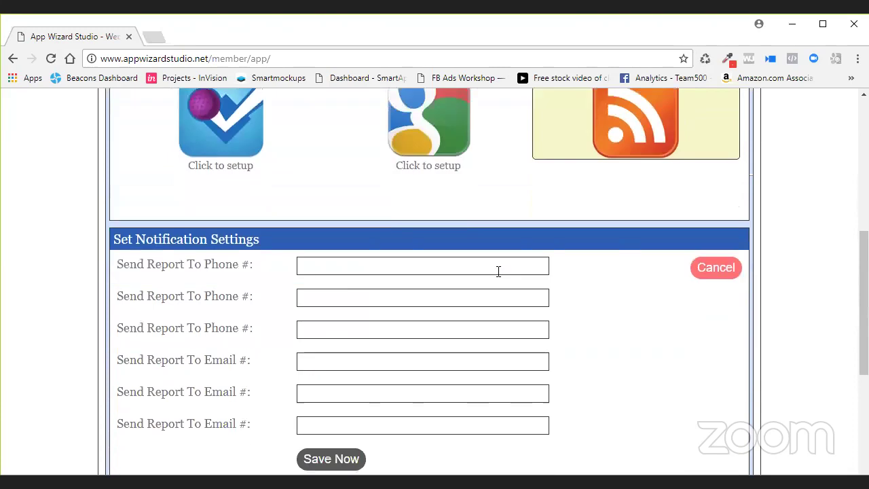
scroll(498, 271, down, 1)
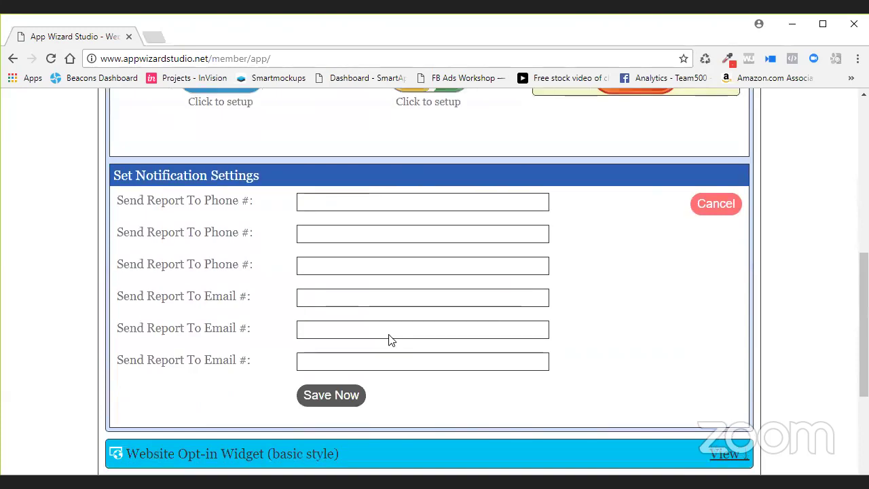
scroll(393, 335, up, 2)
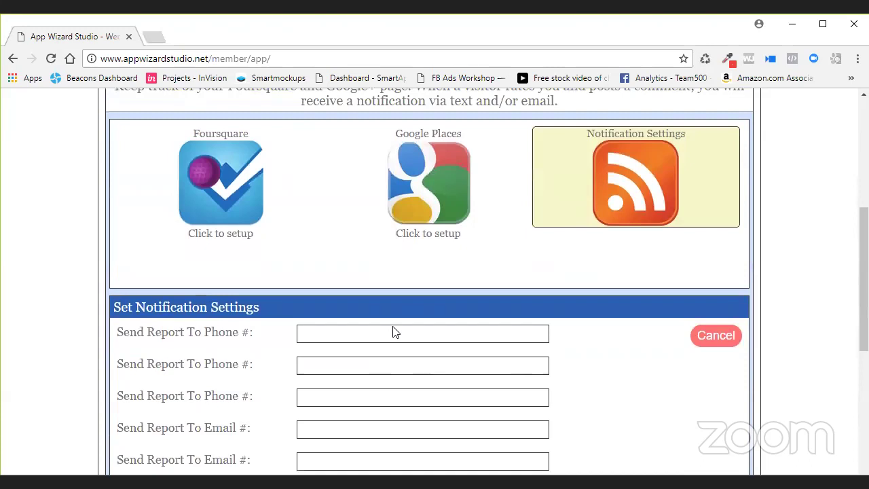
scroll(467, 248, down, 3)
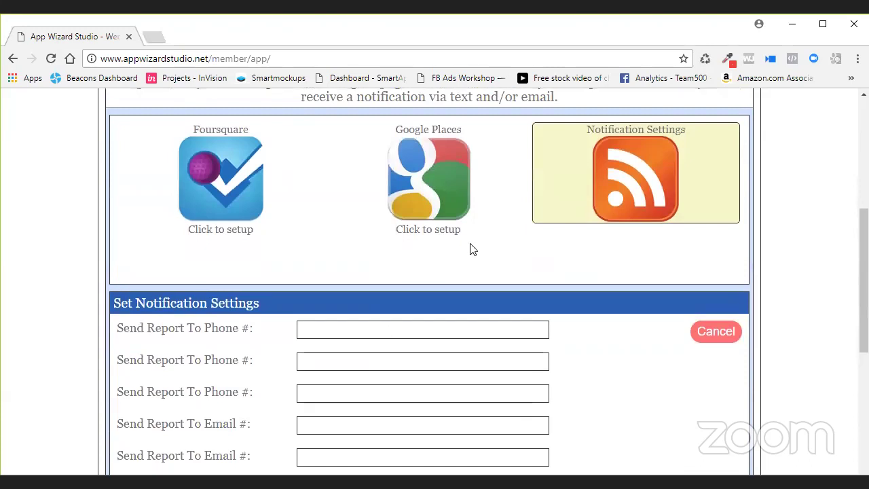
scroll(448, 252, up, 1)
scroll(448, 252, up, 1)
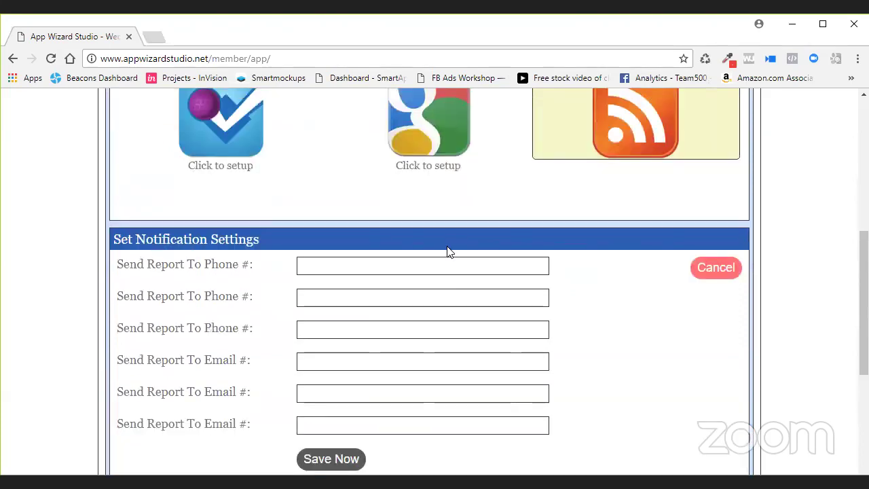
scroll(448, 252, down, 1)
scroll(448, 247, up, 1)
scroll(427, 297, down, 2)
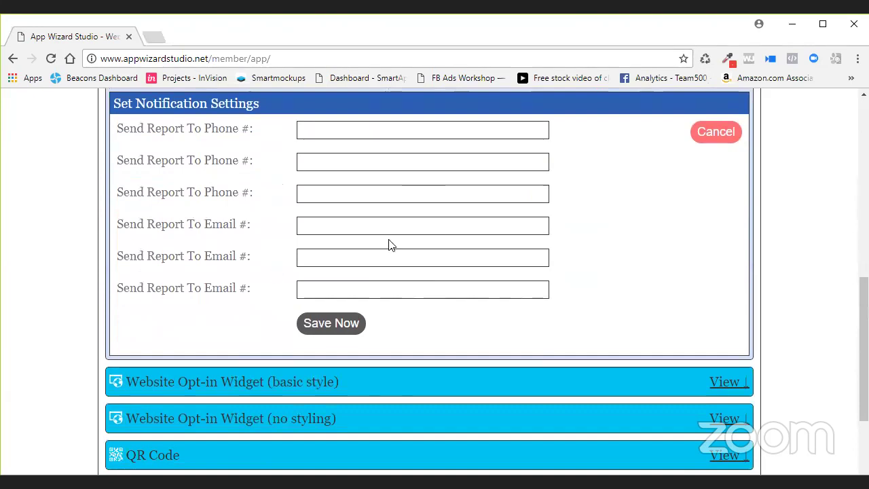
click(331, 319)
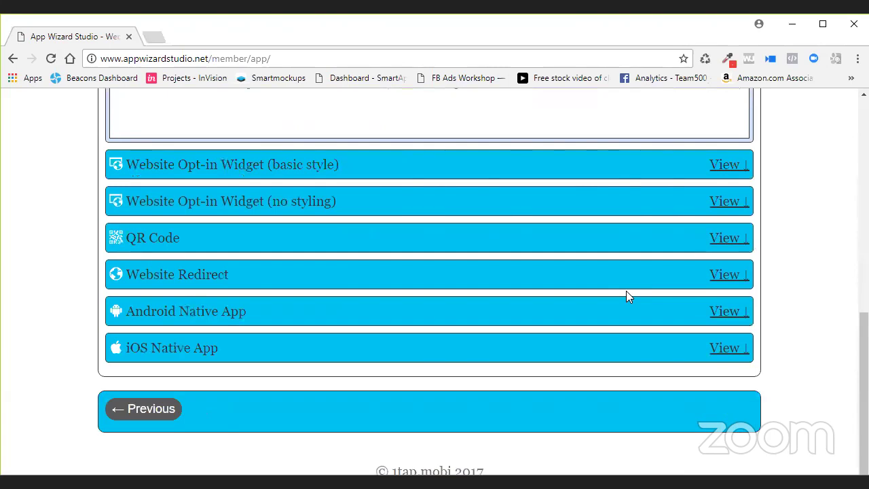
Open the Website Opt-in Widget (basic style) section, examine its HTML code and example sign-up form, and close the section.
click(719, 166)
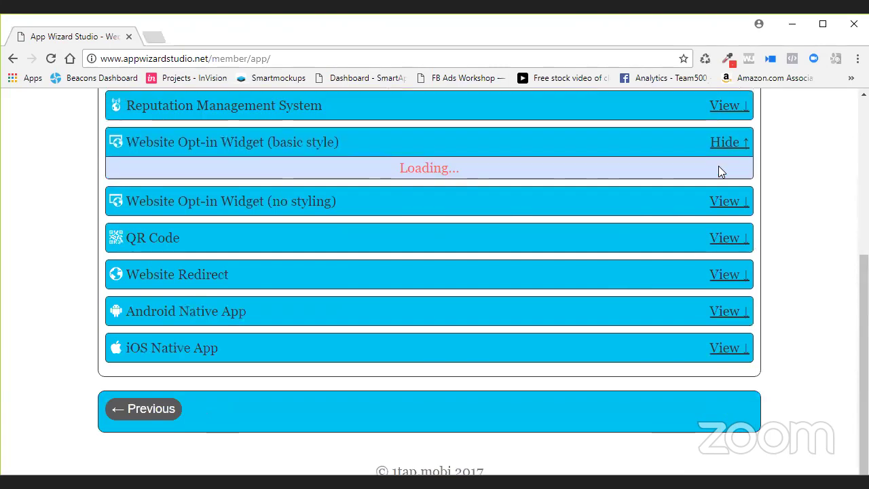
scroll(438, 293, down, 3)
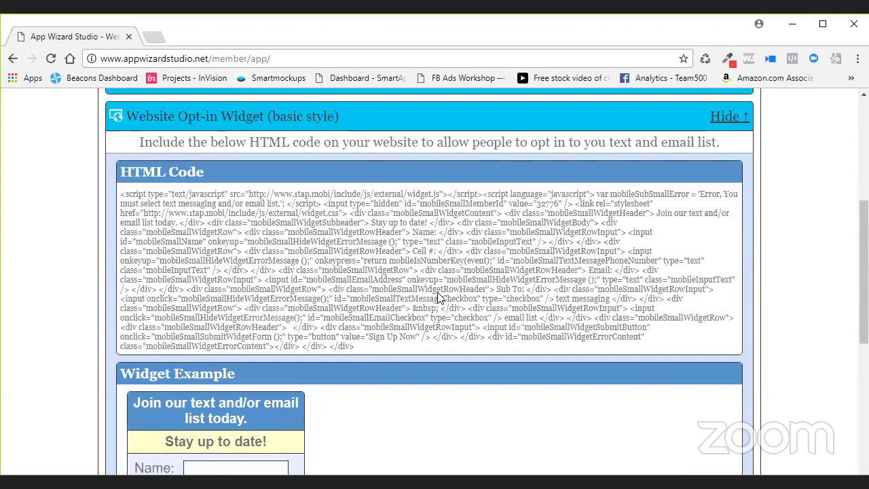
scroll(437, 298, up, 2)
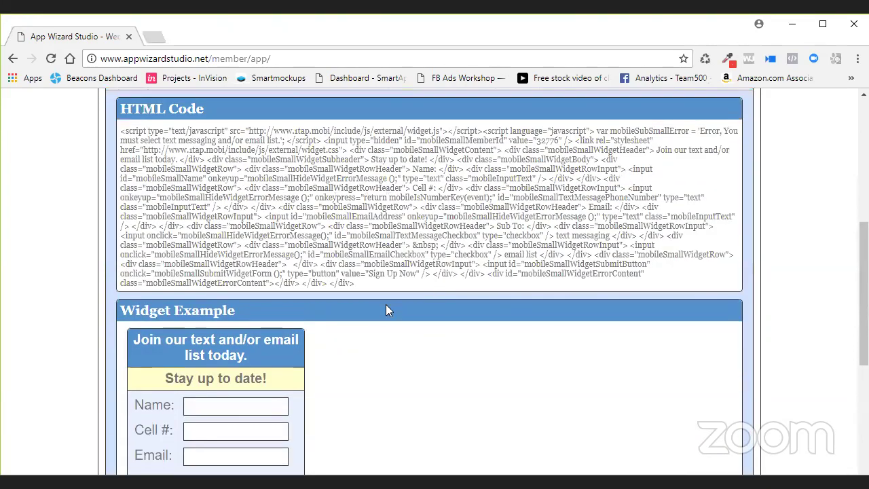
scroll(385, 306, down, 2)
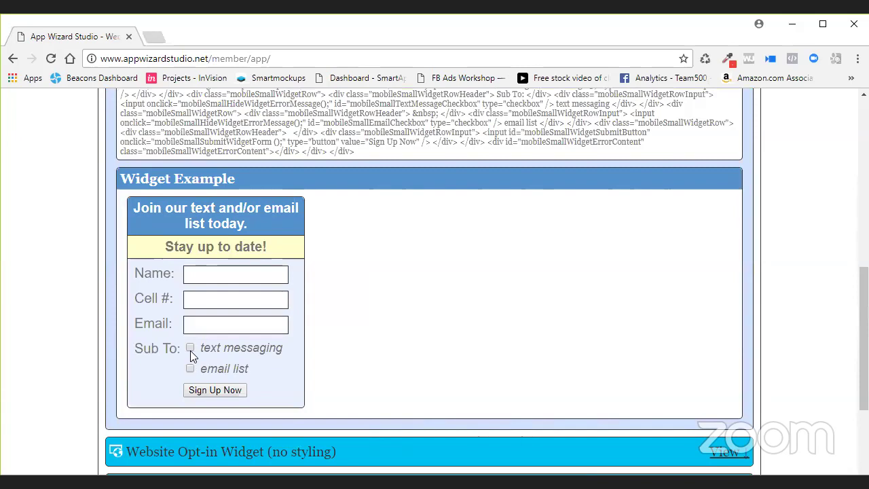
scroll(438, 340, up, 2)
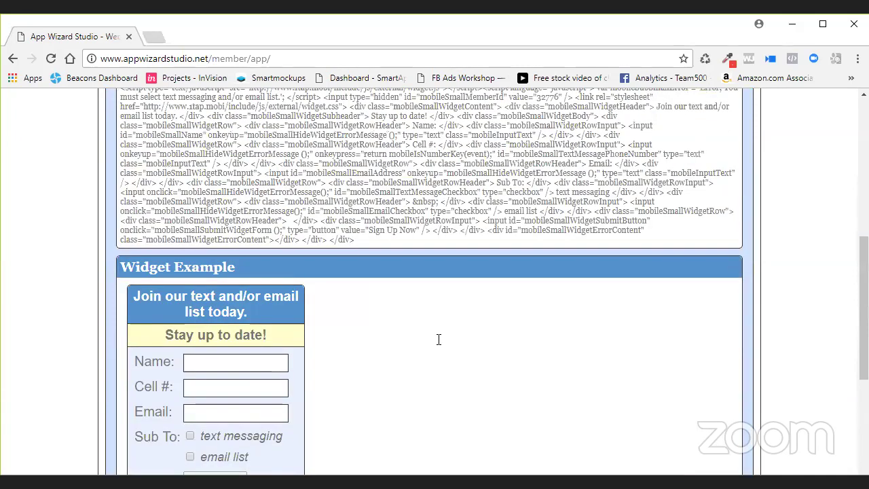
scroll(520, 231, up, 1)
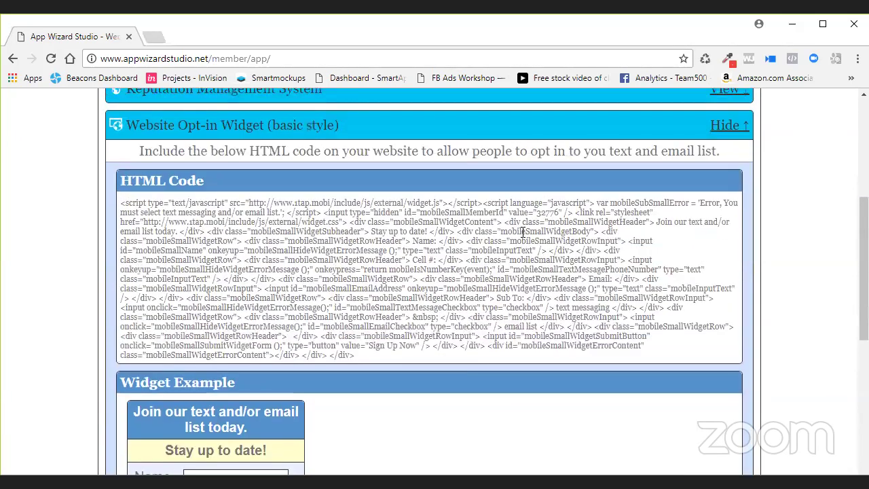
click(547, 126)
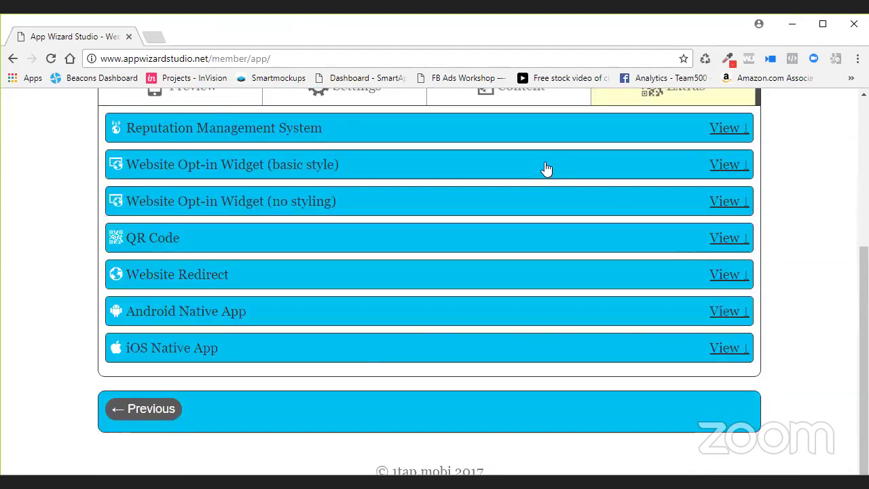
Inspect the HTML code and example form of the Website Opt-in Widget (no styling), highlighting the code temporarily, and close the section.
click(515, 192)
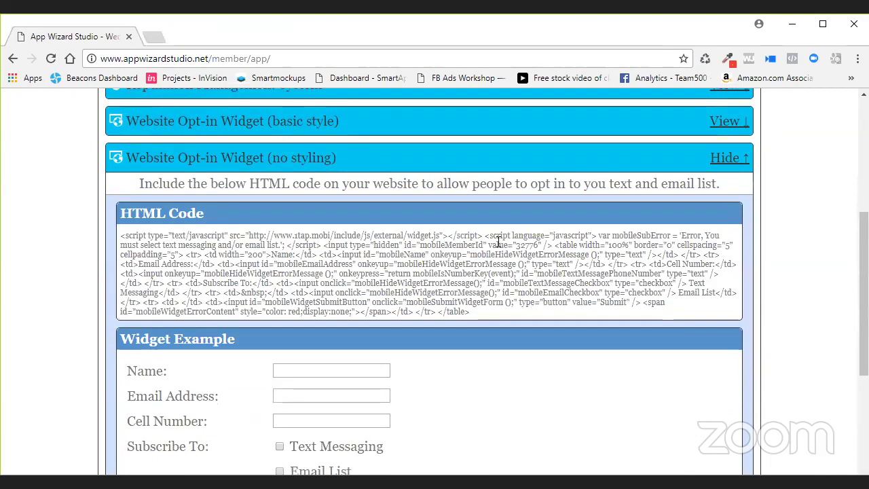
scroll(498, 241, down, 2)
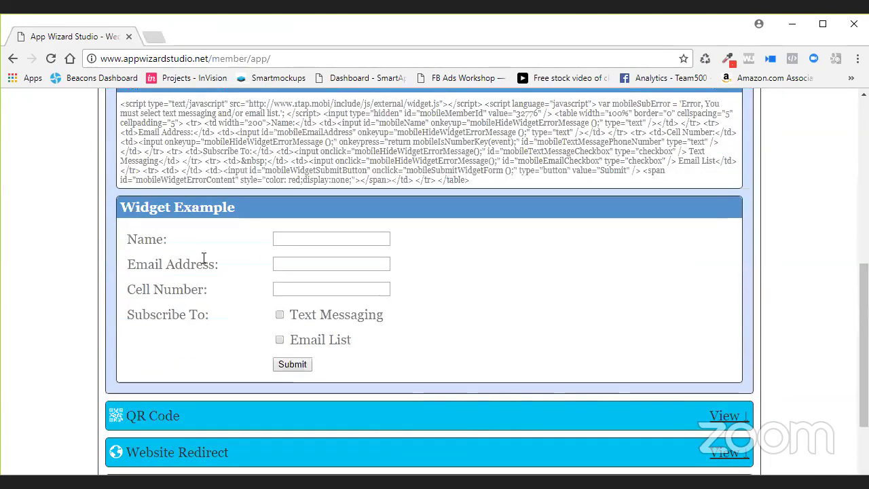
scroll(204, 258, up, 2)
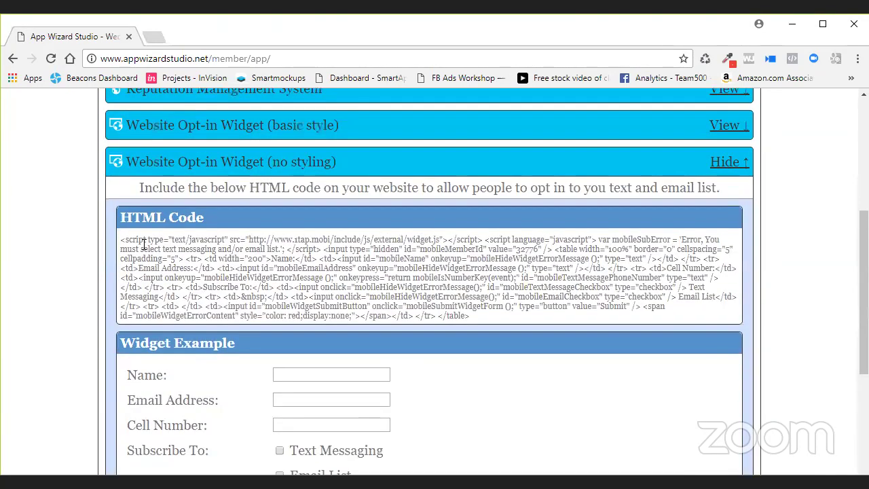
drag(121, 239, 611, 360)
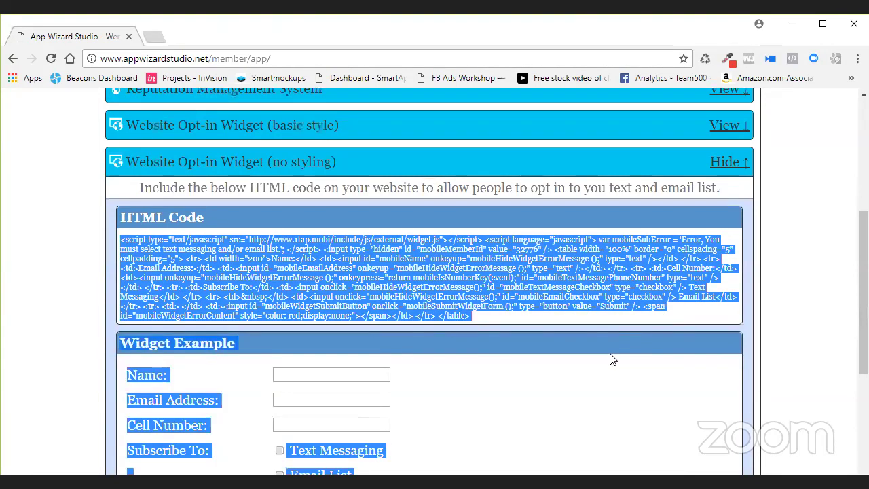
click(611, 355)
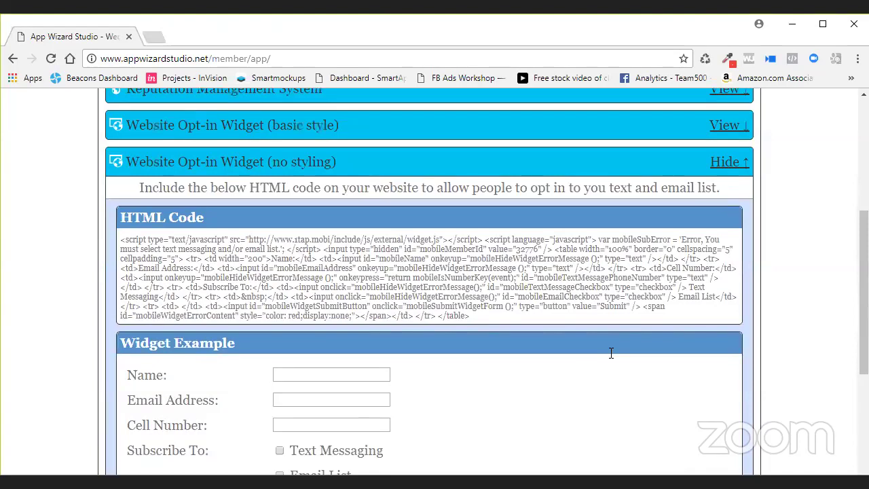
click(714, 163)
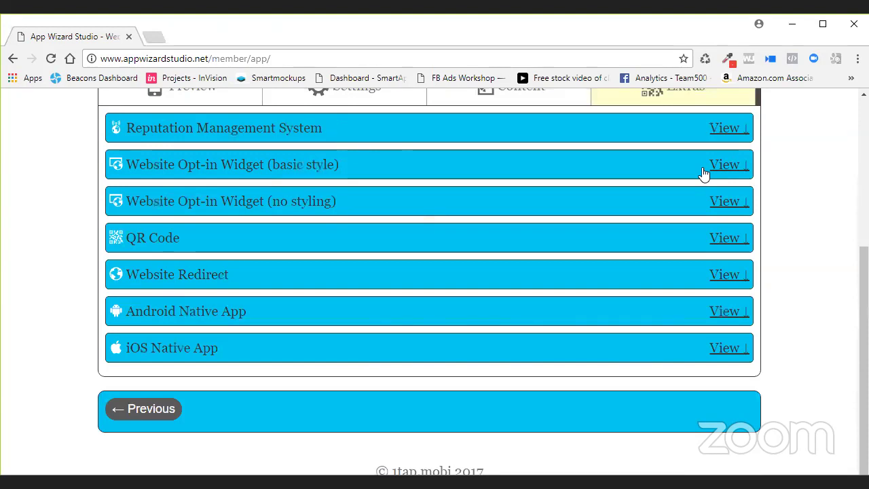
Open the QR Code section, start the small 200 x 200 QR code download, cancel saving it, and review the other download sizes.
click(724, 237)
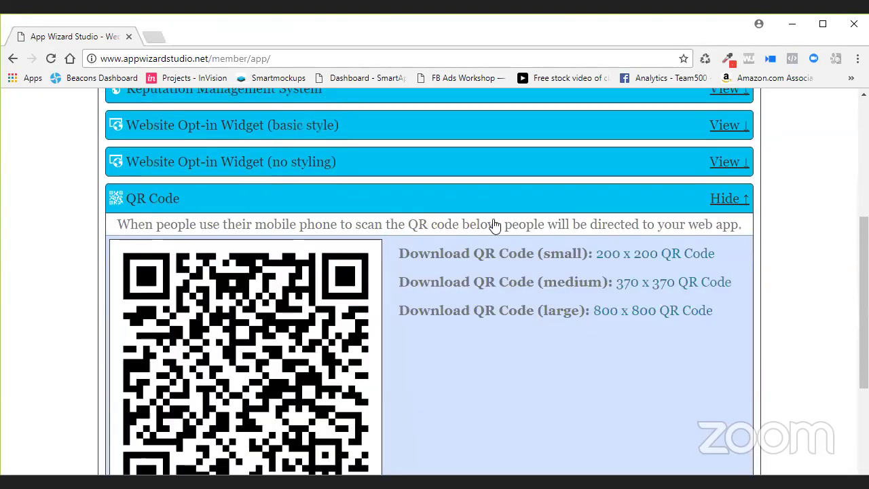
scroll(604, 284, down, 2)
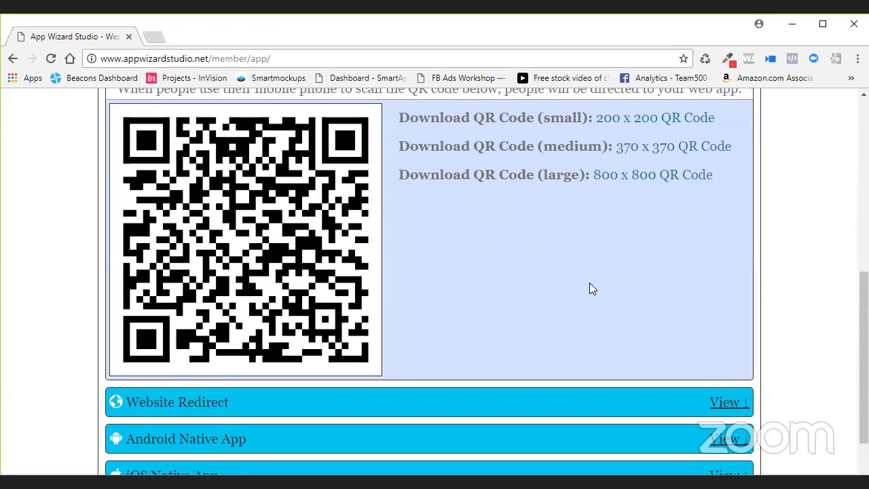
click(650, 117)
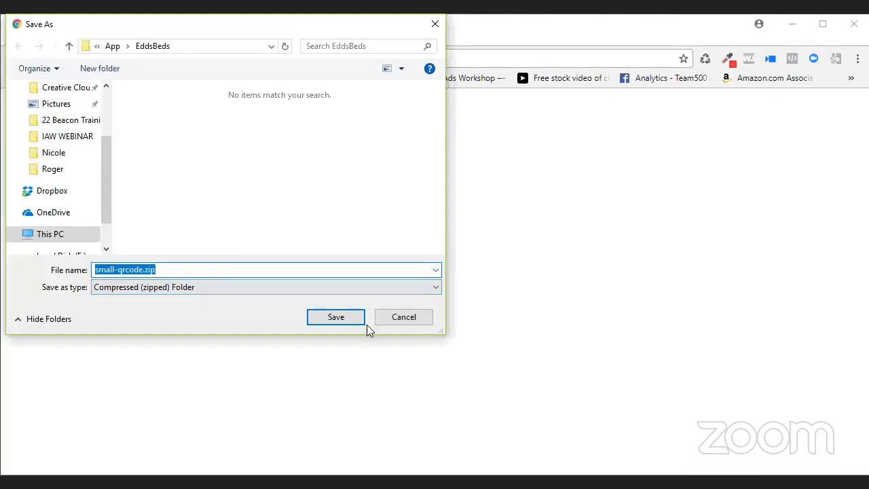
click(403, 317)
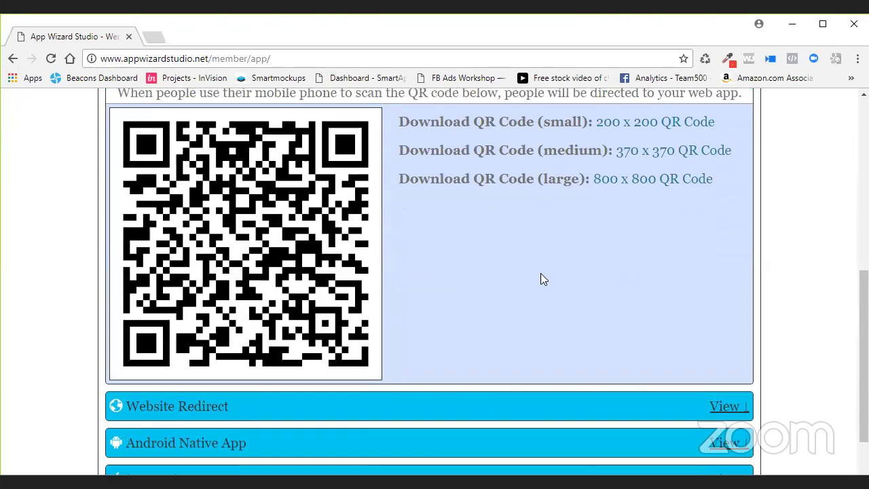
scroll(540, 273, up, 1)
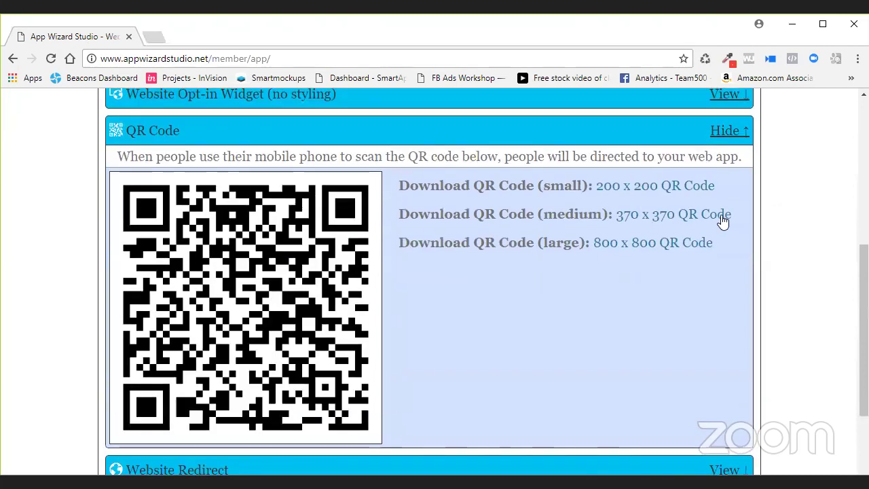
scroll(663, 252, down, 2)
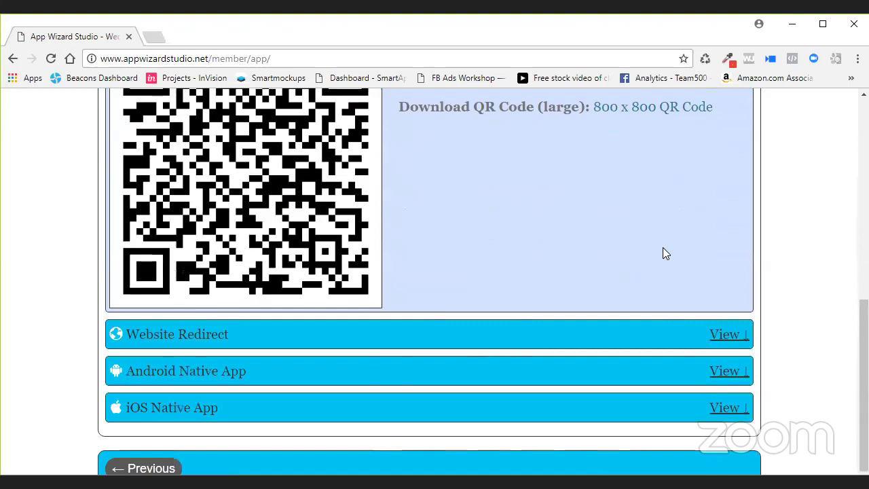
Open the Website Redirect section and highlight the phone and tablet redirect code, then the phone-only redirect code.
scroll(588, 170, down, 1)
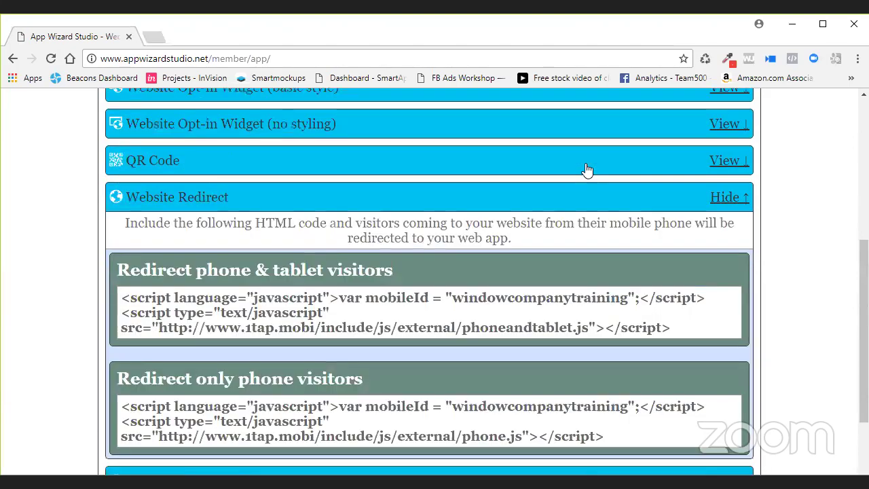
scroll(588, 171, down, 2)
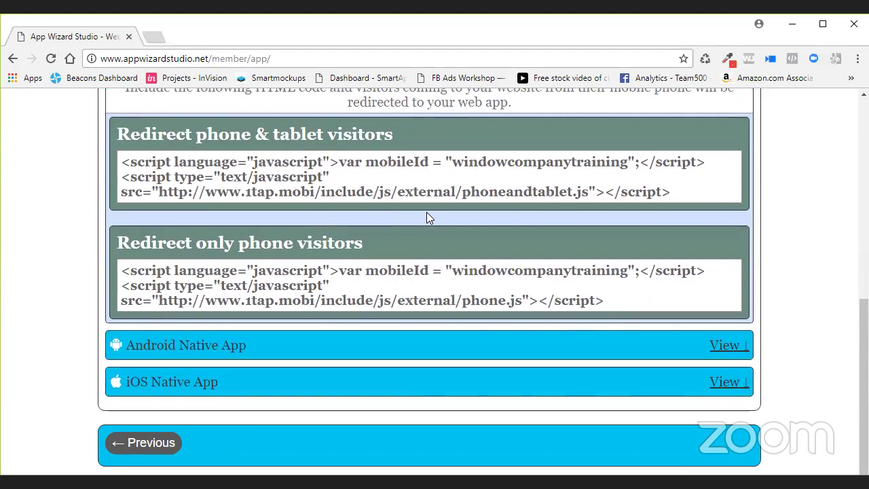
drag(121, 161, 689, 195)
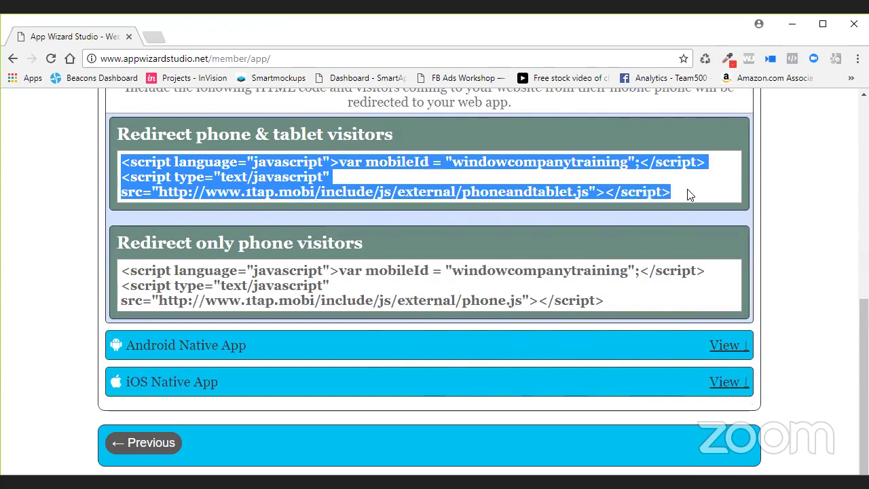
drag(121, 270, 611, 301)
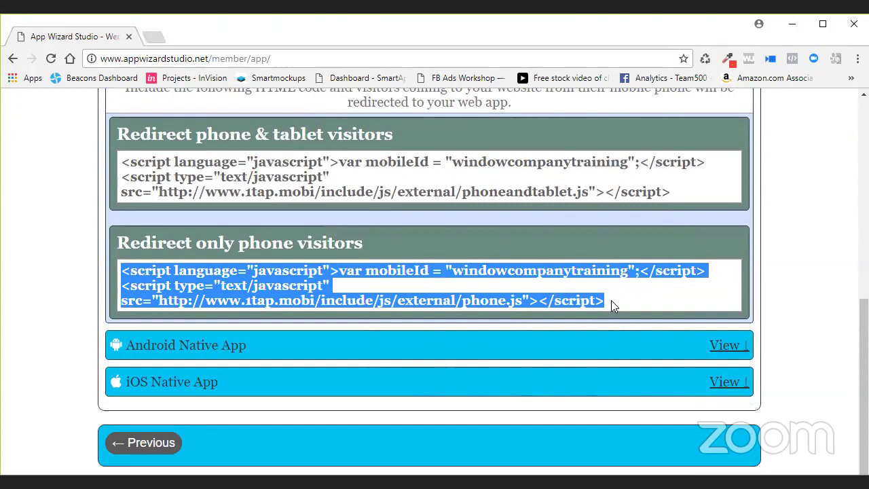
Return to the web app's Preview and reload the phone preview.
scroll(344, 295, up, 10)
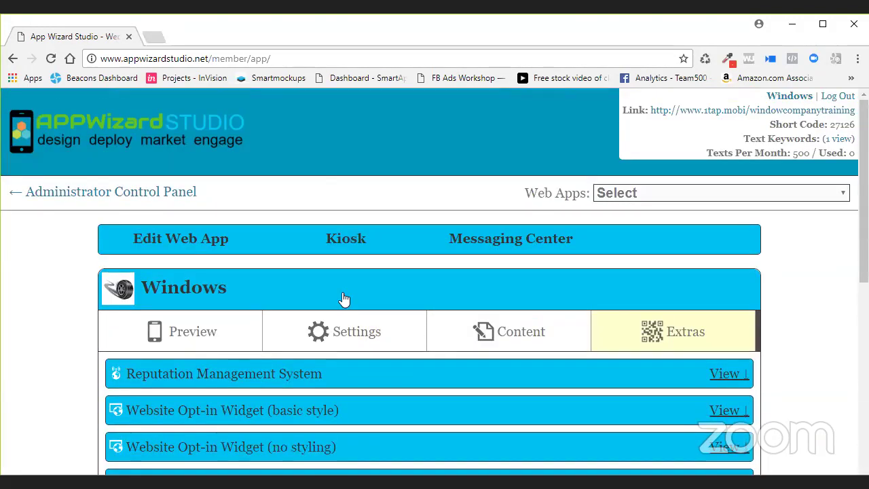
click(204, 331)
click(424, 412)
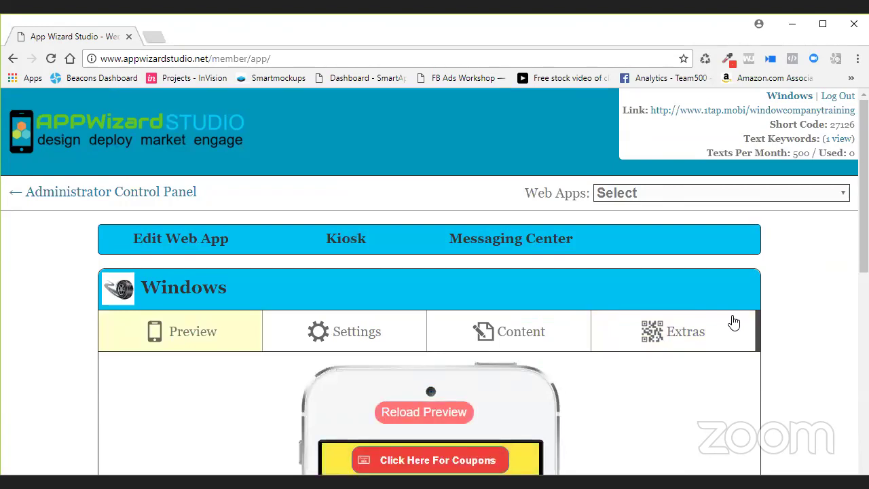
scroll(620, 333, down, 1)
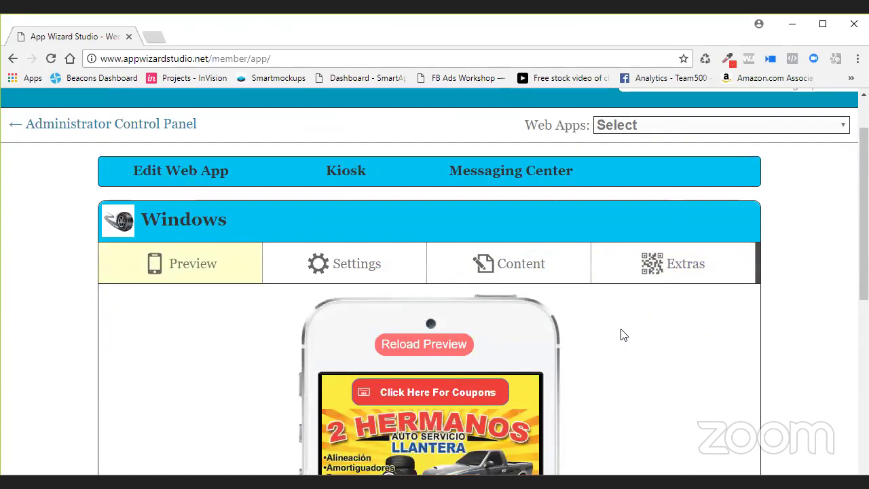
Reload the Edit Web App page and examine the options offered under Kiosk and Messaging Center.
mouse_move(345, 171)
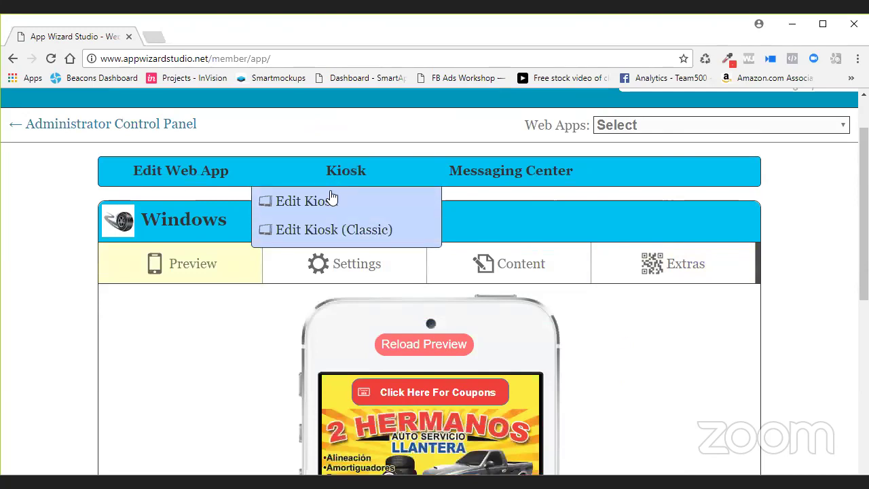
click(190, 171)
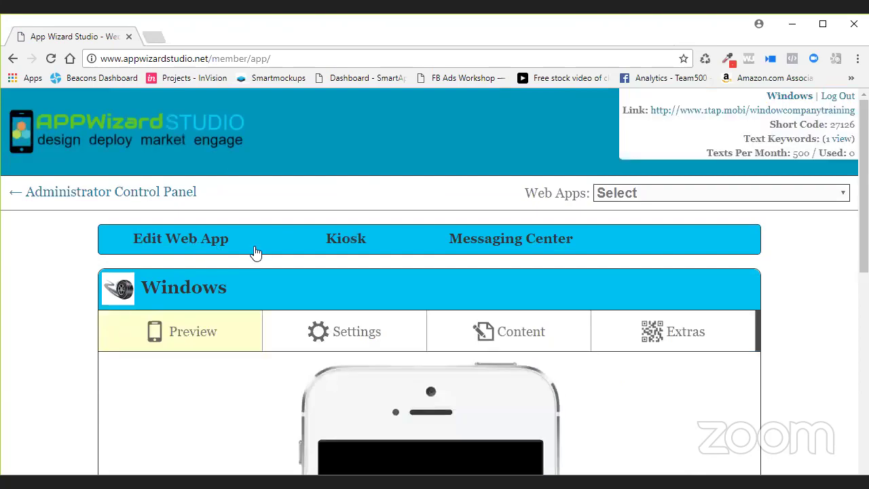
click(348, 239)
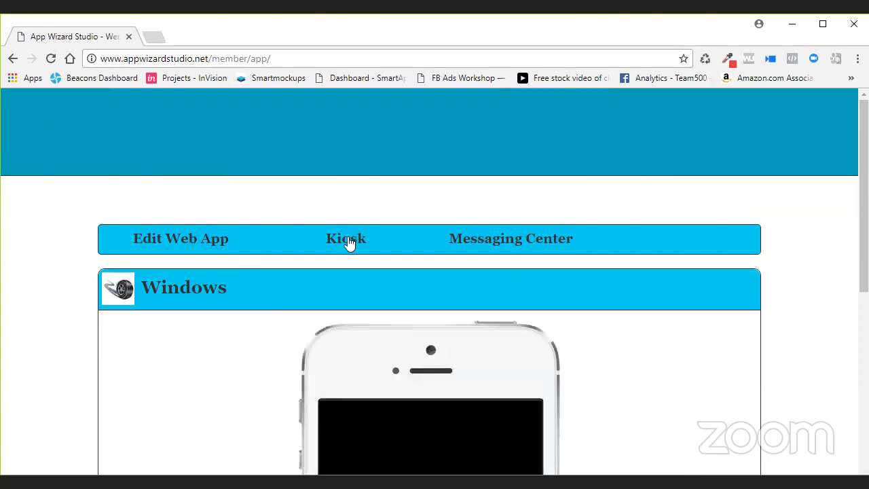
mouse_move(348, 243)
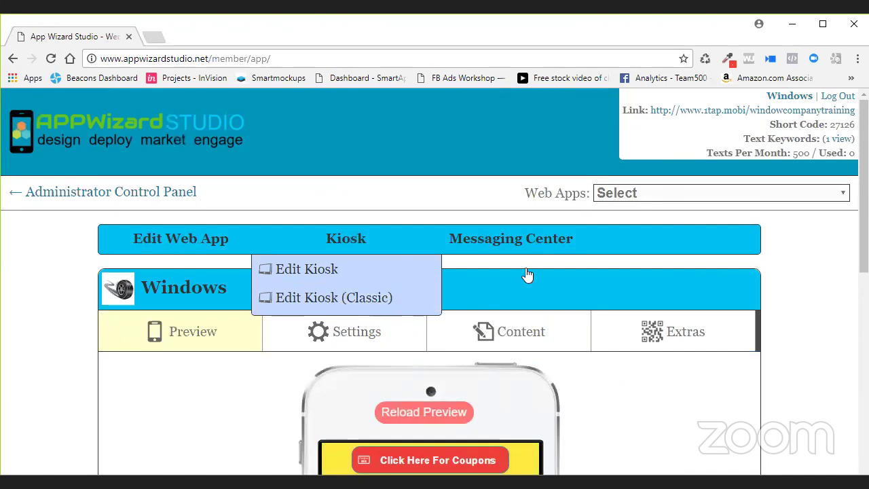
mouse_move(528, 274)
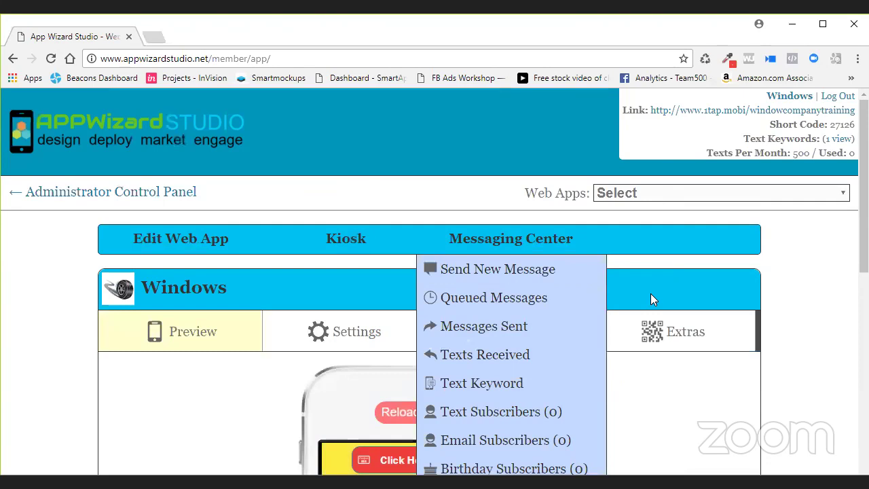
scroll(618, 290, down, 1)
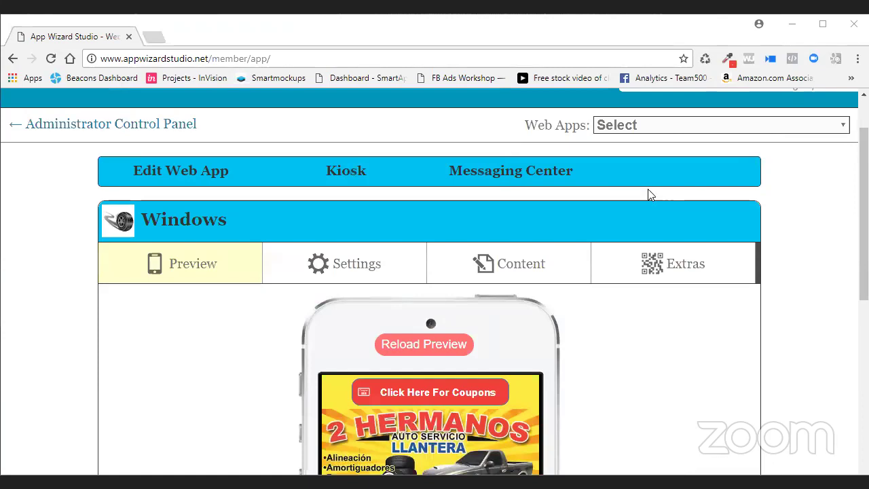
scroll(647, 190, down, 1)
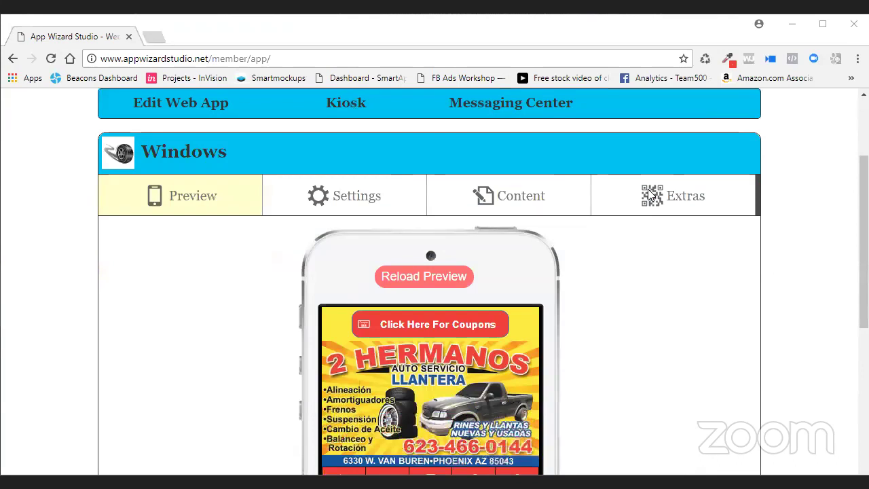